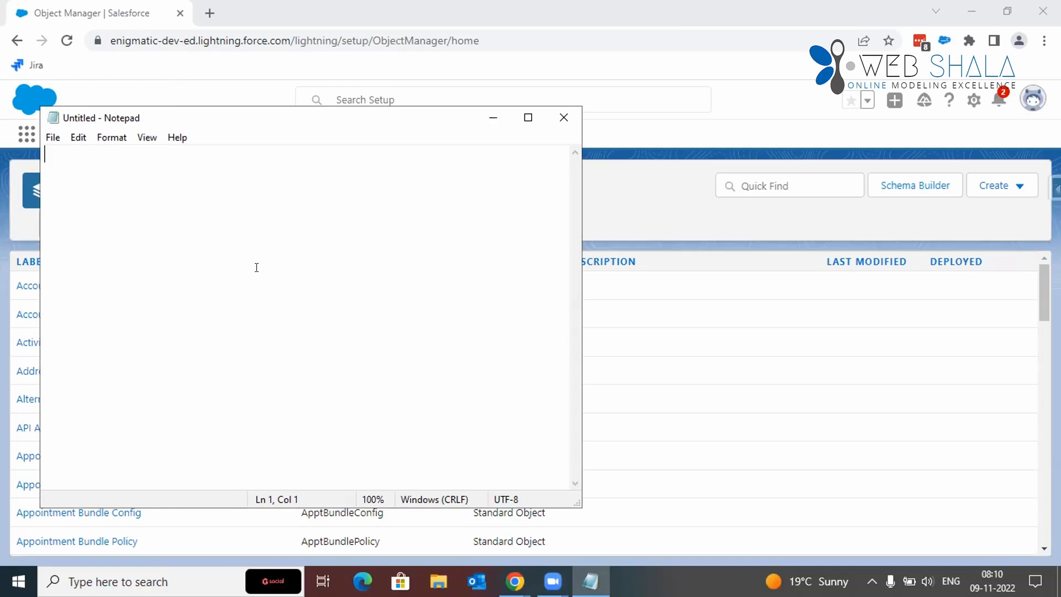
Step: List the objects Lead, Contact, Offer, Property and Booking on separate lines of the empty note
{"action": "type", "text": "Lead"}
{"action": "key", "text": "Return"}
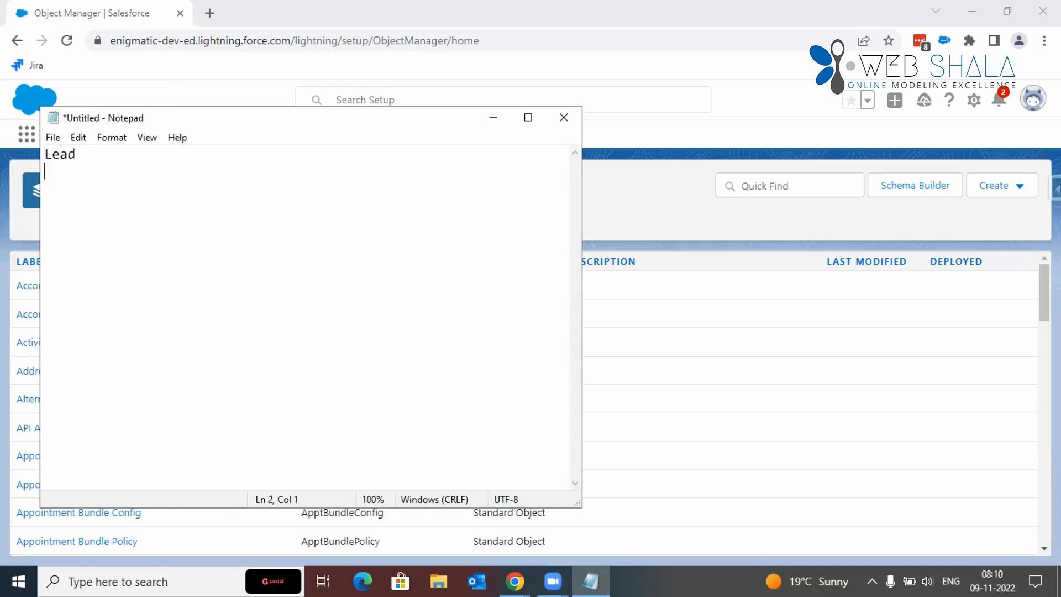
{"action": "type", "text": "Contact"}
{"action": "key", "text": "Return"}
{"action": "type", "text": "Offer"}
{"action": "key", "text": "Return"}
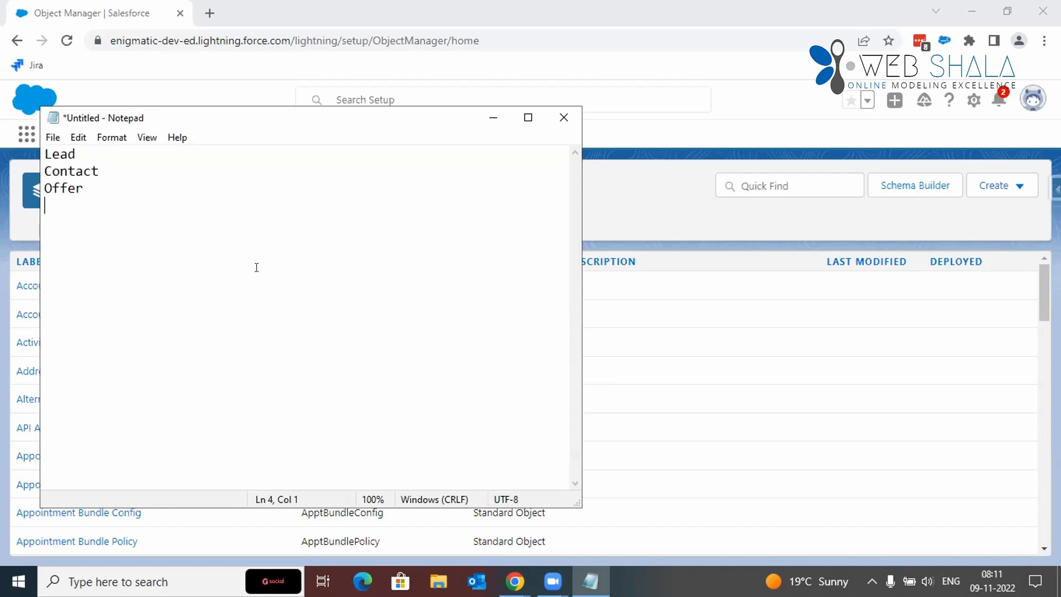
{"action": "type", "text": "Property"}
{"action": "key", "text": "Return"}
{"action": "type", "text": "Booking"}
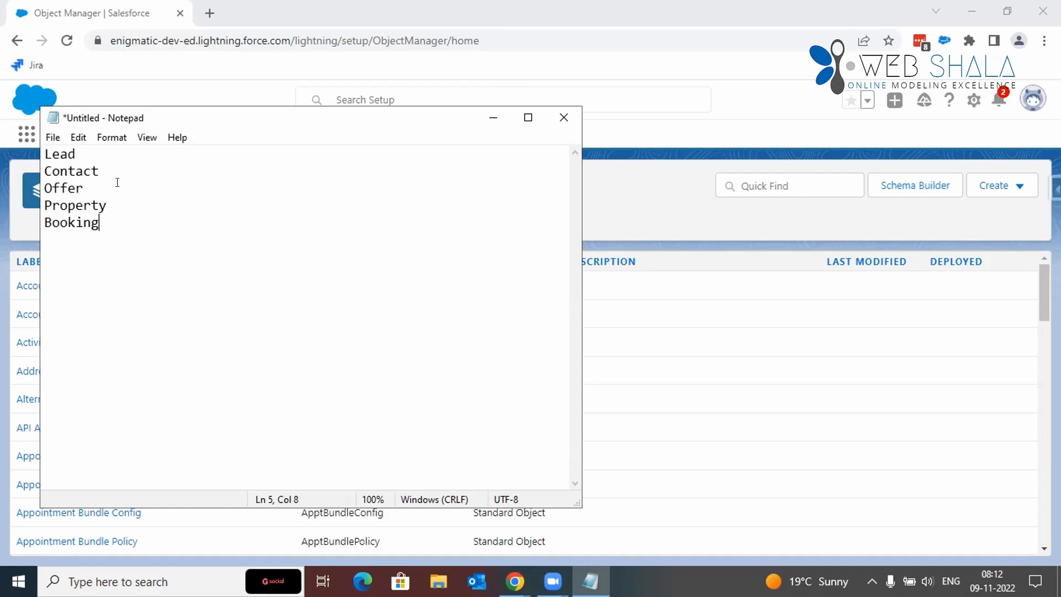
Step: Move the Lead entry so that it follows Contact in the object list
{"action": "left_click", "coordinate": [103, 207]}
{"action": "key", "text": "Return"}
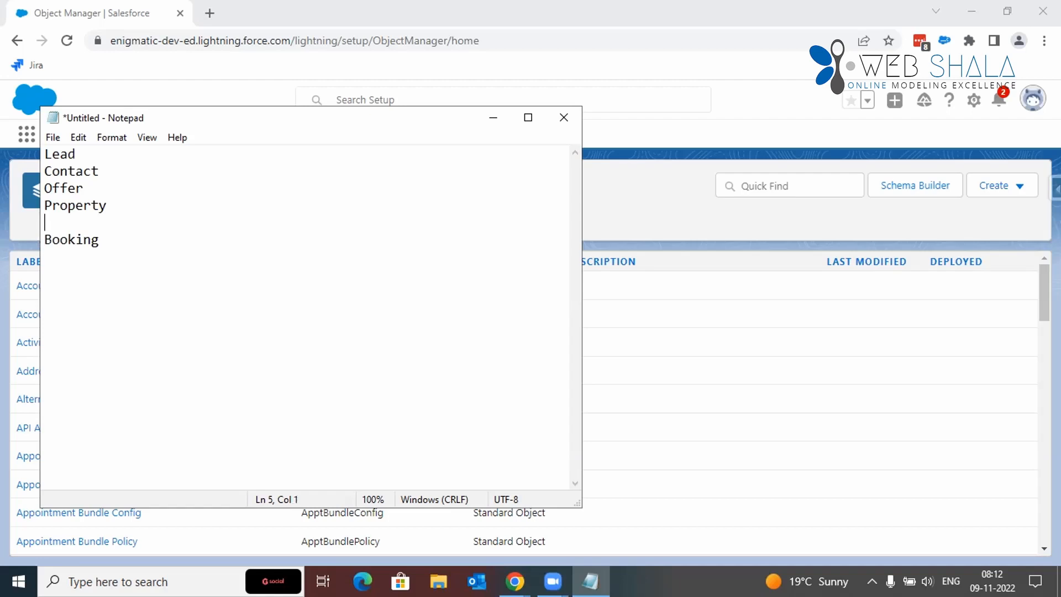
{"action": "key", "text": "ctrl+Home"}
{"action": "key", "text": "shift+Down"}
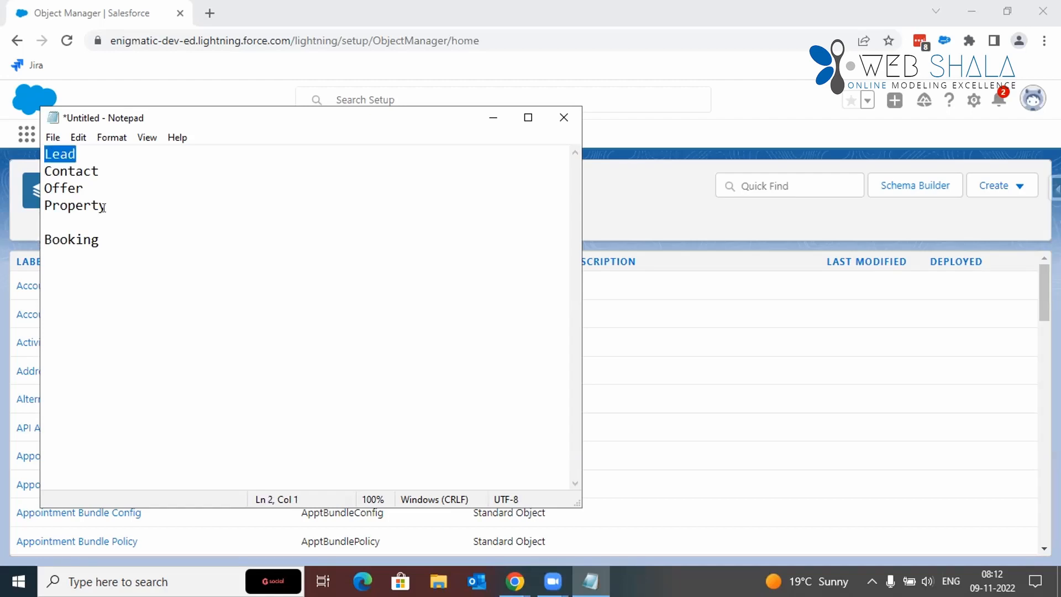
{"action": "key", "text": "ctrl+x"}
{"action": "key", "text": "Down"}
{"action": "key", "text": "Return"}
{"action": "key", "text": "Up"}
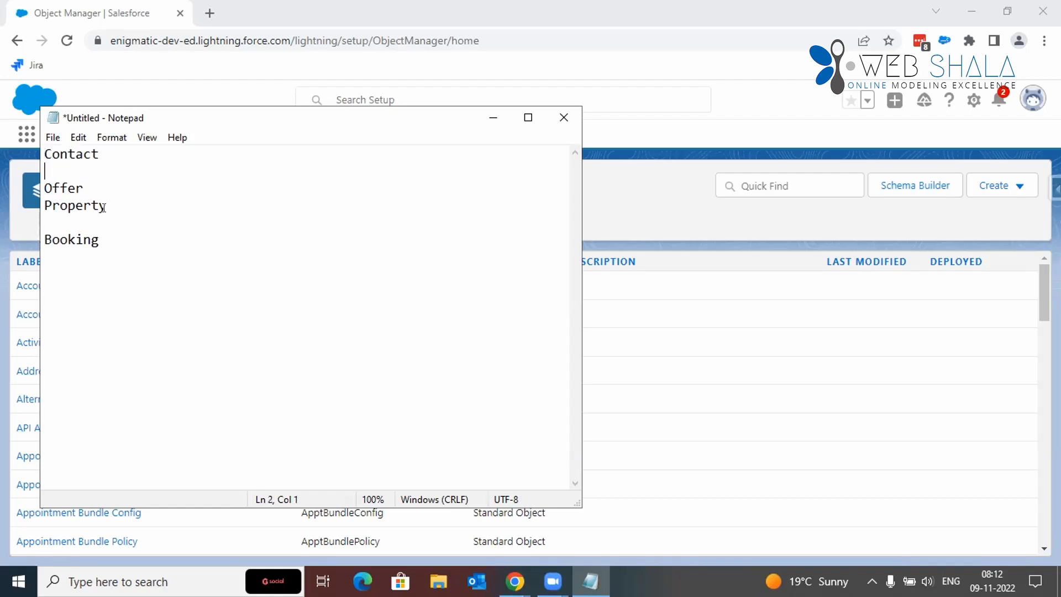
{"action": "key", "text": "ctrl+v"}
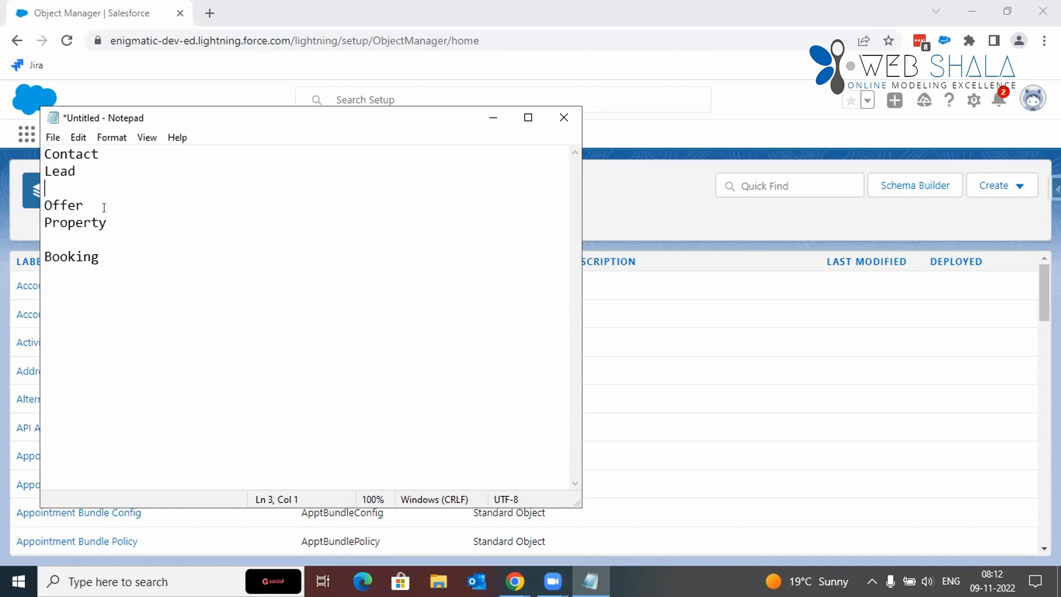
Step: Remove the blank lines below the Lead and Property entries
{"action": "key", "text": "BackSpace"}
{"action": "key", "text": "Down"}
{"action": "key", "text": "Down"}
{"action": "key", "text": "Down"}
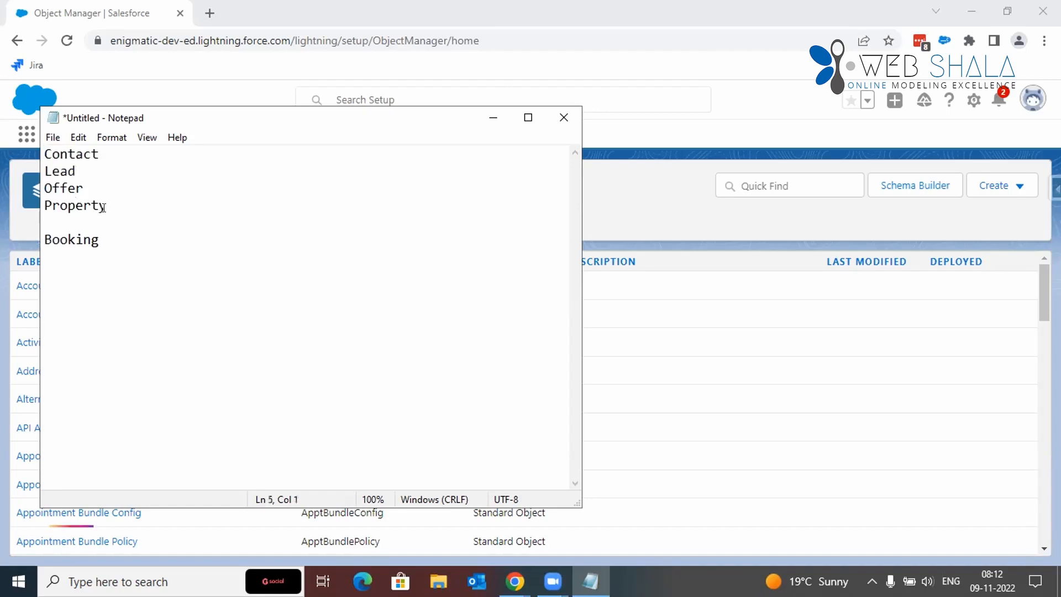
{"action": "key", "text": "BackSpace"}
{"action": "key", "text": "Up"}
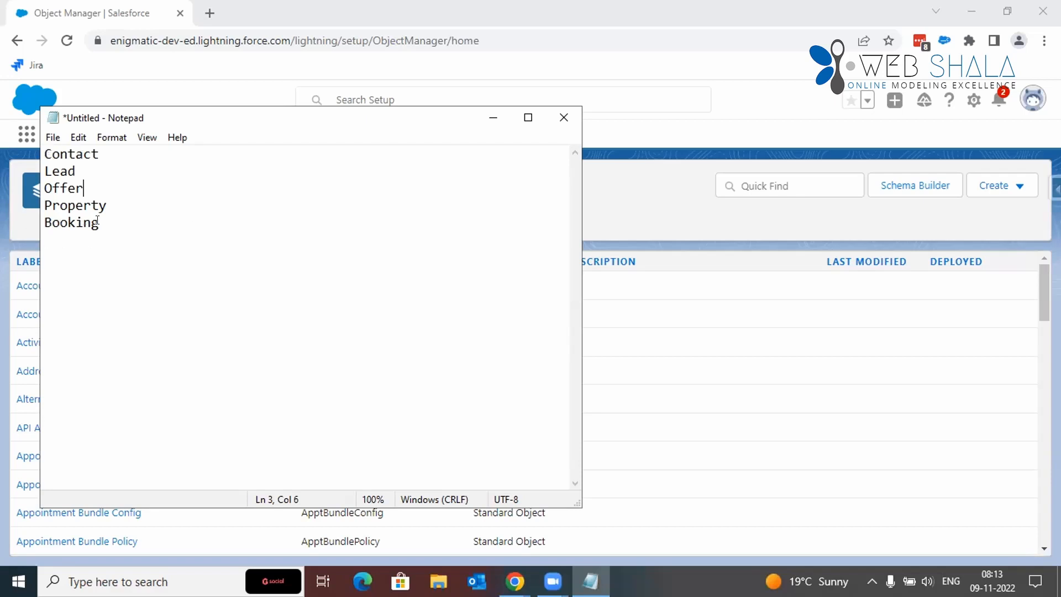
Step: Insert an Applicant entry between Property and Booking in the object list
{"action": "left_click", "coordinate": [118, 198]}
{"action": "key", "text": "Return"}
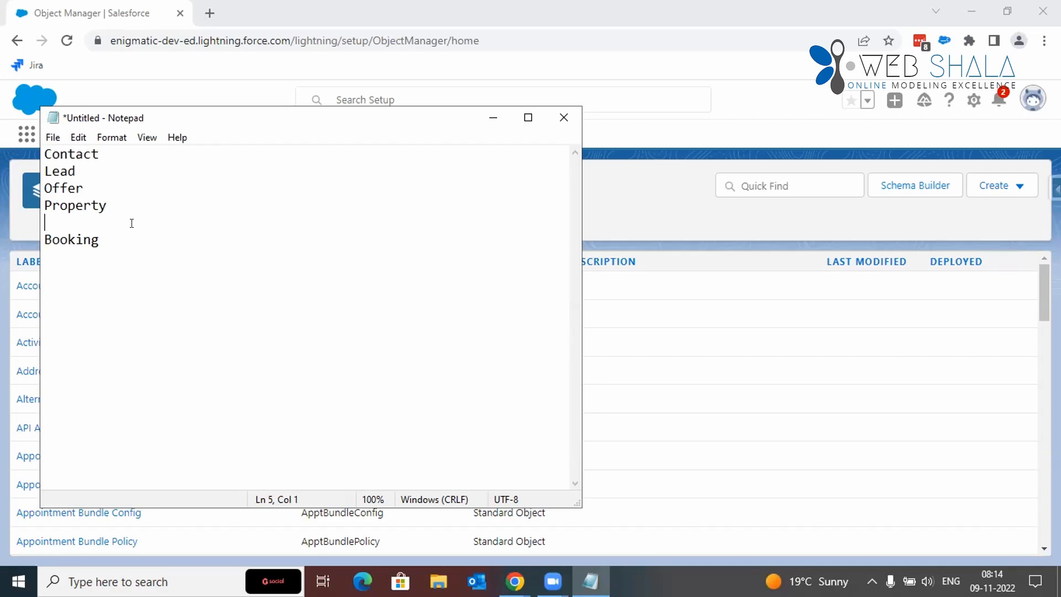
{"action": "type", "text": "Applicant"}
Step: Add the line "Junction Object" below the list, separated from Booking by two blank lines
{"action": "key", "text": "Down"}
{"action": "key", "text": "Return"}
{"action": "key", "text": "Return"}
{"action": "key", "text": "Return"}
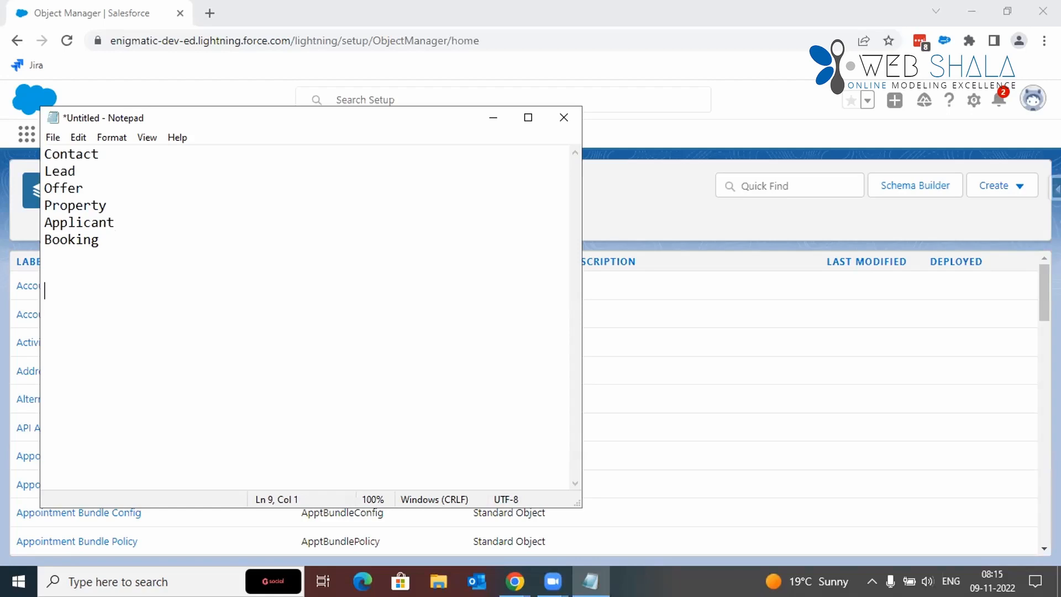
{"action": "type", "text": "Junction Object"}
{"action": "key", "text": "Return"}
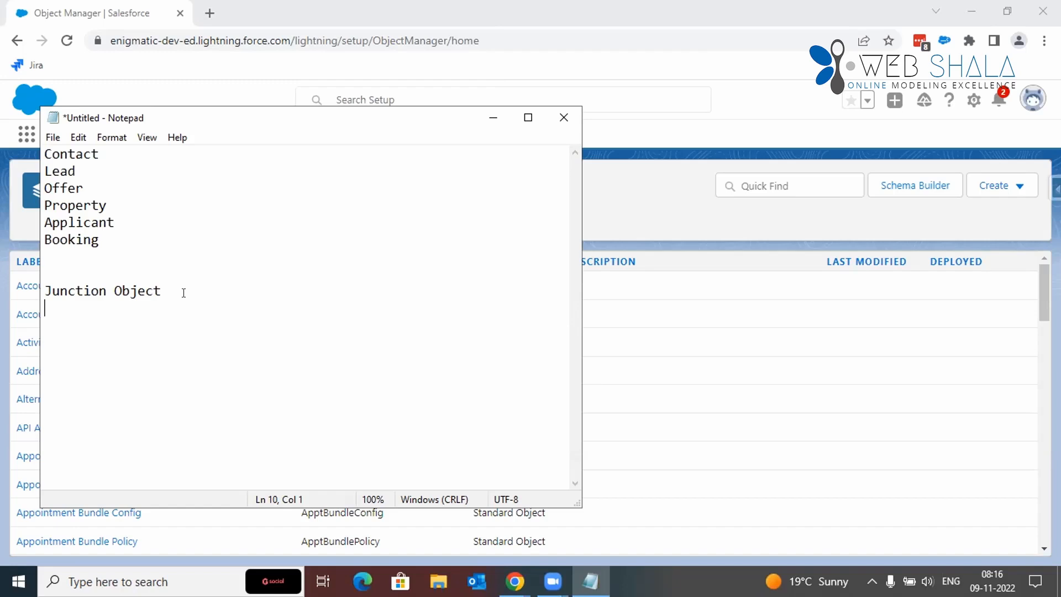
Step: Switch to Salesforce in the browser and open the Real Estate Lightning app
{"action": "left_click", "coordinate": [370, 68]}
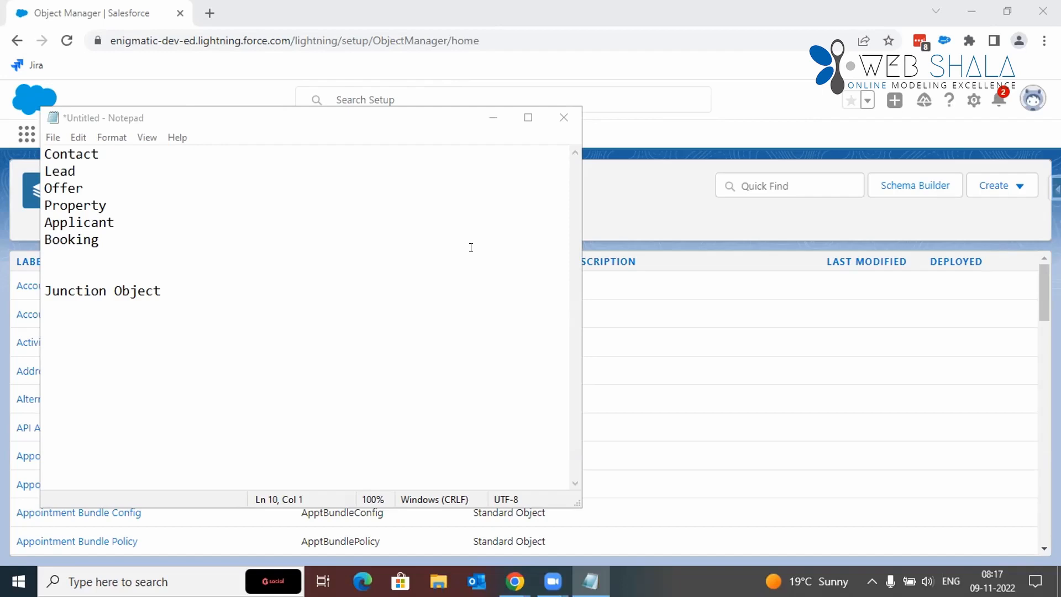
{"action": "left_click", "coordinate": [603, 201]}
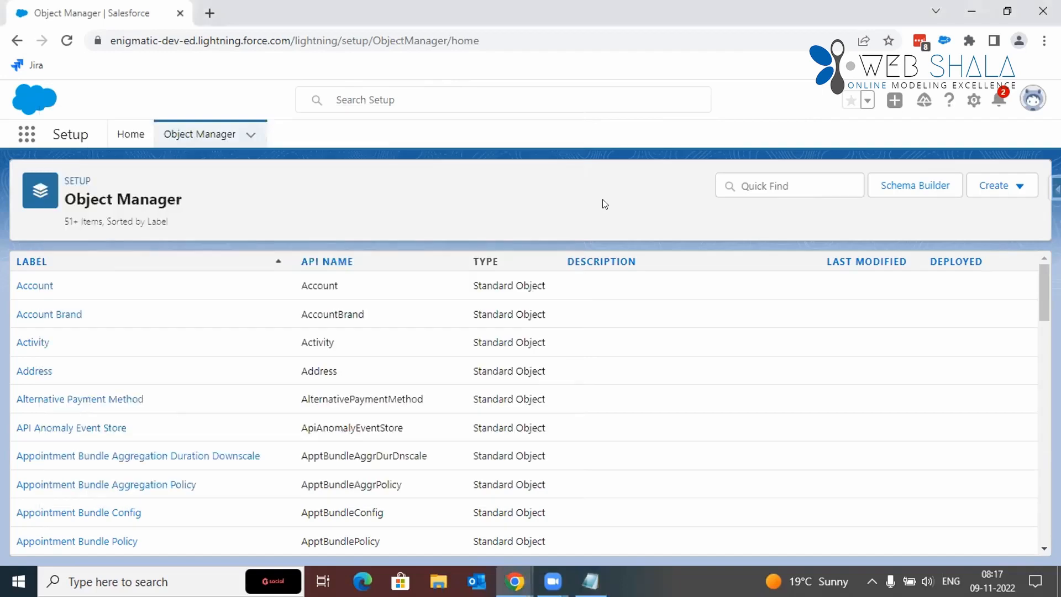
{"action": "left_click", "coordinate": [23, 132]}
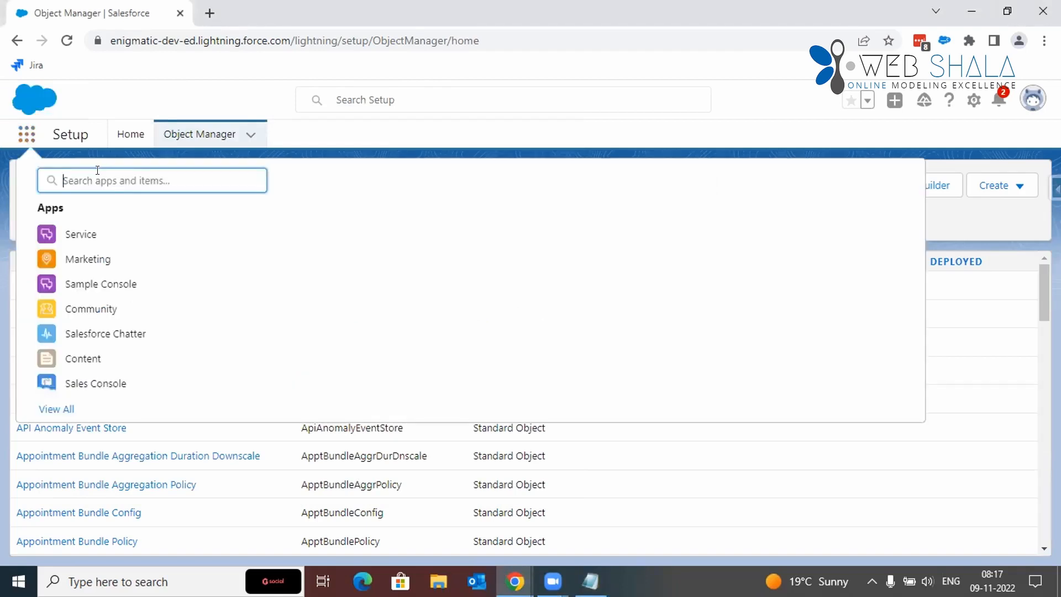
{"action": "type", "text": "re"}
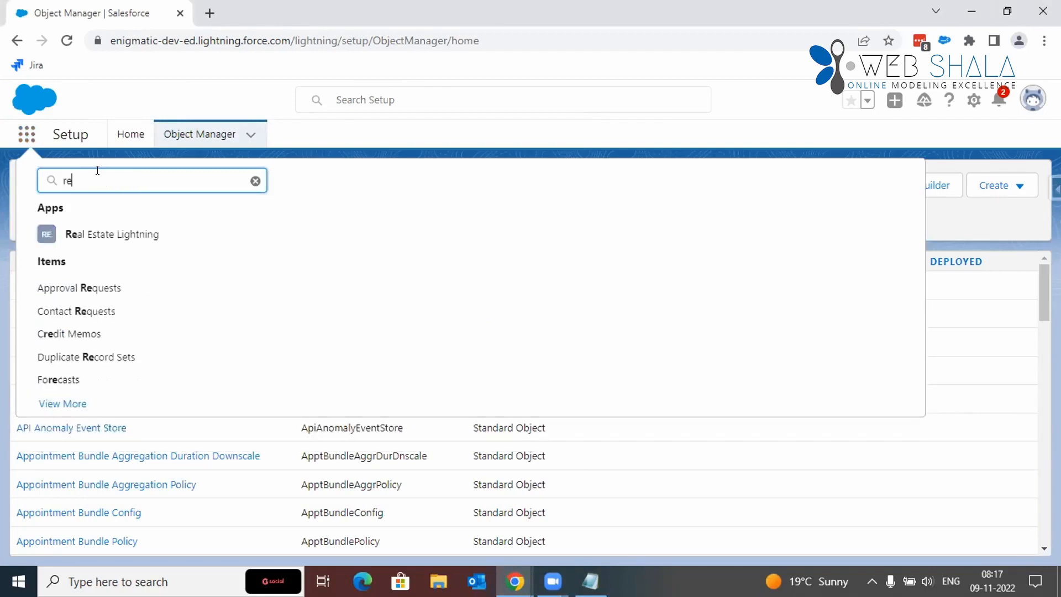
{"action": "left_click", "coordinate": [100, 235]}
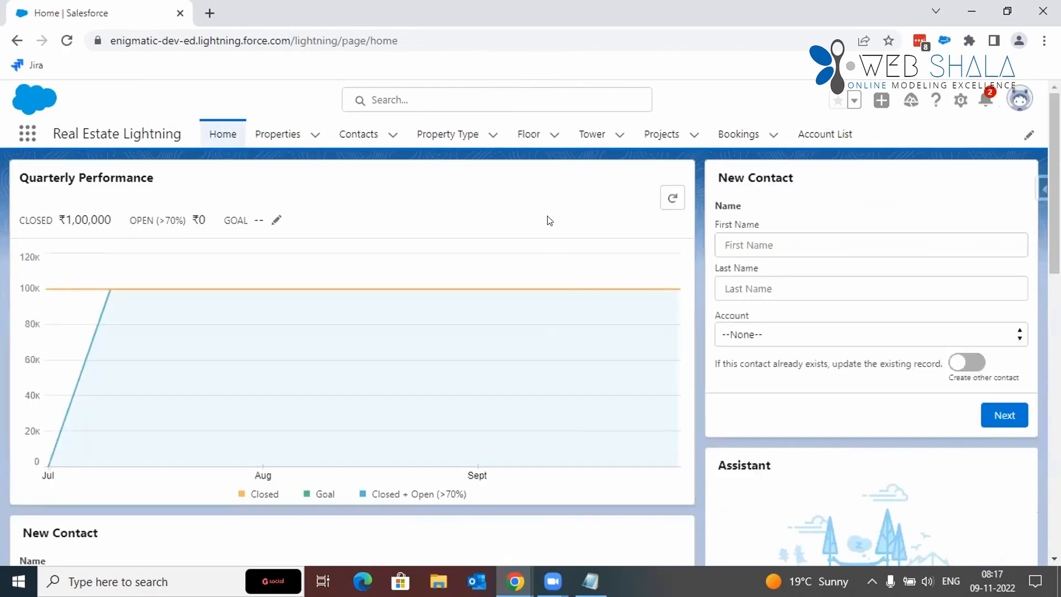
Step: Open the property record P-0019 from the recently viewed Properties list
{"action": "left_click", "coordinate": [290, 138]}
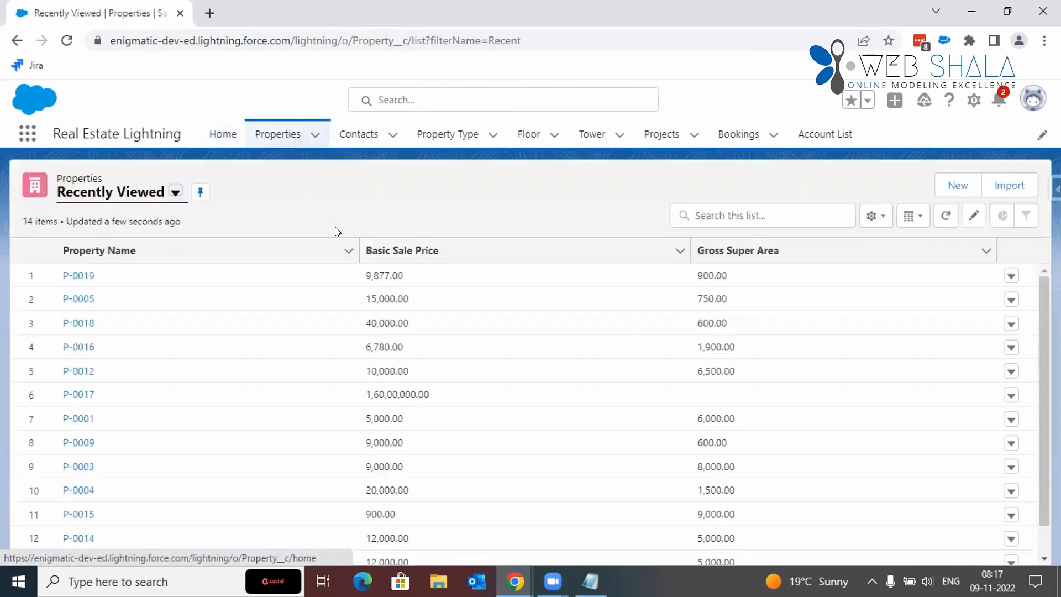
{"action": "left_click", "coordinate": [78, 276]}
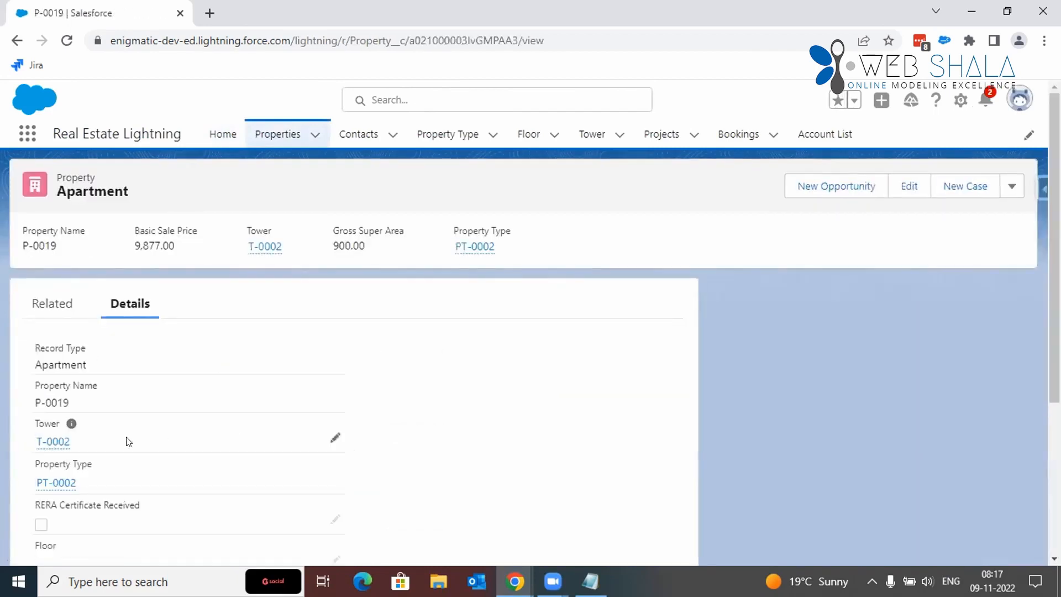
{"action": "right_click", "coordinate": [55, 447]}
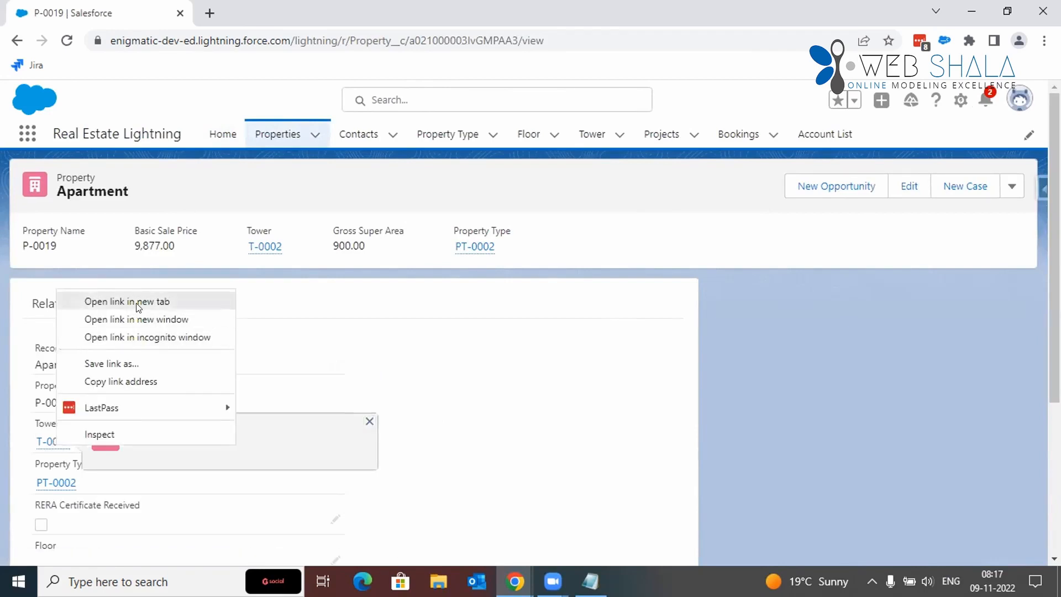
{"action": "left_click", "coordinate": [510, 304]}
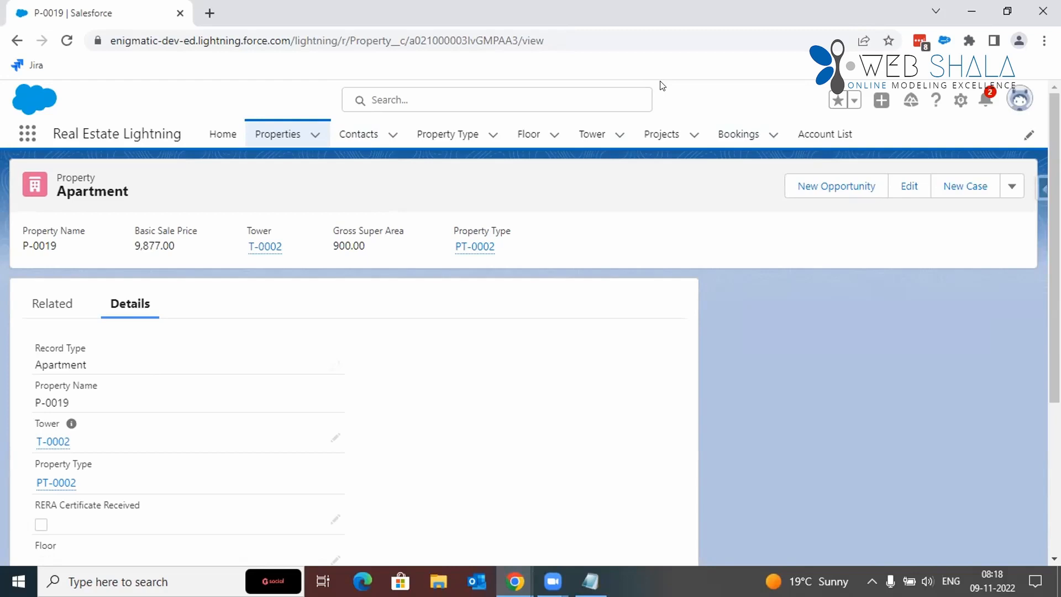
Step: Open Setup in a separate browser tab and return to the P-0019 property record
{"action": "left_click", "coordinate": [956, 109]}
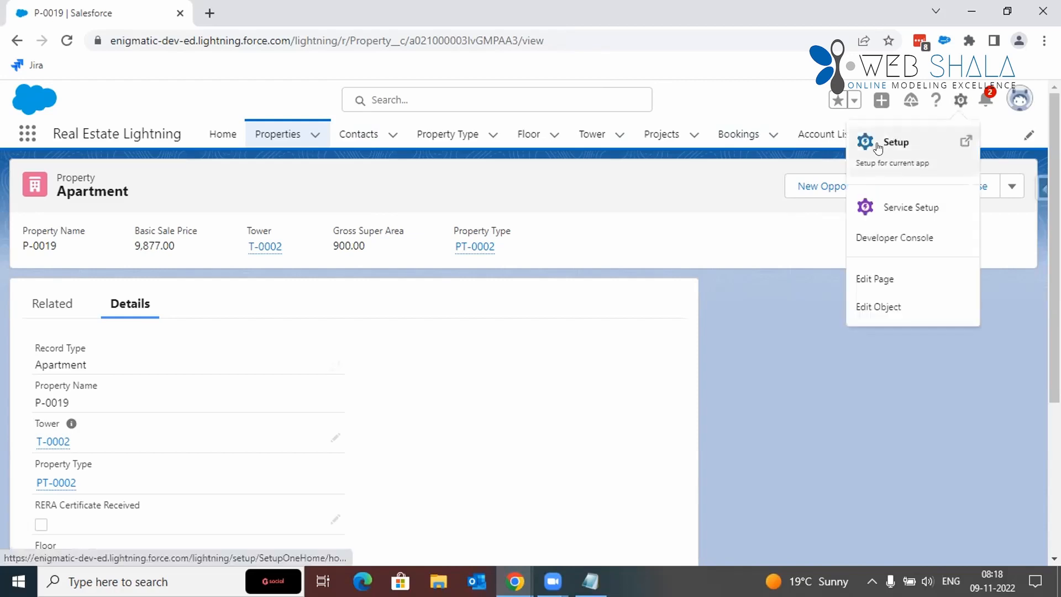
{"action": "left_click", "coordinate": [878, 145]}
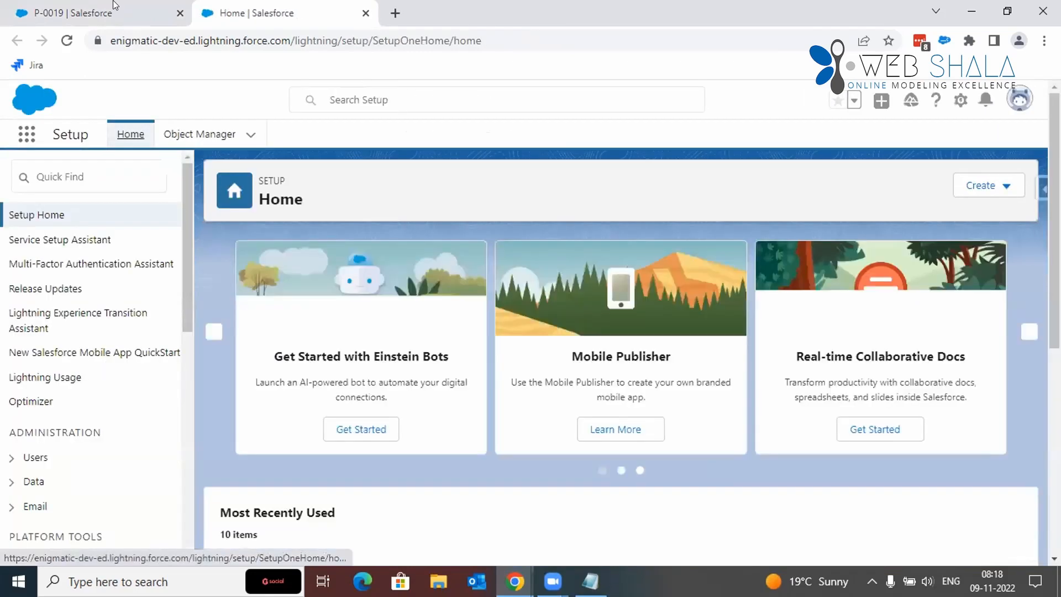
{"action": "left_click", "coordinate": [113, 7]}
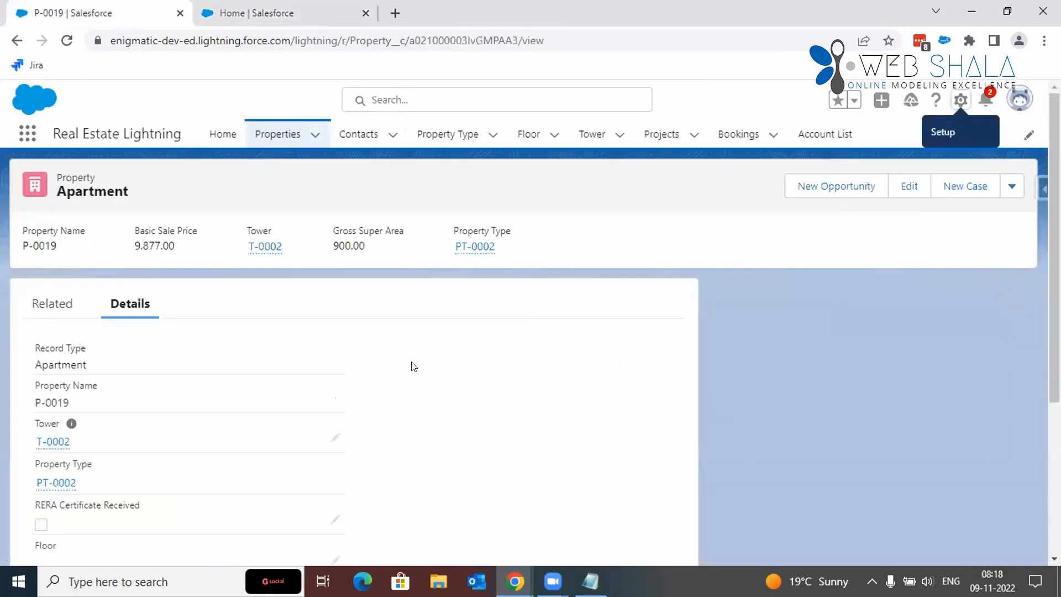
Step: Examine the detail fields of property P-0019, from the record type down to the Financials section
{"action": "scroll", "coordinate": [411, 366], "scroll_direction": "down", "scroll_amount": 2}
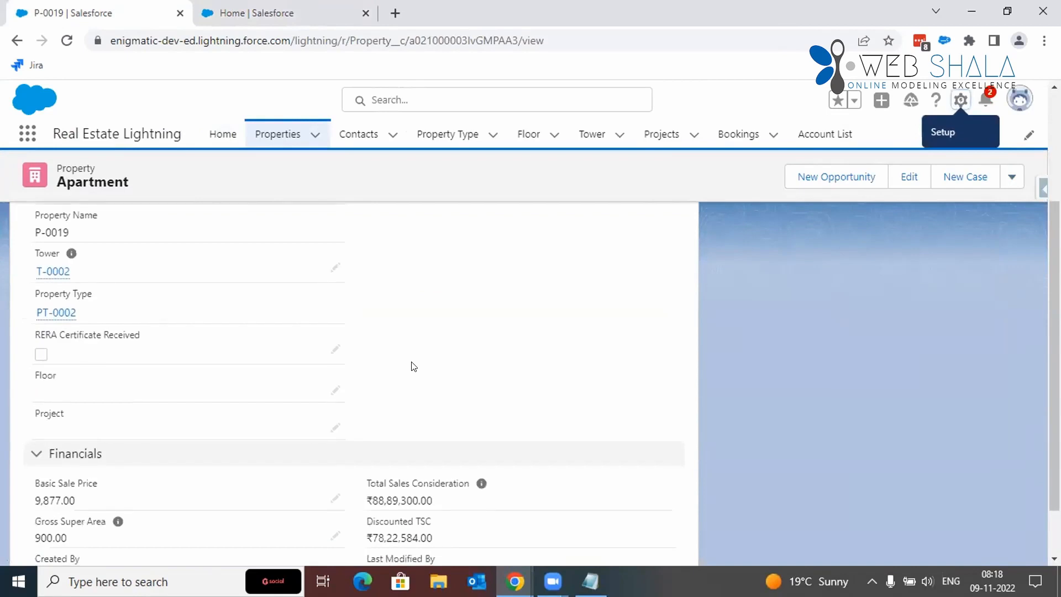
{"action": "scroll", "coordinate": [411, 367], "scroll_direction": "up", "scroll_amount": 1}
{"action": "scroll", "coordinate": [413, 367], "scroll_direction": "up", "scroll_amount": 1}
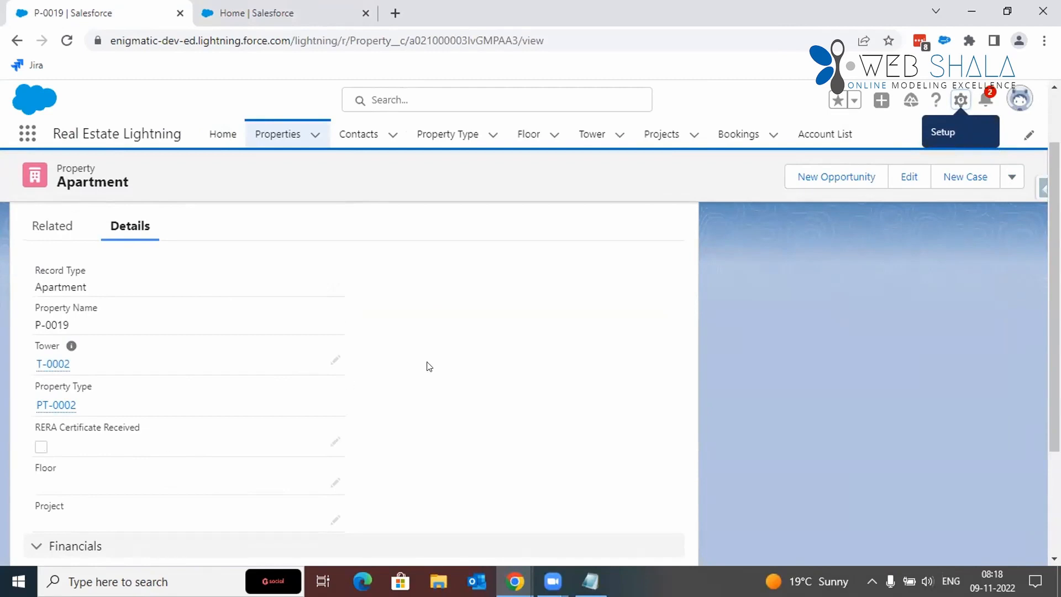
{"action": "scroll", "coordinate": [429, 367], "scroll_direction": "down", "scroll_amount": 2}
{"action": "scroll", "coordinate": [428, 366], "scroll_direction": "down", "scroll_amount": 1}
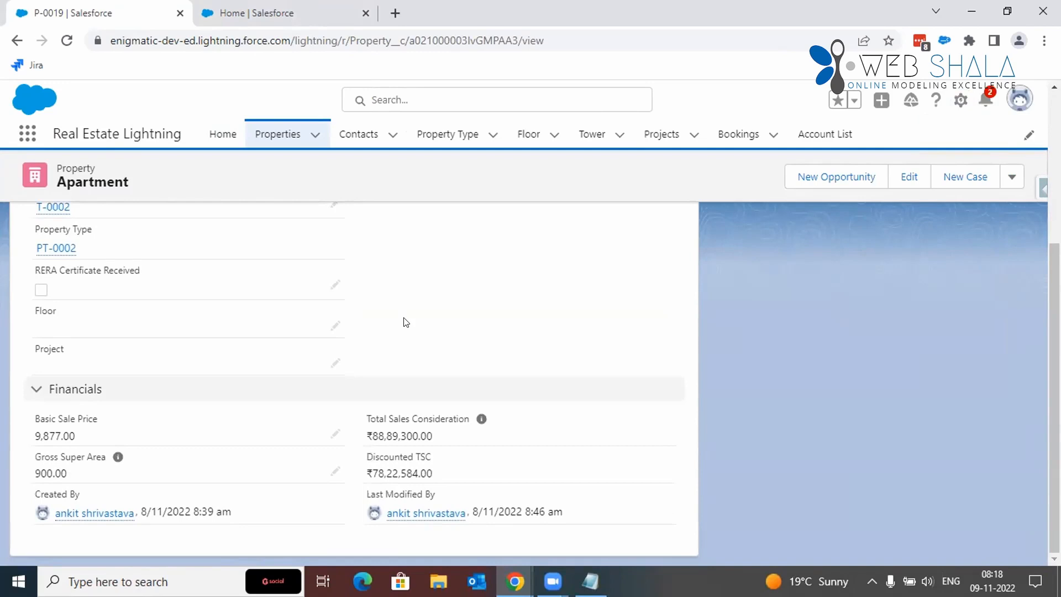
{"action": "scroll", "coordinate": [406, 323], "scroll_direction": "up", "scroll_amount": 1}
{"action": "scroll", "coordinate": [406, 323], "scroll_direction": "down", "scroll_amount": 1}
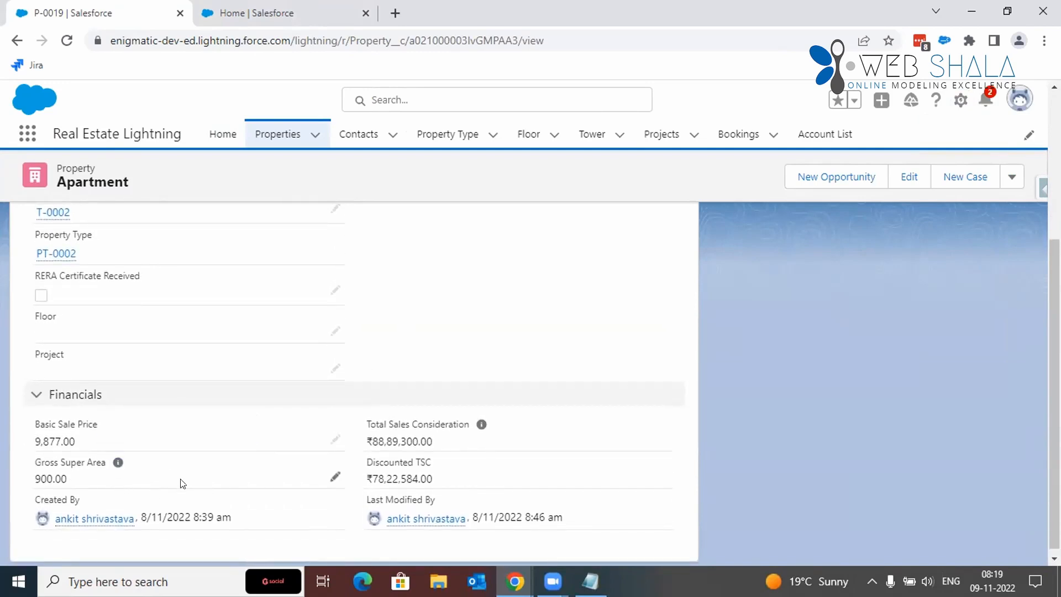
{"action": "left_click", "coordinate": [334, 477]}
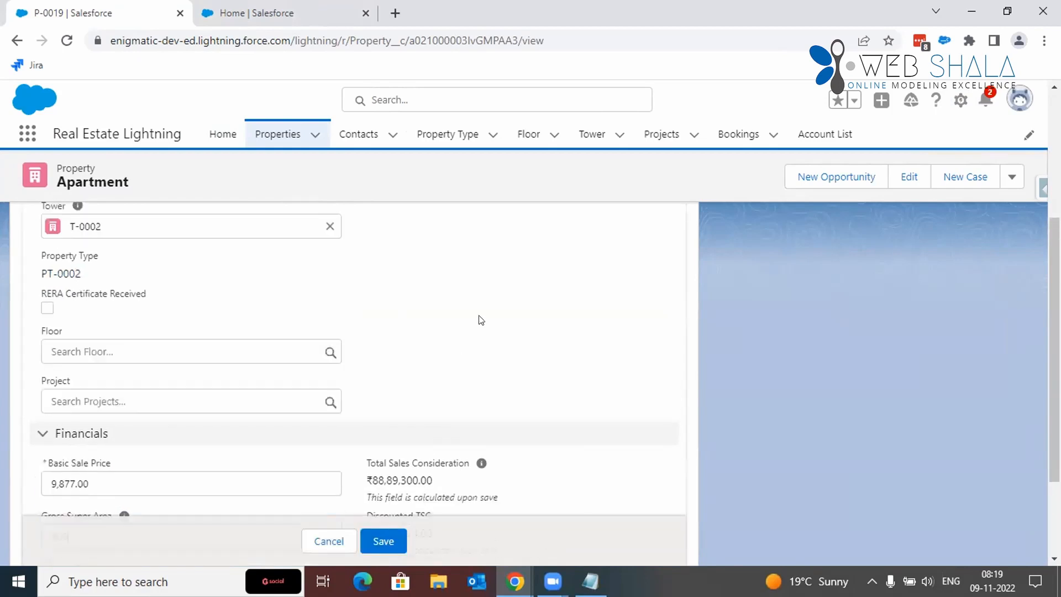
{"action": "scroll", "coordinate": [480, 320], "scroll_direction": "down", "scroll_amount": 3}
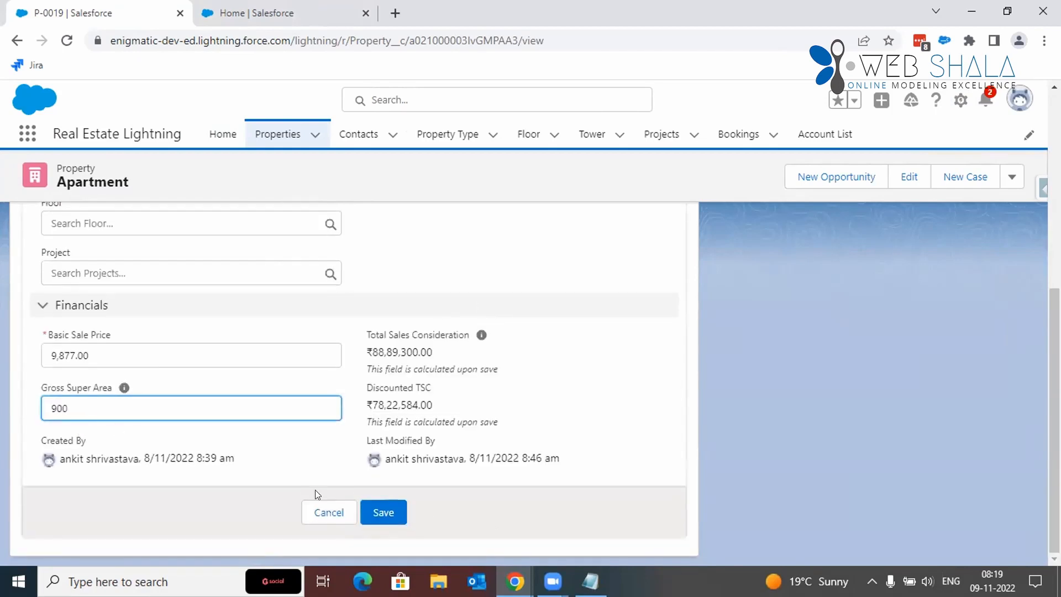
{"action": "left_click", "coordinate": [343, 512]}
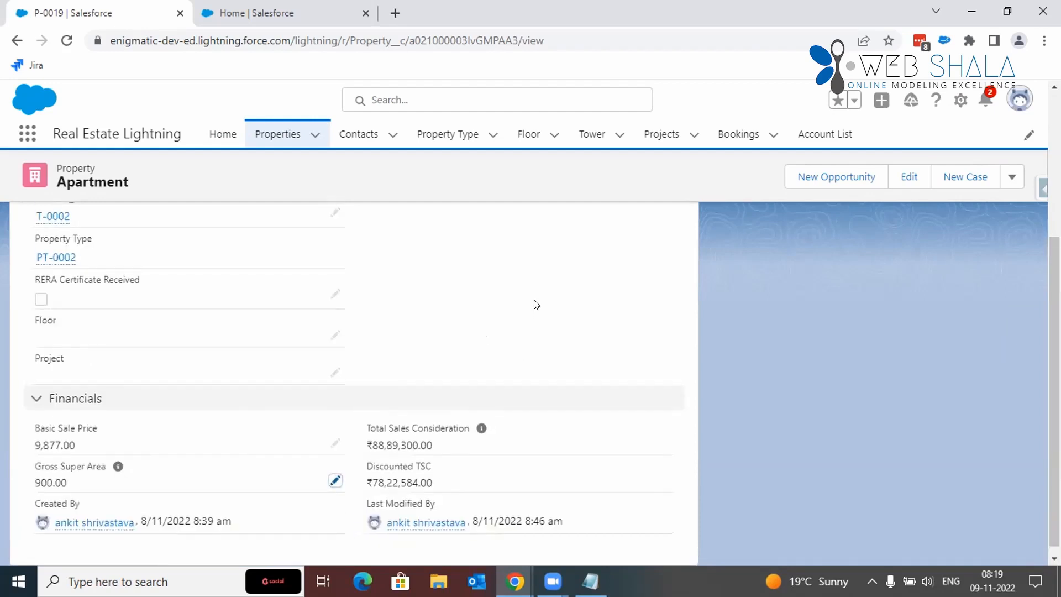
Step: Search the Setup Object Manager for "prop" and open the Fields & Relationships of the Property custom object
{"action": "key", "text": "ctrl+Tab"}
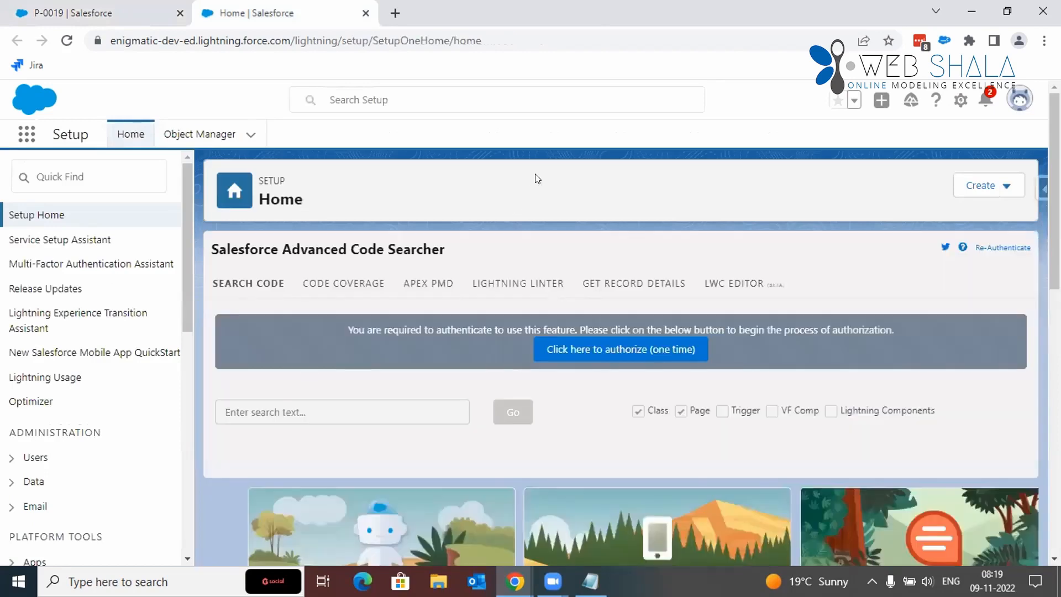
{"action": "left_click", "coordinate": [179, 139]}
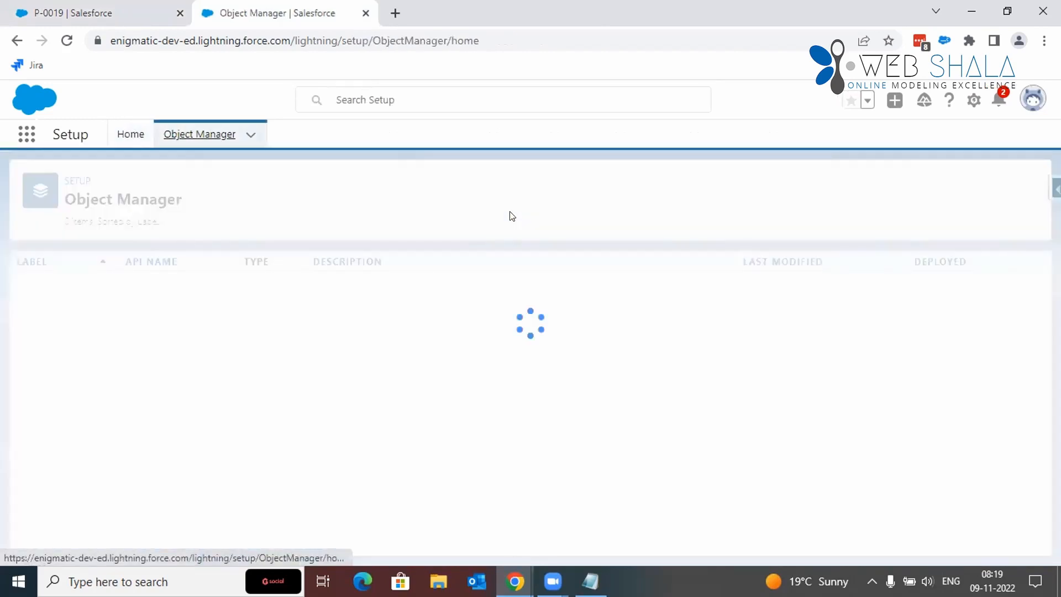
{"action": "left_click", "coordinate": [781, 186]}
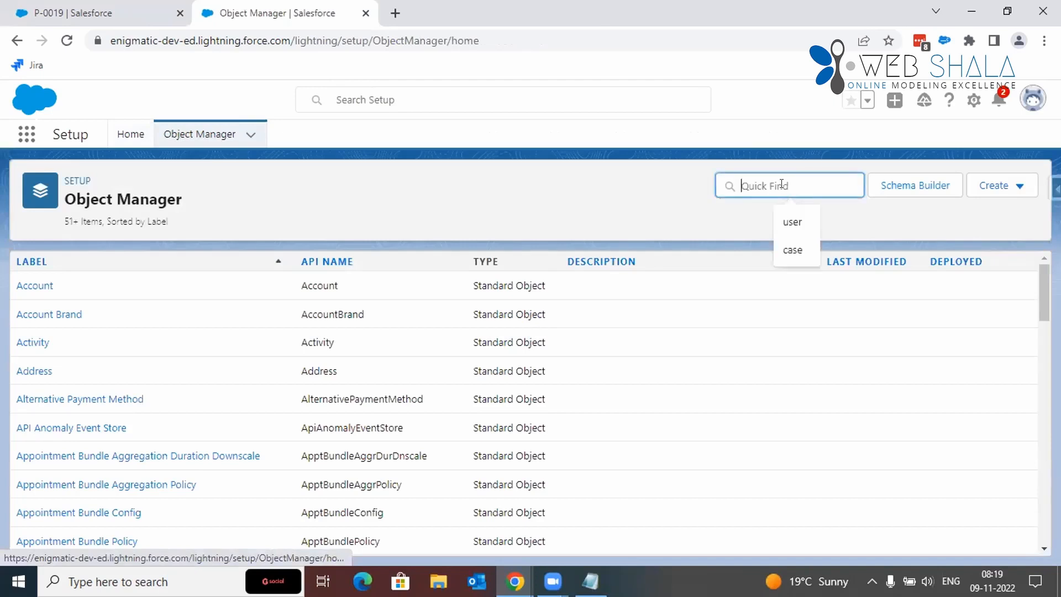
{"action": "type", "text": "prp"}
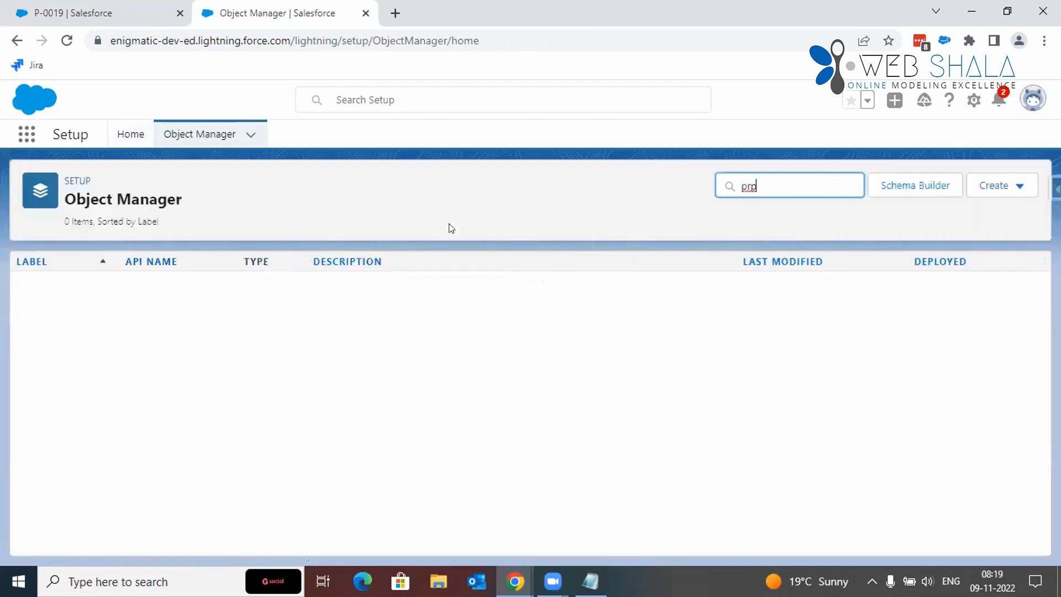
{"action": "key", "text": "BackSpace"}
{"action": "type", "text": "op"}
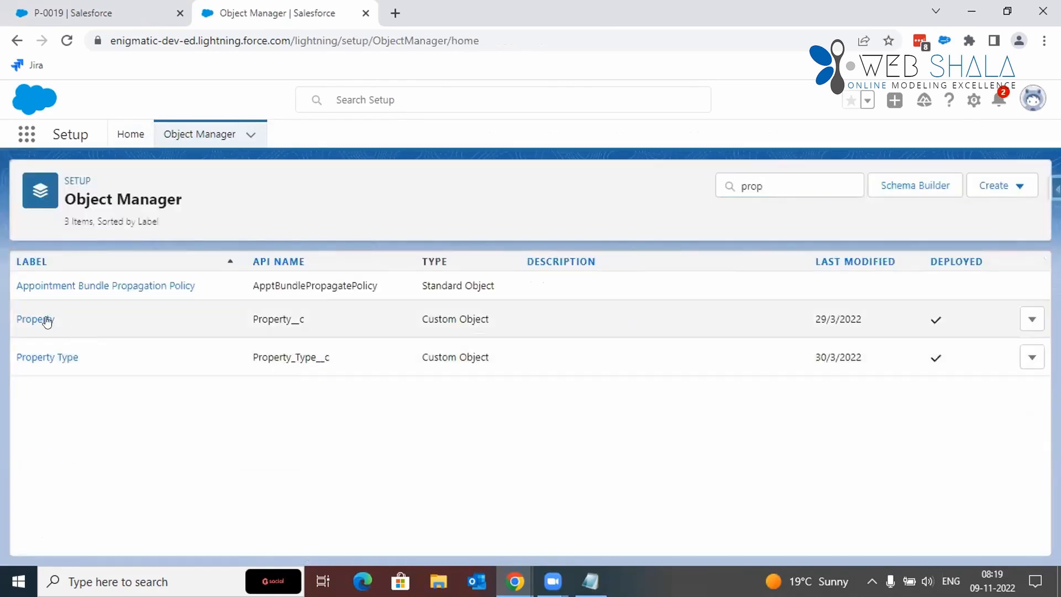
{"action": "left_click", "coordinate": [46, 320]}
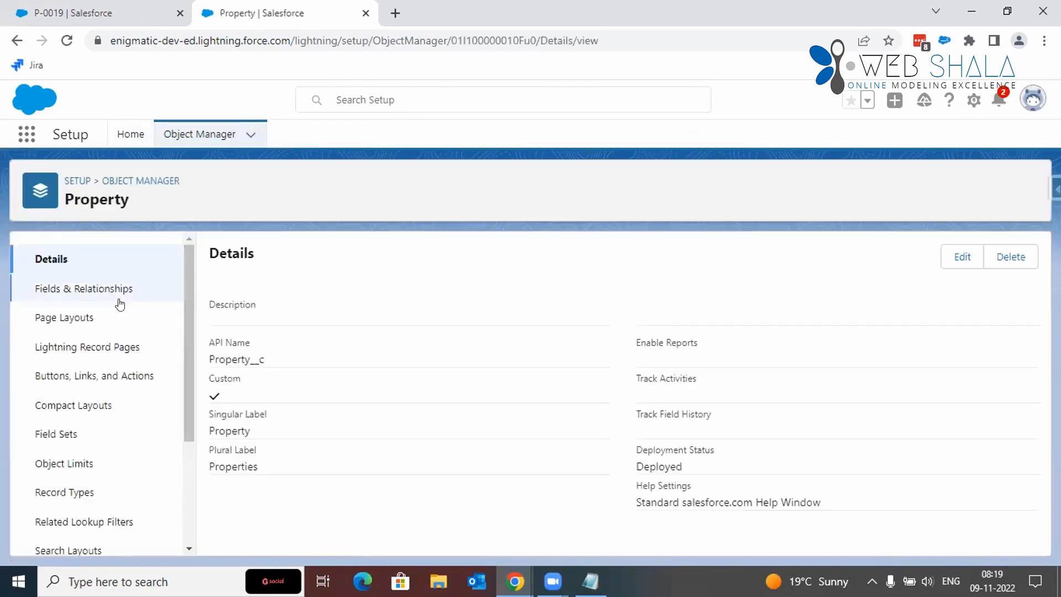
{"action": "left_click", "coordinate": [84, 297]}
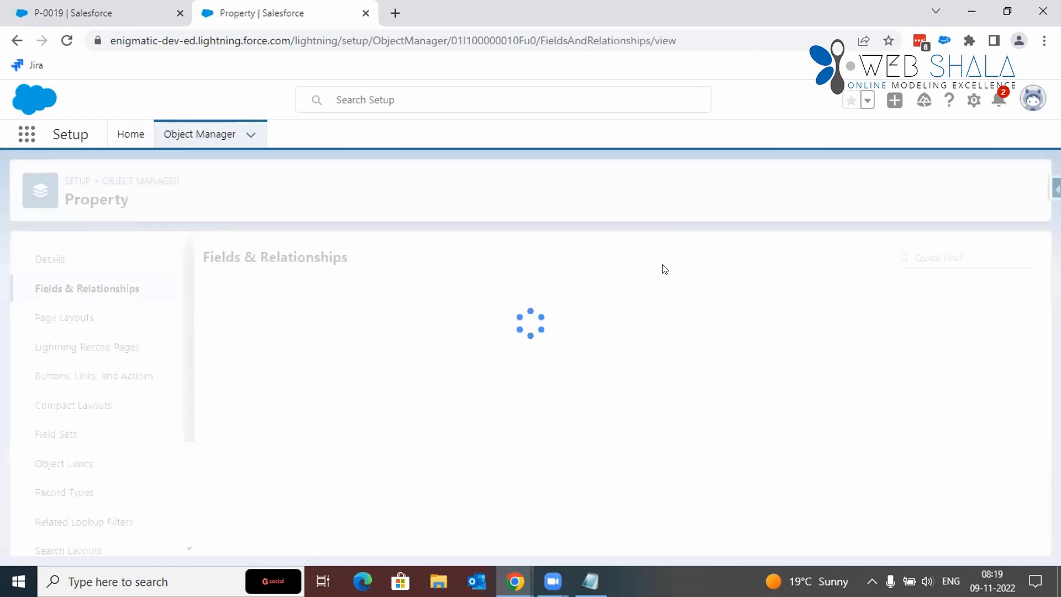
Step: Start a new custom field of data type Checkbox on the Property object and review its detail settings
{"action": "left_click", "coordinate": [690, 258]}
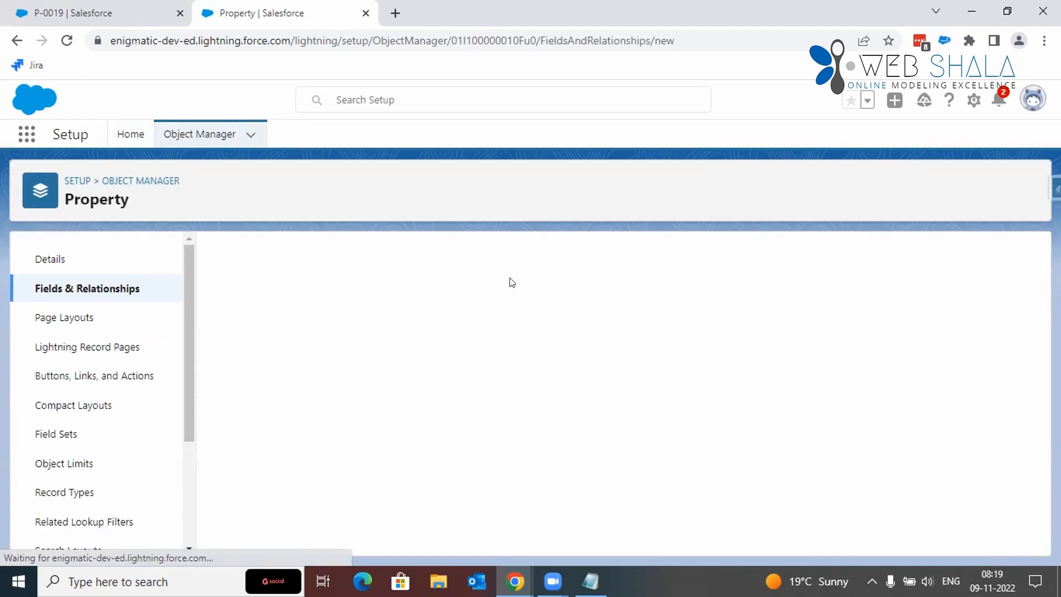
{"action": "scroll", "coordinate": [524, 287], "scroll_direction": "down", "scroll_amount": 1}
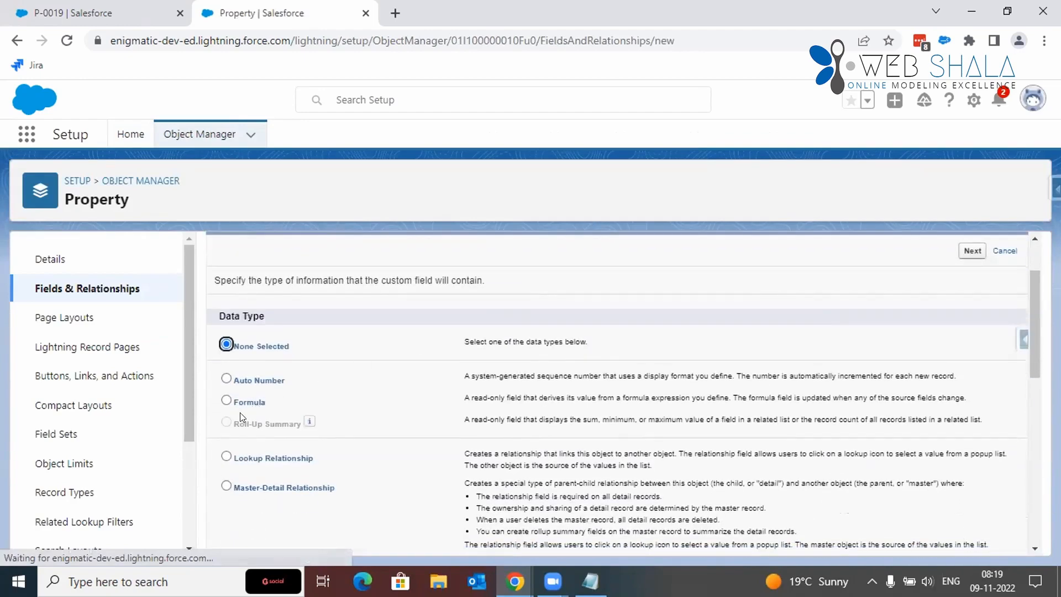
{"action": "scroll", "coordinate": [252, 478], "scroll_direction": "down", "scroll_amount": 3}
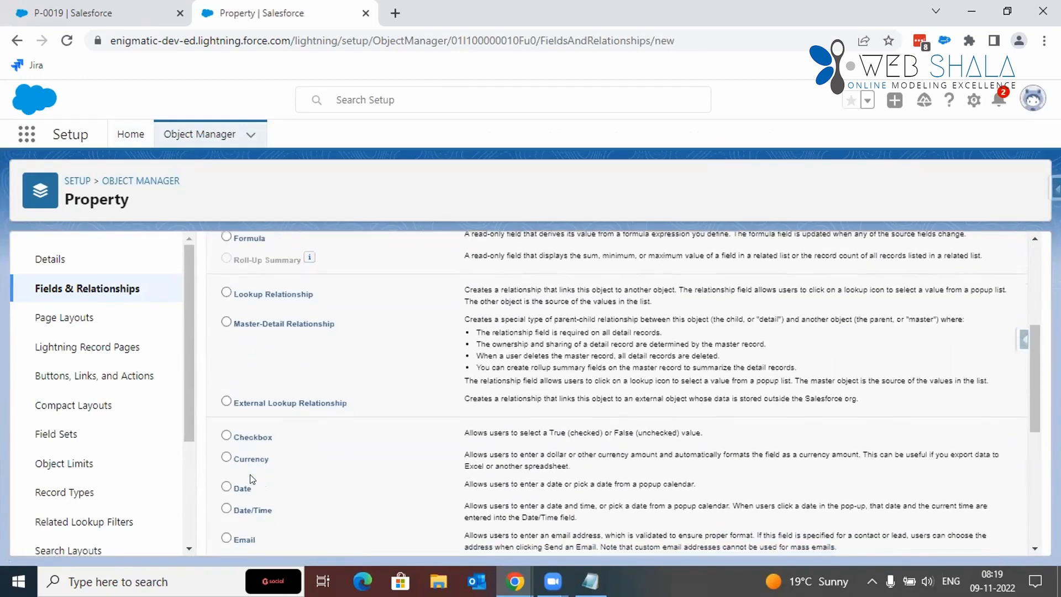
{"action": "left_click", "coordinate": [255, 434]}
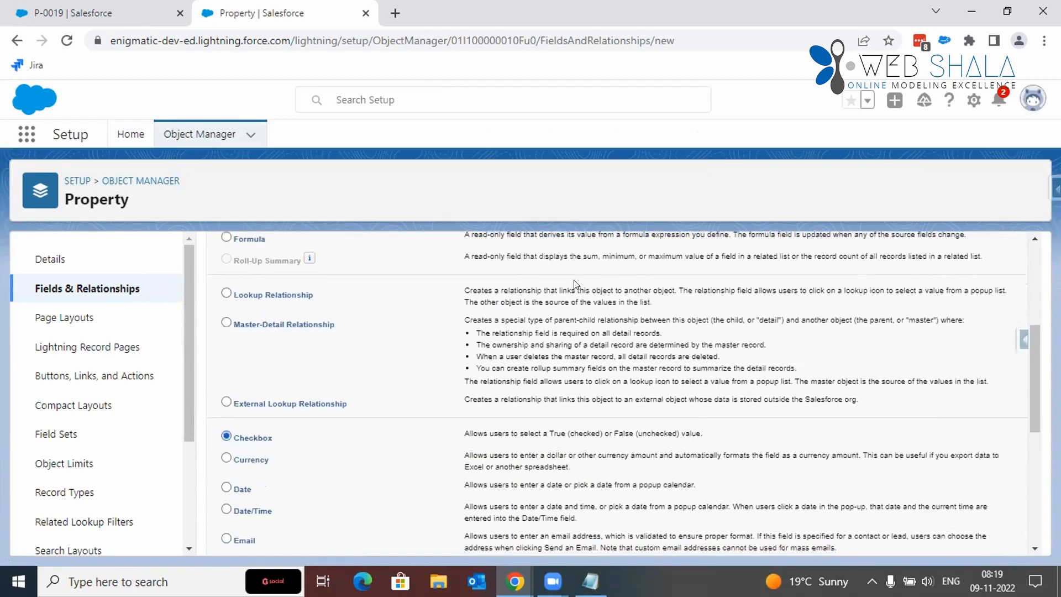
{"action": "scroll", "coordinate": [944, 307], "scroll_direction": "up", "scroll_amount": 5}
{"action": "left_click", "coordinate": [962, 329]}
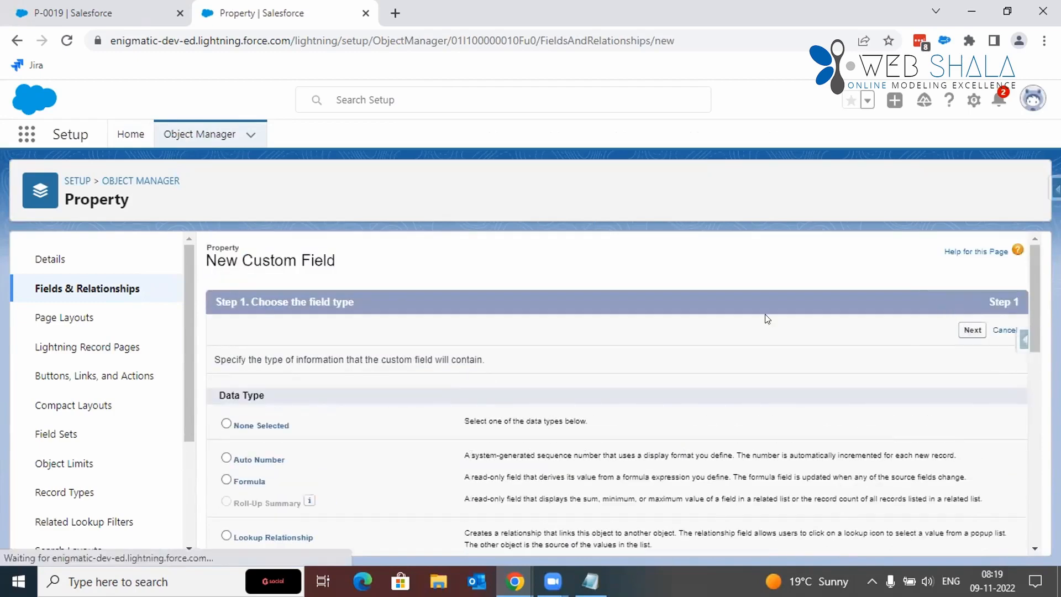
{"action": "left_click", "coordinate": [967, 330]}
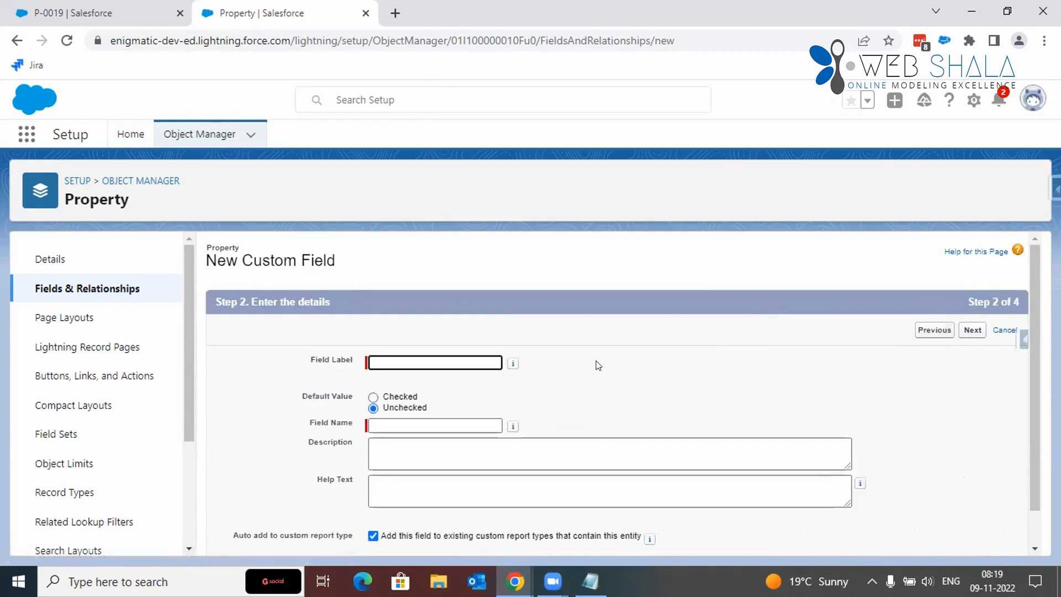
{"action": "scroll", "coordinate": [595, 365], "scroll_direction": "down", "scroll_amount": 1}
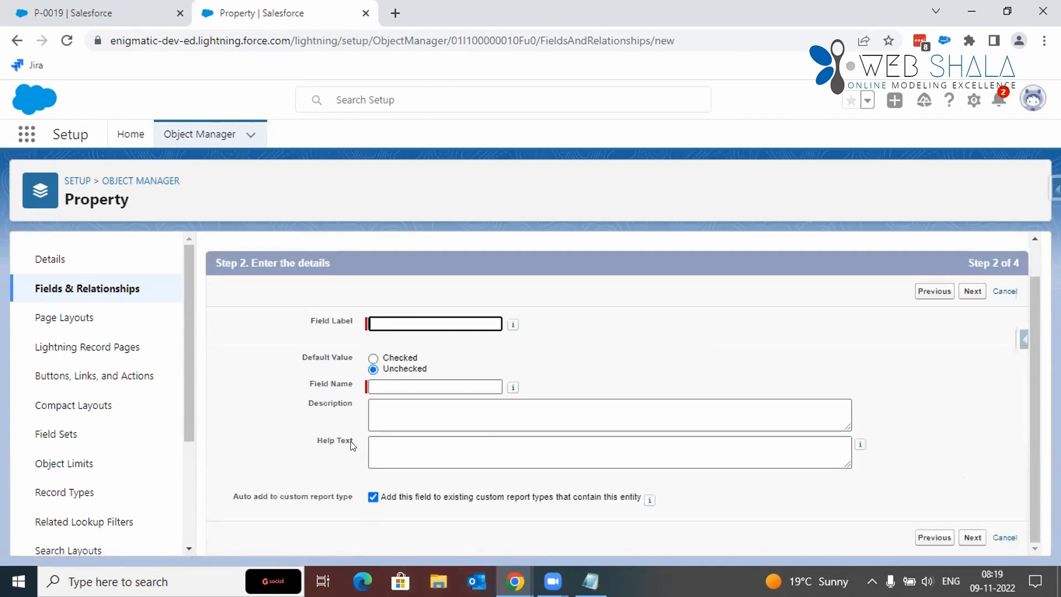
{"action": "scroll", "coordinate": [480, 315], "scroll_direction": "up", "scroll_amount": 1}
Step: Go back to the field type choice and continue the new custom field with the Currency data type
{"action": "left_click", "coordinate": [17, 40]}
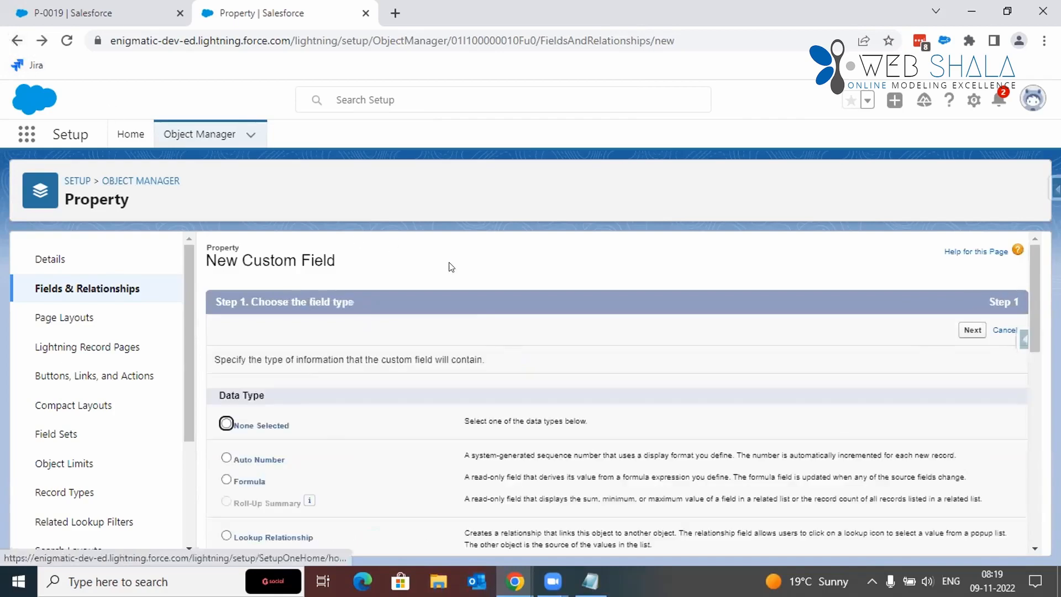
{"action": "scroll", "coordinate": [426, 353], "scroll_direction": "down", "scroll_amount": 10}
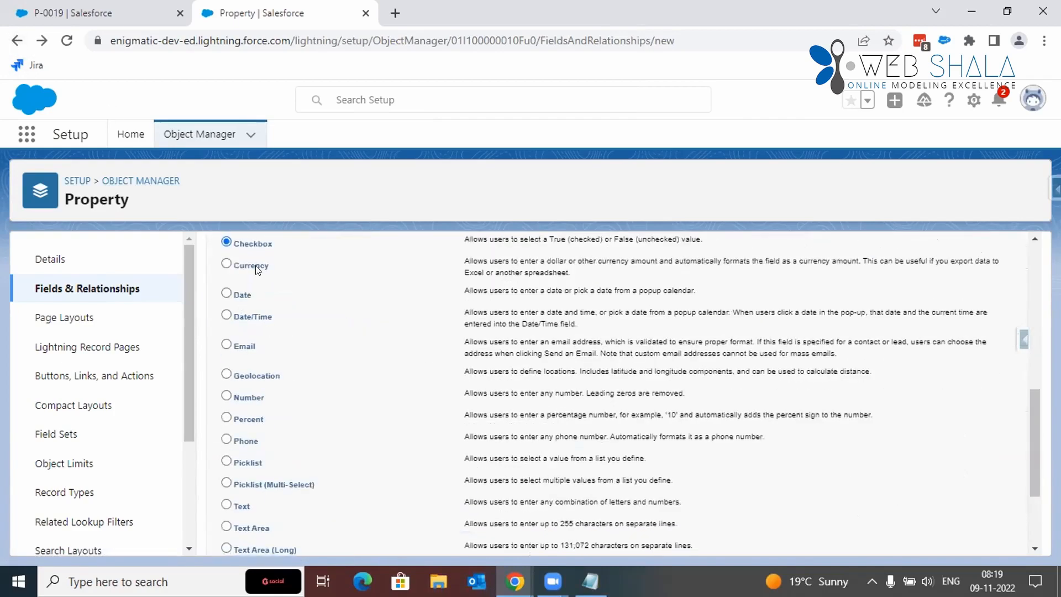
{"action": "left_click", "coordinate": [256, 268]}
{"action": "scroll", "coordinate": [563, 318], "scroll_direction": "up", "scroll_amount": 10}
{"action": "left_click", "coordinate": [973, 330]}
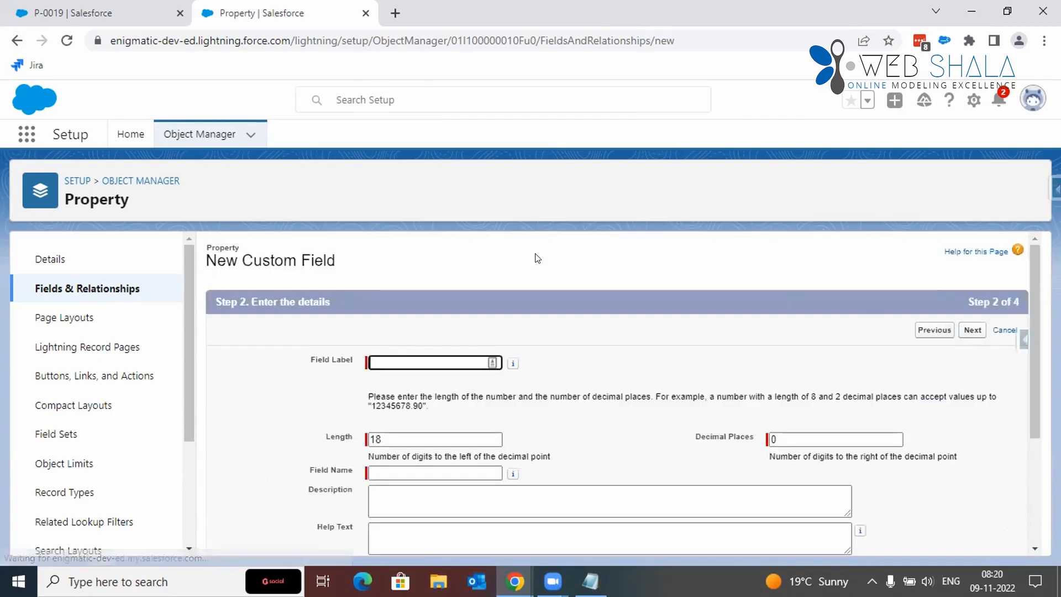
Step: Switch the new Currency field's Required option on and off again, and review its remaining detail settings
{"action": "scroll", "coordinate": [536, 257], "scroll_direction": "down", "scroll_amount": 3}
{"action": "left_click", "coordinate": [373, 409]}
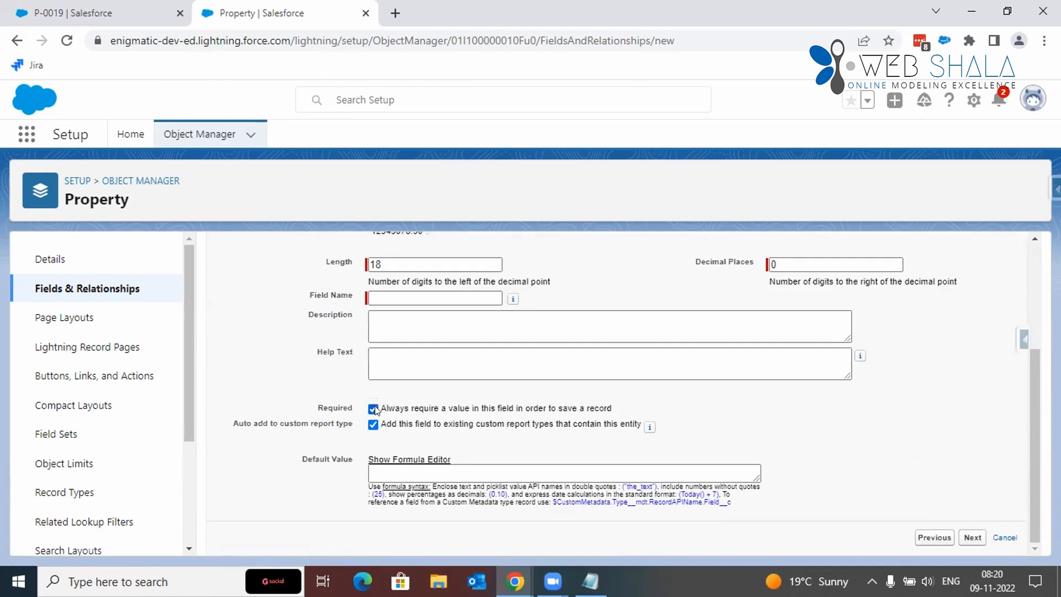
{"action": "triple_click", "coordinate": [440, 408]}
{"action": "left_click", "coordinate": [440, 408]}
{"action": "left_click", "coordinate": [374, 410]}
{"action": "scroll", "coordinate": [450, 402], "scroll_direction": "up", "scroll_amount": 3}
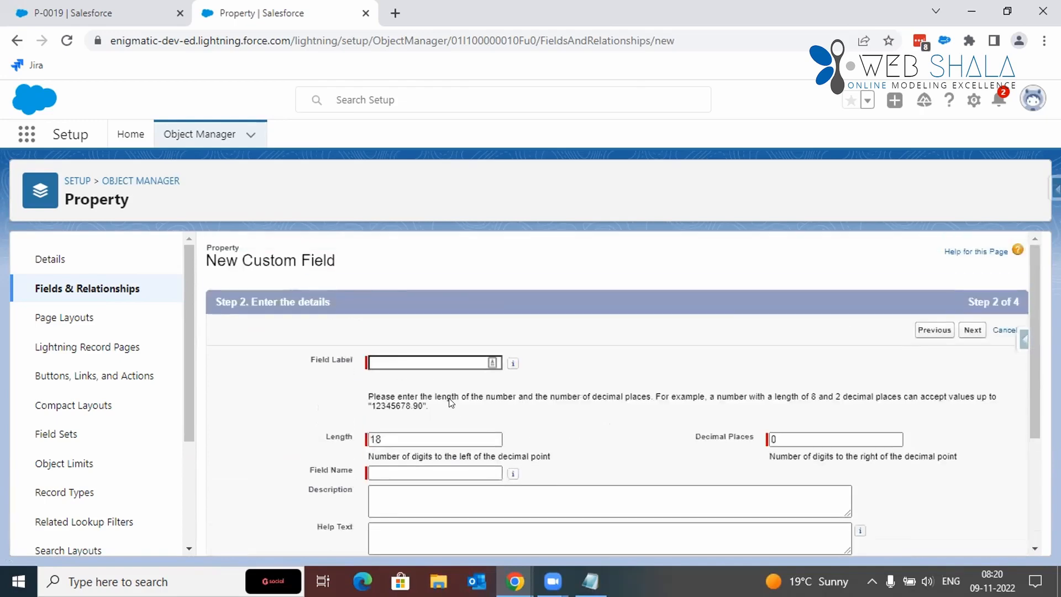
{"action": "scroll", "coordinate": [450, 403], "scroll_direction": "down", "scroll_amount": 3}
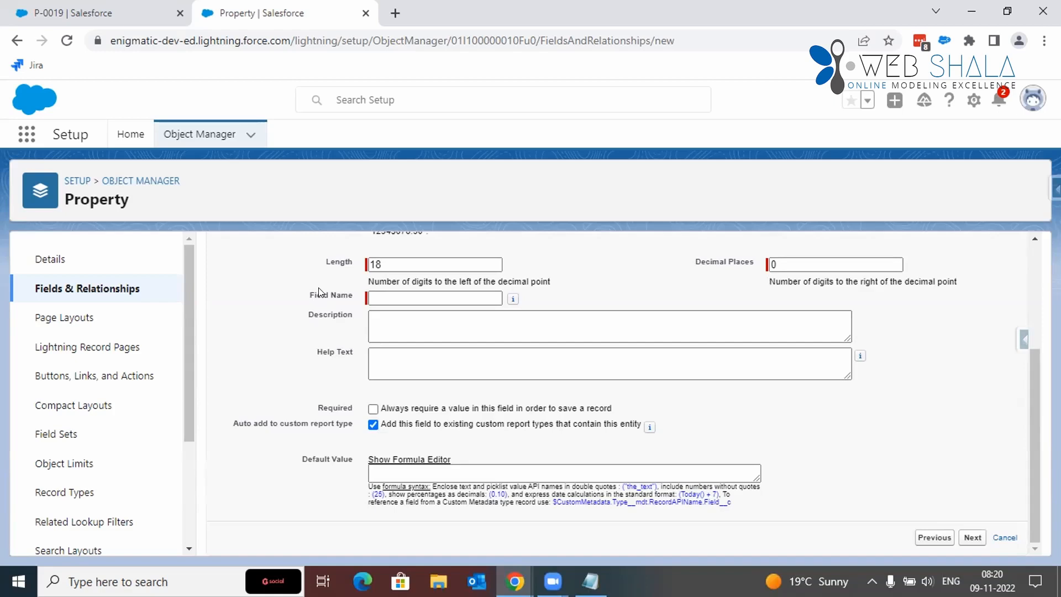
{"action": "scroll", "coordinate": [576, 281], "scroll_direction": "up", "scroll_amount": 3}
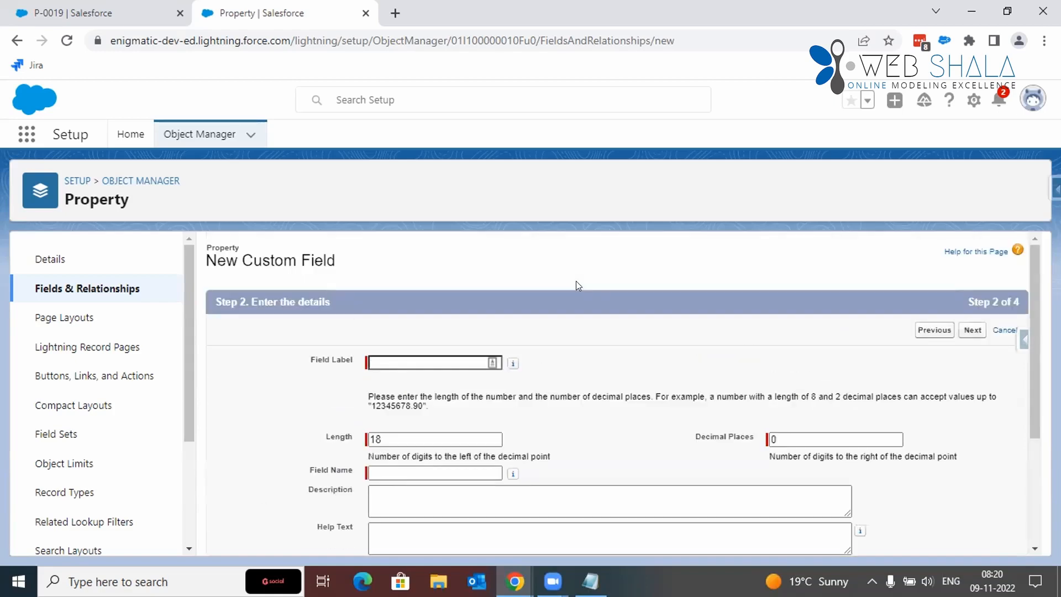
Step: Open the Property object's Property Layout for editing and locate Gross Super Area in the Financials section
{"action": "left_click", "coordinate": [60, 317]}
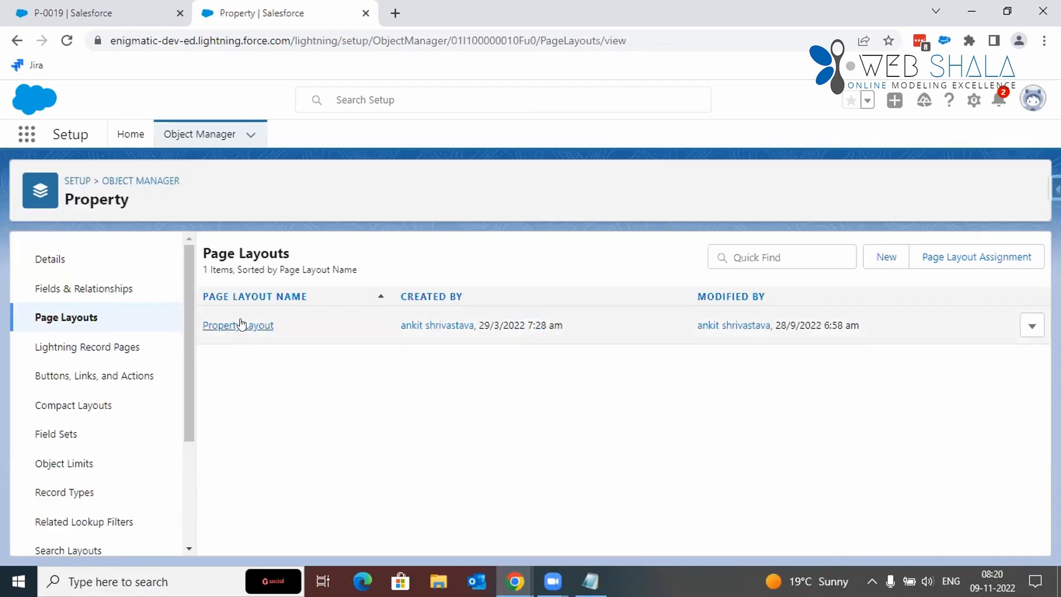
{"action": "left_click", "coordinate": [243, 324]}
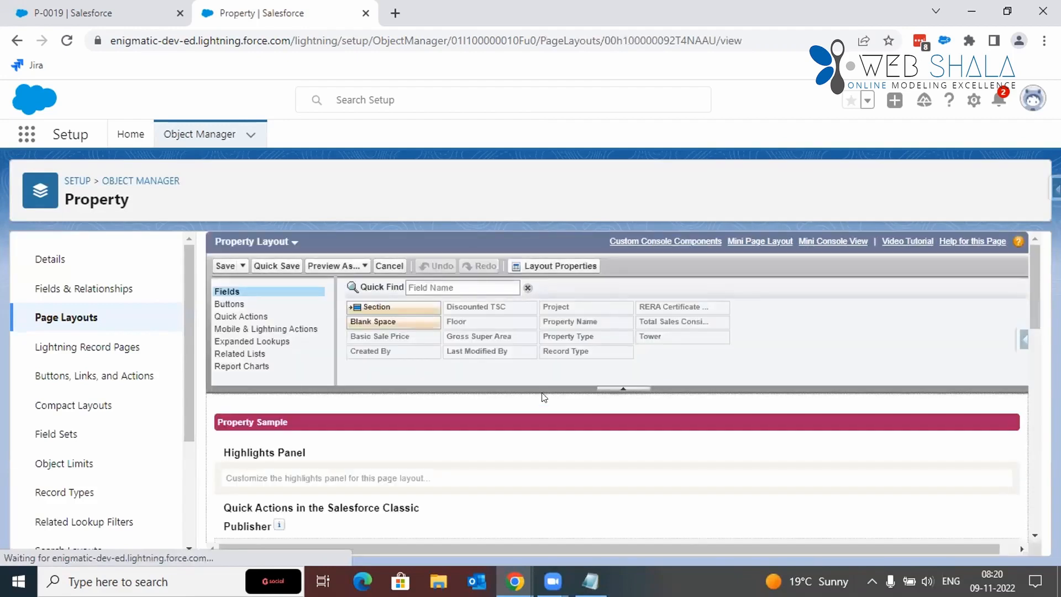
{"action": "left_click", "coordinate": [498, 338]}
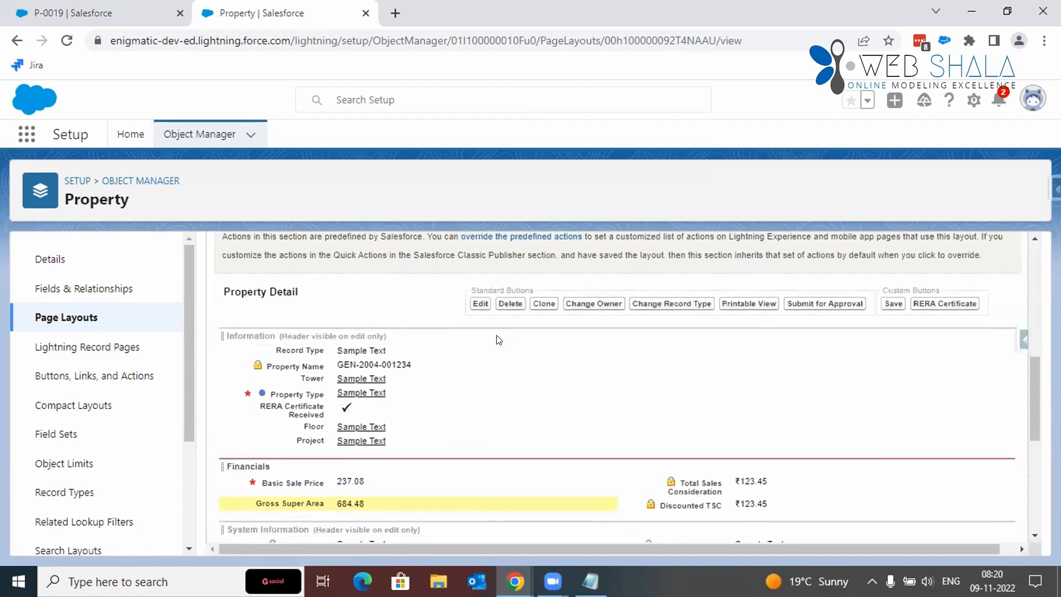
{"action": "scroll", "coordinate": [499, 340], "scroll_direction": "down", "scroll_amount": 3}
{"action": "scroll", "coordinate": [412, 333], "scroll_direction": "up", "scroll_amount": 2}
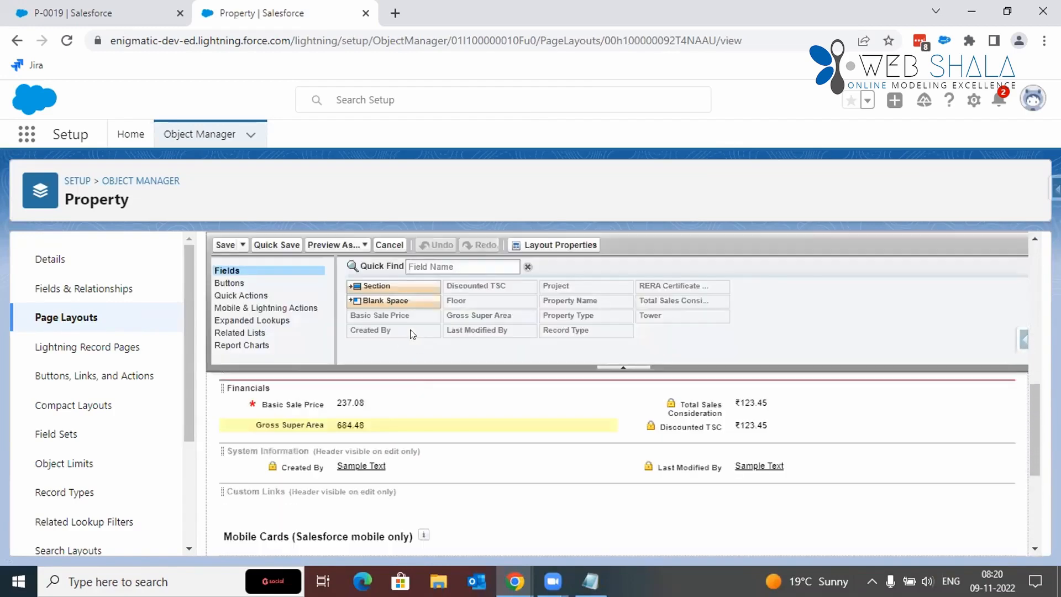
{"action": "scroll", "coordinate": [400, 430], "scroll_direction": "up", "scroll_amount": 1}
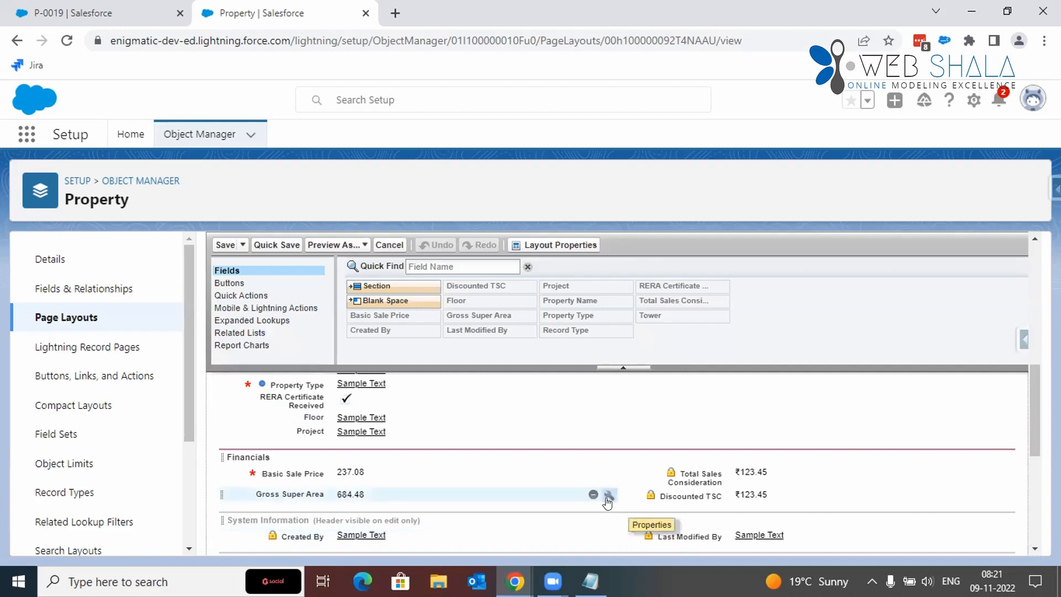
Step: Make the Gross Super Area field required on the Property Layout and save the layout
{"action": "left_click", "coordinate": [608, 495]}
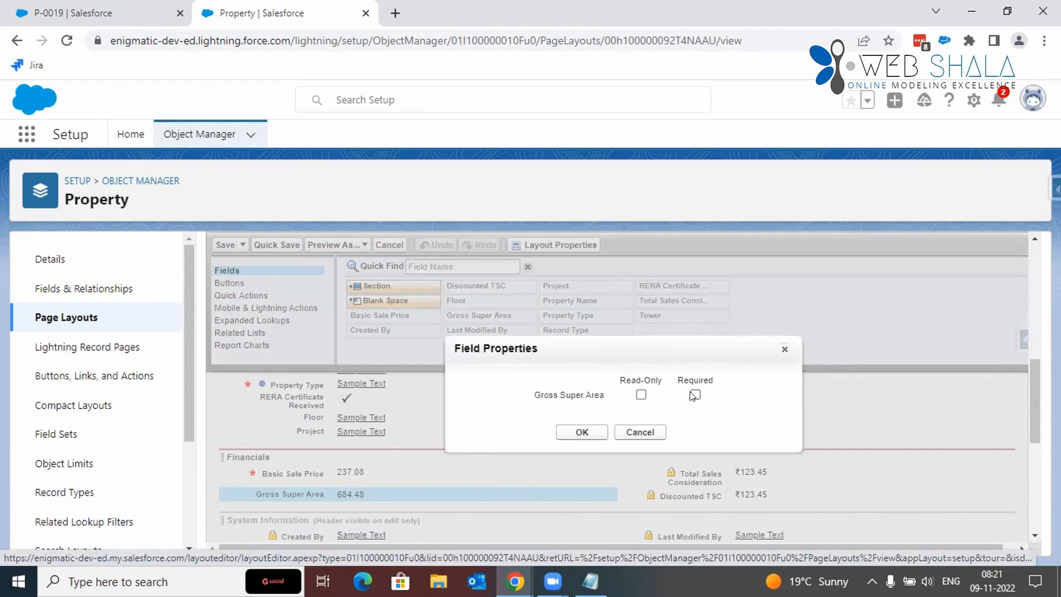
{"action": "left_click", "coordinate": [694, 395]}
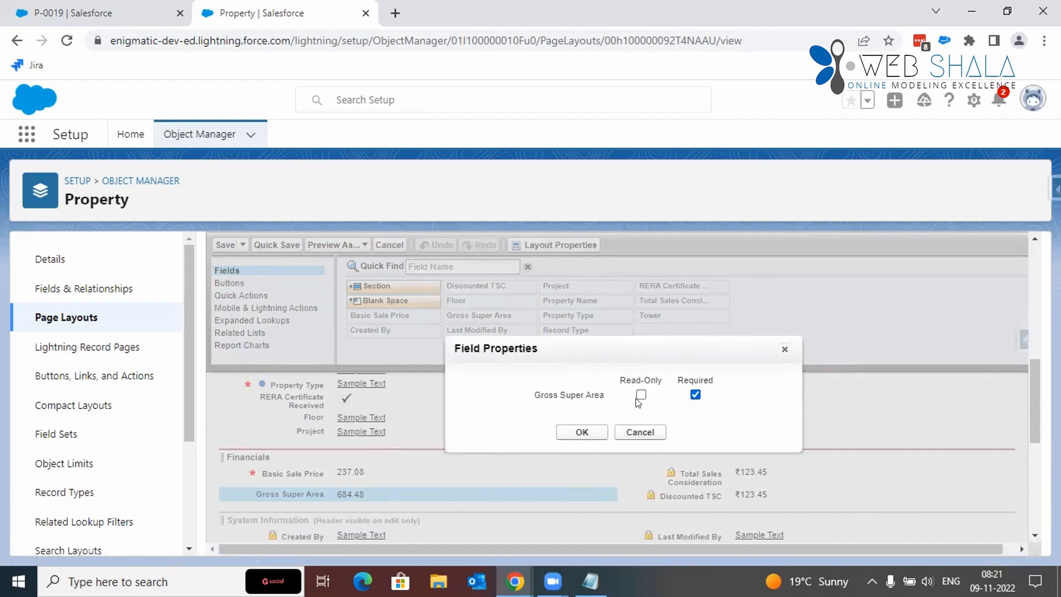
{"action": "left_click", "coordinate": [582, 432]}
{"action": "left_click", "coordinate": [223, 247]}
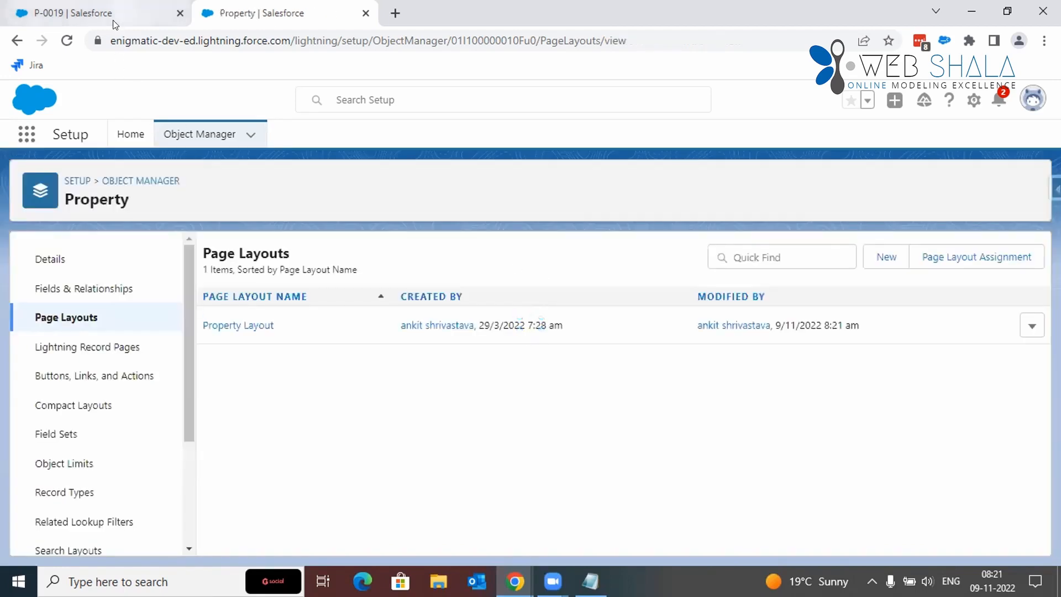
Step: Return to the property record P-0019 and reload it
{"action": "left_click", "coordinate": [112, 23]}
{"action": "scroll", "coordinate": [417, 308], "scroll_direction": "down", "scroll_amount": 1}
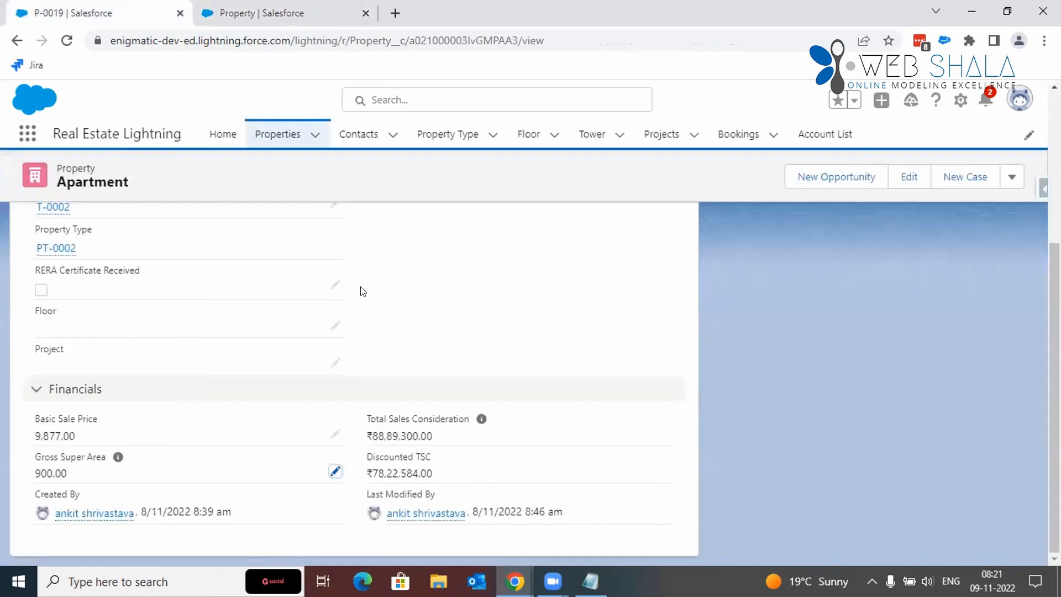
{"action": "left_click", "coordinate": [65, 45]}
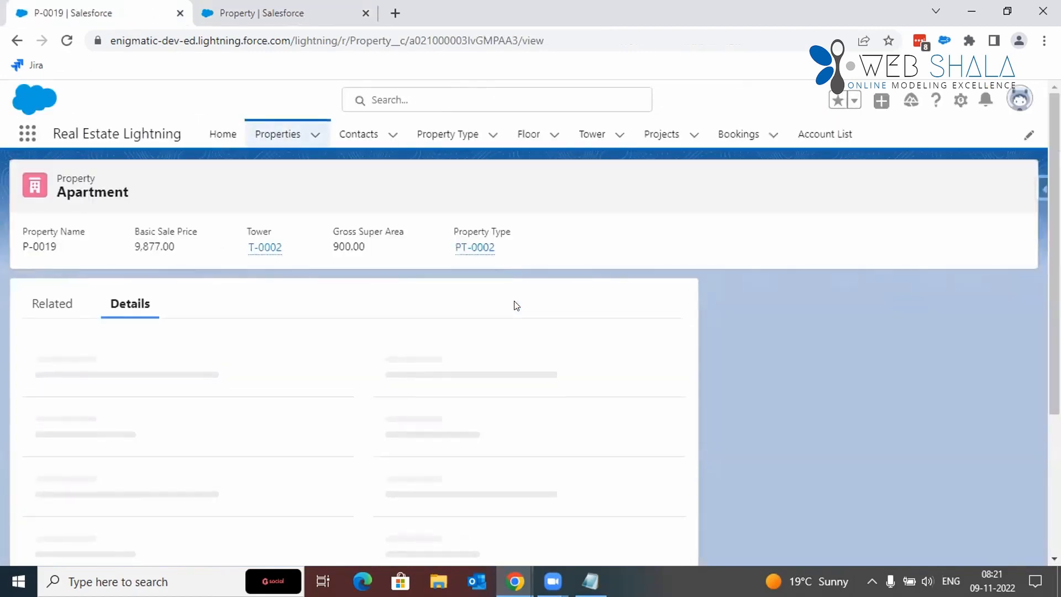
Step: Try to save property P-0019 with its Gross Super Area value cleared
{"action": "scroll", "coordinate": [514, 303], "scroll_direction": "down", "scroll_amount": 3}
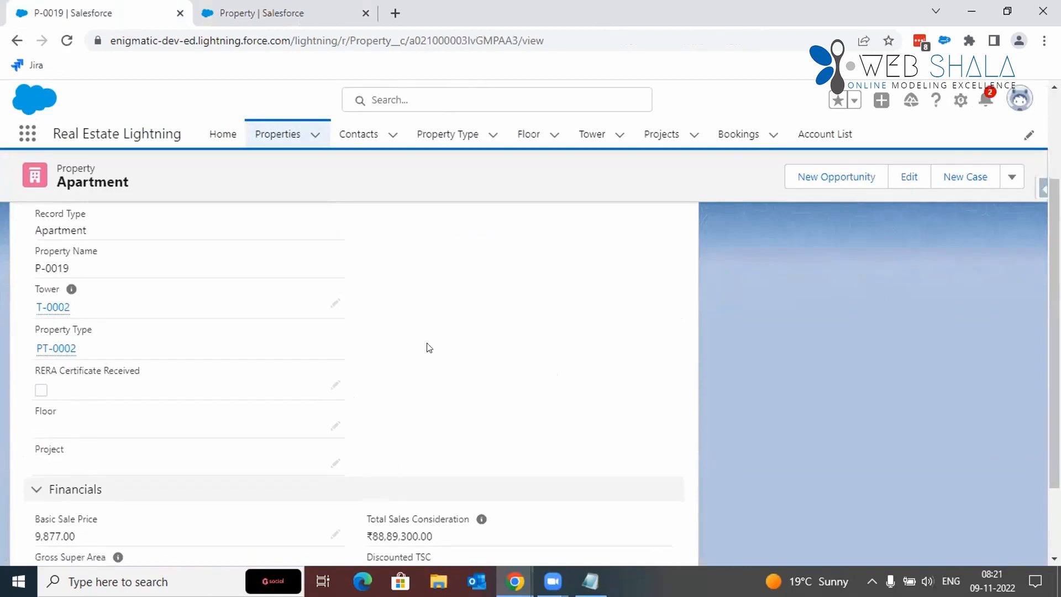
{"action": "scroll", "coordinate": [427, 348], "scroll_direction": "down", "scroll_amount": 2}
{"action": "left_click", "coordinate": [334, 471]}
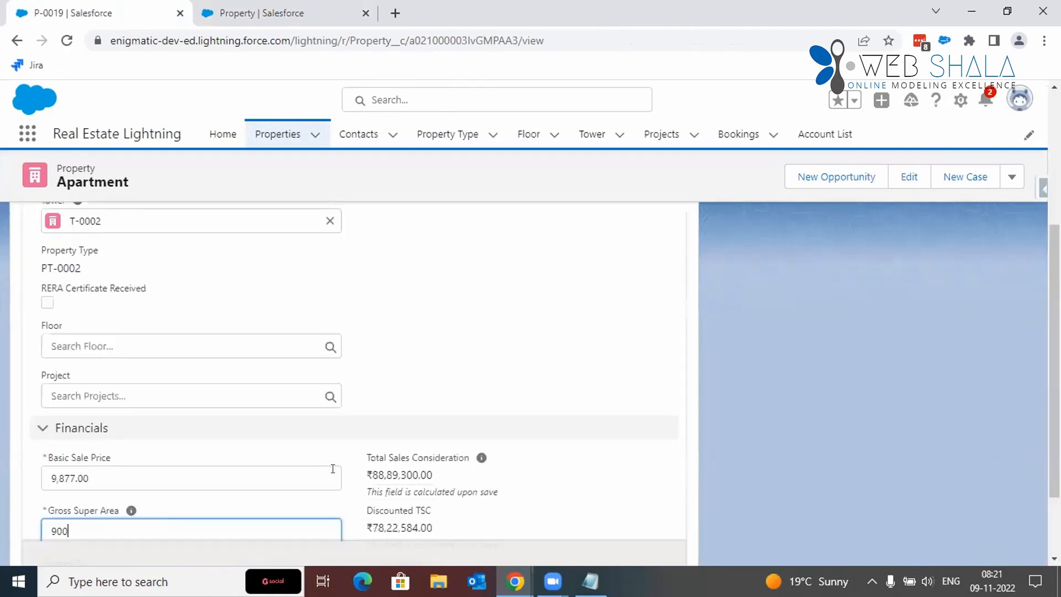
{"action": "scroll", "coordinate": [282, 478], "scroll_direction": "down", "scroll_amount": 2}
{"action": "key", "text": "BackSpace"}
{"action": "key", "text": "BackSpace"}
{"action": "key", "text": "BackSpace"}
{"action": "left_click", "coordinate": [365, 521]}
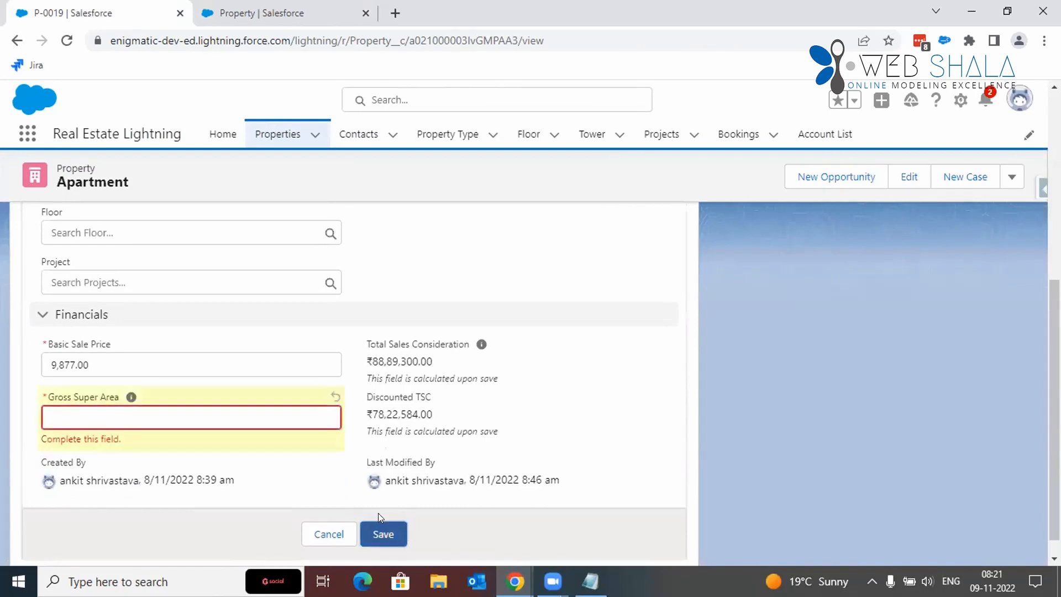
Step: Set Gross Super Area of property P-0019 to 900 and save the record
{"action": "left_click", "coordinate": [147, 410]}
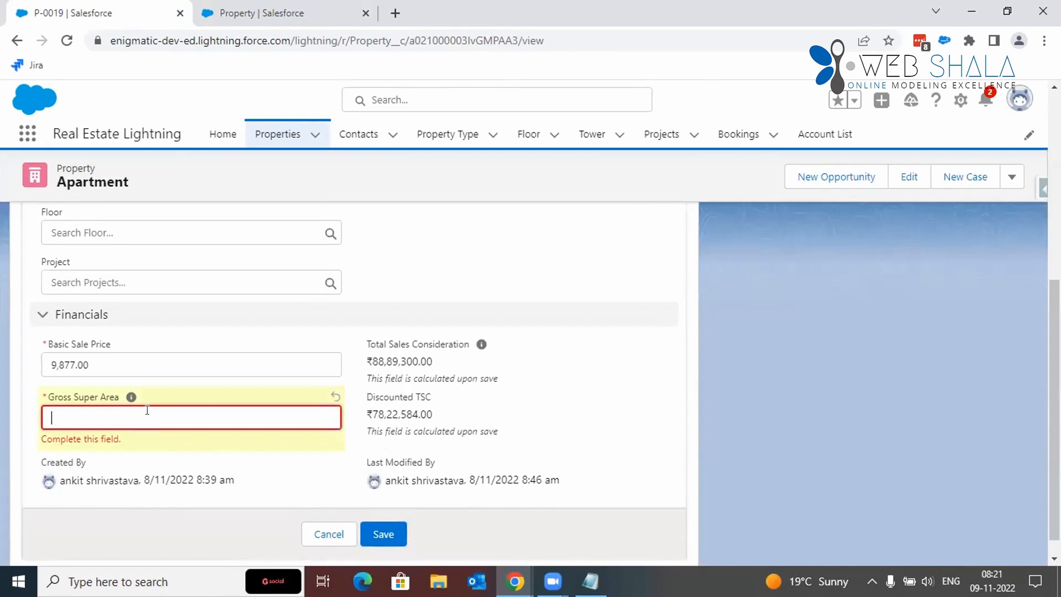
{"action": "type", "text": "900"}
{"action": "left_click", "coordinate": [377, 534]}
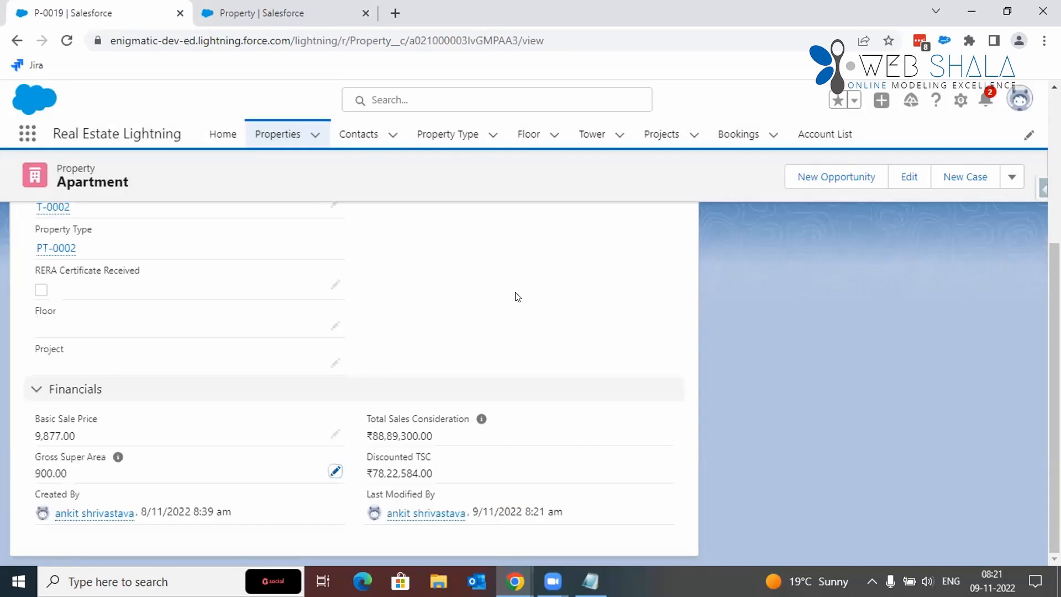
{"action": "scroll", "coordinate": [517, 297], "scroll_direction": "up", "scroll_amount": 5}
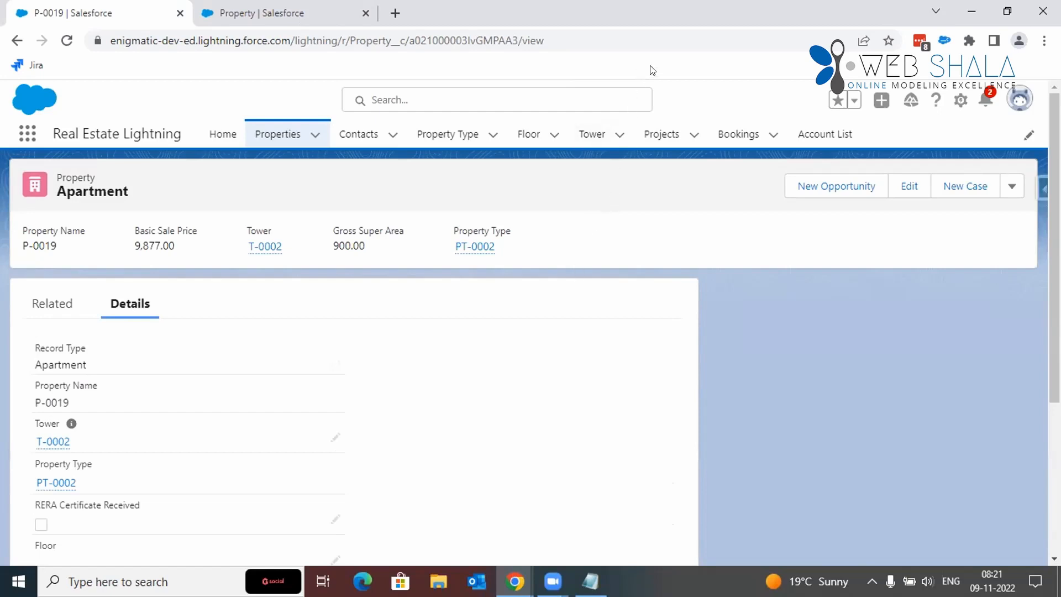
{"action": "scroll", "coordinate": [544, 246], "scroll_direction": "down", "scroll_amount": 3}
{"action": "scroll", "coordinate": [545, 246], "scroll_direction": "up", "scroll_amount": 3}
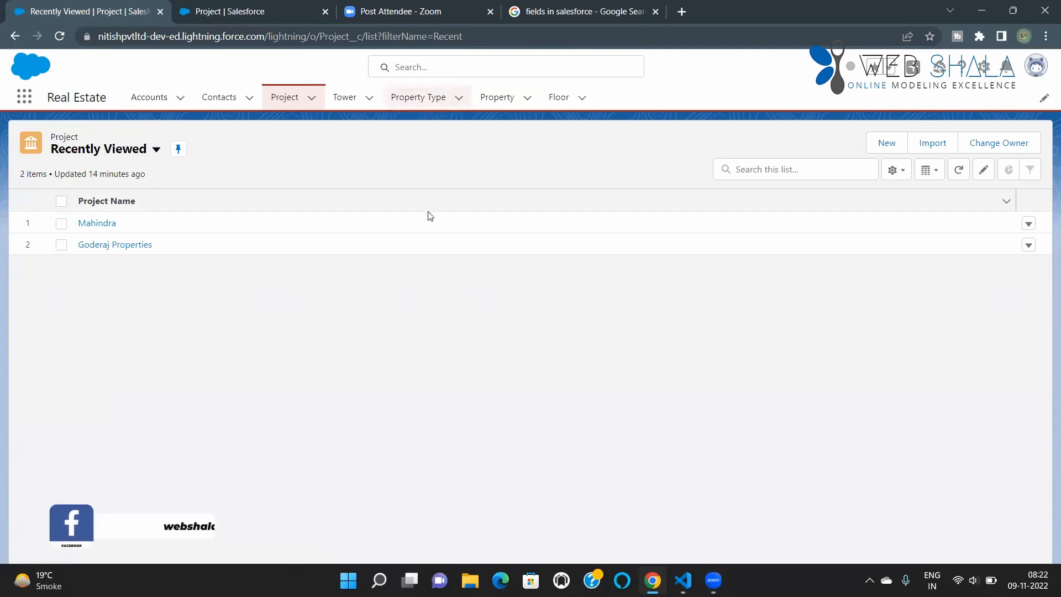
Step: Start a new Property record in the Real Estate app and look over its form fields
{"action": "left_click", "coordinate": [503, 99]}
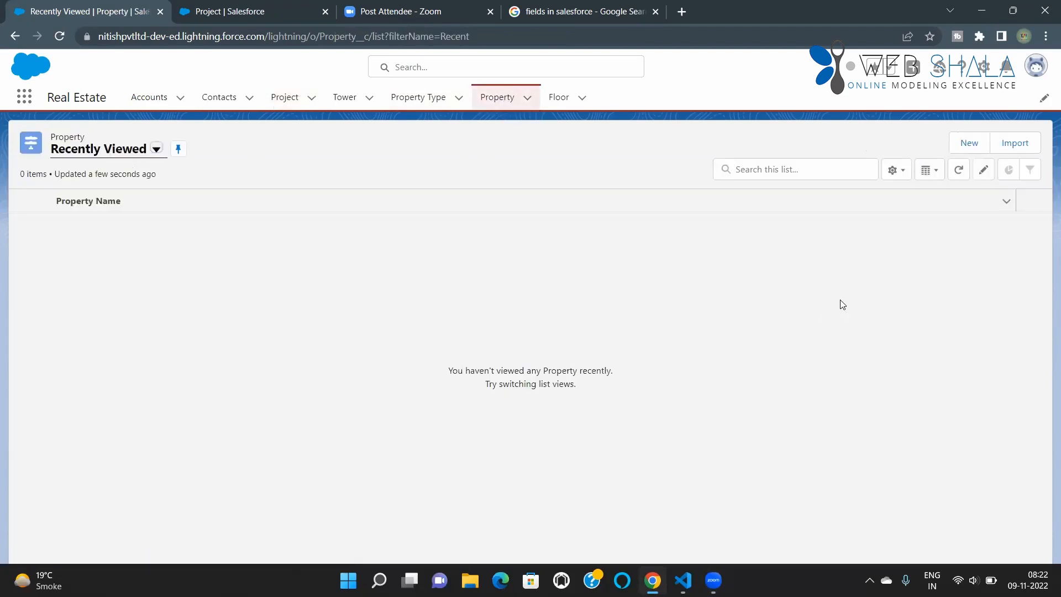
{"action": "left_click", "coordinate": [964, 149]}
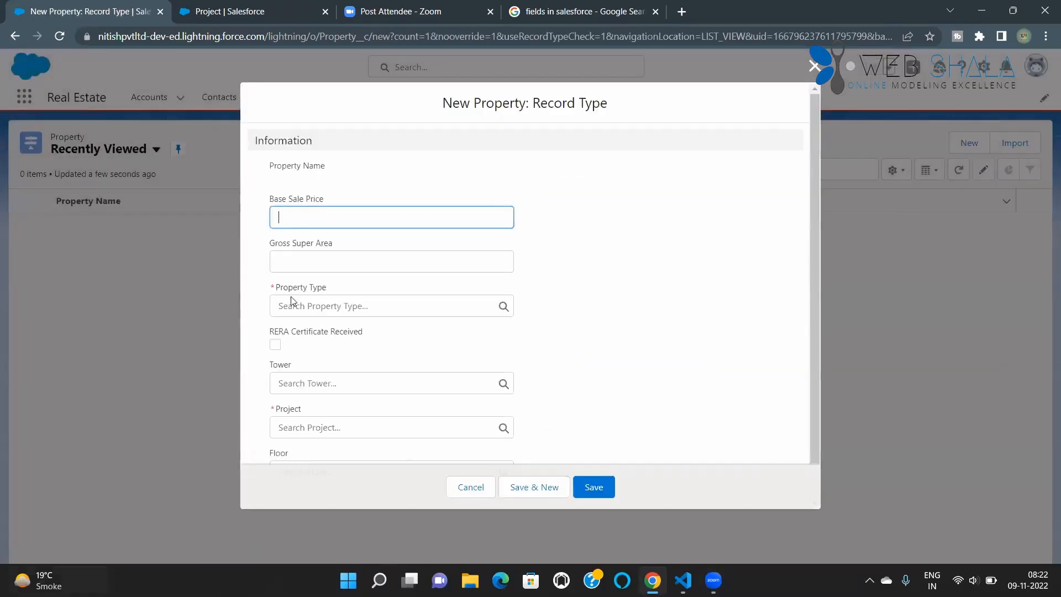
{"action": "left_click", "coordinate": [295, 182]}
{"action": "scroll", "coordinate": [358, 226], "scroll_direction": "down", "scroll_amount": 2}
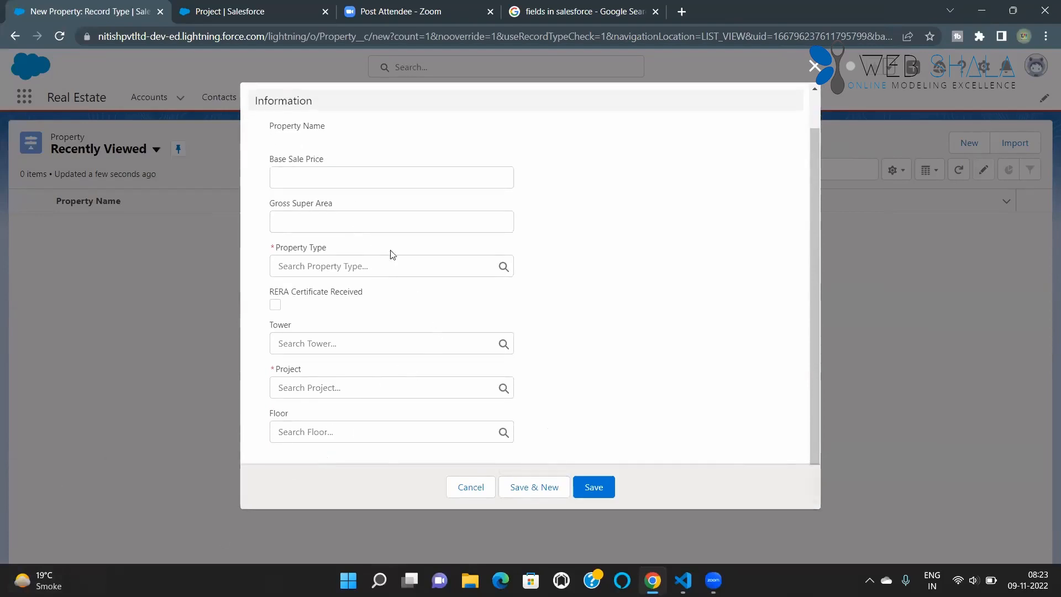
Step: Set the new property's Base Sale Price to 5,000 and Gross Super Area to 1,000
{"action": "left_click", "coordinate": [346, 178]}
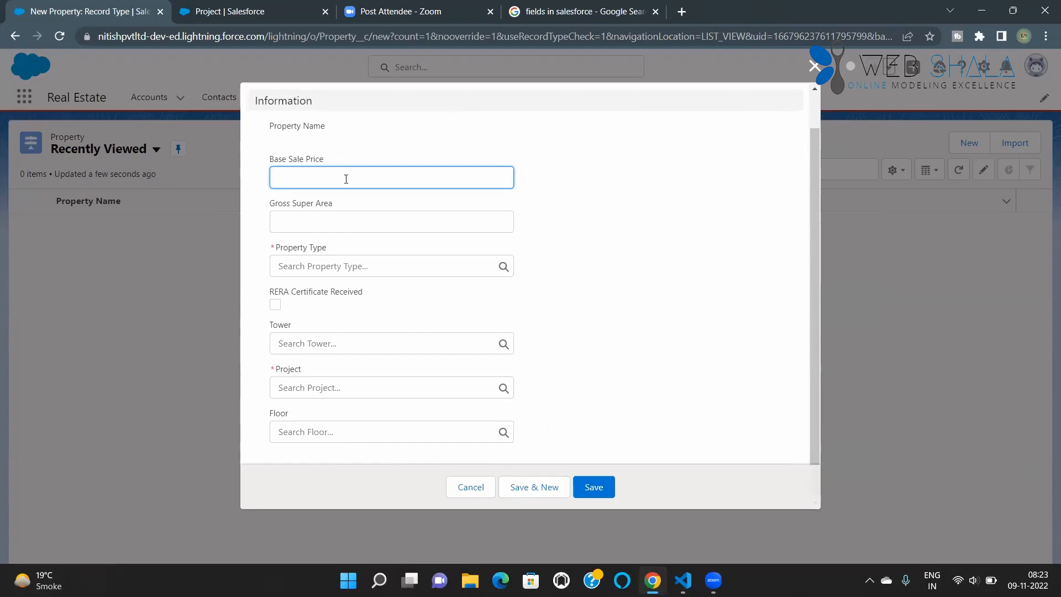
{"action": "type", "text": "123"}
{"action": "key", "text": "BackSpace"}
{"action": "key", "text": "BackSpace"}
{"action": "key", "text": "BackSpace"}
{"action": "type", "text": "5,000"}
{"action": "left_click", "coordinate": [307, 231]}
{"action": "type", "text": "400"}
{"action": "key", "text": "BackSpace"}
{"action": "key", "text": "BackSpace"}
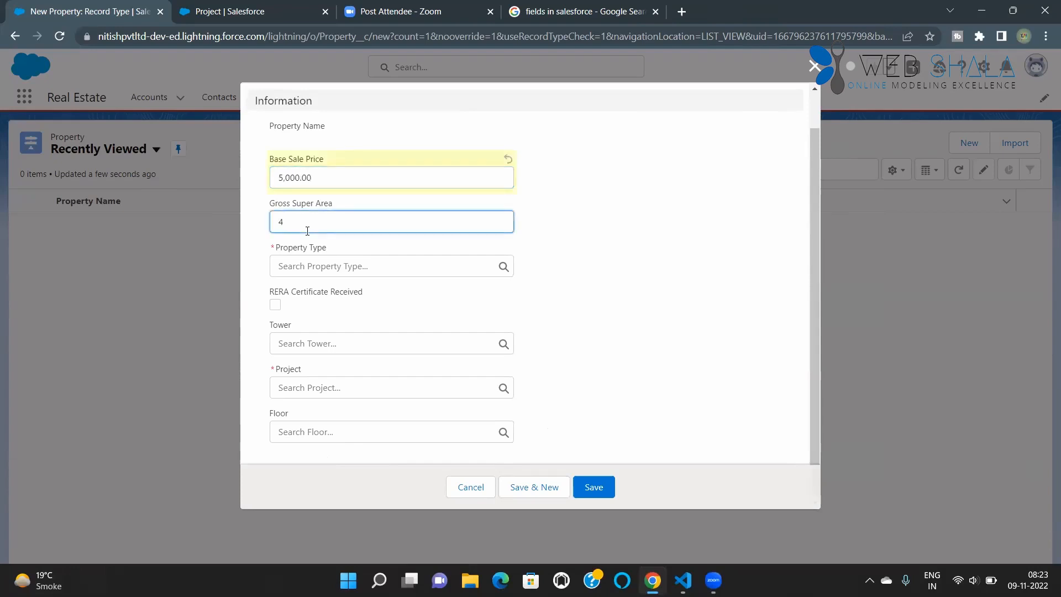
{"action": "type", "text": "1000"}
Step: Create and assign a new Property Type with name and label 2 BHK and type A
{"action": "left_click", "coordinate": [307, 267]}
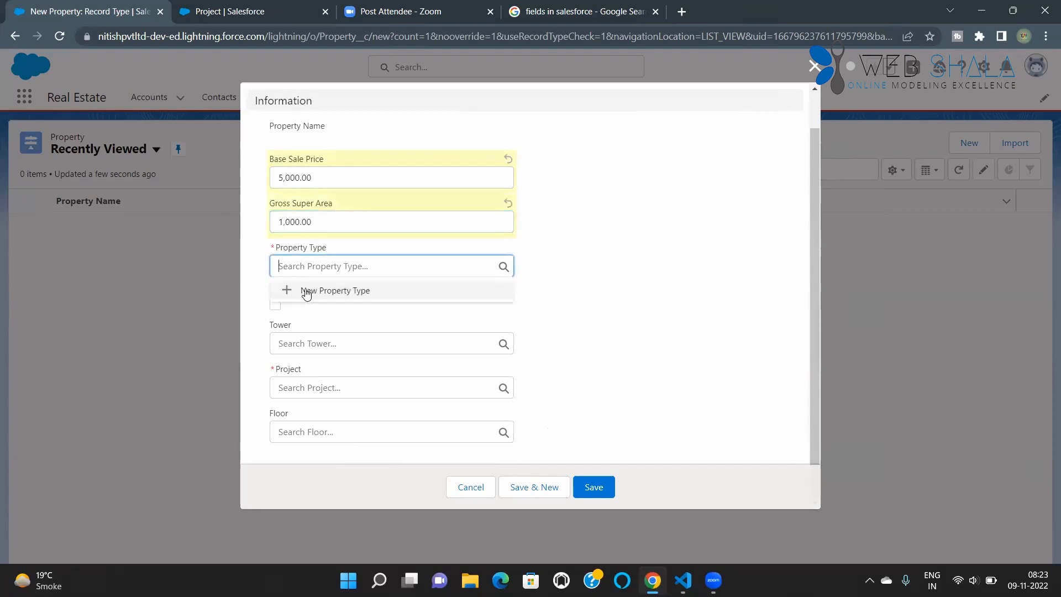
{"action": "left_click", "coordinate": [319, 294]}
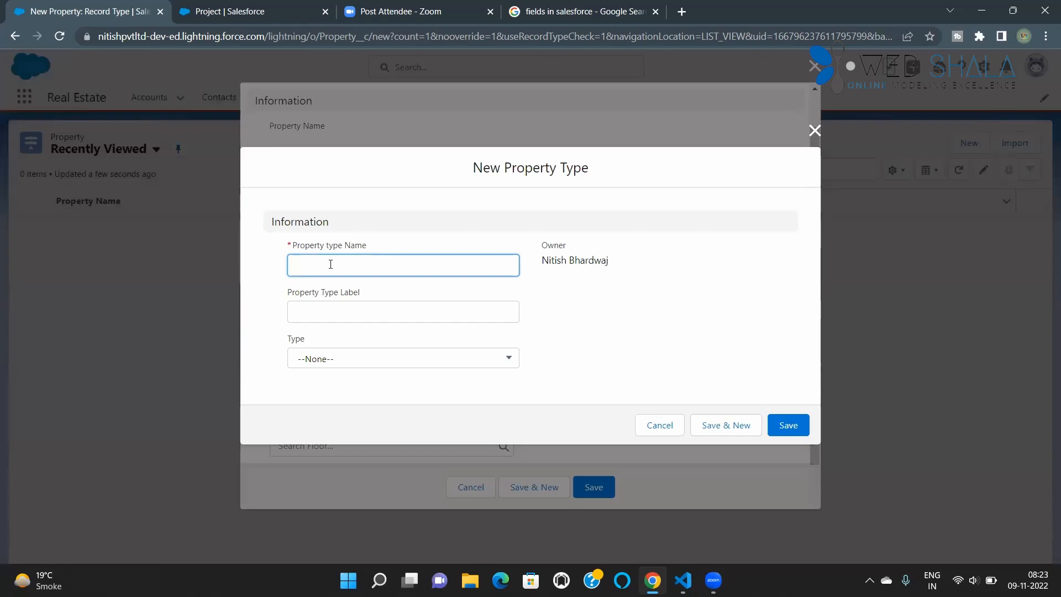
{"action": "type", "text": "2 BHK"}
{"action": "left_click", "coordinate": [326, 315]}
{"action": "type", "text": "2 BHK"}
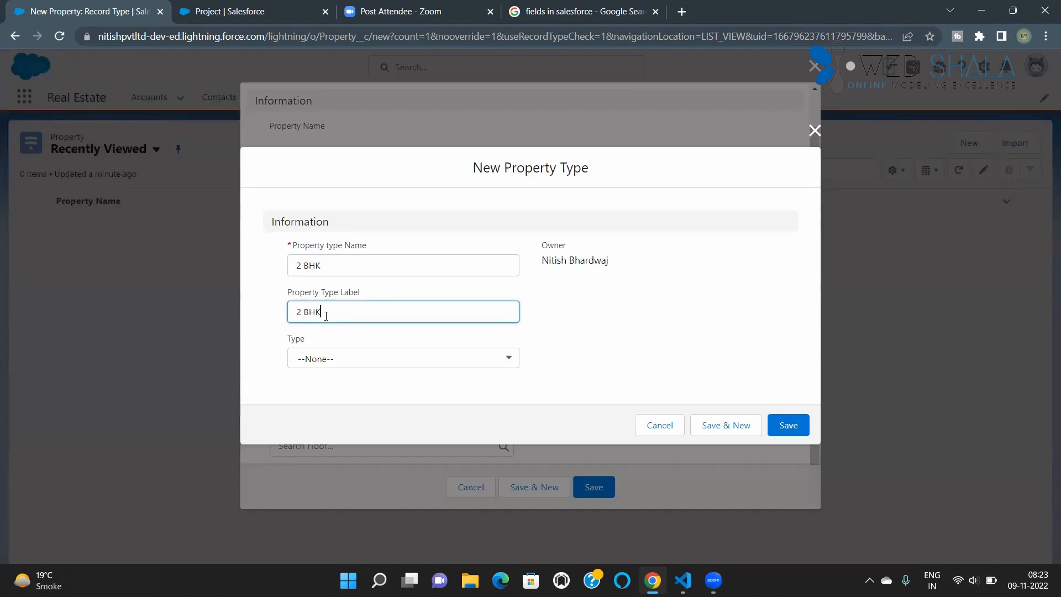
{"action": "left_click", "coordinate": [371, 363]}
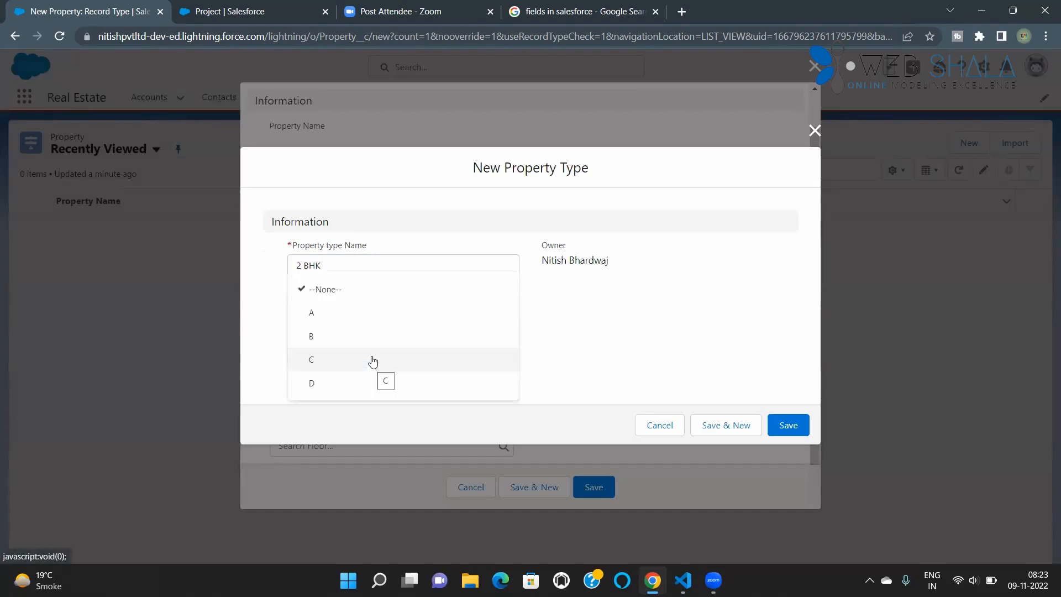
{"action": "left_click", "coordinate": [322, 323]}
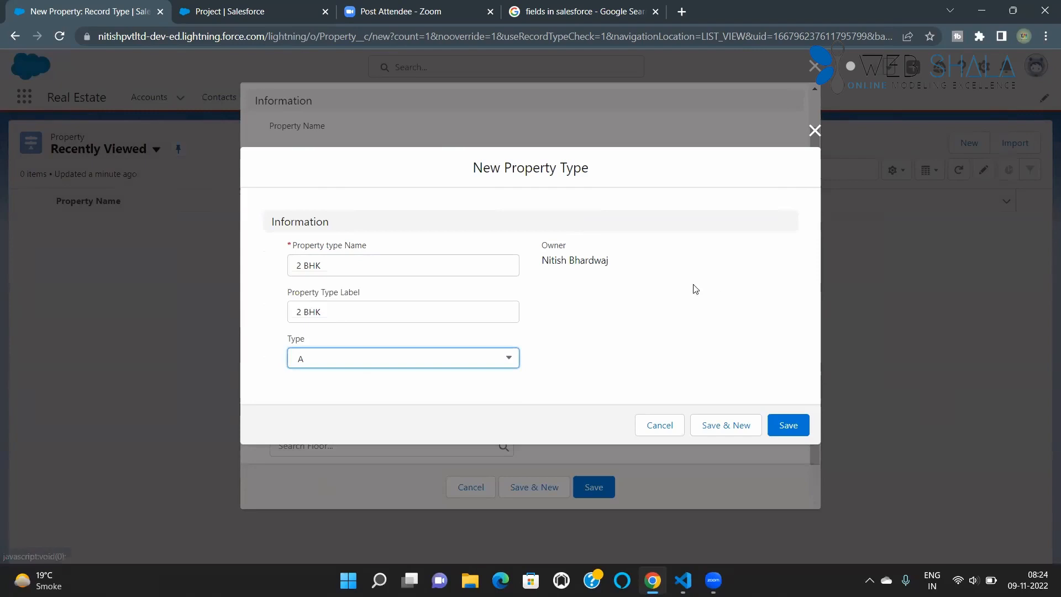
{"action": "left_click", "coordinate": [787, 425]}
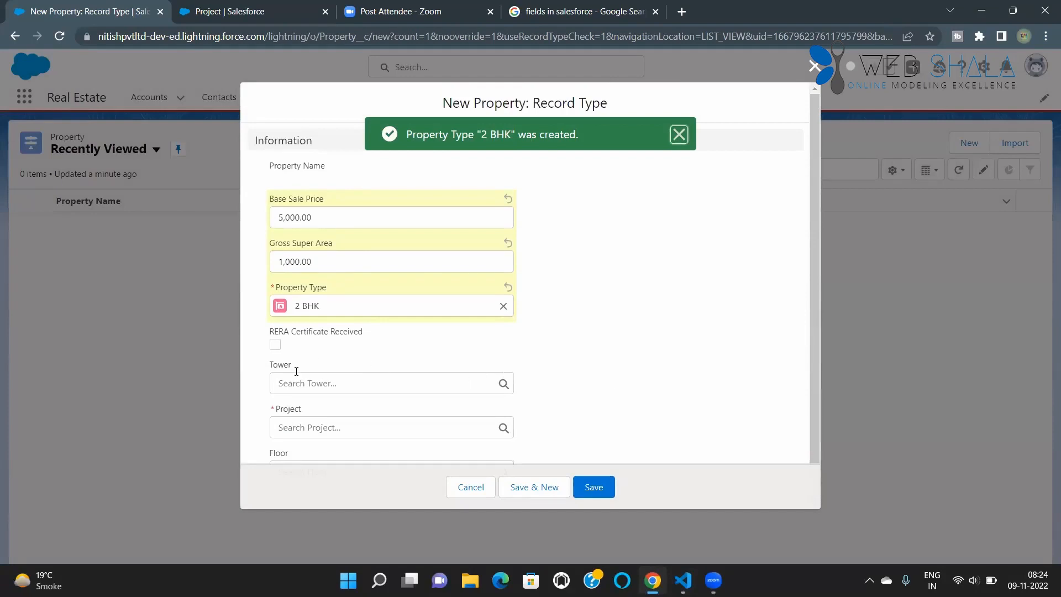
Step: Assign the Goderaj Properties project to the new property, leaving Tower empty, and save the record
{"action": "left_click", "coordinate": [318, 384]}
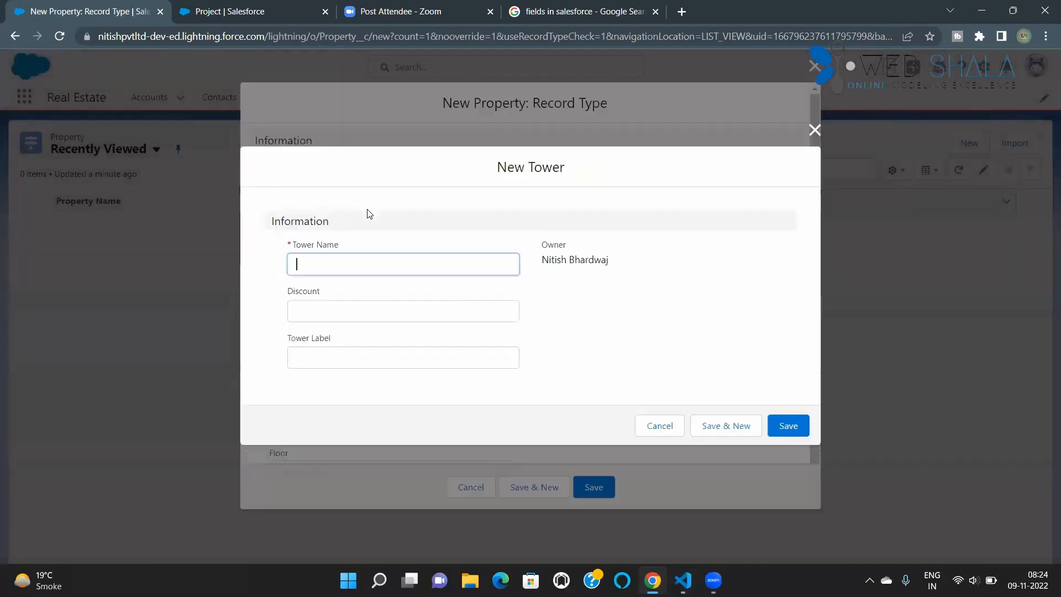
{"action": "left_click", "coordinate": [815, 136]}
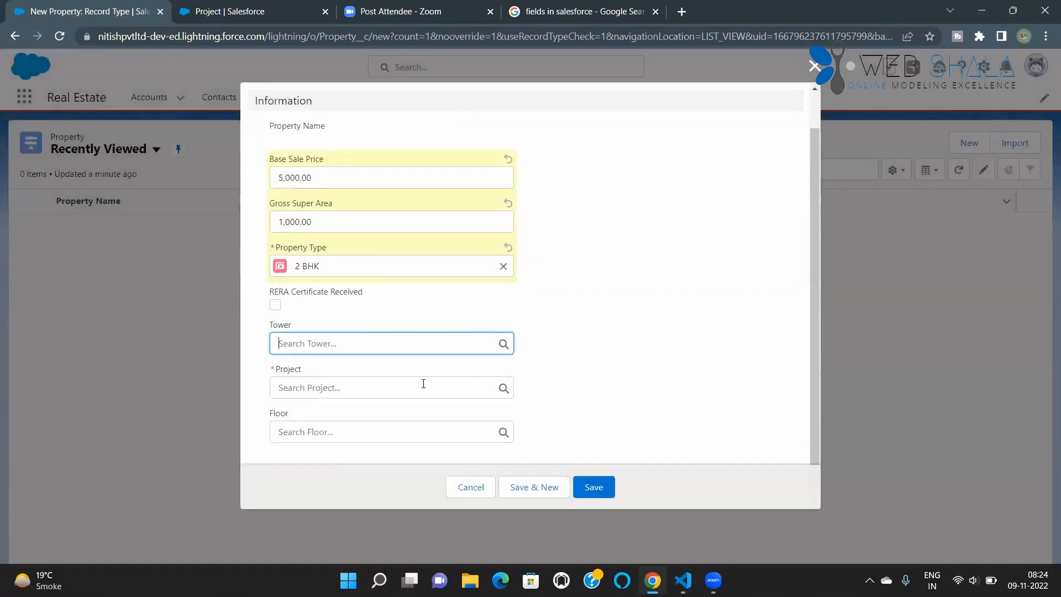
{"action": "left_click", "coordinate": [424, 385]}
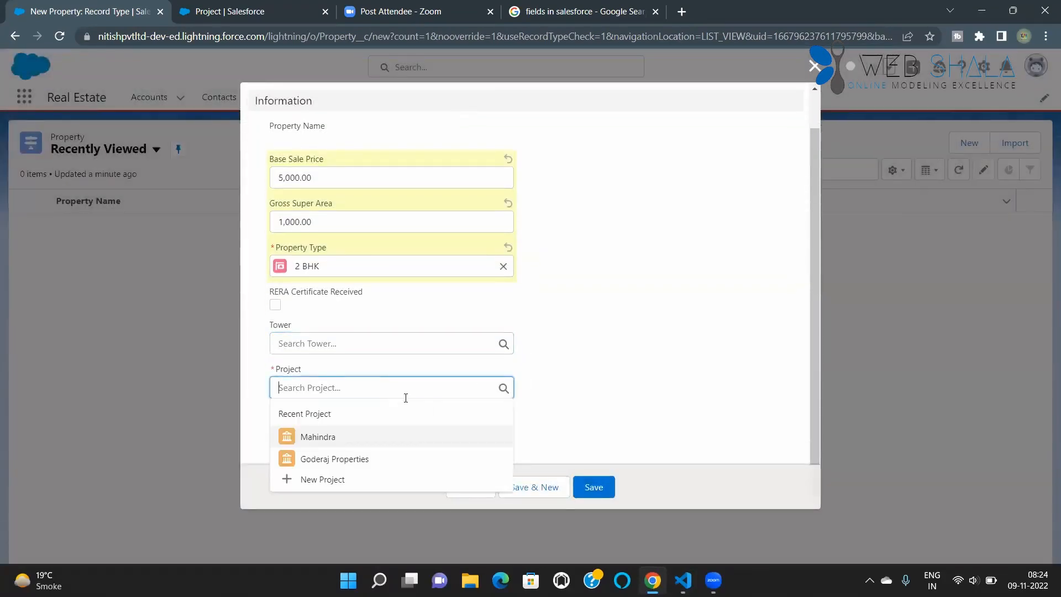
{"action": "left_click", "coordinate": [353, 460]}
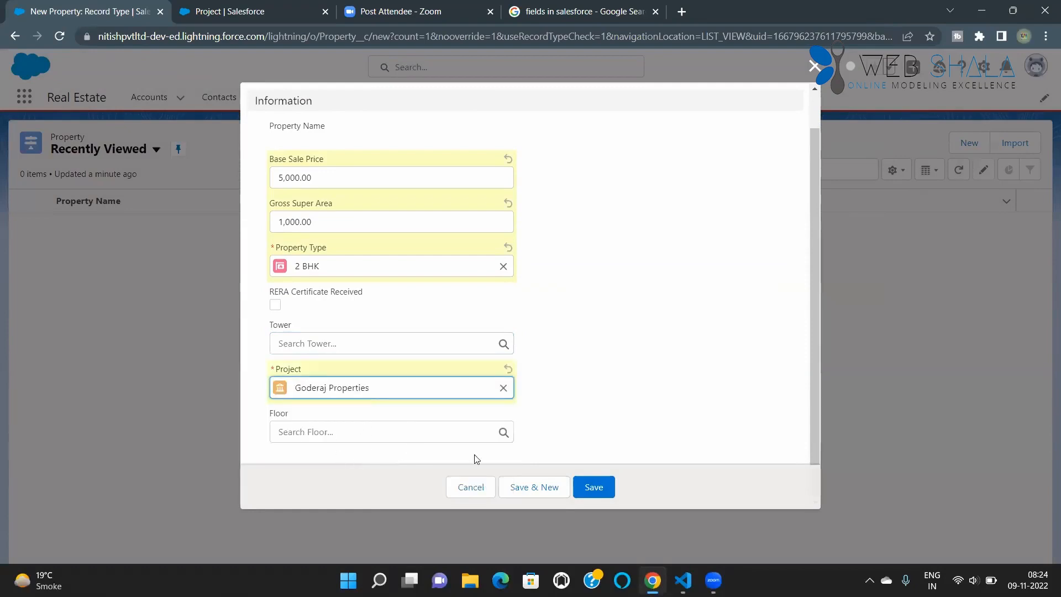
{"action": "left_click", "coordinate": [600, 487]}
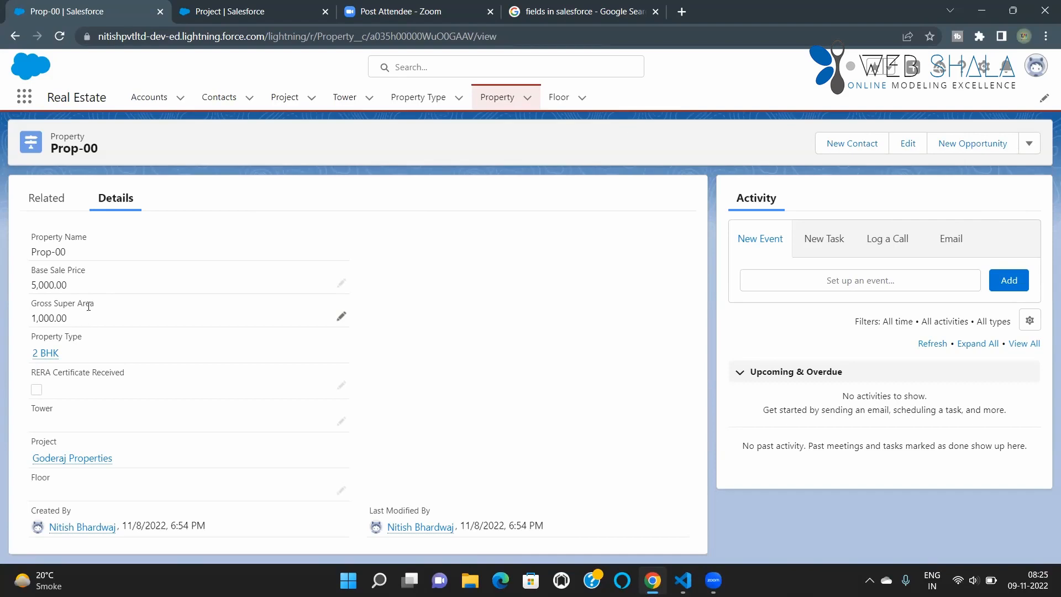
Step: Return to the Salesforce setup area and open the Object Manager's list of objects
{"action": "left_click", "coordinate": [208, 19]}
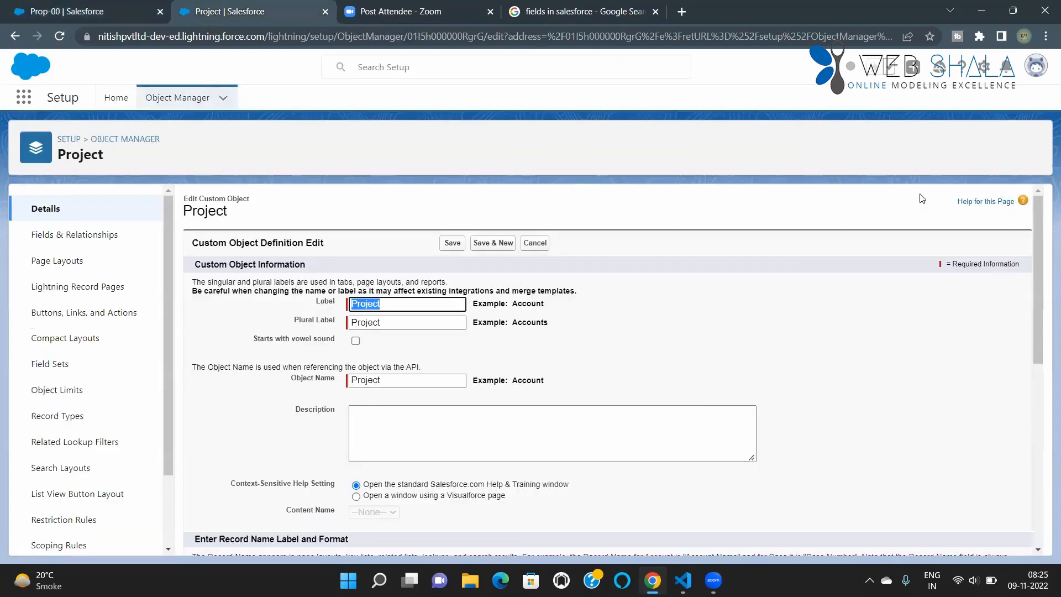
{"action": "left_click", "coordinate": [983, 68]}
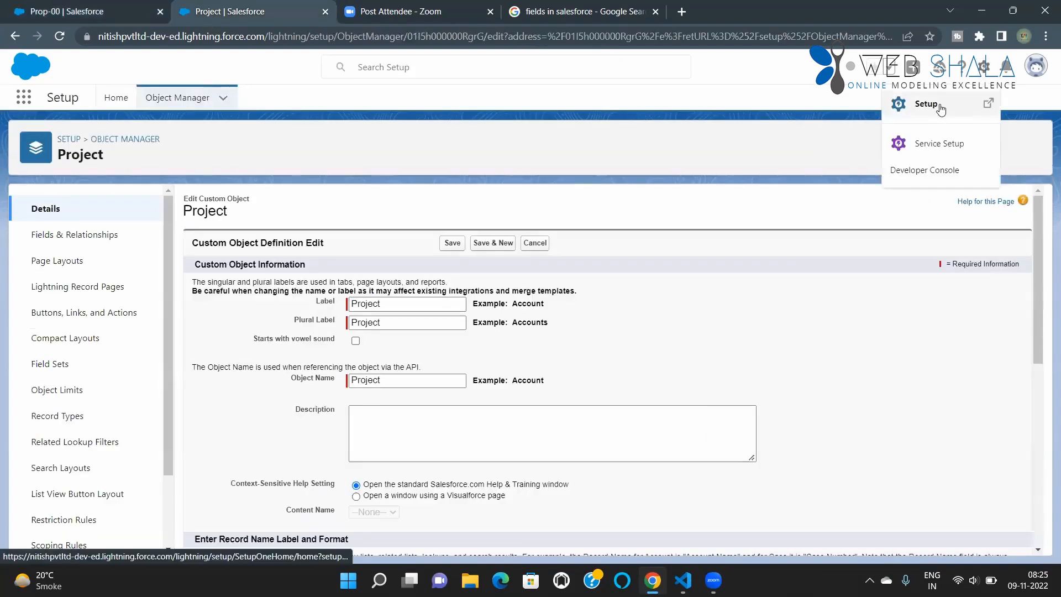
{"action": "left_click", "coordinate": [926, 104]}
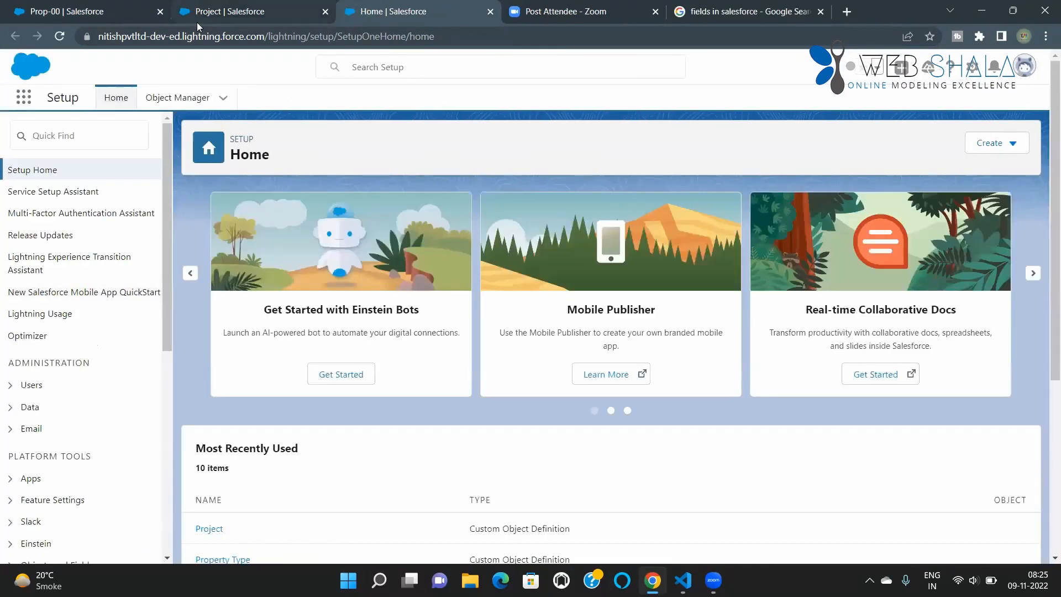
{"action": "left_click", "coordinate": [196, 21]}
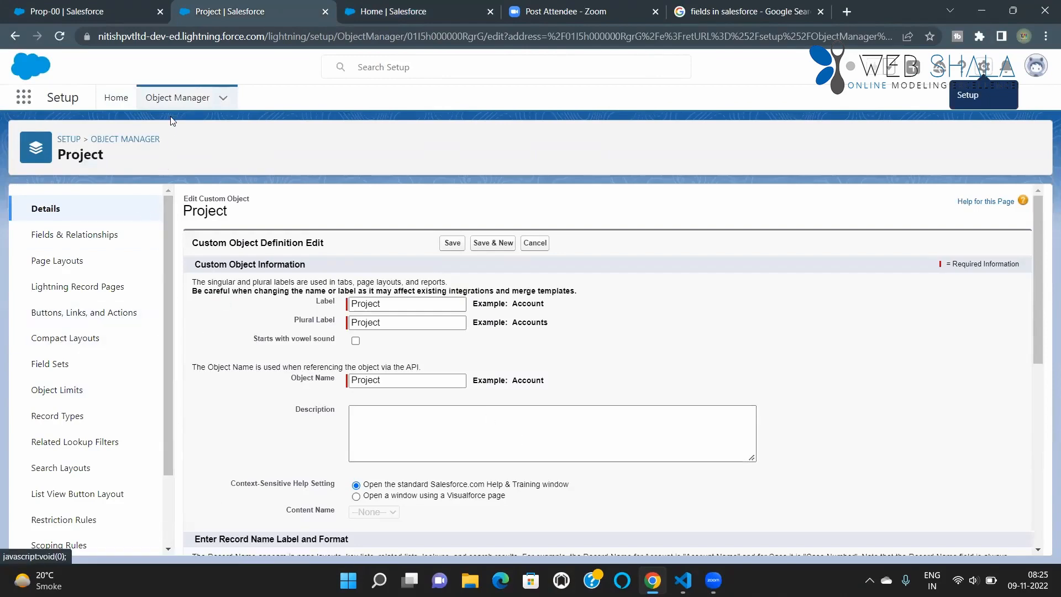
{"action": "left_click", "coordinate": [174, 100]}
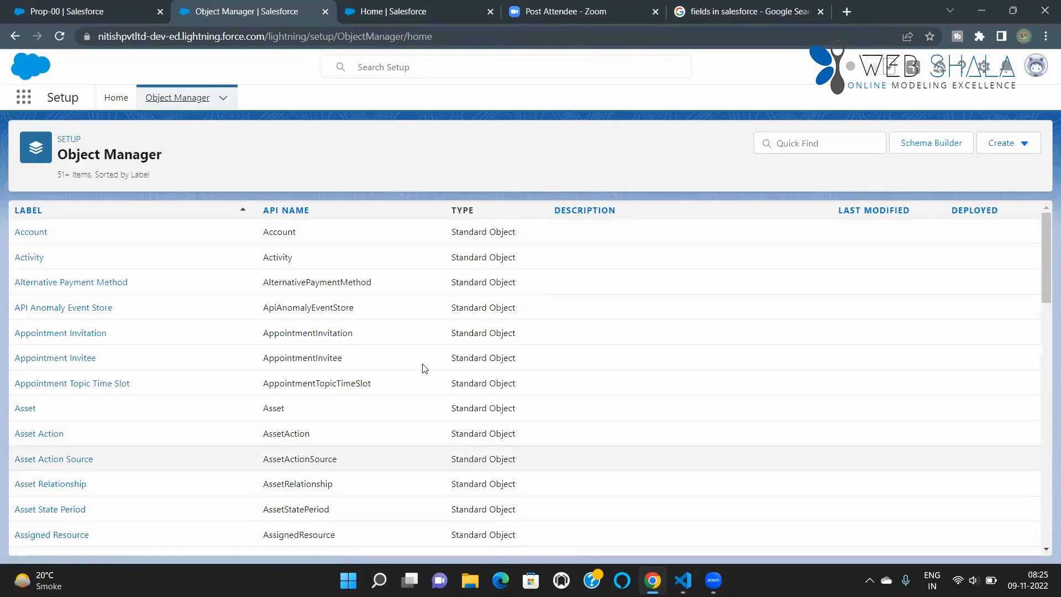
Step: Search the objects for "propert" and open the Property object's Fields & Relationships
{"action": "left_click", "coordinate": [809, 143]}
{"action": "type", "text": "propee"}
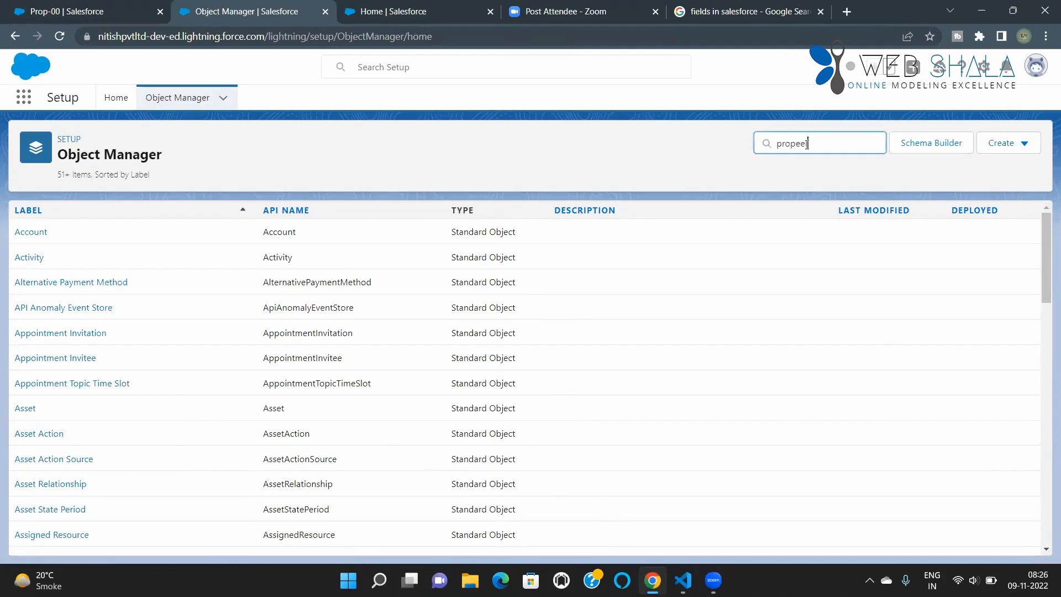
{"action": "key", "text": "BackSpace"}
{"action": "type", "text": "rt"}
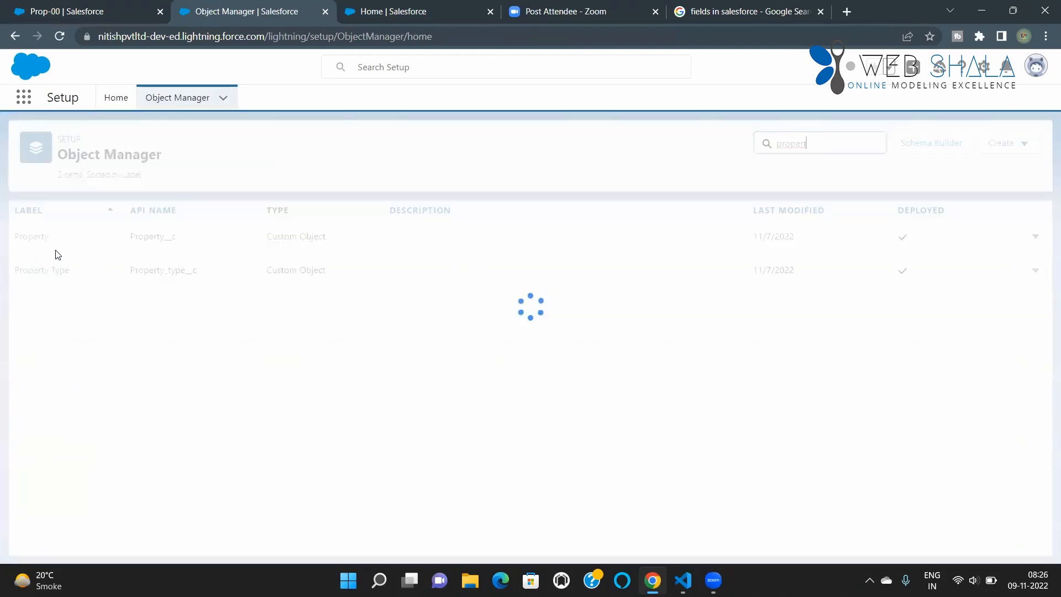
{"action": "left_click", "coordinate": [32, 236]}
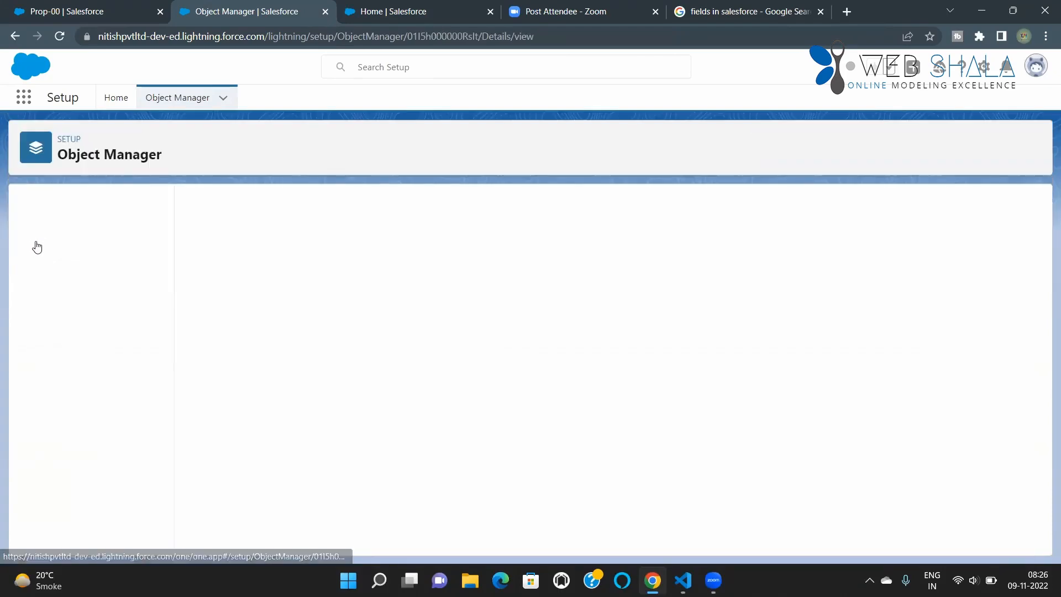
{"action": "left_click", "coordinate": [43, 244]}
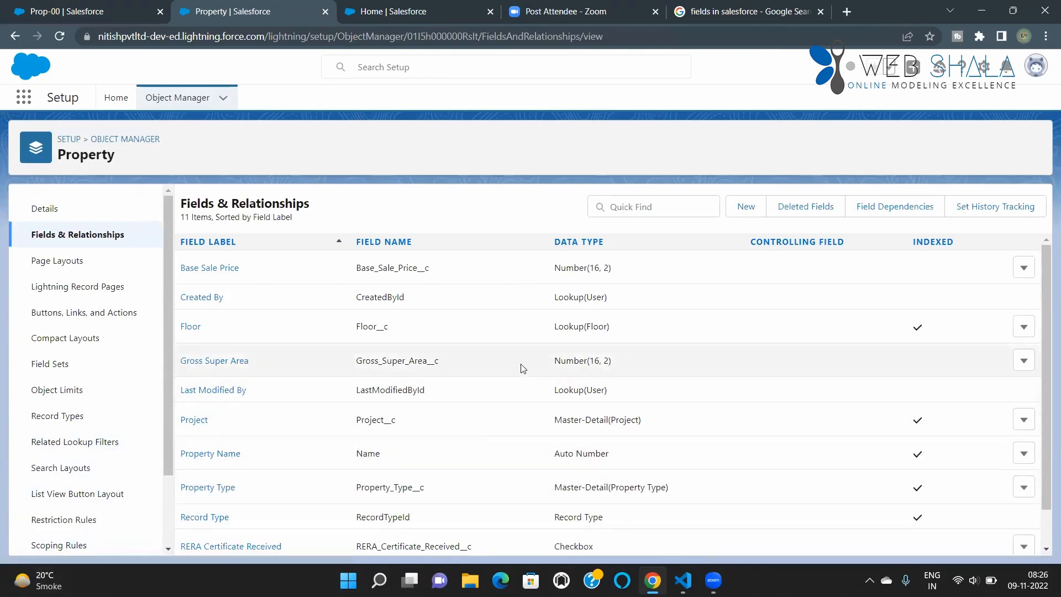
Step: Start a new custom field on the Property object with the Formula data type and proceed to its output type
{"action": "scroll", "coordinate": [473, 440], "scroll_direction": "down", "scroll_amount": 1}
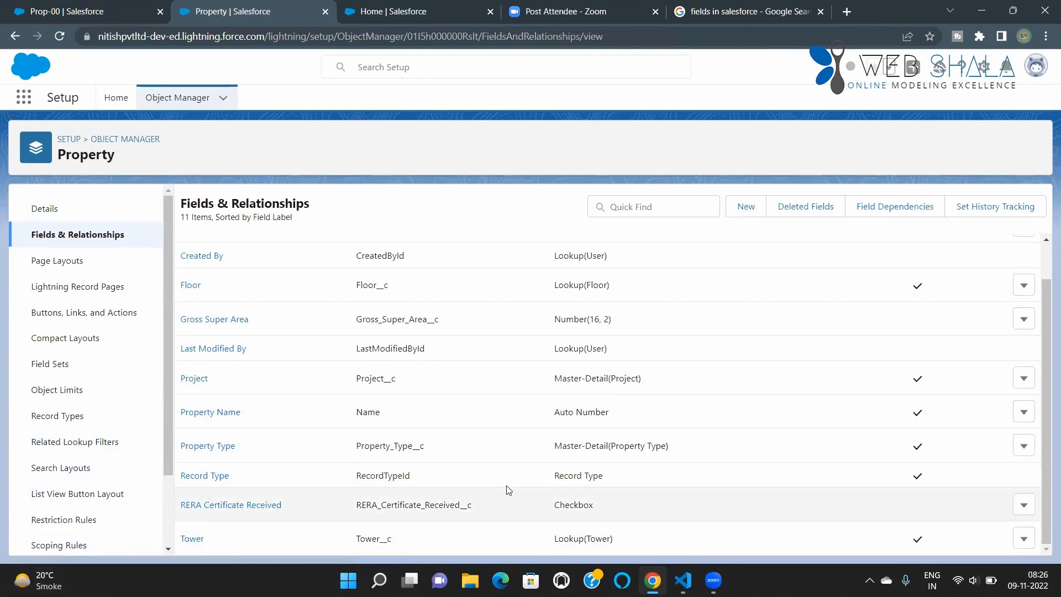
{"action": "scroll", "coordinate": [507, 490], "scroll_direction": "up", "scroll_amount": 1}
{"action": "left_click", "coordinate": [746, 206]}
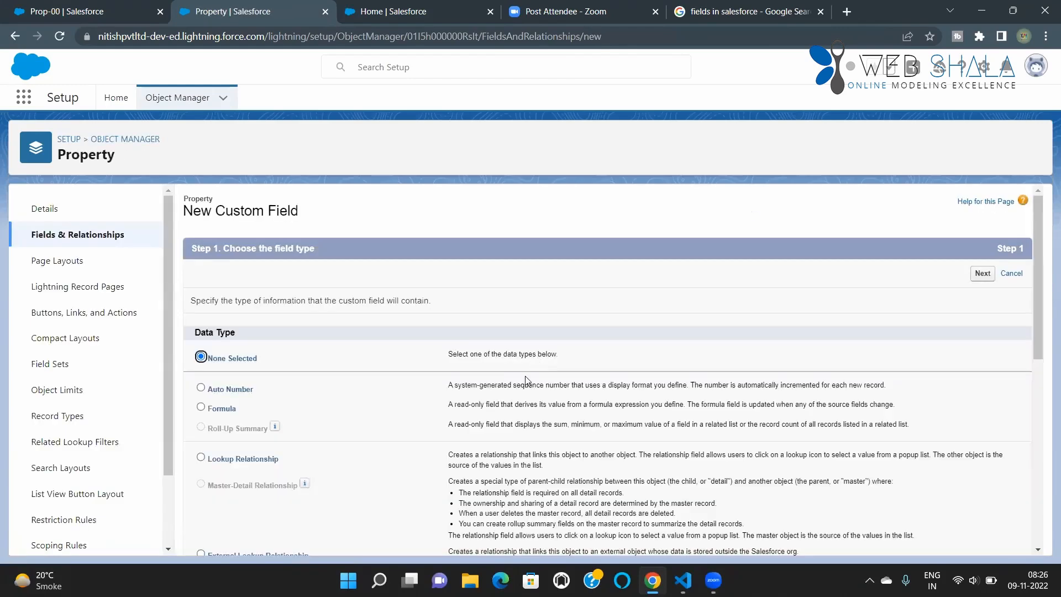
{"action": "left_click", "coordinate": [201, 408]}
{"action": "left_click", "coordinate": [983, 273]}
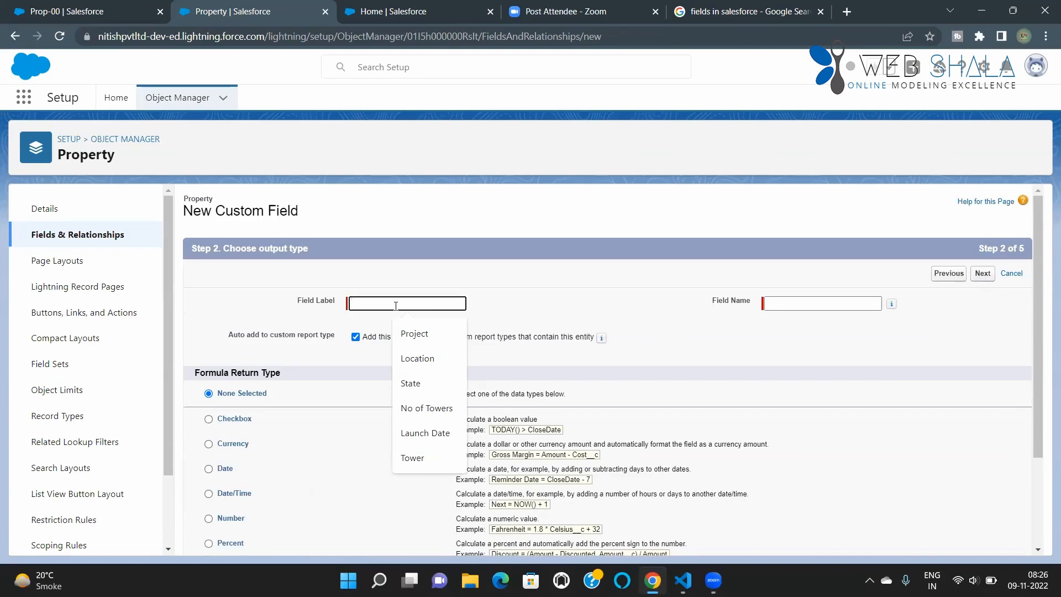
Step: Label the new formula field Total SC and fill in its field name as Total_SC
{"action": "type", "text": "Total"}
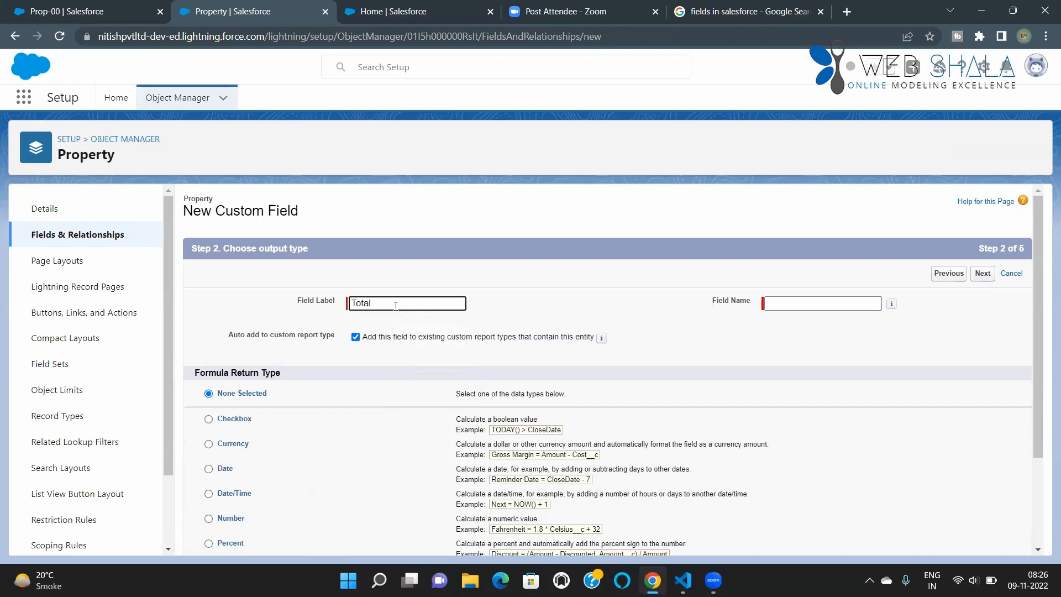
{"action": "type", "text": " SC"}
{"action": "left_click", "coordinate": [791, 304]}
{"action": "mouse_move", "coordinate": [891, 304]}
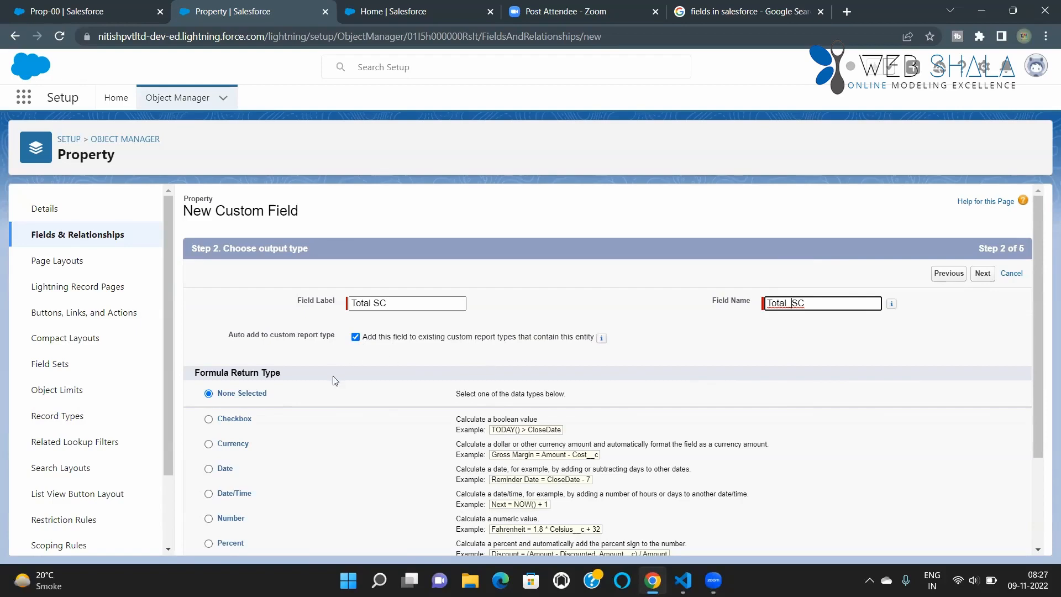
Step: Set the formula return type to Currency with 2 decimal places and proceed to the formula entry
{"action": "scroll", "coordinate": [457, 388], "scroll_direction": "down", "scroll_amount": 1}
{"action": "scroll", "coordinate": [456, 388], "scroll_direction": "down", "scroll_amount": 1}
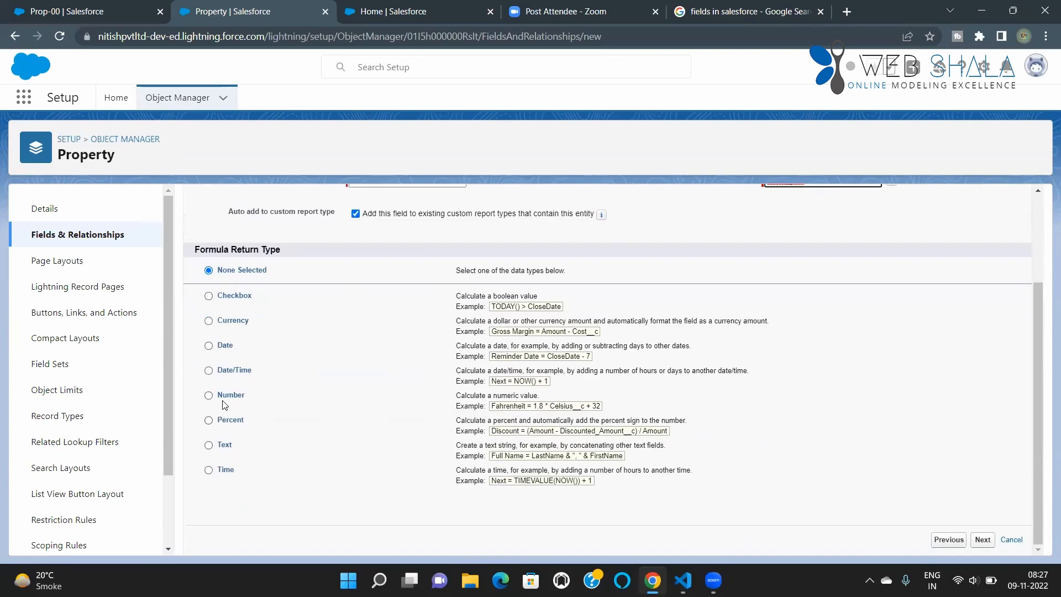
{"action": "left_click", "coordinate": [209, 323]}
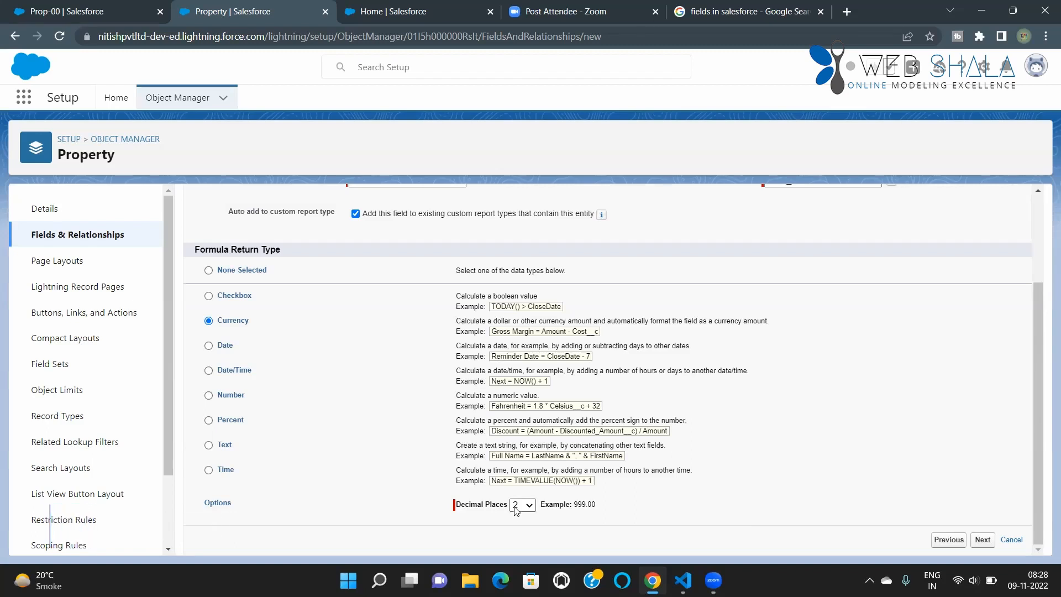
{"action": "left_click", "coordinate": [982, 540]}
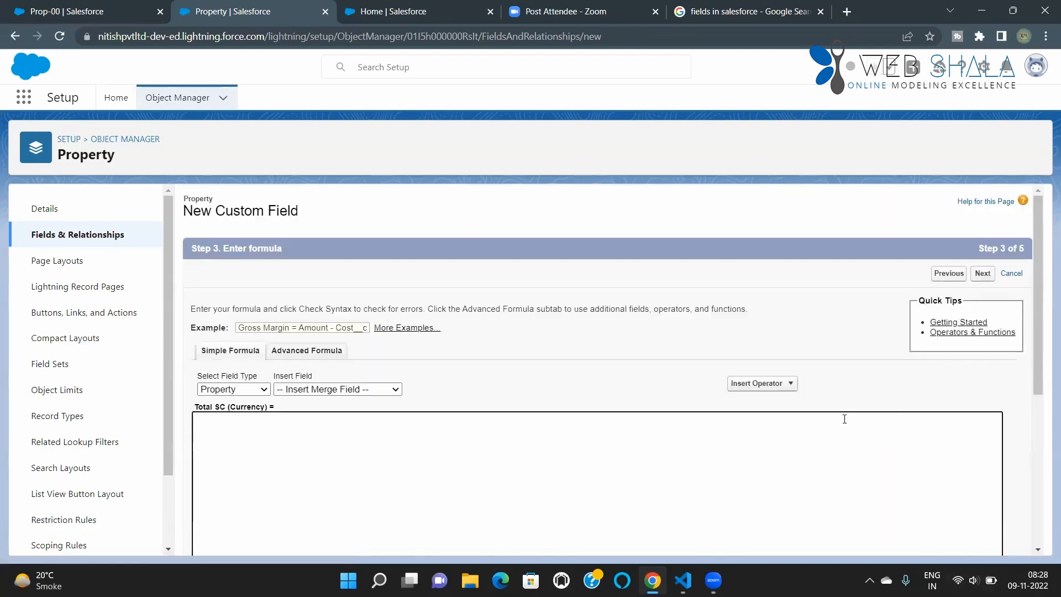
Step: Switch to the Advanced Formula editor and review its blank field handling options and the Prop-00 record's fields
{"action": "scroll", "coordinate": [498, 421], "scroll_direction": "down", "scroll_amount": 1}
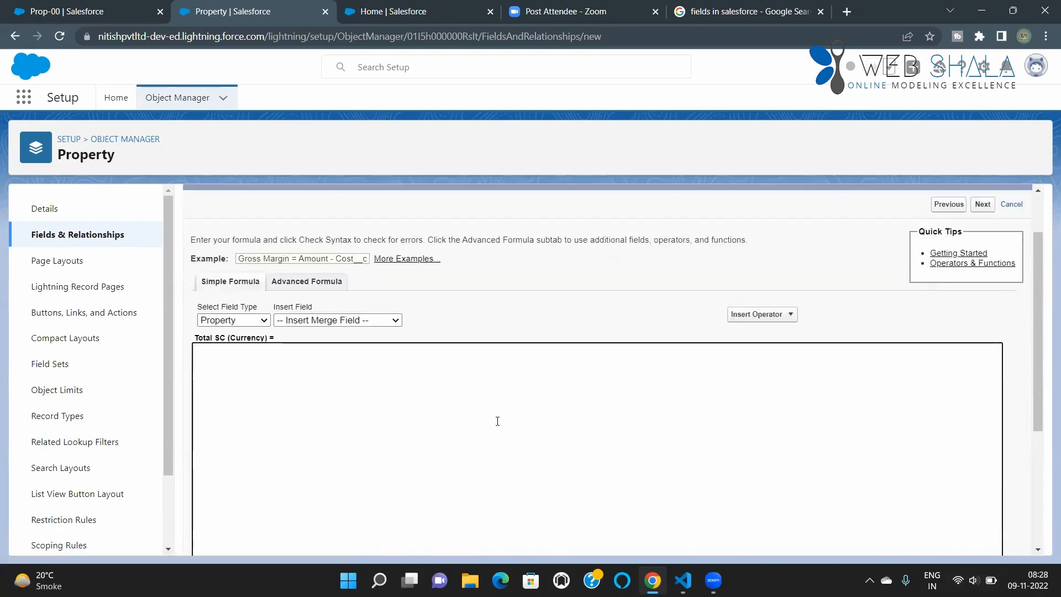
{"action": "left_click", "coordinate": [497, 421]}
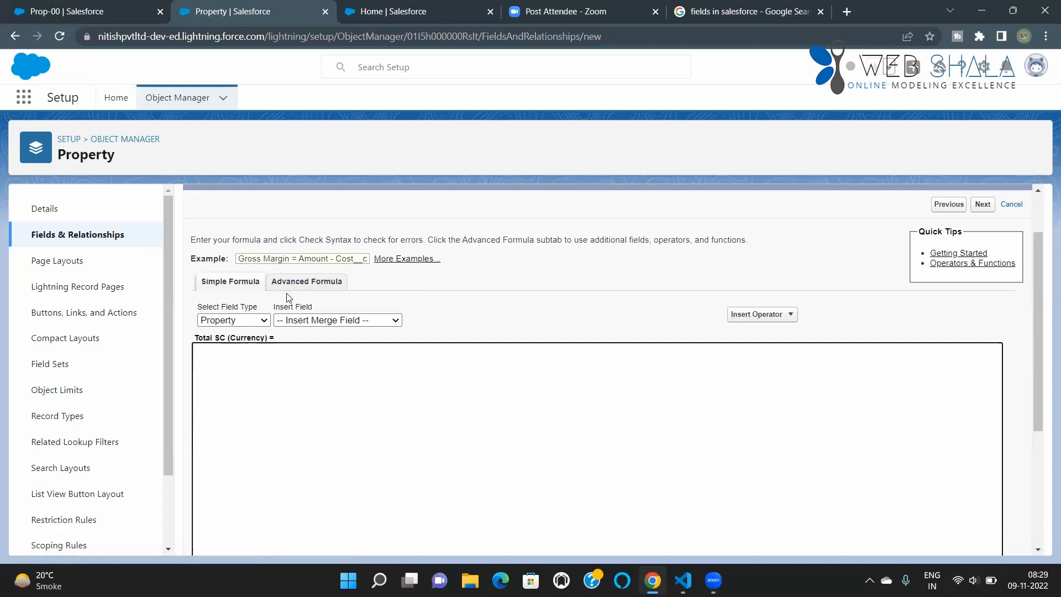
{"action": "left_click", "coordinate": [305, 284]}
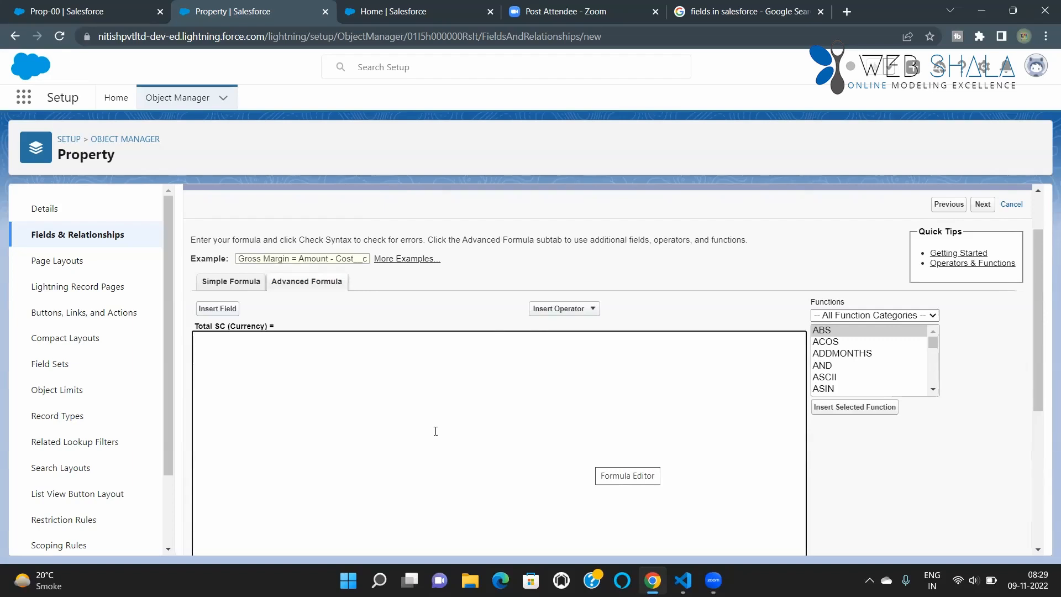
{"action": "scroll", "coordinate": [484, 419], "scroll_direction": "down", "scroll_amount": 4}
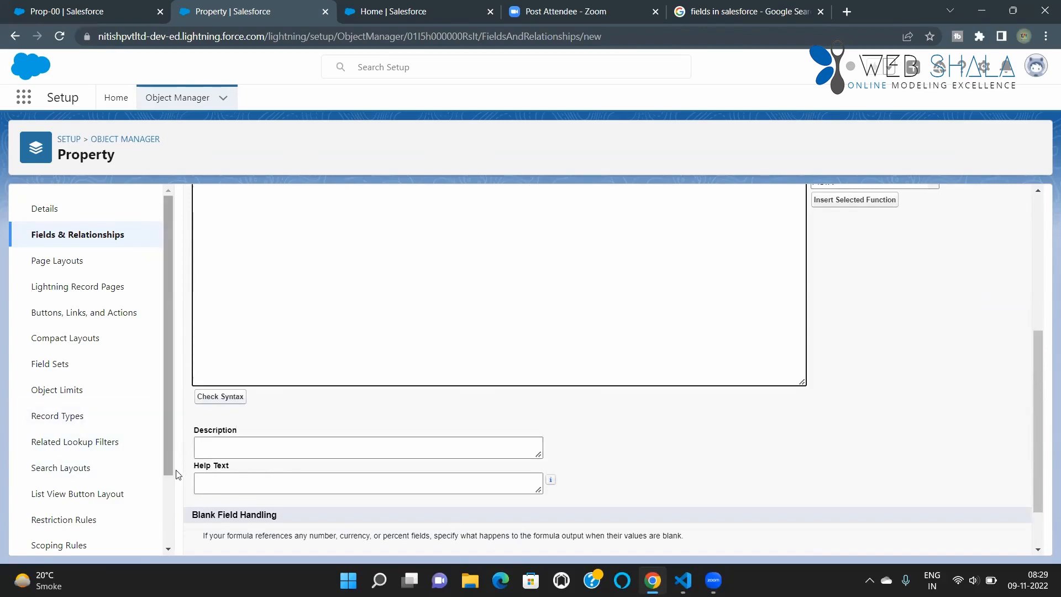
{"action": "scroll", "coordinate": [235, 475], "scroll_direction": "down", "scroll_amount": 2}
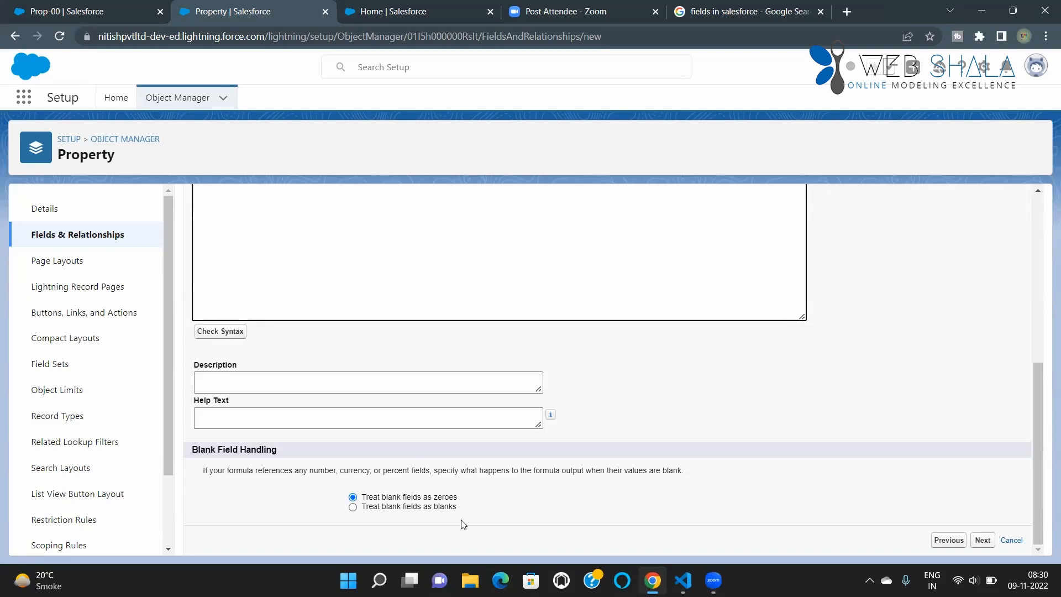
{"action": "scroll", "coordinate": [463, 524], "scroll_direction": "up", "scroll_amount": 5}
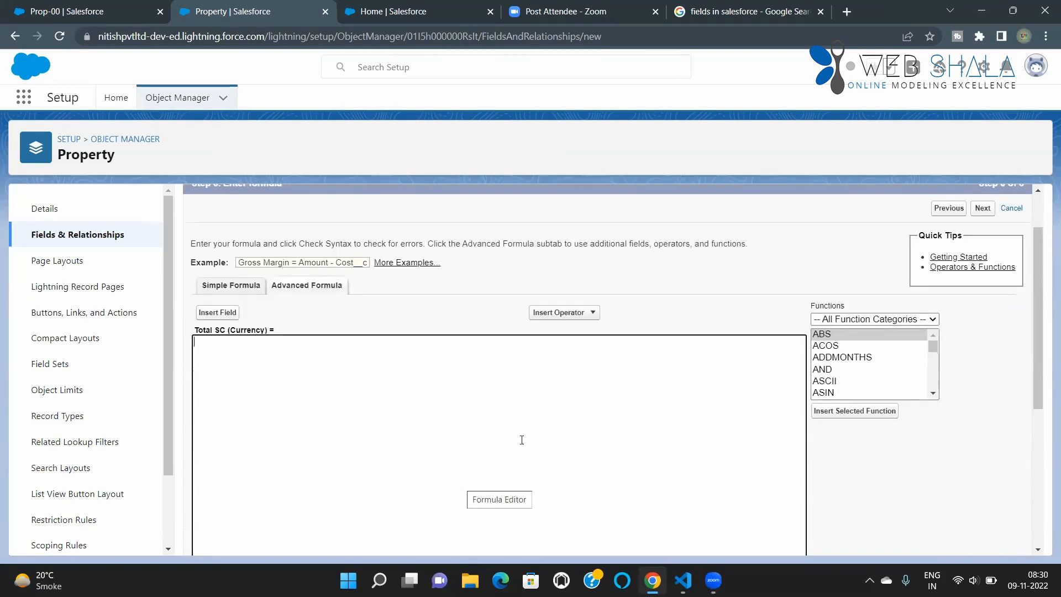
{"action": "left_click", "coordinate": [66, 11]}
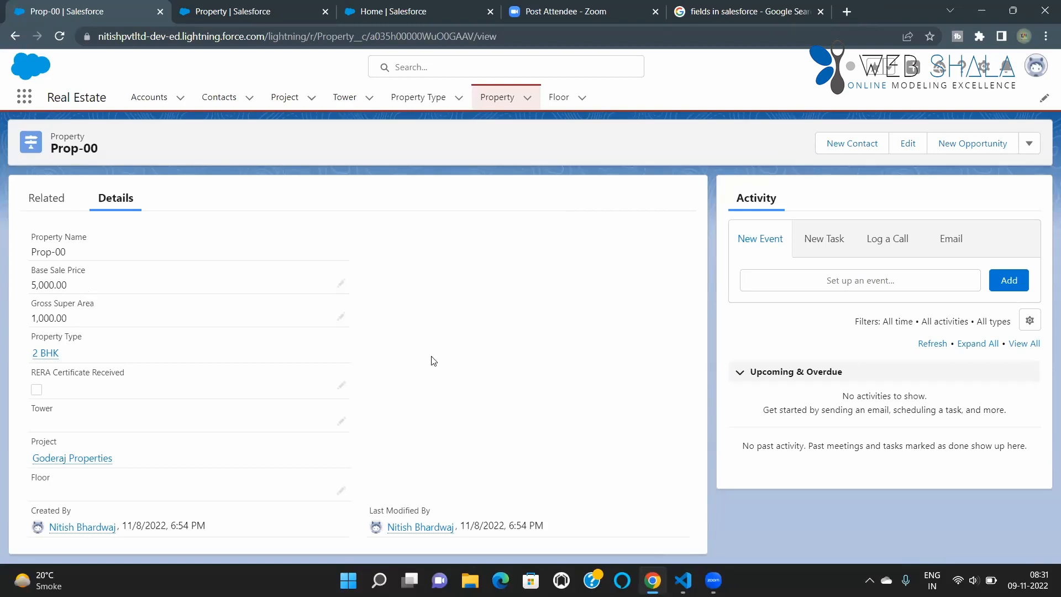
{"action": "left_click", "coordinate": [197, 17]}
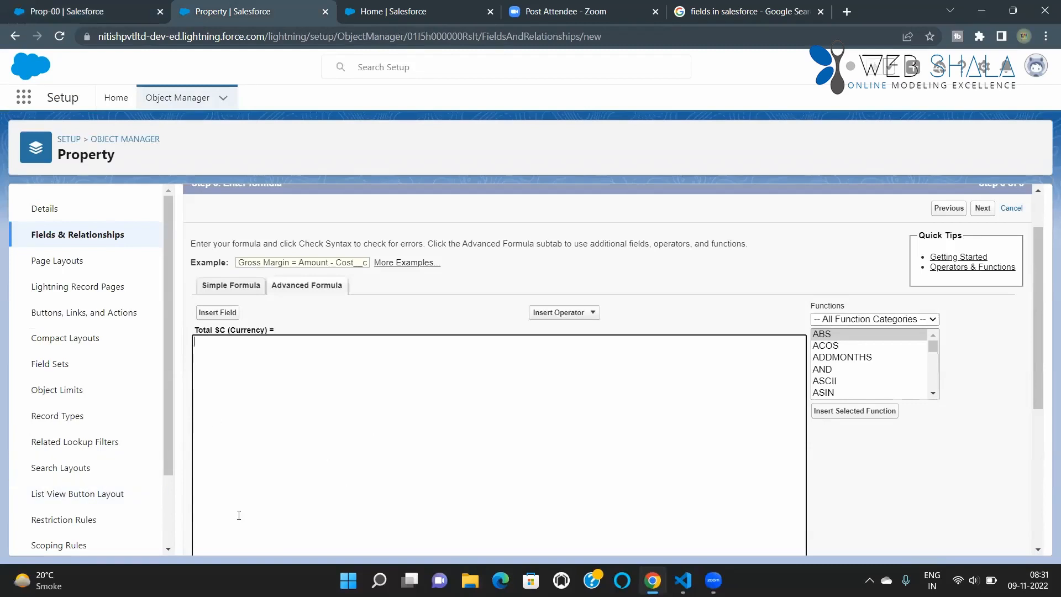
Step: Build the Total SC formula as Base_Sale_Price__c * Gross_Super_Area__c from the Property object's fields and the Multiply operator
{"action": "left_click", "coordinate": [218, 313]}
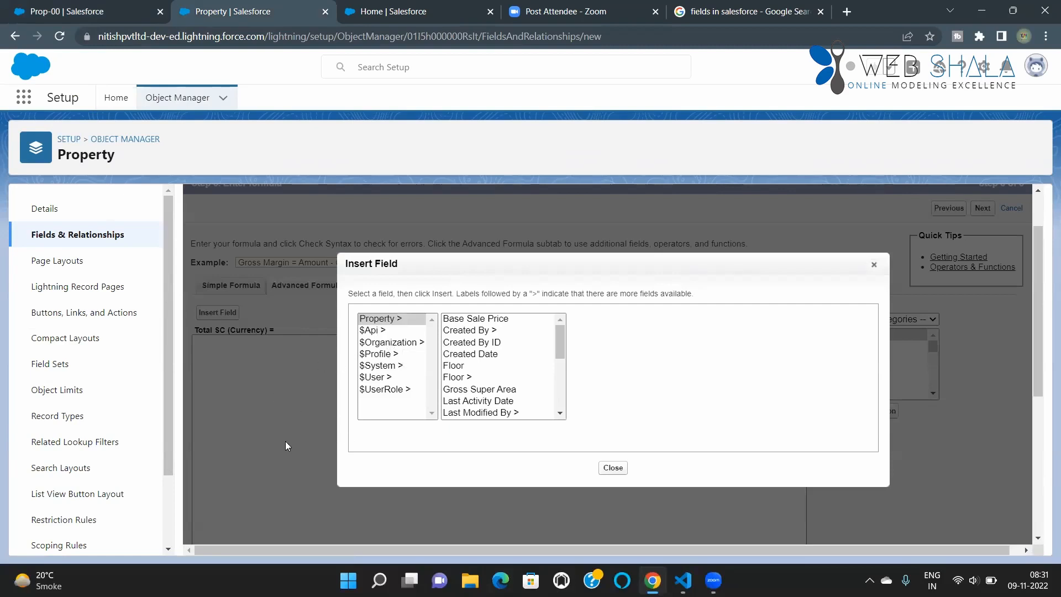
{"action": "left_click", "coordinate": [495, 322]}
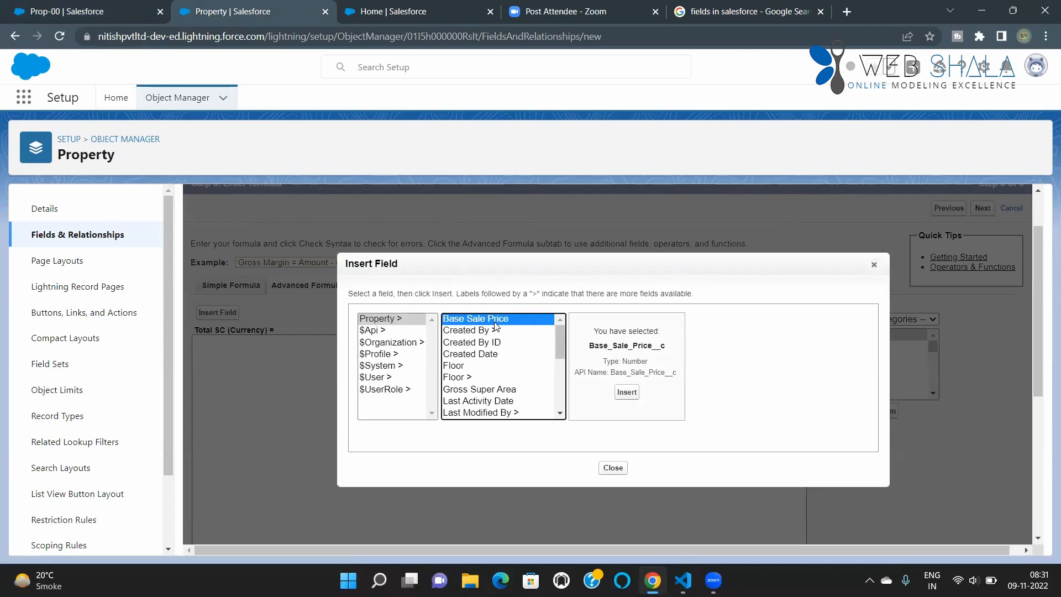
{"action": "left_click", "coordinate": [627, 392]}
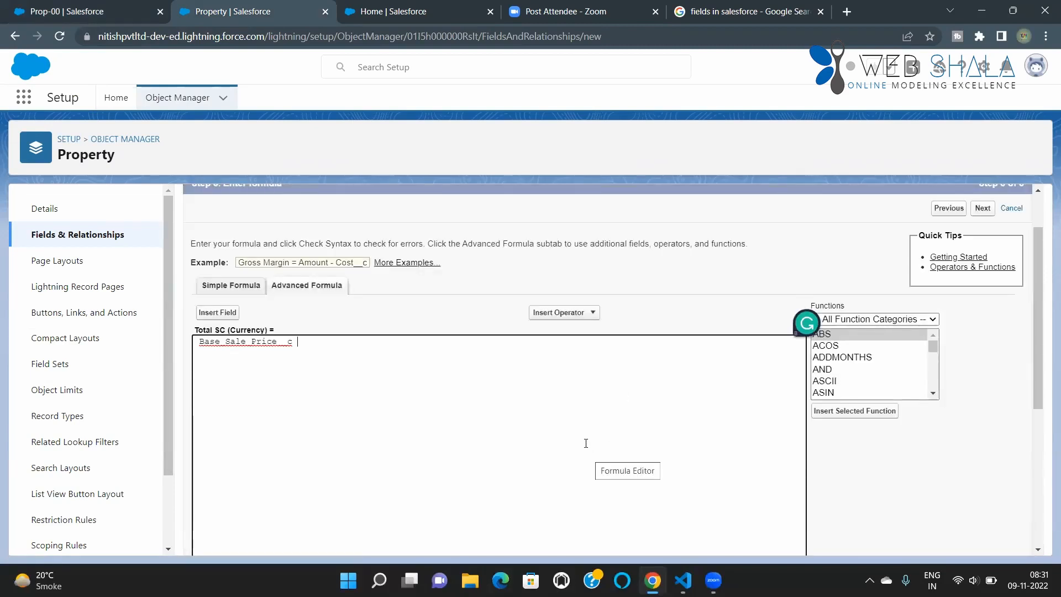
{"action": "left_click", "coordinate": [578, 314]}
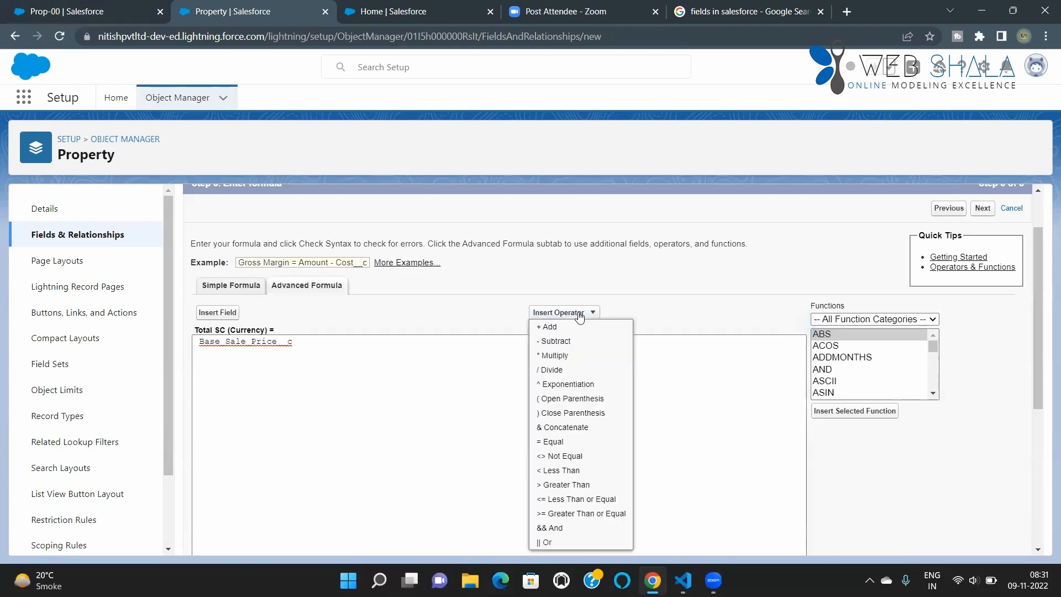
{"action": "left_click", "coordinate": [557, 357]}
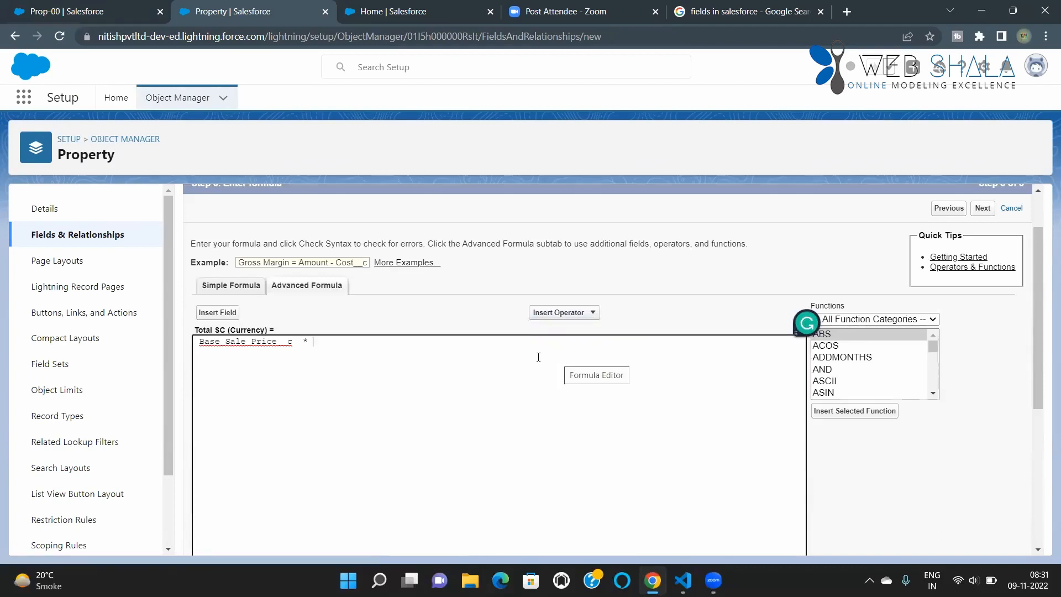
{"action": "left_click", "coordinate": [228, 314]}
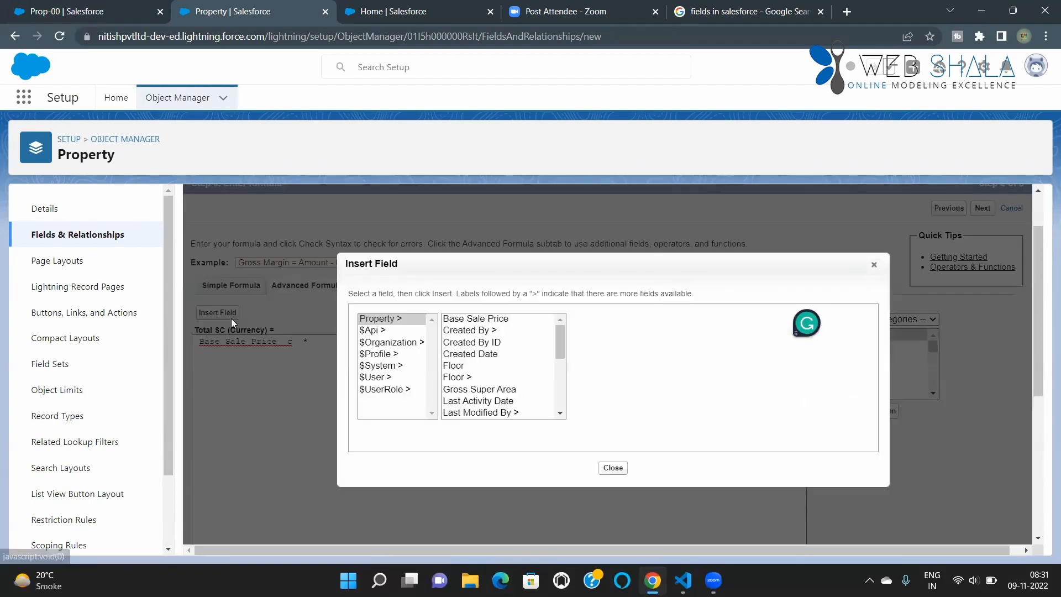
{"action": "left_click", "coordinate": [492, 389]}
{"action": "left_click", "coordinate": [627, 392]}
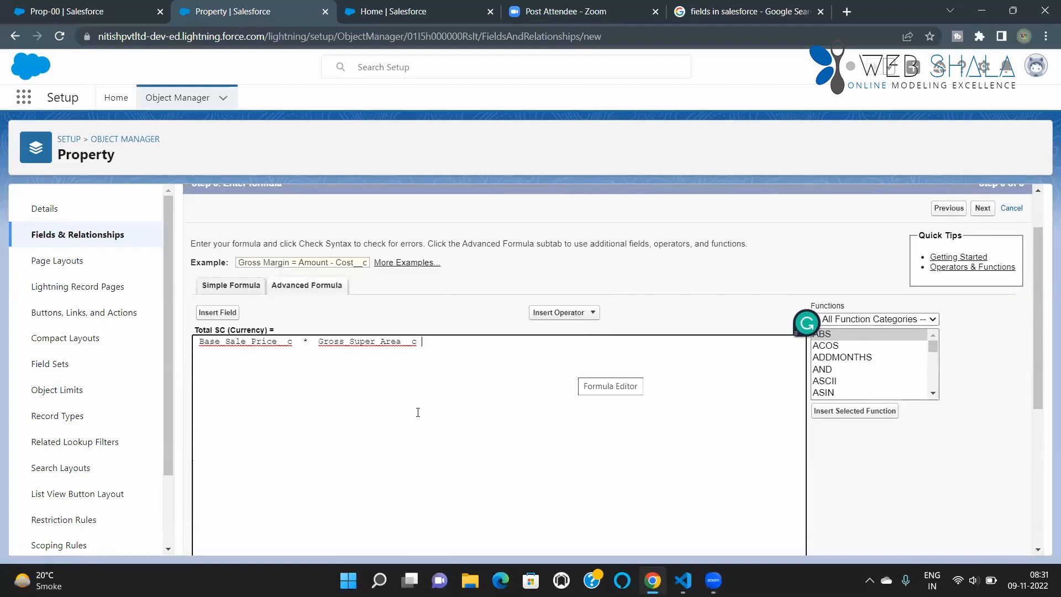
Step: Check the formula's syntax and proceed to field-level security, keeping blank fields treated as zeroes
{"action": "scroll", "coordinate": [307, 416], "scroll_direction": "down", "scroll_amount": 4}
{"action": "left_click", "coordinate": [229, 404]}
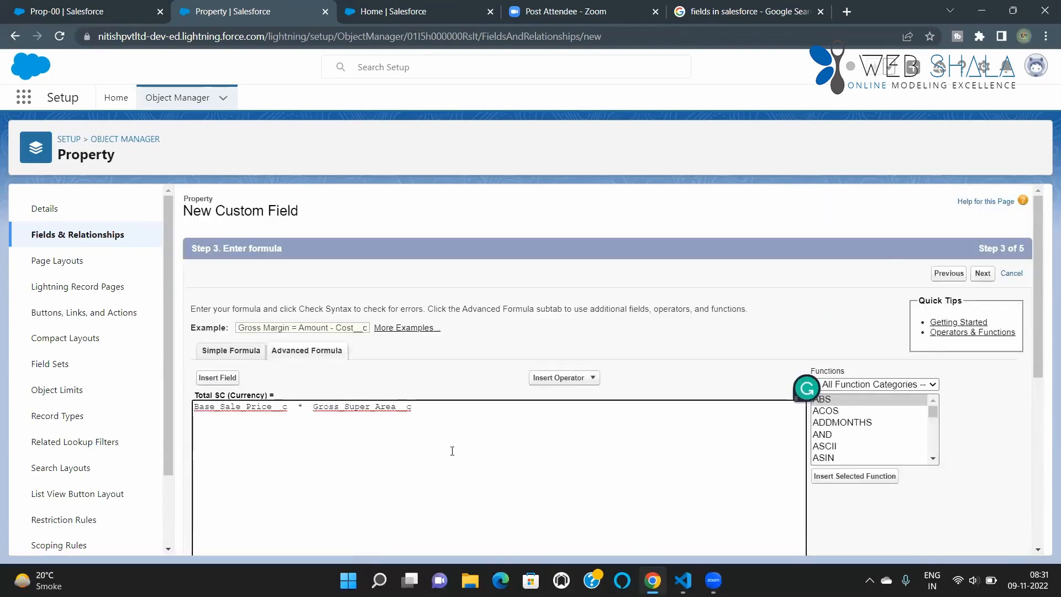
{"action": "scroll", "coordinate": [449, 442], "scroll_direction": "down", "scroll_amount": 6}
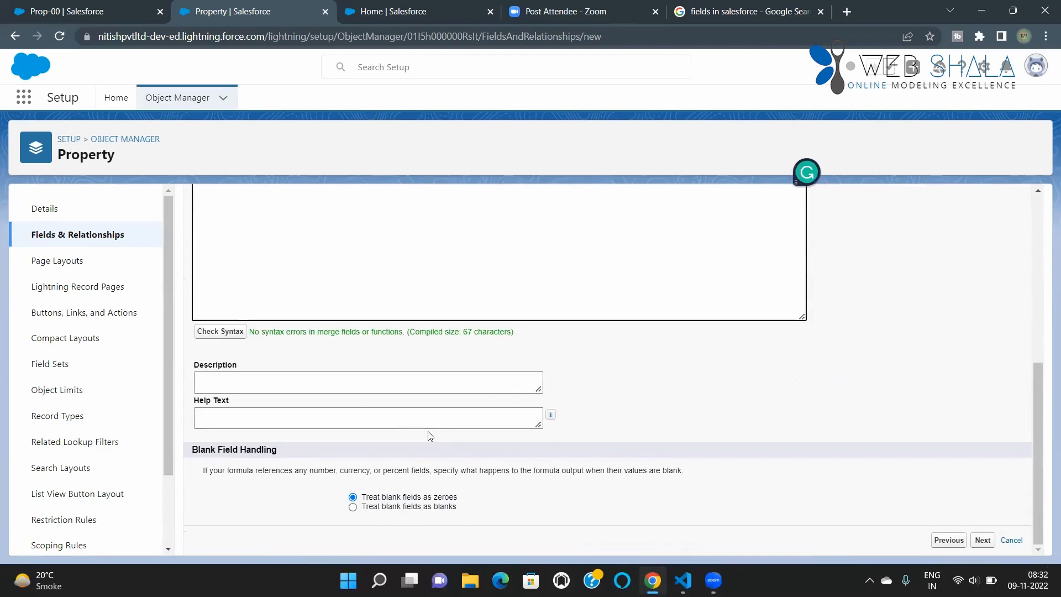
{"action": "left_click", "coordinate": [987, 544]}
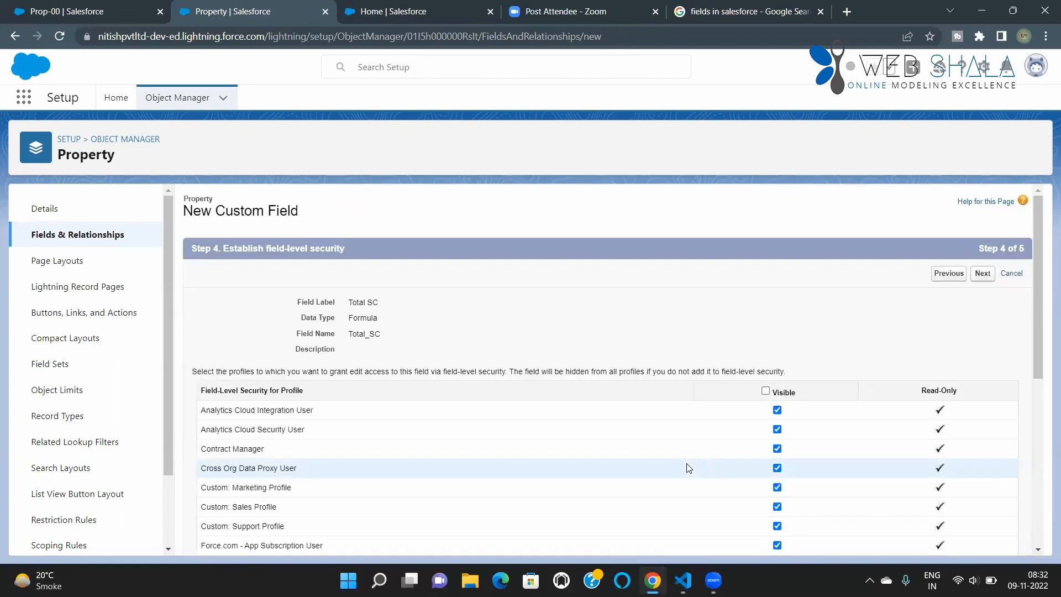
Step: Accept the default profile visibility, keep the field on the Property Layout, and save the Total SC field
{"action": "scroll", "coordinate": [440, 365], "scroll_direction": "down", "scroll_amount": 6}
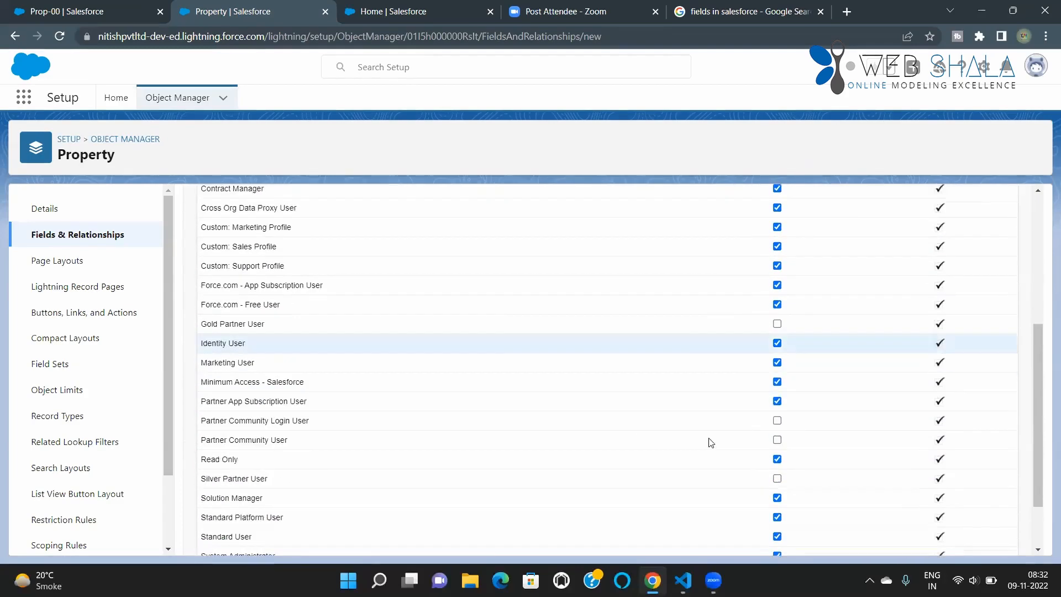
{"action": "left_click", "coordinate": [981, 540]}
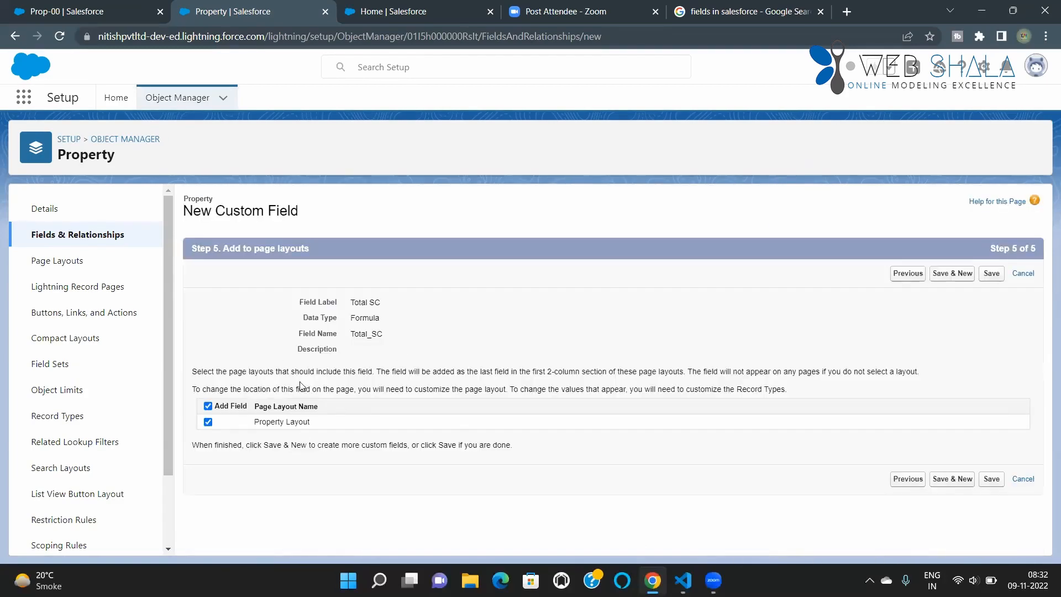
{"action": "left_click", "coordinate": [991, 479]}
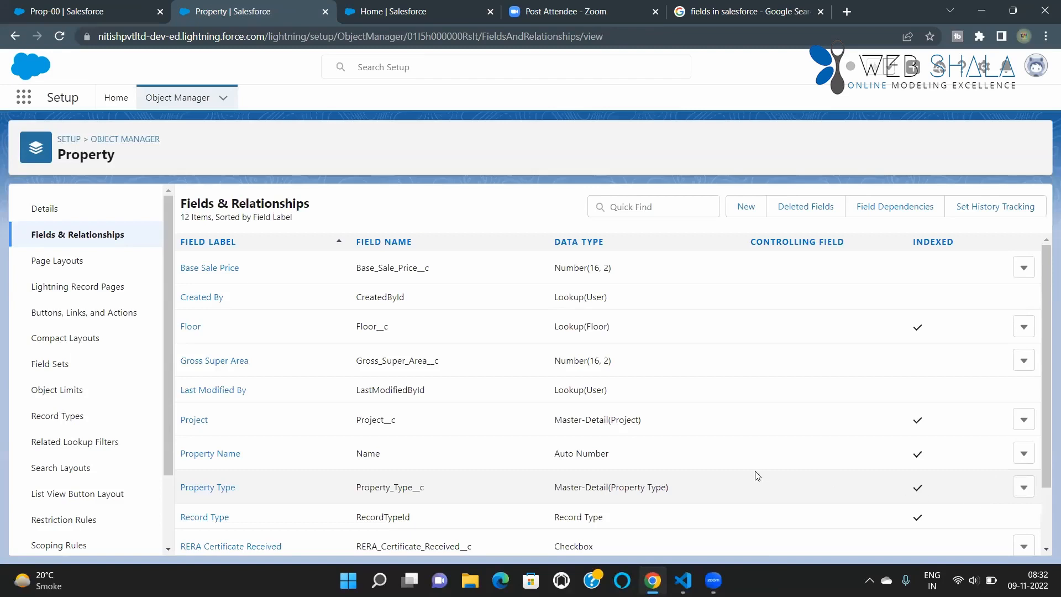
Step: Look for Total SC in the Property field list and on the reloaded Prop-00 record
{"action": "scroll", "coordinate": [756, 476], "scroll_direction": "down", "scroll_amount": 2}
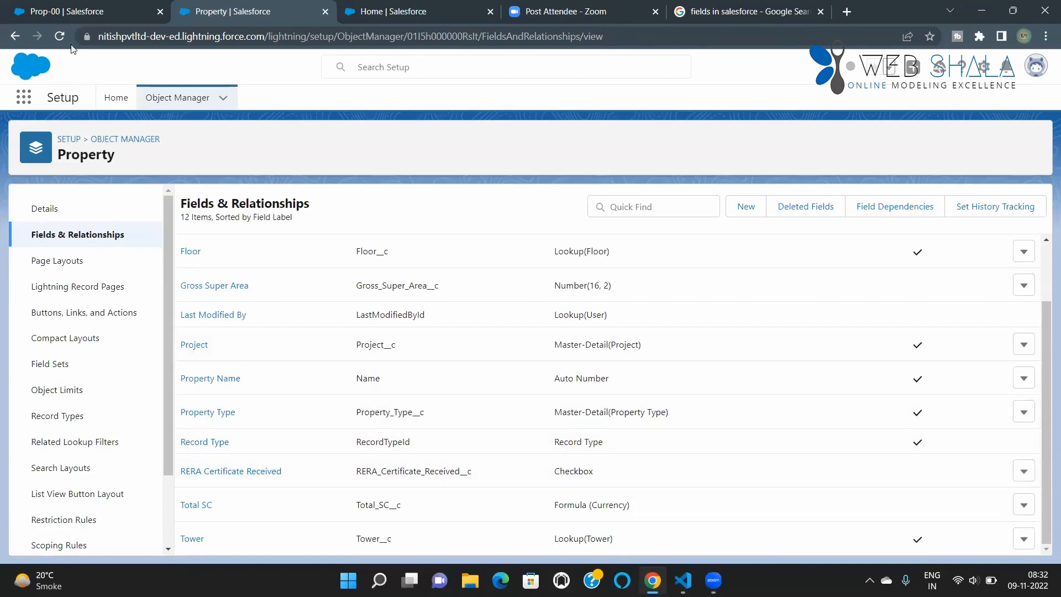
{"action": "left_click", "coordinate": [71, 17]}
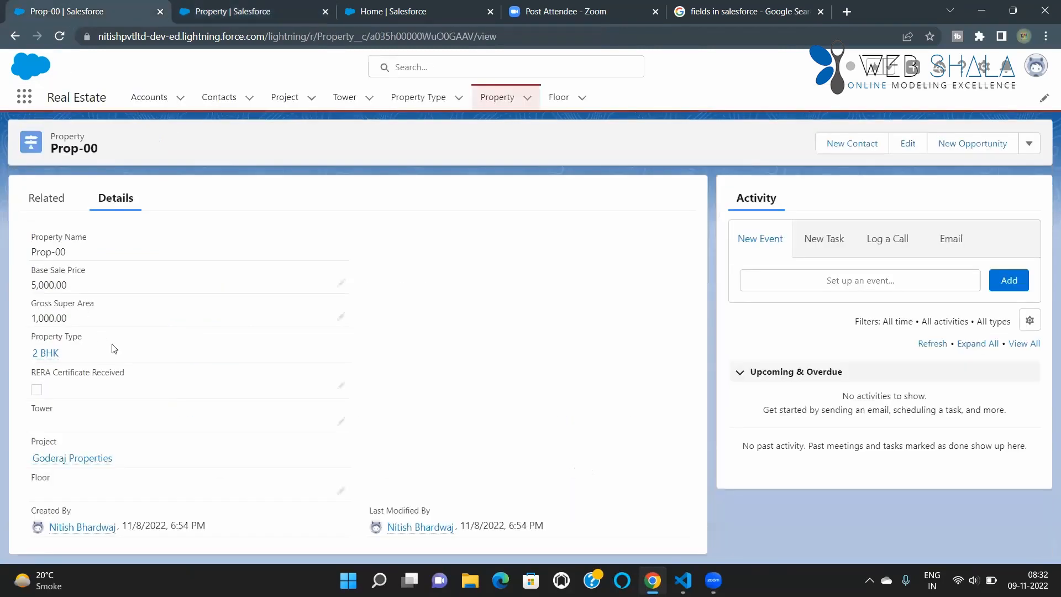
{"action": "left_click", "coordinate": [59, 36]}
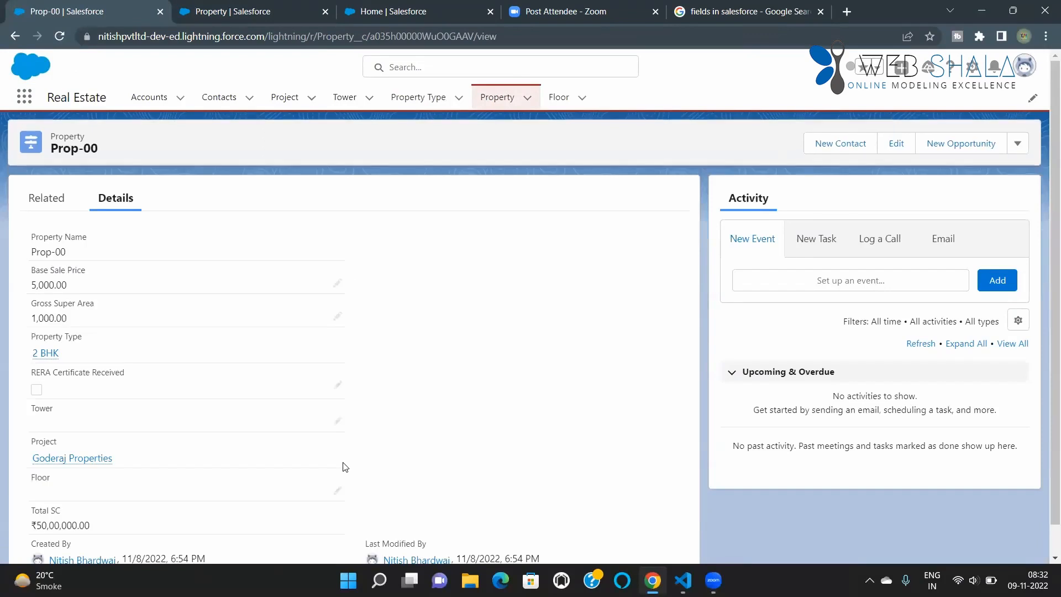
{"action": "scroll", "coordinate": [159, 471], "scroll_direction": "down", "scroll_amount": 2}
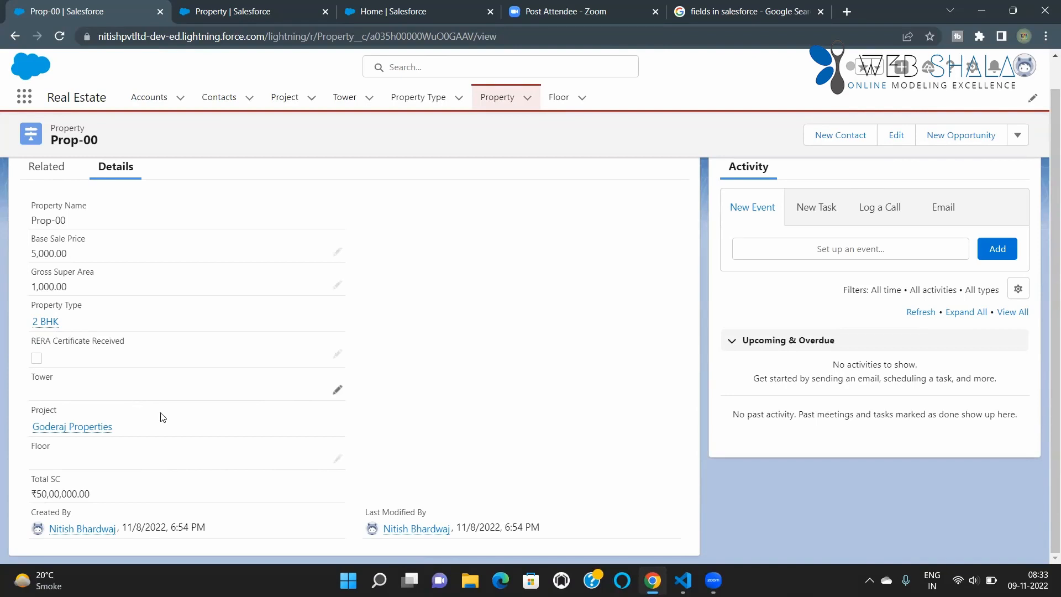
Step: Edit the Tower lookup on Prop-00, start a new tower from it, and name it Tower A
{"action": "left_click", "coordinate": [336, 393]}
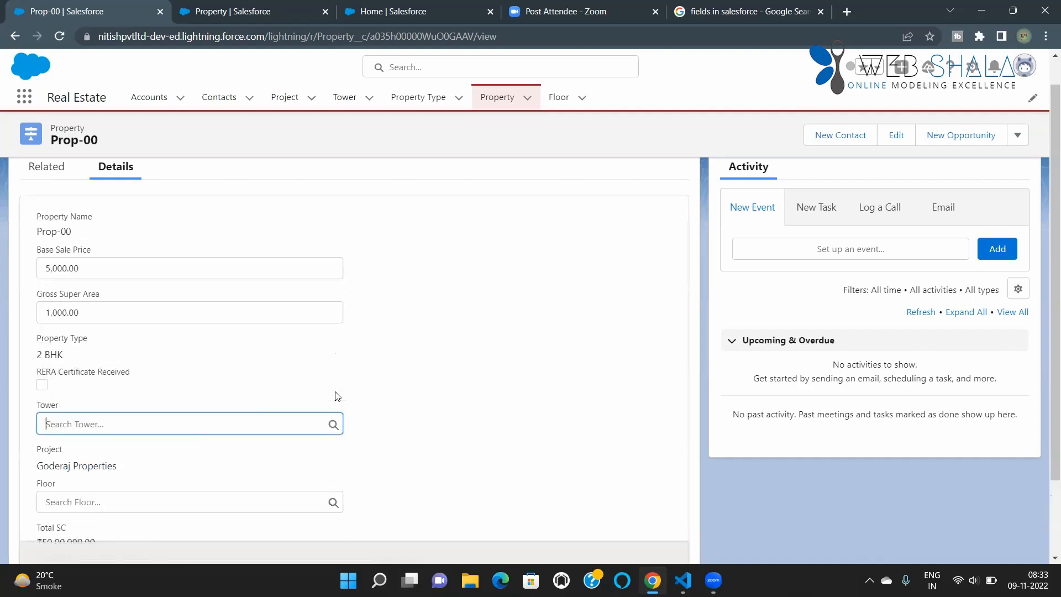
{"action": "left_click", "coordinate": [189, 425]}
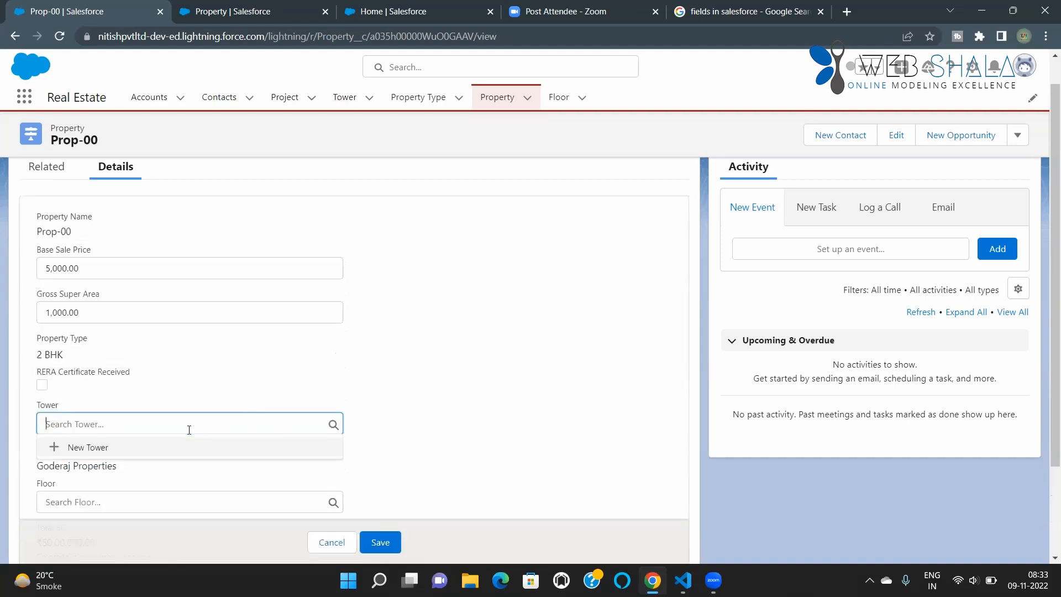
{"action": "left_click", "coordinate": [82, 450]}
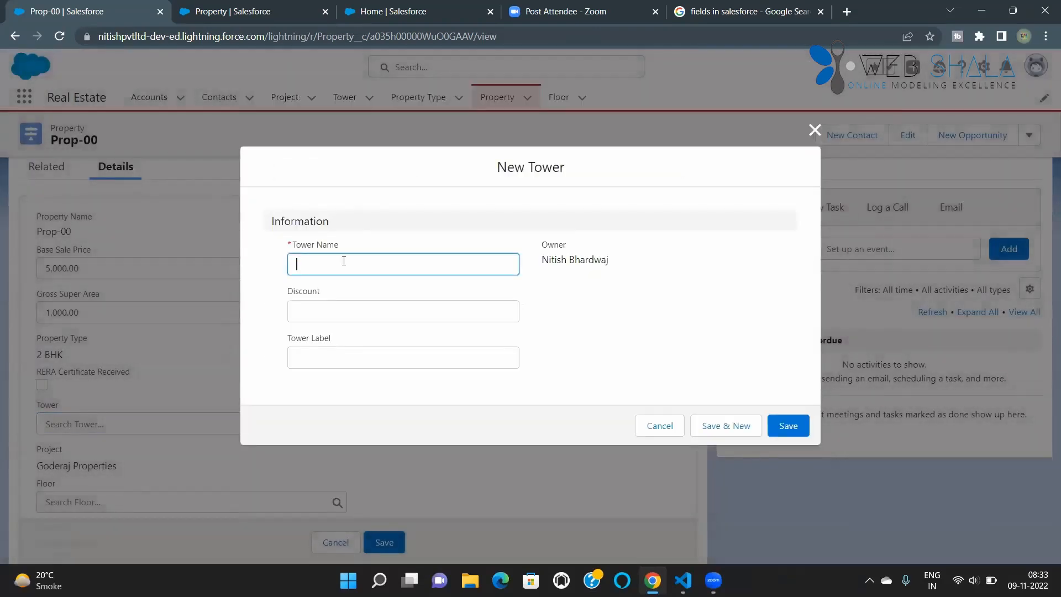
{"action": "type", "text": "A"}
{"action": "left_click", "coordinate": [349, 307]}
{"action": "left_click", "coordinate": [334, 258]}
{"action": "key", "text": "BackSpace"}
{"action": "type", "text": "Tower A"}
Step: Set the new tower's discount to 5%
{"action": "left_click", "coordinate": [335, 315]}
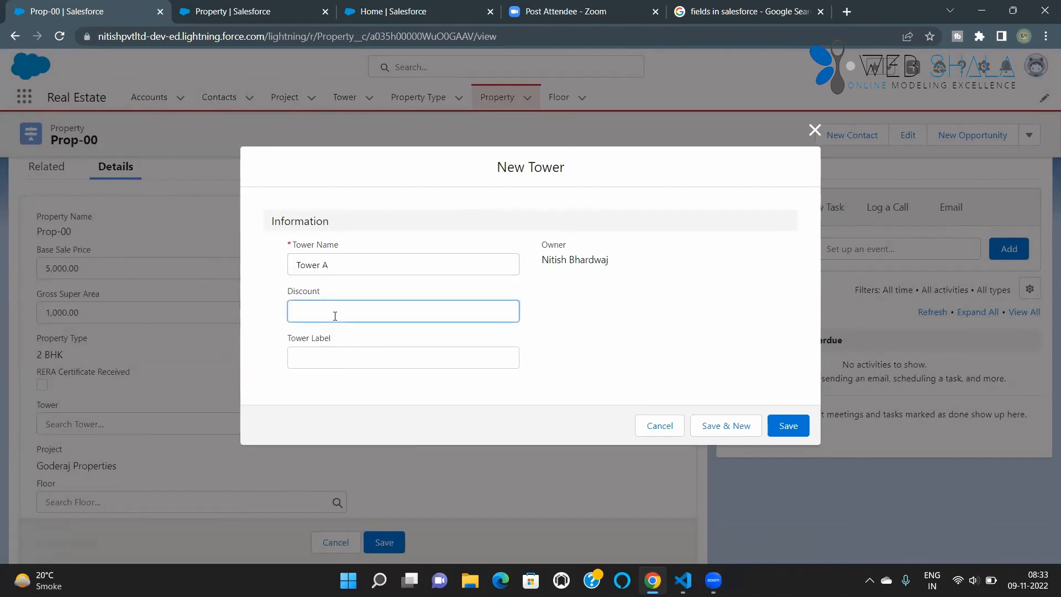
{"action": "type", "text": "20"}
{"action": "key", "text": "BackSpace"}
{"action": "key", "text": "BackSpace"}
{"action": "type", "text": "5"}
{"action": "left_click", "coordinate": [310, 353]}
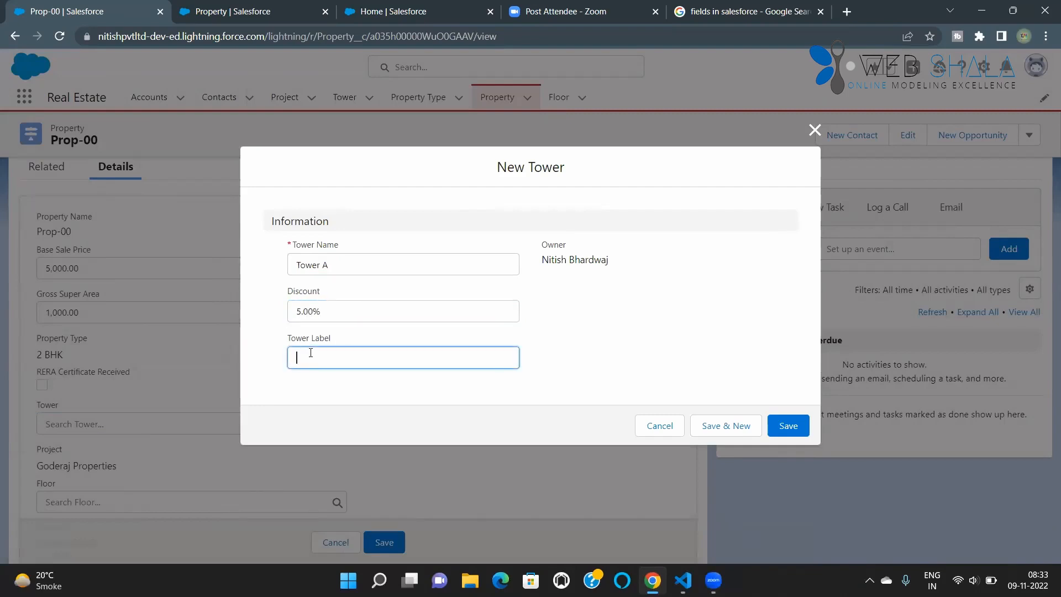
Step: Label the new tower Tower A, save it, and save Prop-00 with that tower assigned
{"action": "type", "text": "Tower A"}
{"action": "left_click", "coordinate": [785, 431]}
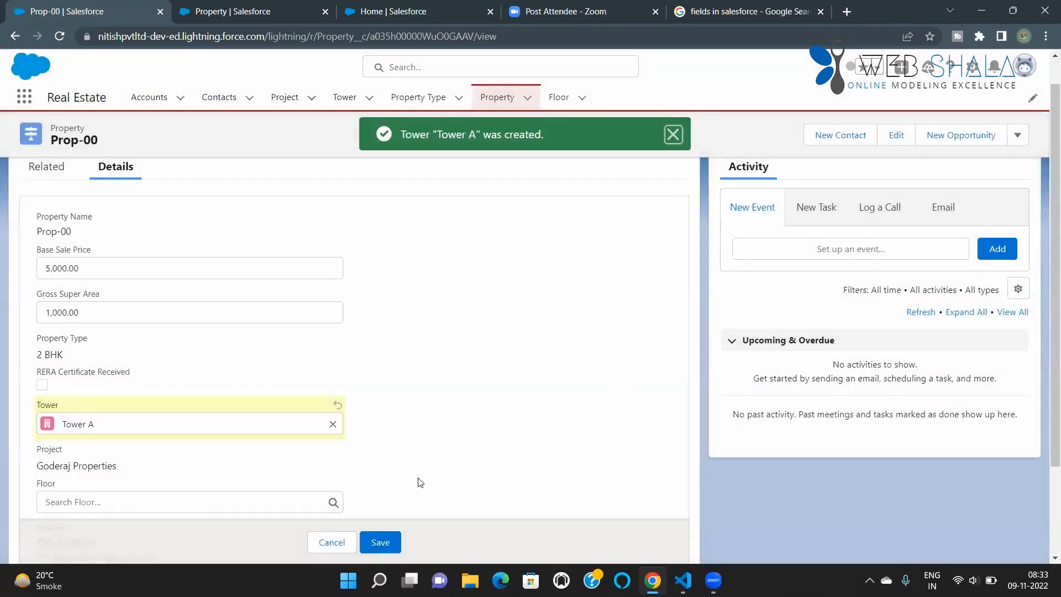
{"action": "scroll", "coordinate": [420, 482], "scroll_direction": "down", "scroll_amount": 1}
{"action": "left_click", "coordinate": [392, 542]}
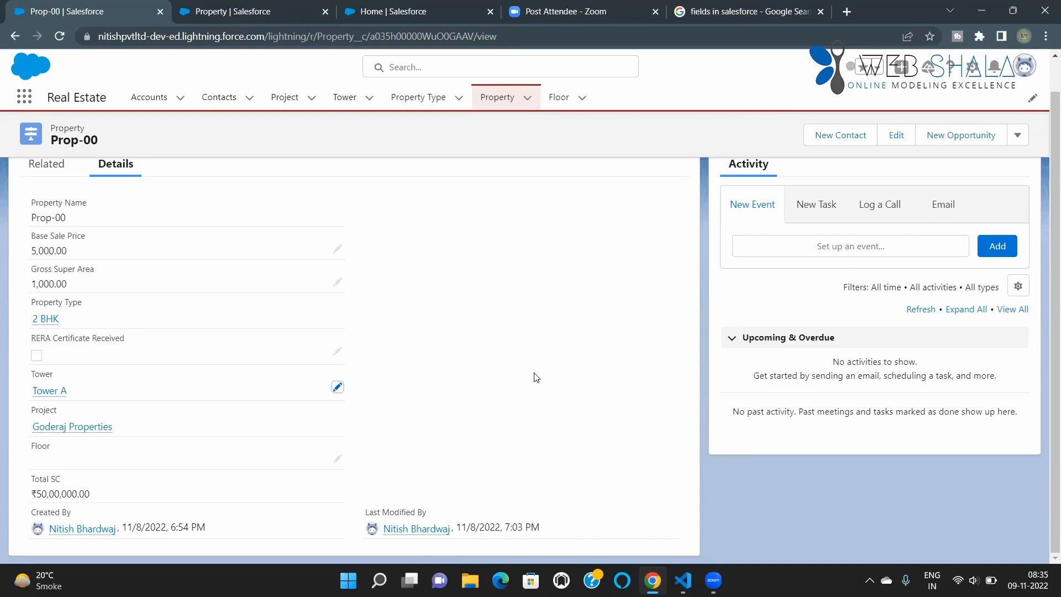
Step: Start a new custom field on the Property object with Formula as its data type
{"action": "left_click", "coordinate": [194, 11]}
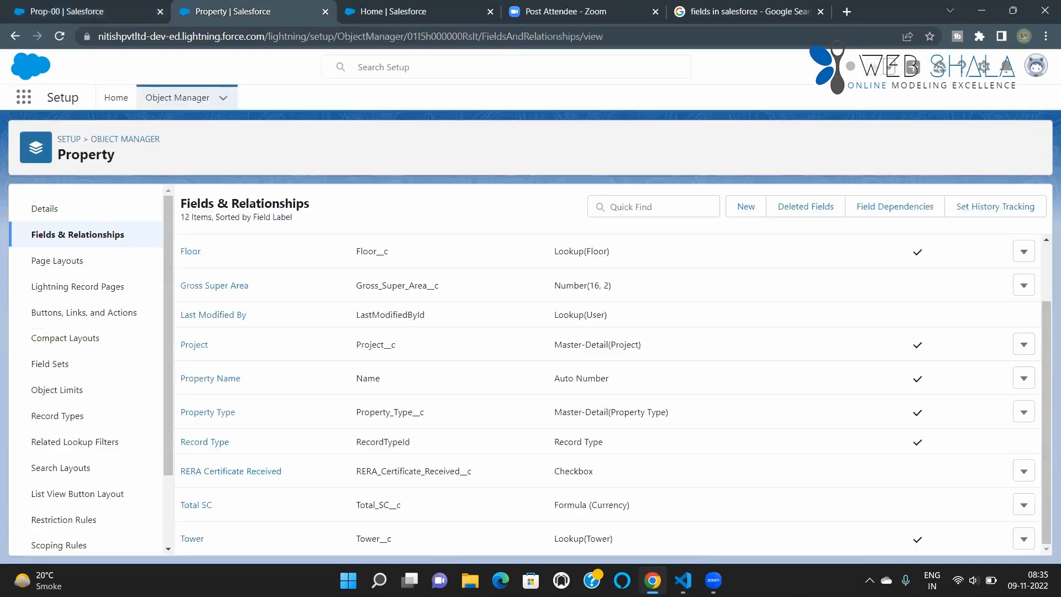
{"action": "scroll", "coordinate": [768, 271], "scroll_direction": "up", "scroll_amount": 2}
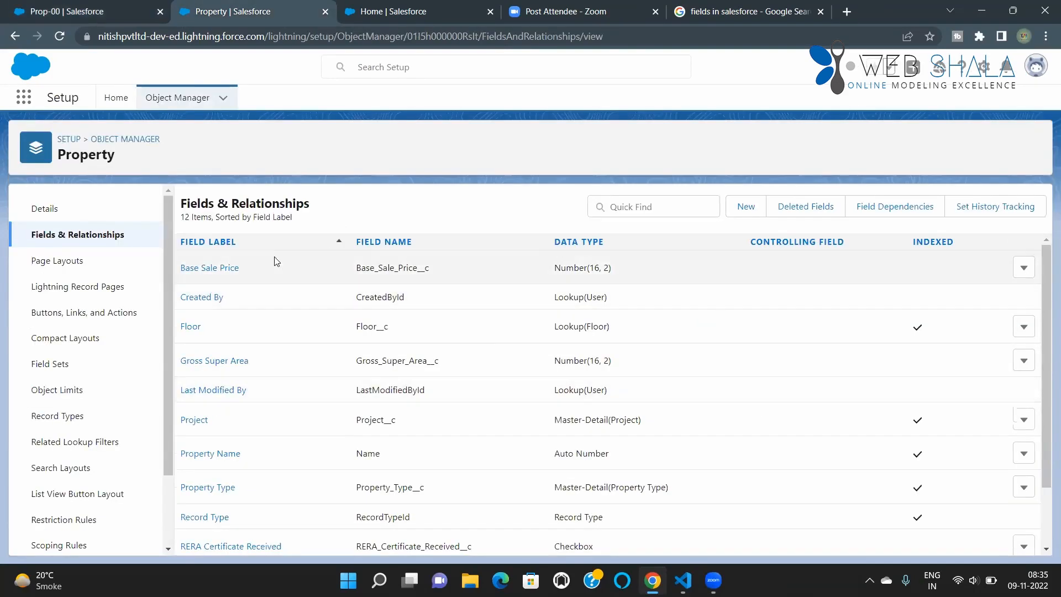
{"action": "left_click", "coordinate": [746, 213]}
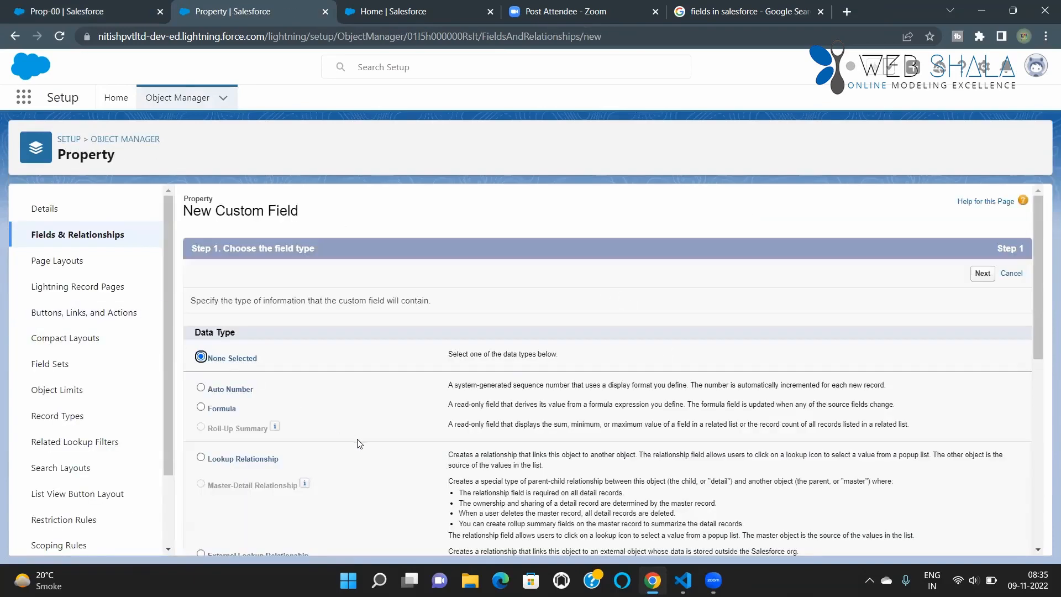
{"action": "left_click", "coordinate": [201, 407]}
{"action": "scroll", "coordinate": [553, 342], "scroll_direction": "down", "scroll_amount": 3}
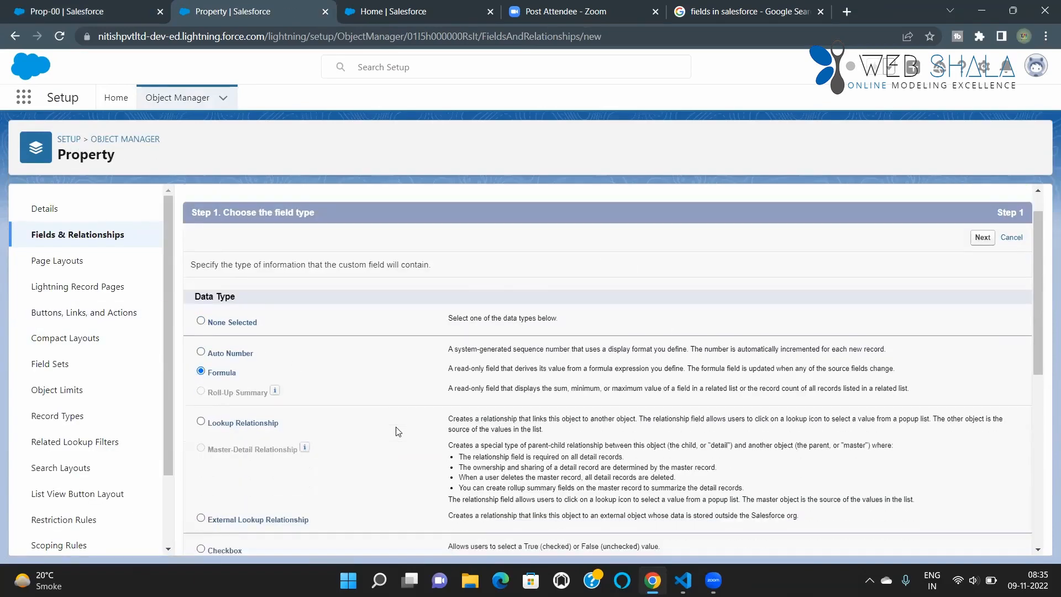
{"action": "scroll", "coordinate": [828, 310], "scroll_direction": "up", "scroll_amount": 3}
{"action": "left_click", "coordinate": [982, 274]}
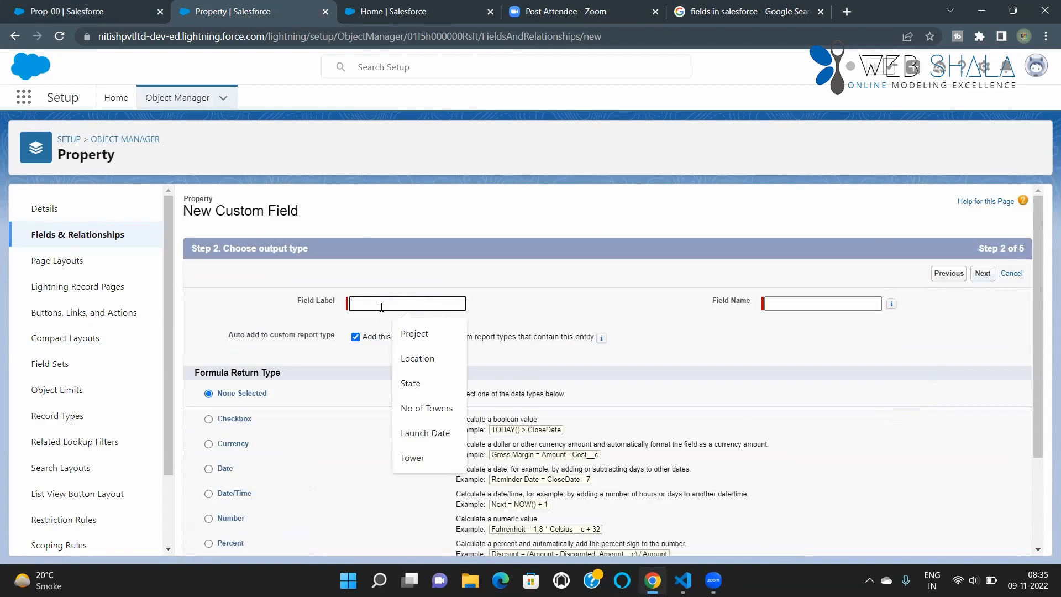
Step: Label the formula field Discounted TSC and let its field name fill in as Discounted_TSC
{"action": "type", "text": "Disc"}
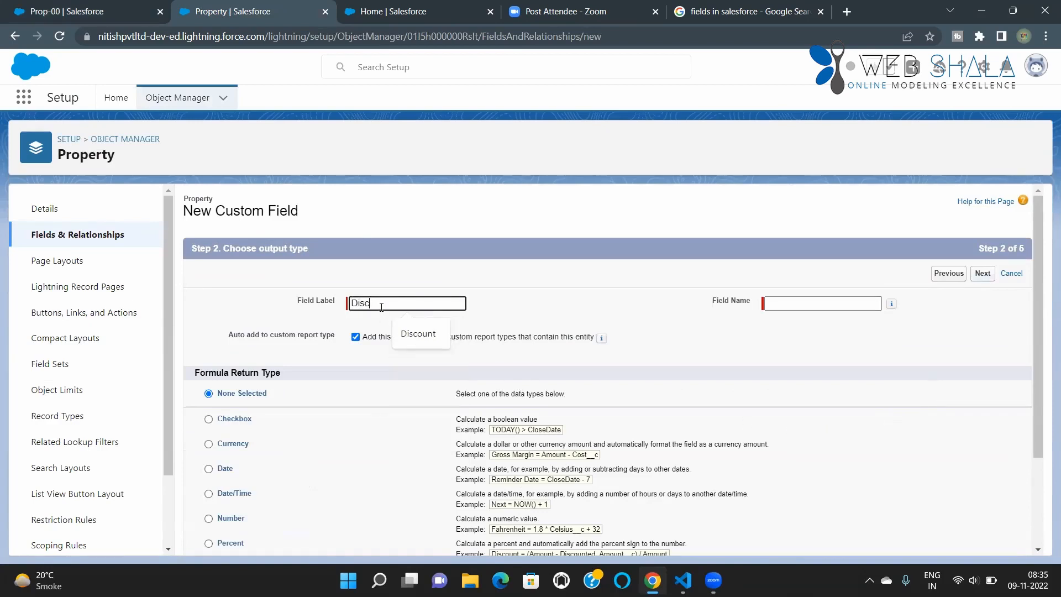
{"action": "type", "text": "ounted"}
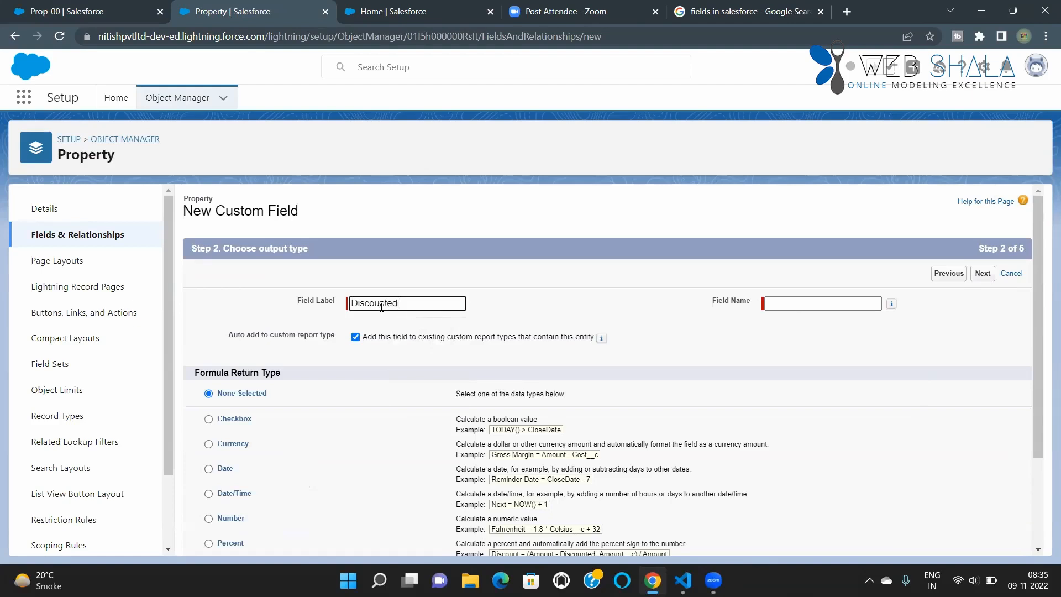
{"action": "type", "text": " TSC"}
{"action": "left_click", "coordinate": [776, 303]}
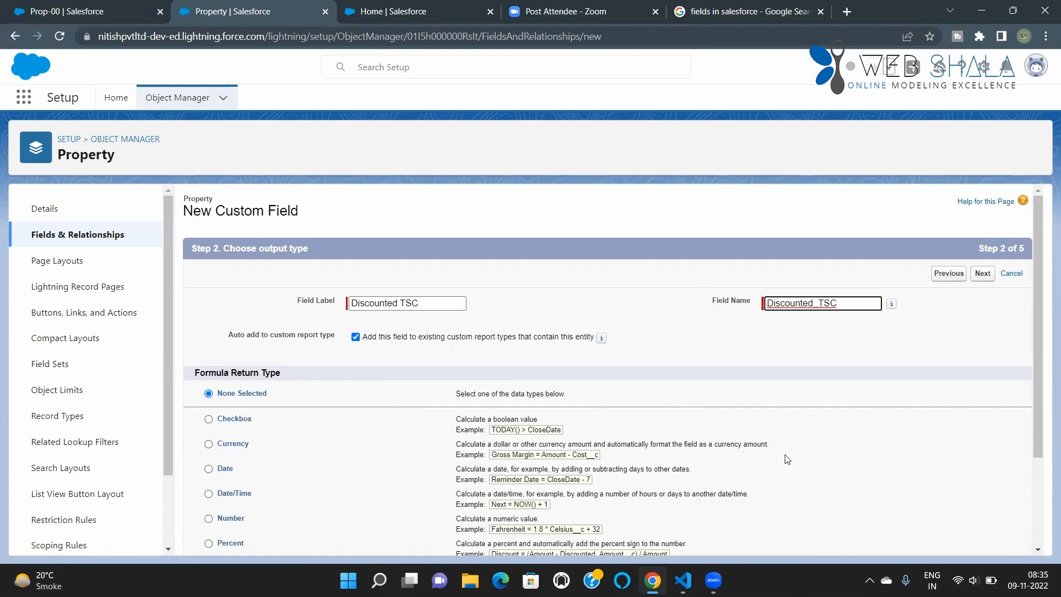
Step: Set the formula return type to Currency and proceed to the empty formula editor for Discounted TSC
{"action": "scroll", "coordinate": [842, 460], "scroll_direction": "down", "scroll_amount": 1}
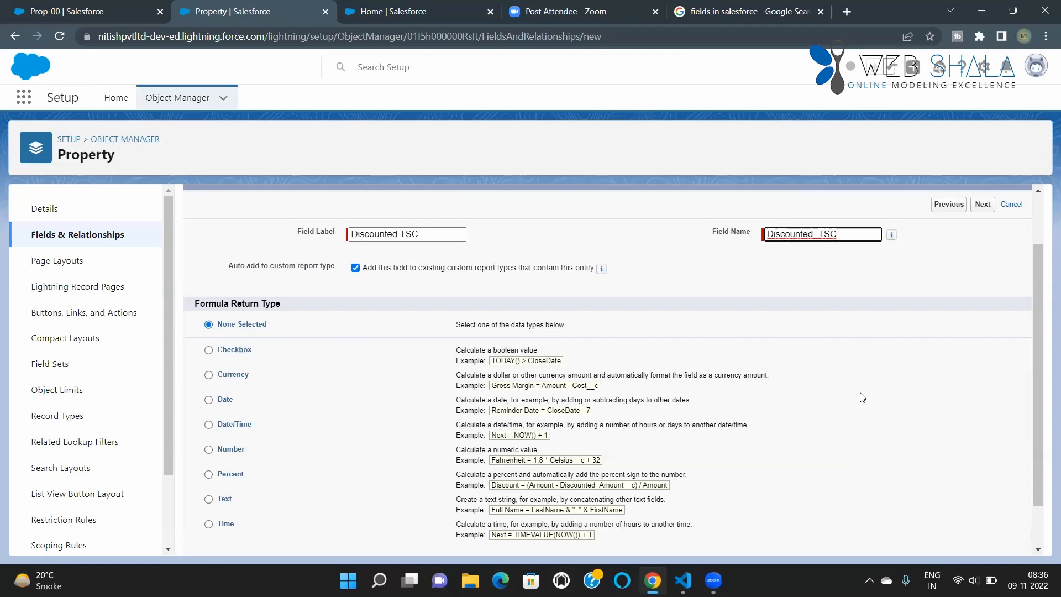
{"action": "left_click", "coordinate": [213, 376]}
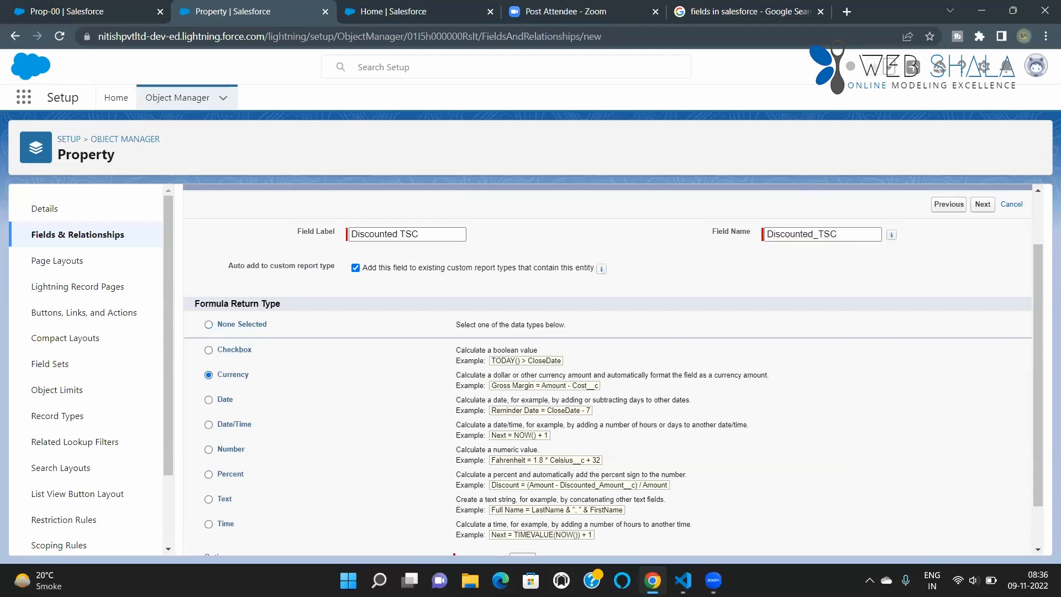
{"action": "scroll", "coordinate": [928, 360], "scroll_direction": "down", "scroll_amount": 1}
{"action": "scroll", "coordinate": [903, 367], "scroll_direction": "up", "scroll_amount": 3}
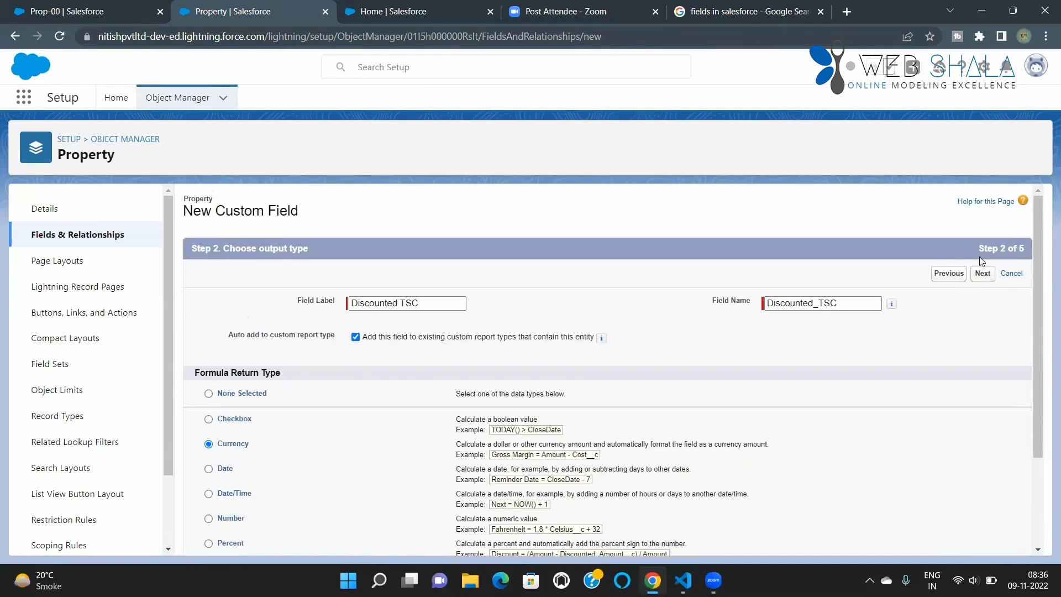
{"action": "left_click", "coordinate": [981, 274]}
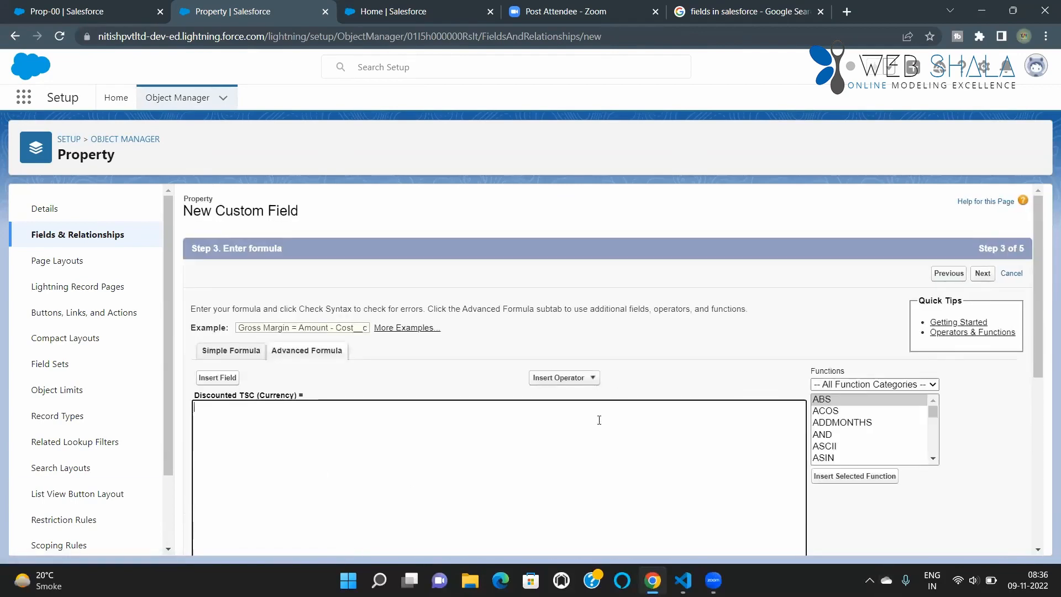
{"action": "left_click", "coordinate": [524, 440]}
{"action": "left_click", "coordinate": [523, 440]}
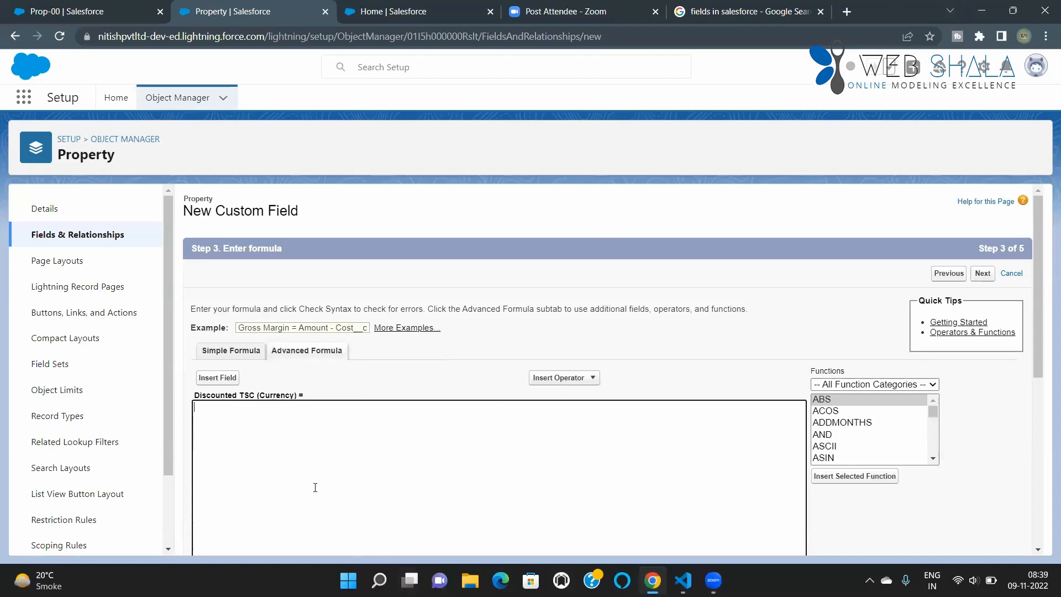
Step: Insert the Total SC field into the Discounted TSC formula and follow it with a subtract operator
{"action": "left_click", "coordinate": [213, 379]}
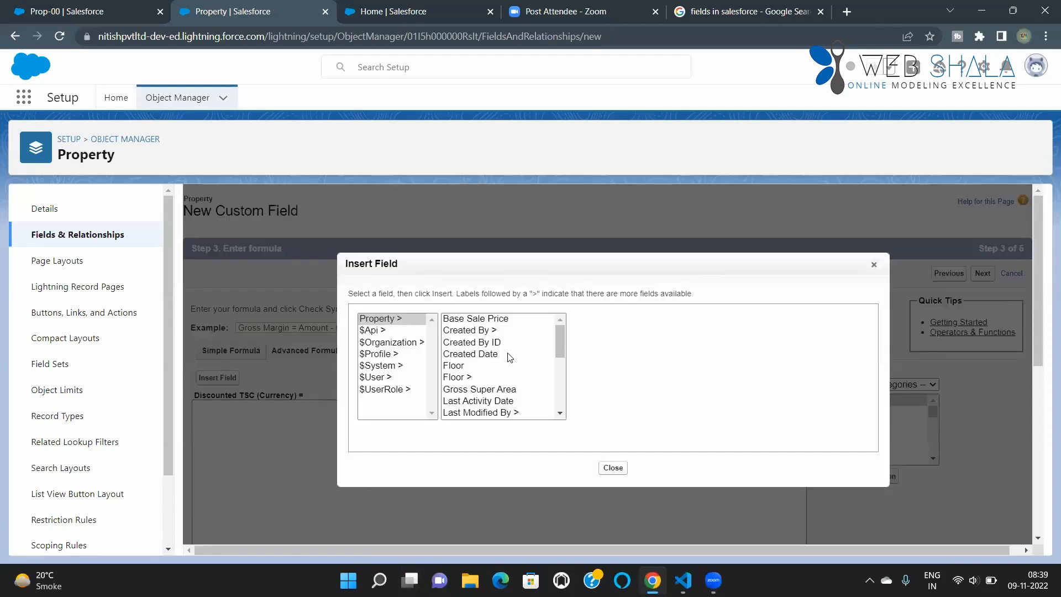
{"action": "scroll", "coordinate": [500, 385], "scroll_direction": "down", "scroll_amount": 2}
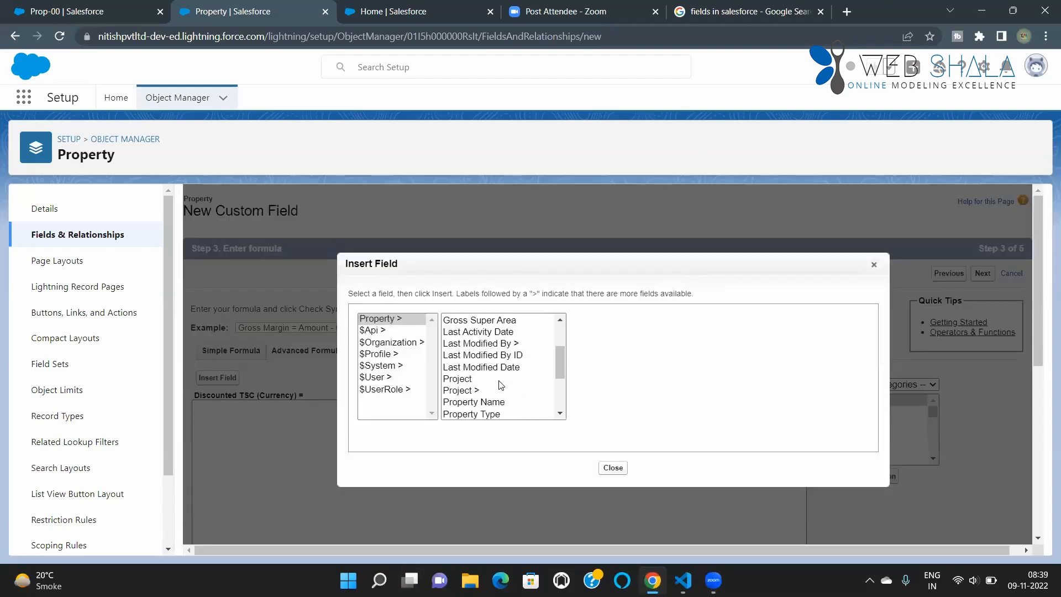
{"action": "scroll", "coordinate": [500, 385], "scroll_direction": "up", "scroll_amount": 2}
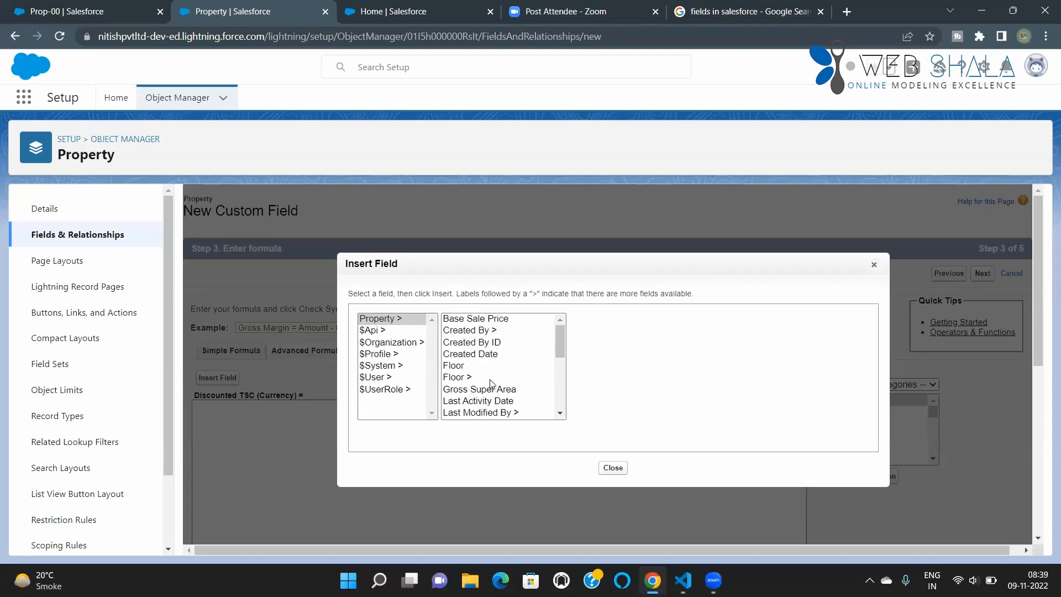
{"action": "scroll", "coordinate": [498, 396], "scroll_direction": "down", "scroll_amount": 6}
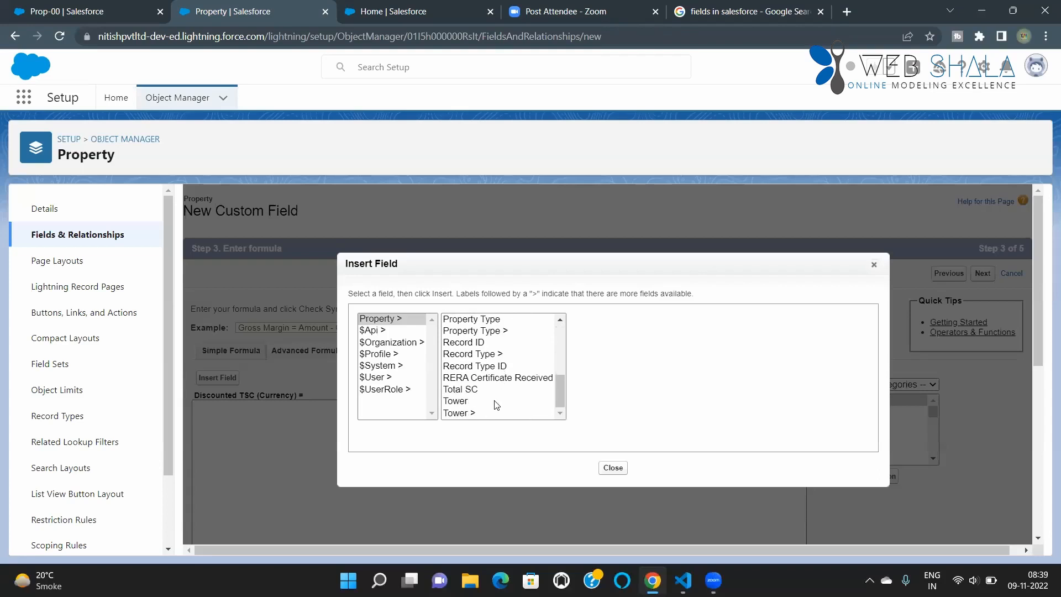
{"action": "left_click", "coordinate": [471, 390]}
{"action": "left_click", "coordinate": [612, 395]}
{"action": "scroll", "coordinate": [442, 398], "scroll_direction": "up", "scroll_amount": 1}
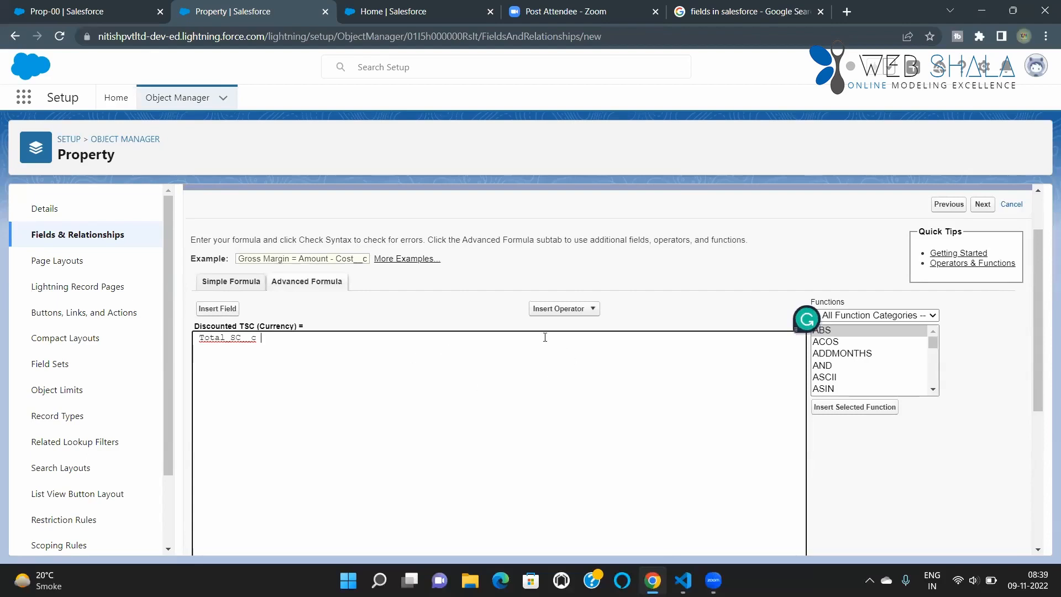
{"action": "left_click", "coordinate": [564, 308]}
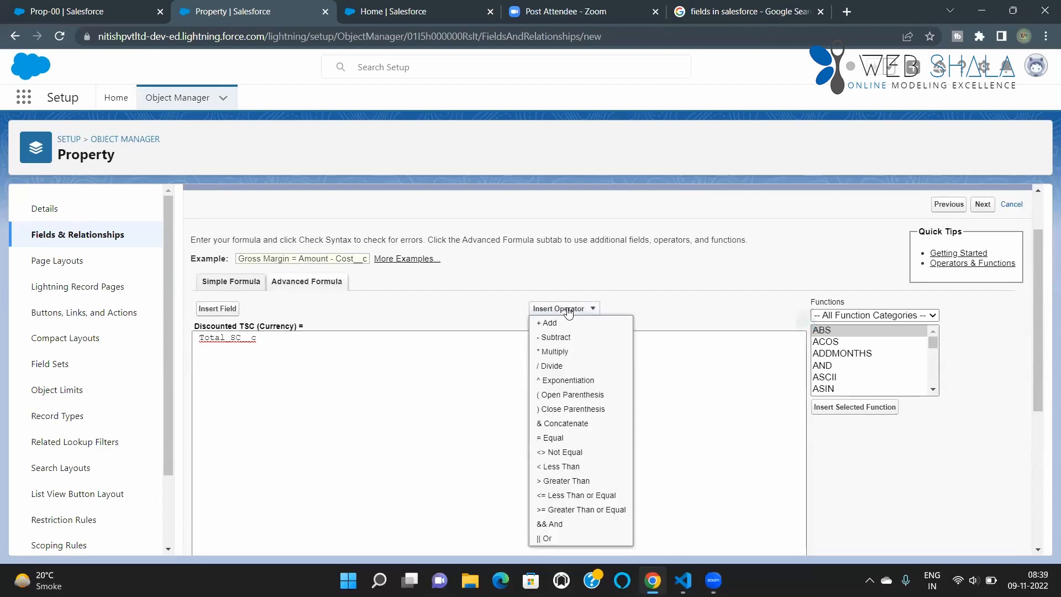
{"action": "left_click", "coordinate": [563, 337]}
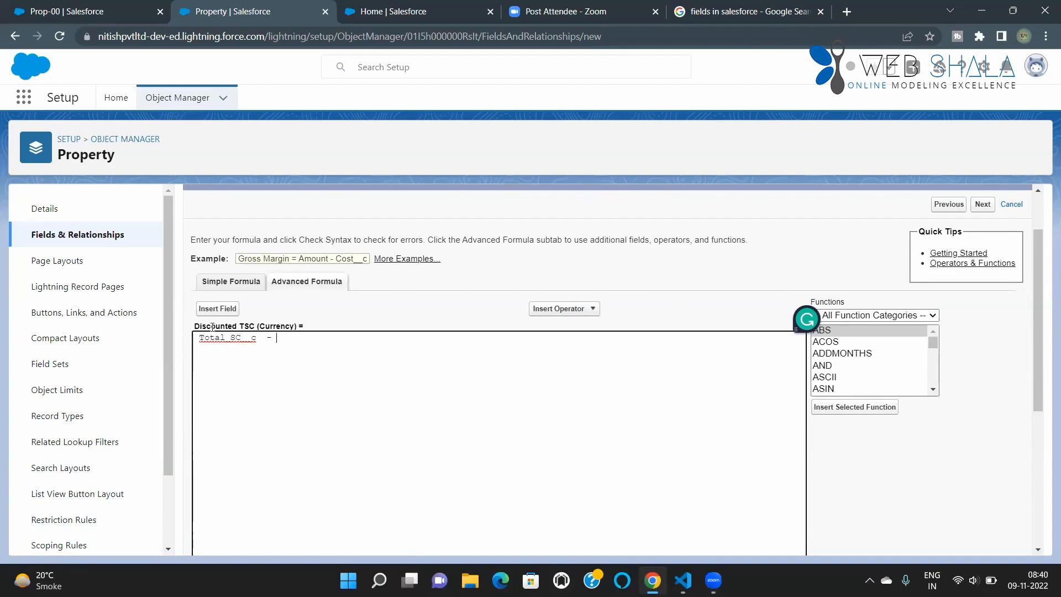
Step: Insert Total SC again after the minus sign in the formula and follow it with a multiply operator
{"action": "left_click", "coordinate": [225, 314]}
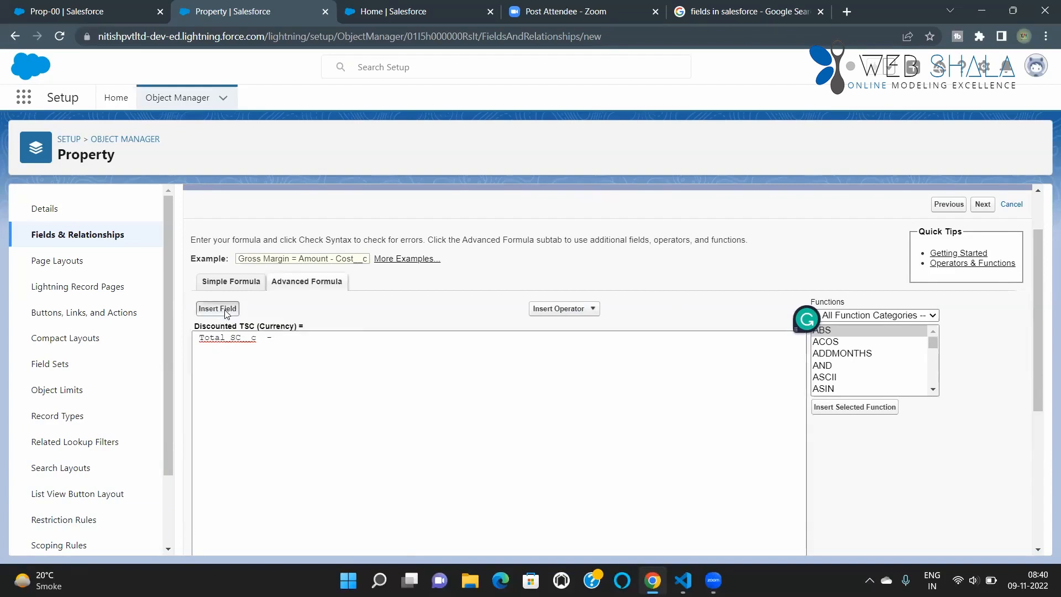
{"action": "scroll", "coordinate": [557, 387], "scroll_direction": "down", "scroll_amount": 1}
{"action": "scroll", "coordinate": [558, 391], "scroll_direction": "down", "scroll_amount": 3}
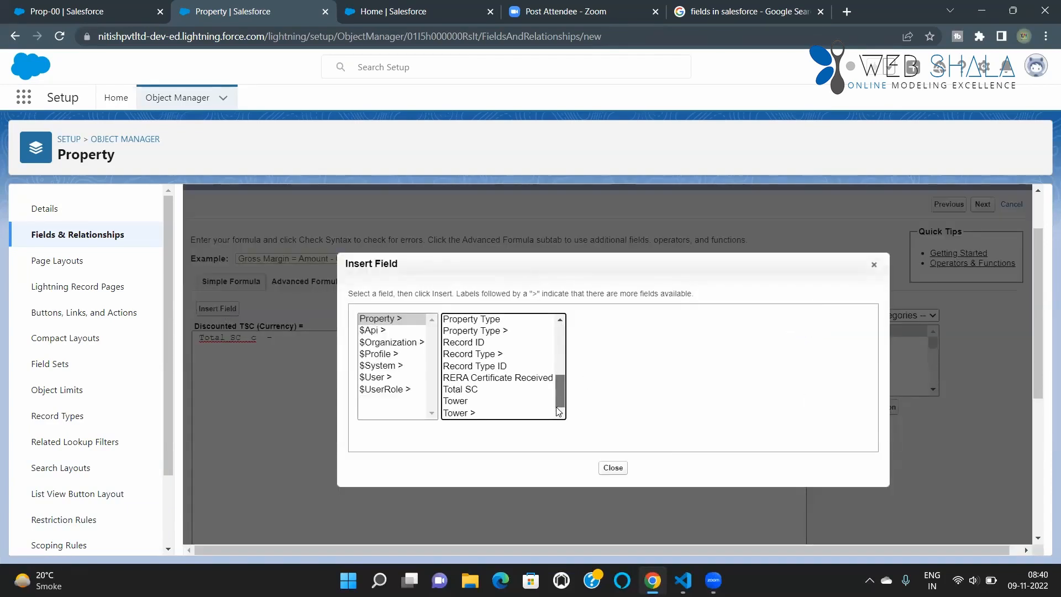
{"action": "left_click", "coordinate": [476, 390]}
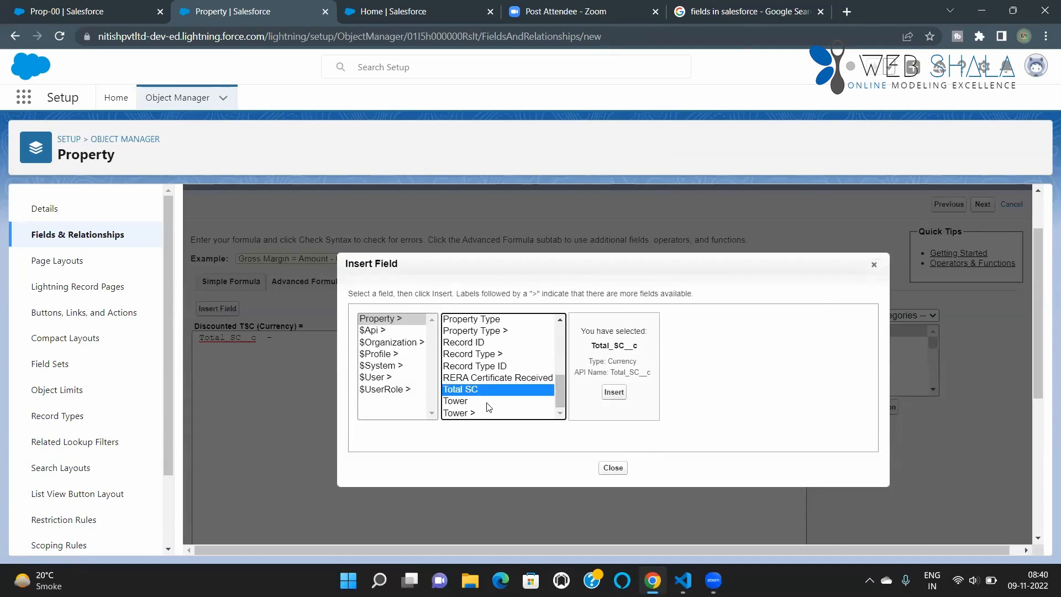
{"action": "left_click", "coordinate": [614, 392]}
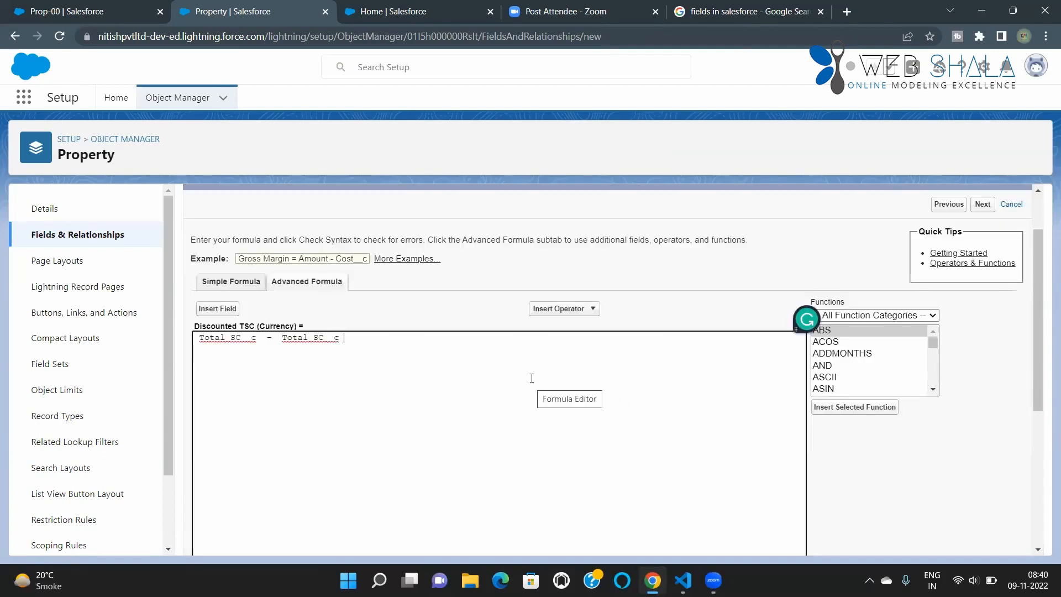
{"action": "left_click", "coordinate": [572, 313]}
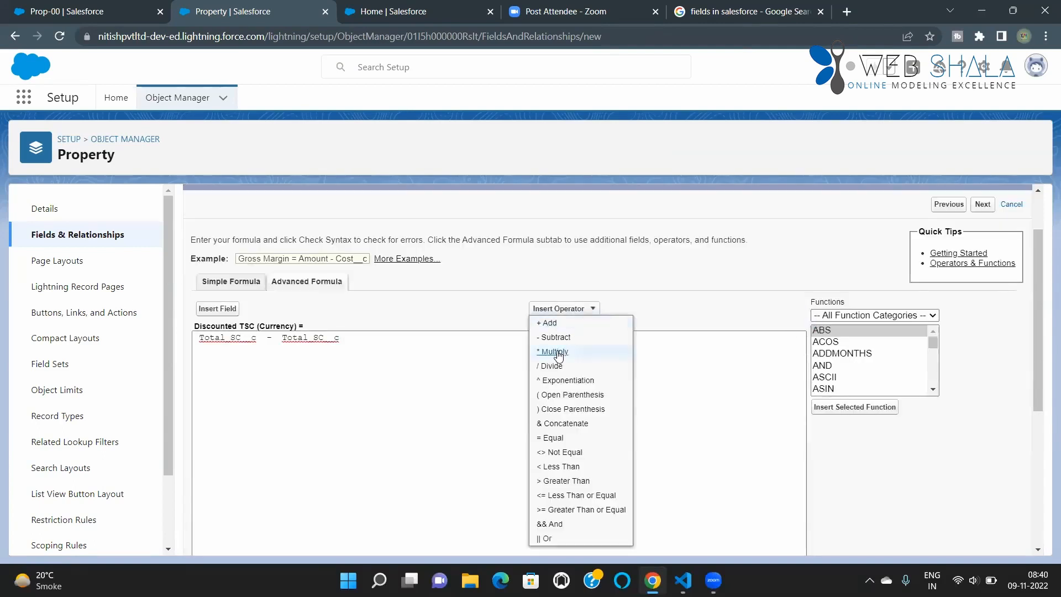
{"action": "left_click", "coordinate": [554, 352]}
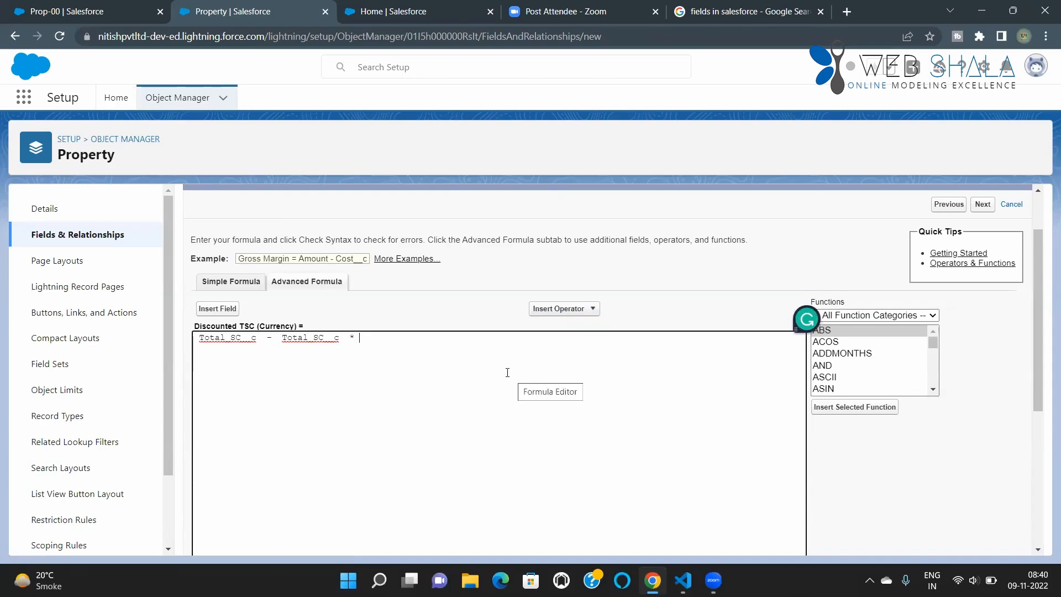
Step: Insert the Discount field of the related Tower, Tower__r.Discount__c, after the multiply operator
{"action": "left_click", "coordinate": [218, 309]}
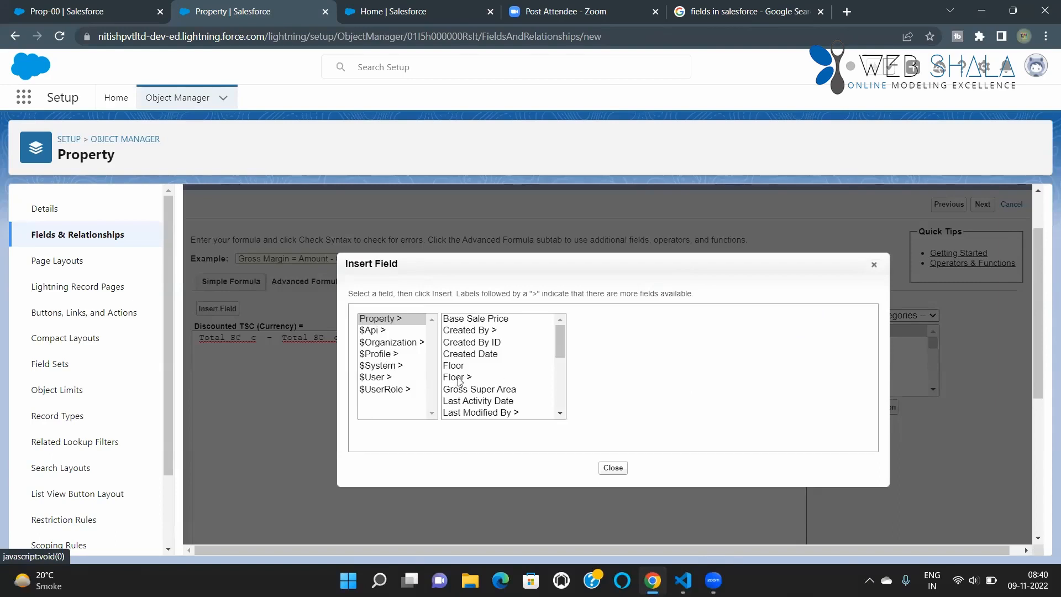
{"action": "scroll", "coordinate": [564, 399], "scroll_direction": "down", "scroll_amount": 1}
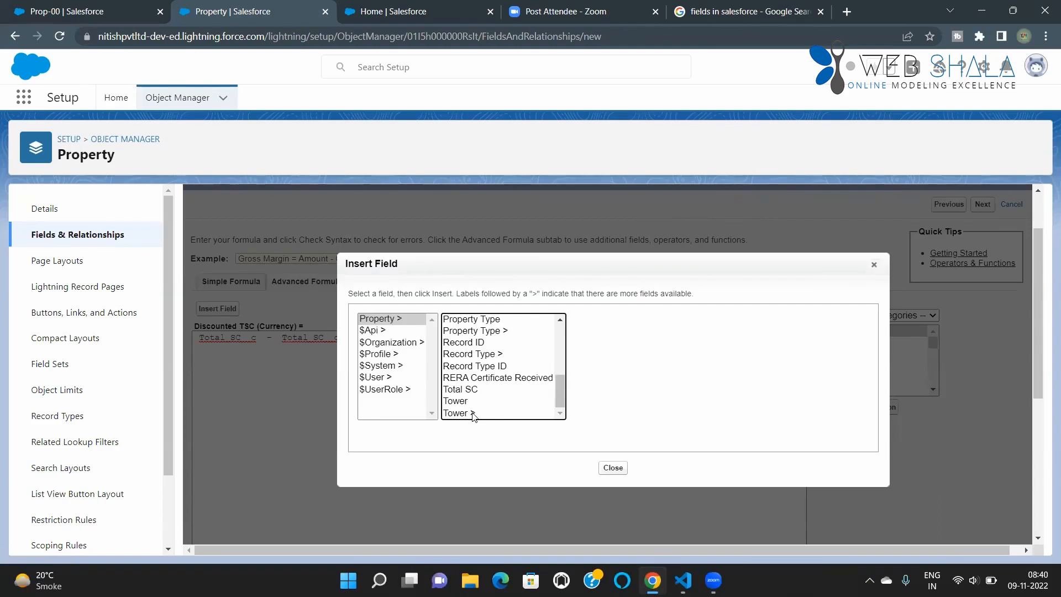
{"action": "scroll", "coordinate": [473, 416], "scroll_direction": "down", "scroll_amount": 3}
{"action": "scroll", "coordinate": [473, 415], "scroll_direction": "up", "scroll_amount": 2}
{"action": "scroll", "coordinate": [472, 414], "scroll_direction": "down", "scroll_amount": 2}
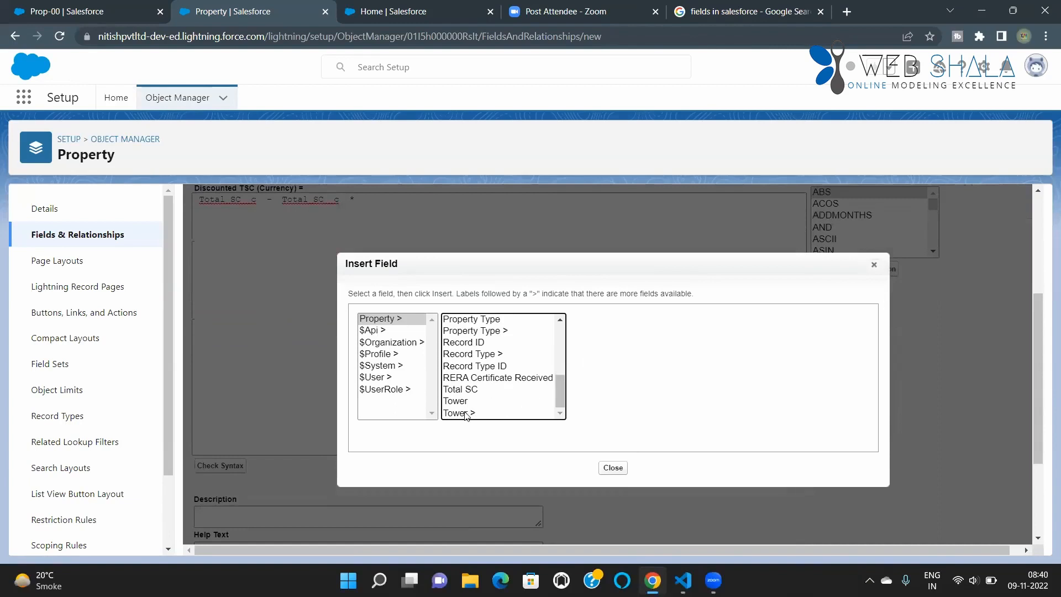
{"action": "left_click", "coordinate": [467, 414]}
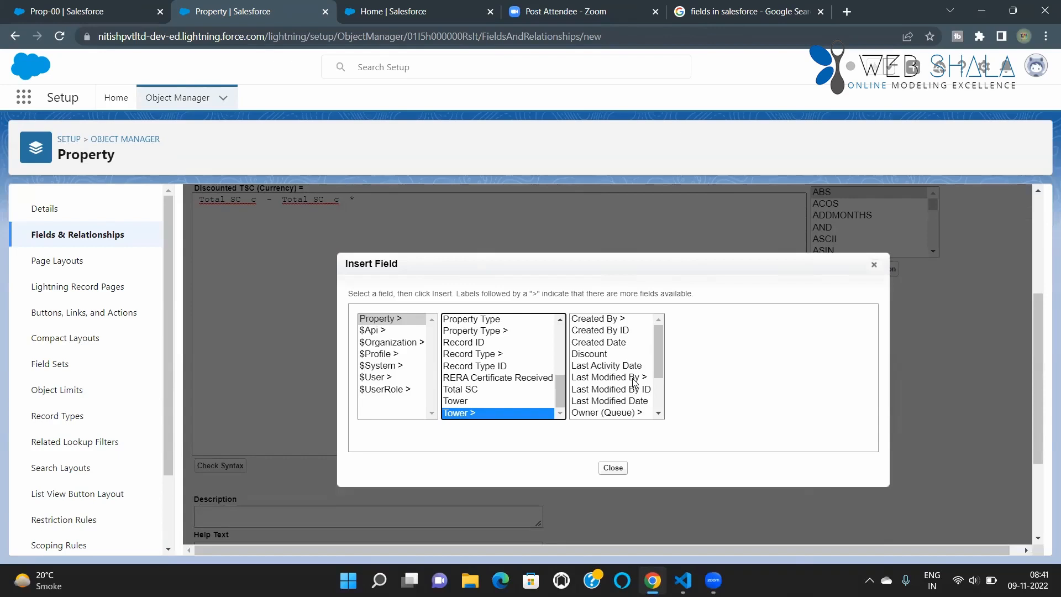
{"action": "mouse_move", "coordinate": [656, 368]}
{"action": "left_mouse_down"}
{"action": "mouse_move", "coordinate": [653, 416]}
{"action": "mouse_move", "coordinate": [660, 357]}
{"action": "left_mouse_up"}
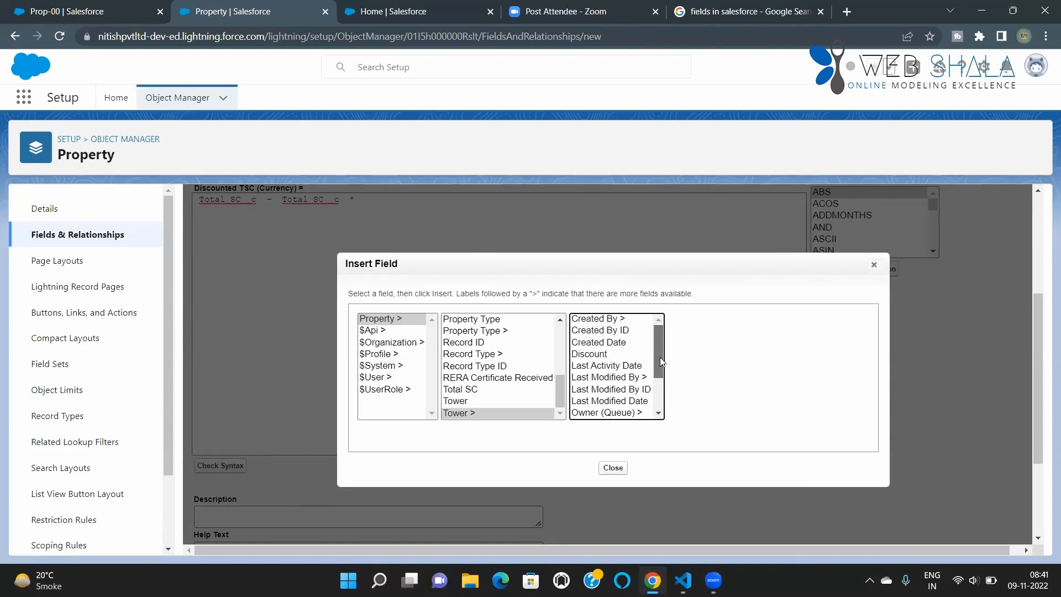
{"action": "left_click", "coordinate": [587, 354]}
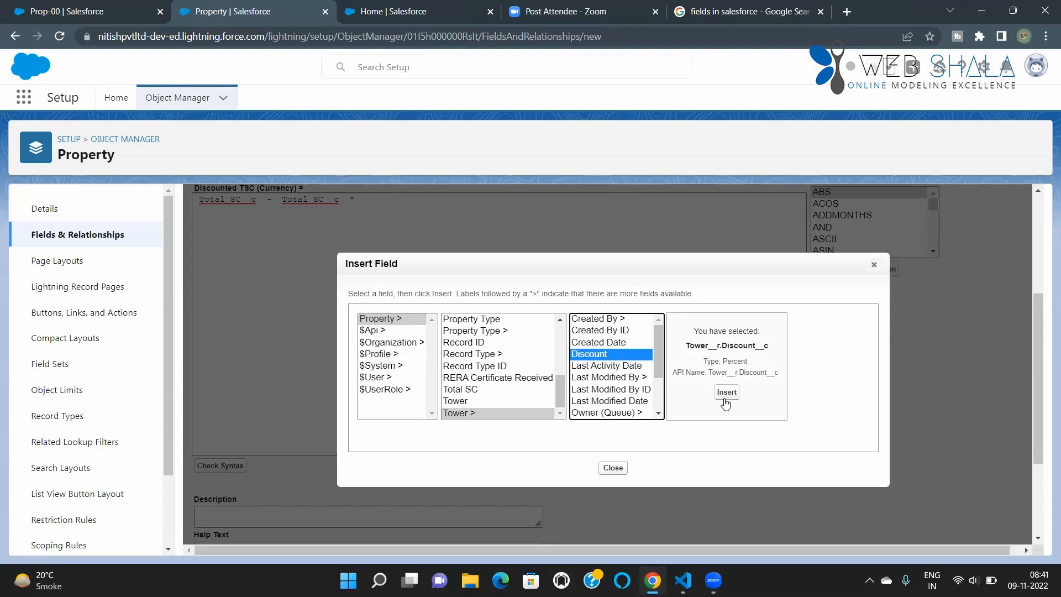
{"action": "left_click", "coordinate": [726, 391]}
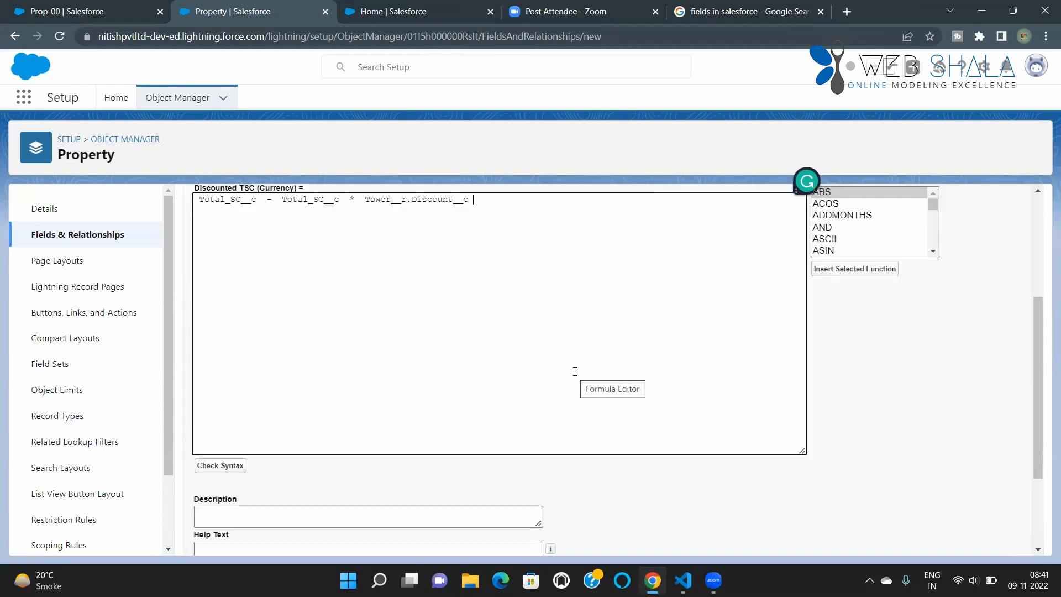
Step: Enclose Total_SC__c * Tower__r.Discount__c in parentheses and check the formula's syntax
{"action": "scroll", "coordinate": [581, 376], "scroll_direction": "up", "scroll_amount": 3}
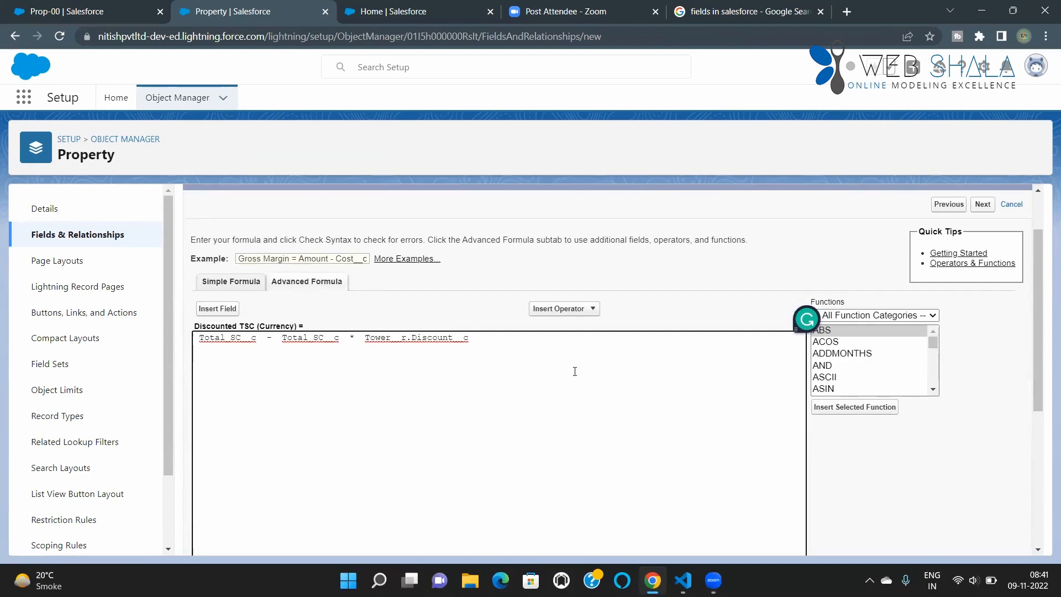
{"action": "left_click", "coordinate": [282, 339]}
{"action": "type", "text": "("}
{"action": "left_click", "coordinate": [490, 340]}
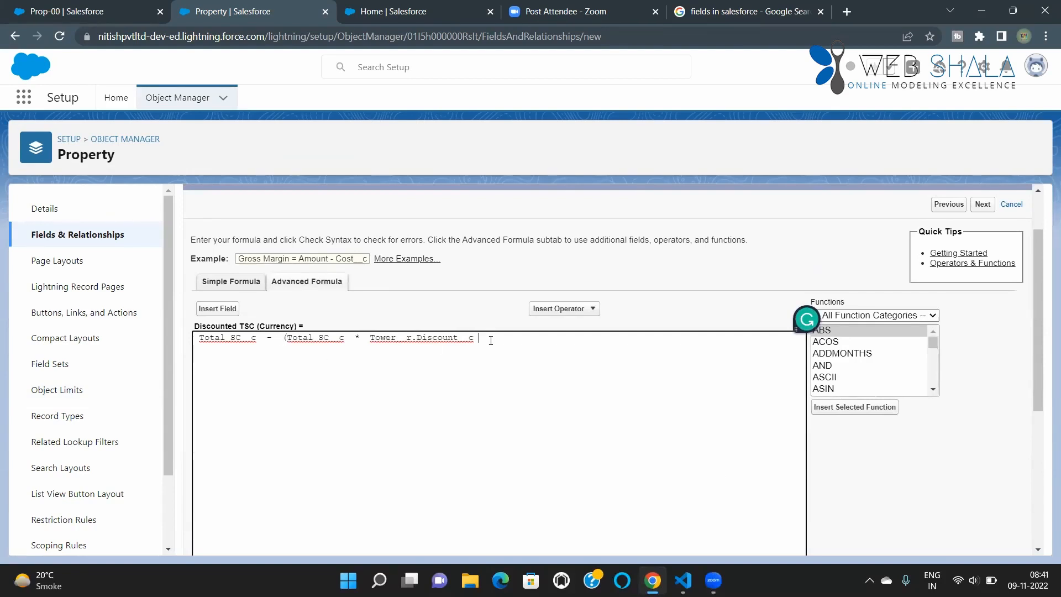
{"action": "type", "text": ")"}
{"action": "scroll", "coordinate": [308, 418], "scroll_direction": "down", "scroll_amount": 4}
{"action": "scroll", "coordinate": [307, 418], "scroll_direction": "down", "scroll_amount": 1}
{"action": "left_click", "coordinate": [220, 331]}
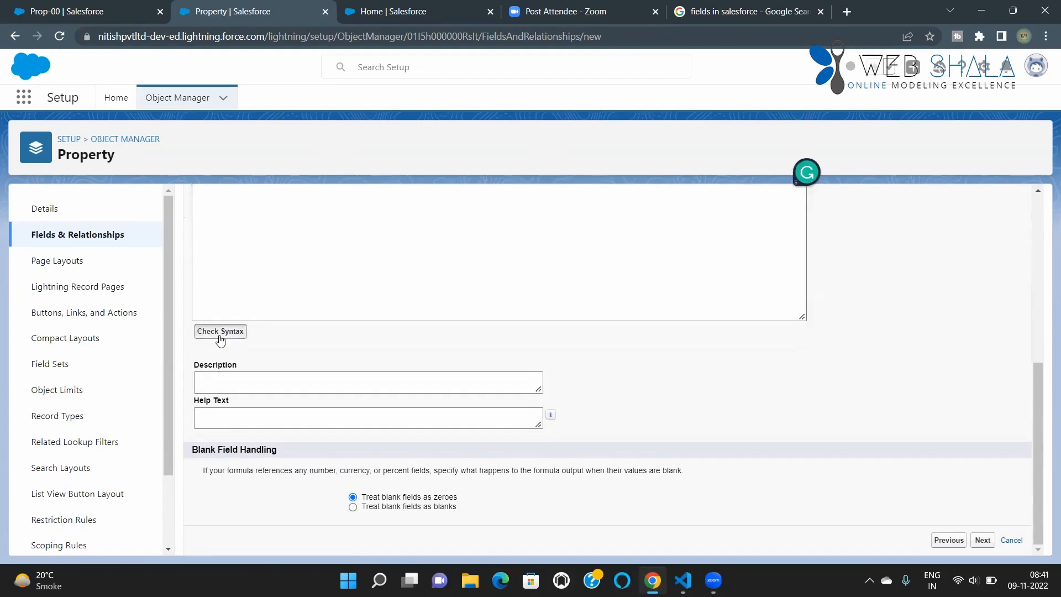
{"action": "scroll", "coordinate": [308, 373], "scroll_direction": "down", "scroll_amount": 5}
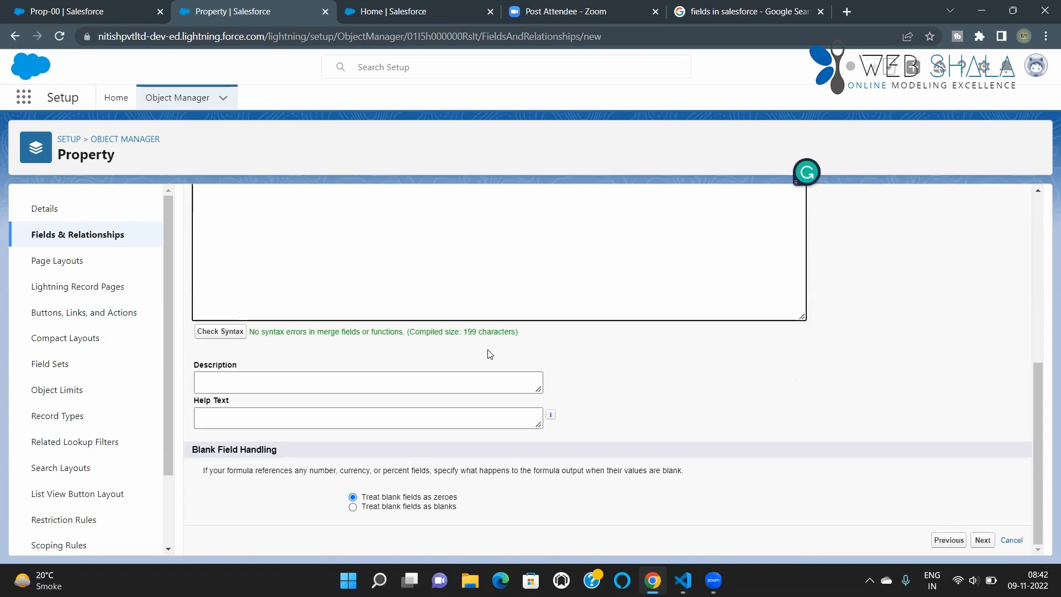
Step: Accept the default field-level security and Property Layout placement for Discounted TSC and save the field
{"action": "left_click", "coordinate": [983, 541]}
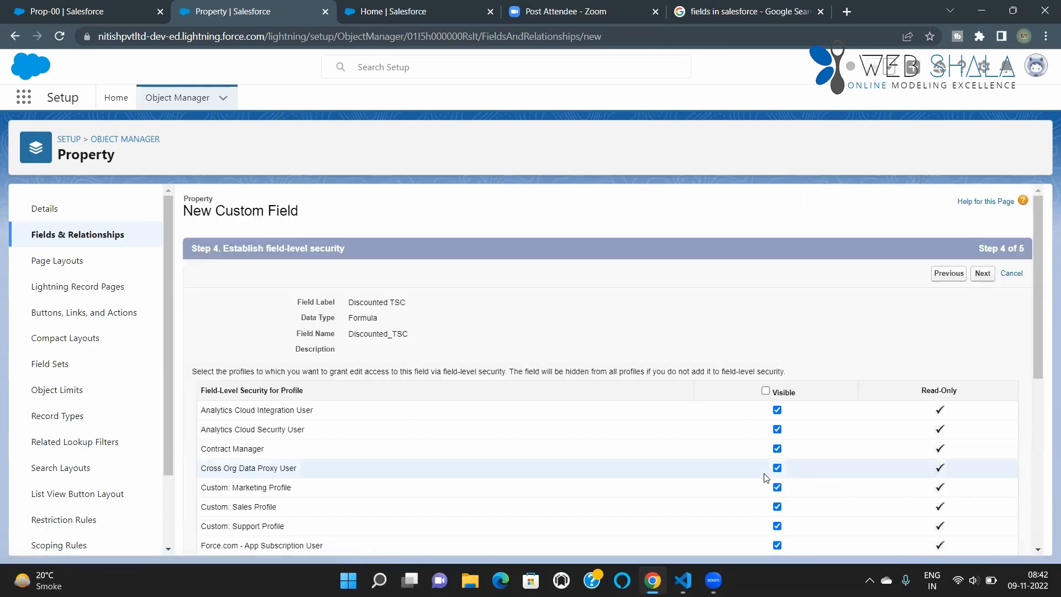
{"action": "scroll", "coordinate": [772, 476], "scroll_direction": "down", "scroll_amount": 7}
{"action": "left_click", "coordinate": [981, 540]}
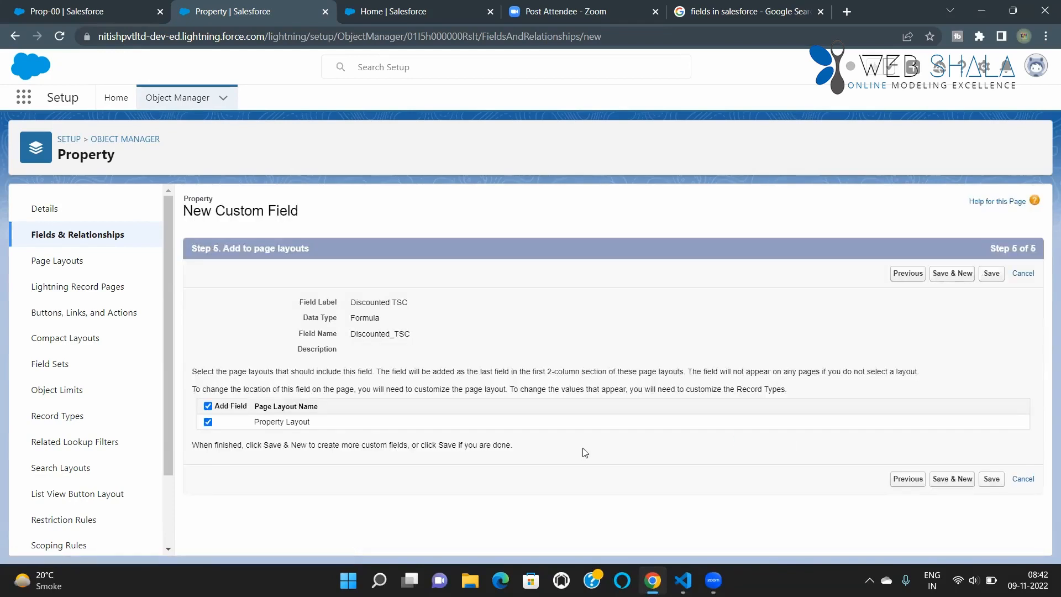
{"action": "left_click", "coordinate": [991, 482]}
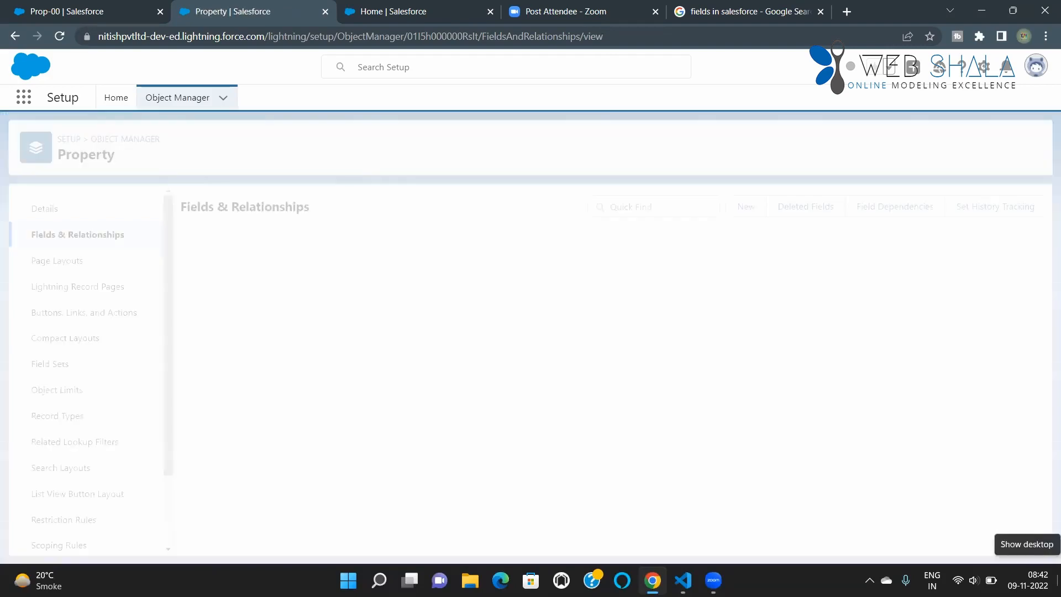
Step: Reload the Prop-00 record and examine its Total SC and Discounted TSC values
{"action": "left_click", "coordinate": [50, 12]}
{"action": "left_click", "coordinate": [60, 36]}
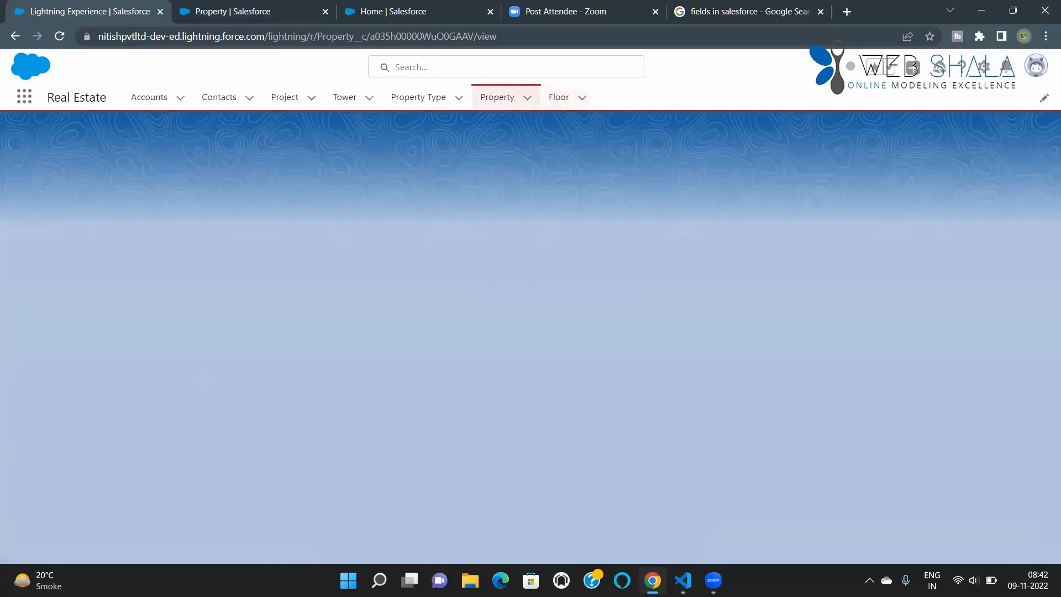
{"action": "scroll", "coordinate": [237, 464], "scroll_direction": "down", "scroll_amount": 2}
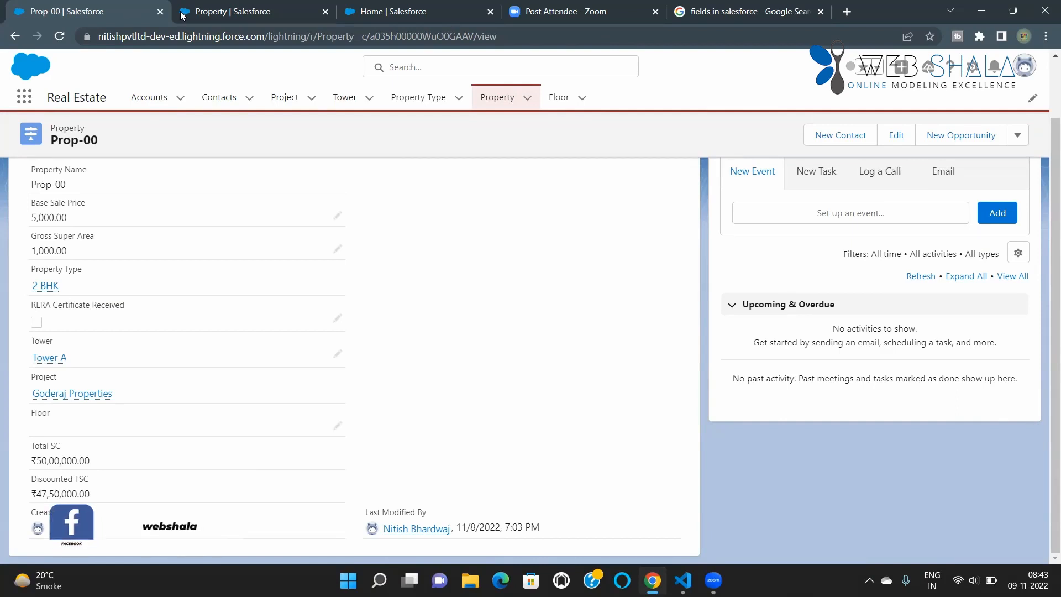
Step: Return to the Property object's fields and start another custom field with Formula as its data type
{"action": "key", "text": "ctrl+Tab"}
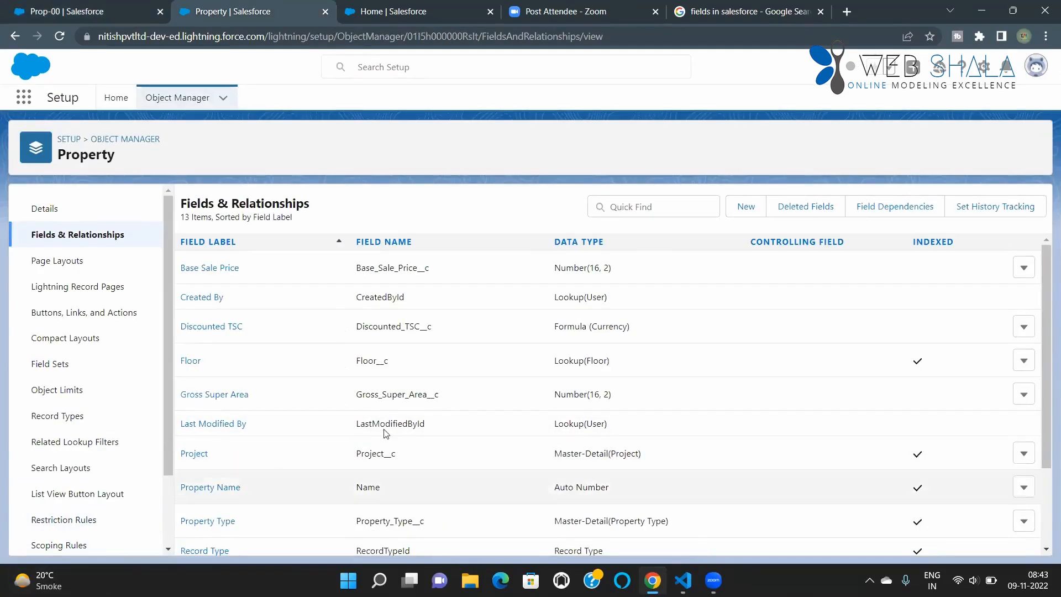
{"action": "left_click", "coordinate": [754, 215]}
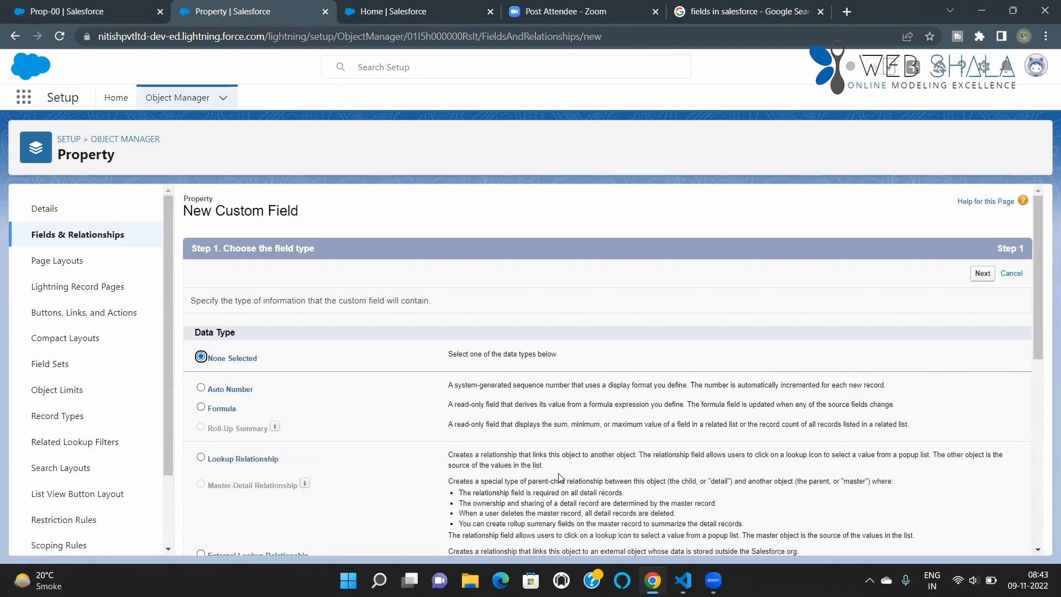
{"action": "left_click", "coordinate": [201, 407]}
{"action": "left_click", "coordinate": [982, 273]}
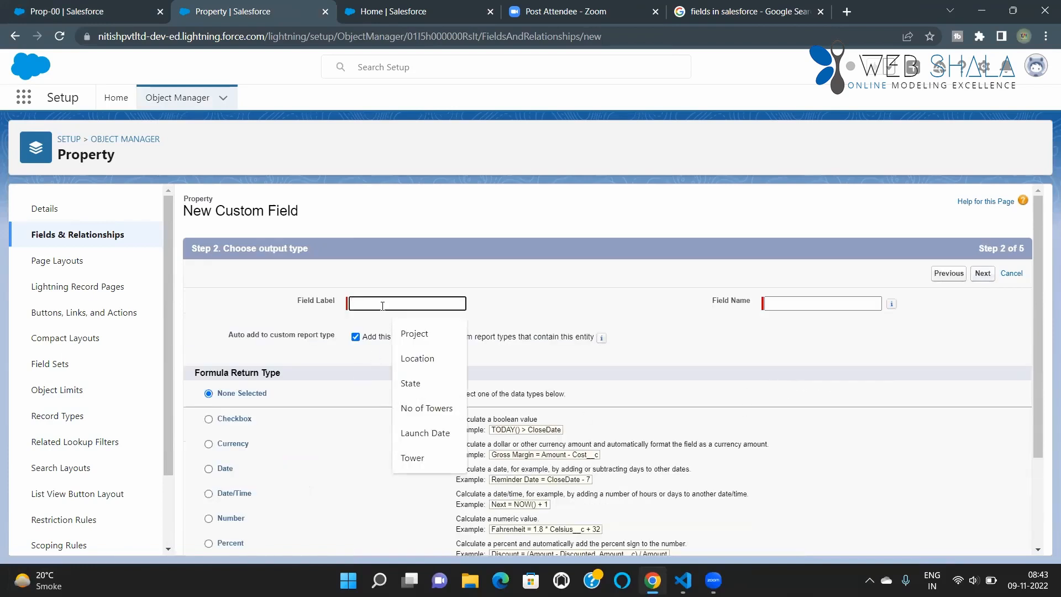
Step: Label the formula field Value t and let its field name fill in automatically
{"action": "type", "text": "V"}
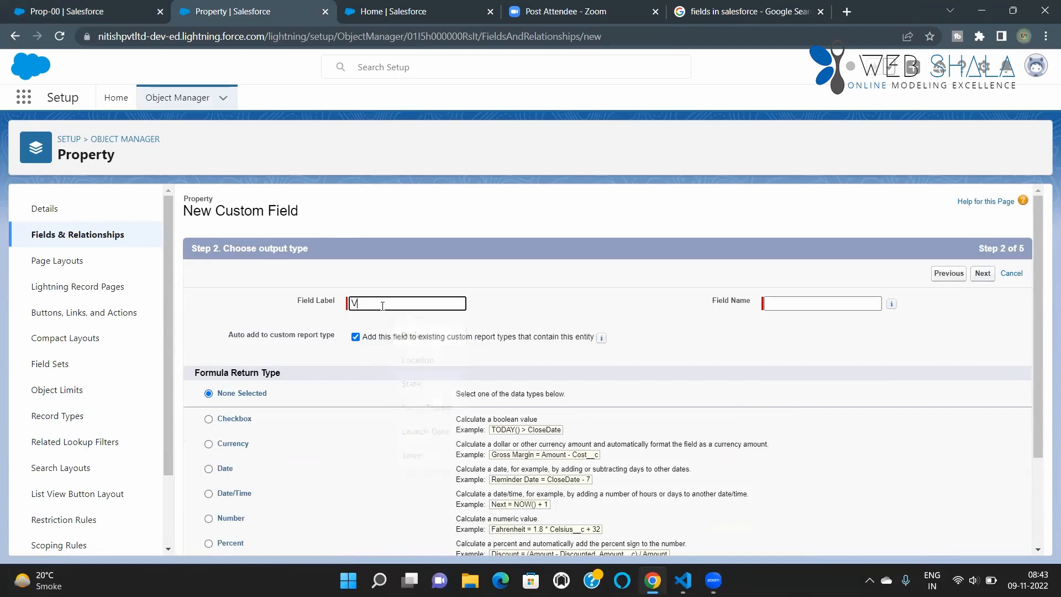
{"action": "type", "text": "alue t"}
{"action": "left_click", "coordinate": [867, 303]}
Step: Set the formula return type to Date and proceed to the empty formula editor for Value t
{"action": "scroll", "coordinate": [419, 409], "scroll_direction": "down", "scroll_amount": 1}
{"action": "scroll", "coordinate": [418, 410], "scroll_direction": "down", "scroll_amount": 2}
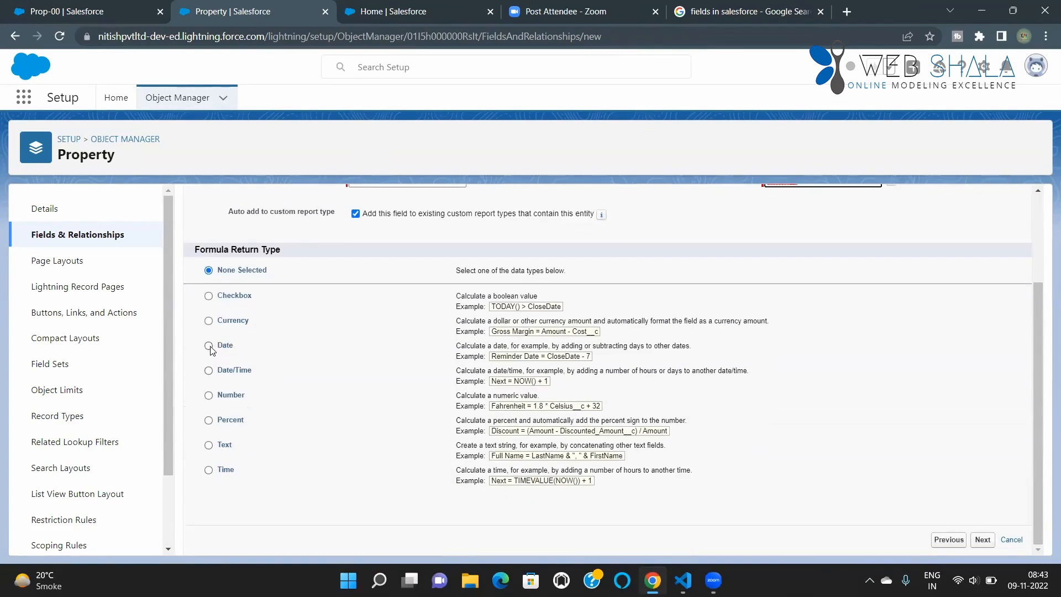
{"action": "left_click", "coordinate": [210, 347]}
{"action": "left_click", "coordinate": [976, 539]}
{"action": "scroll", "coordinate": [609, 485], "scroll_direction": "down", "scroll_amount": 1}
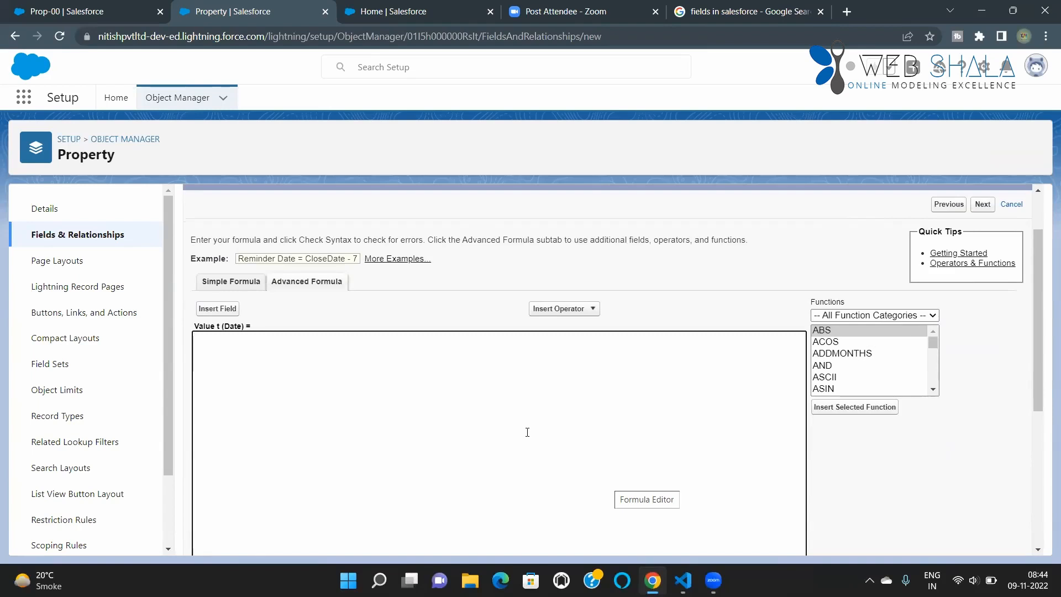
Step: Look through the full list of functions available for the Value t formula
{"action": "scroll", "coordinate": [856, 369], "scroll_direction": "down", "scroll_amount": 2}
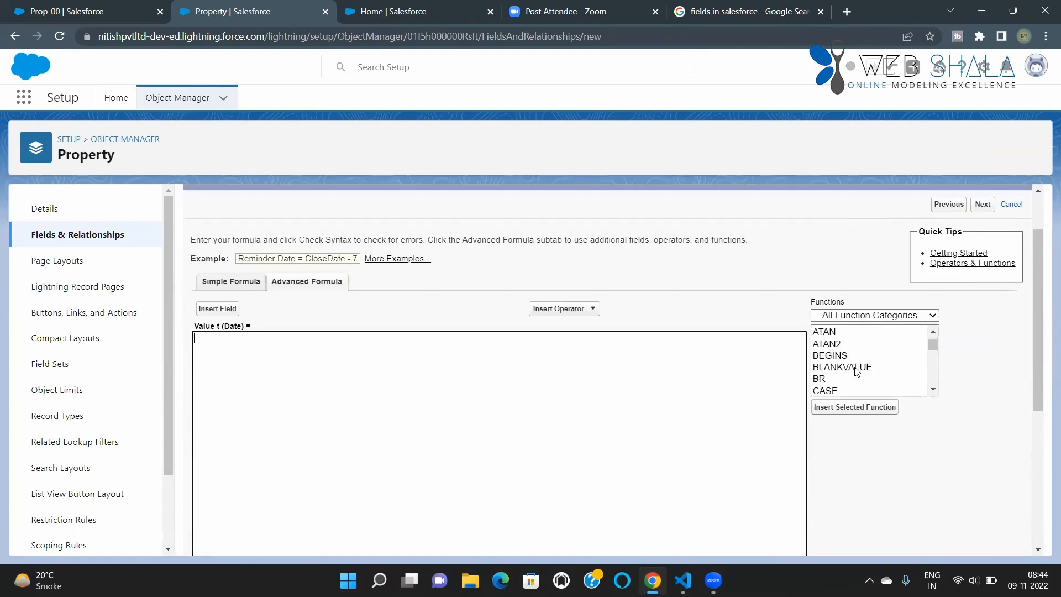
{"action": "scroll", "coordinate": [856, 368], "scroll_direction": "down", "scroll_amount": 4}
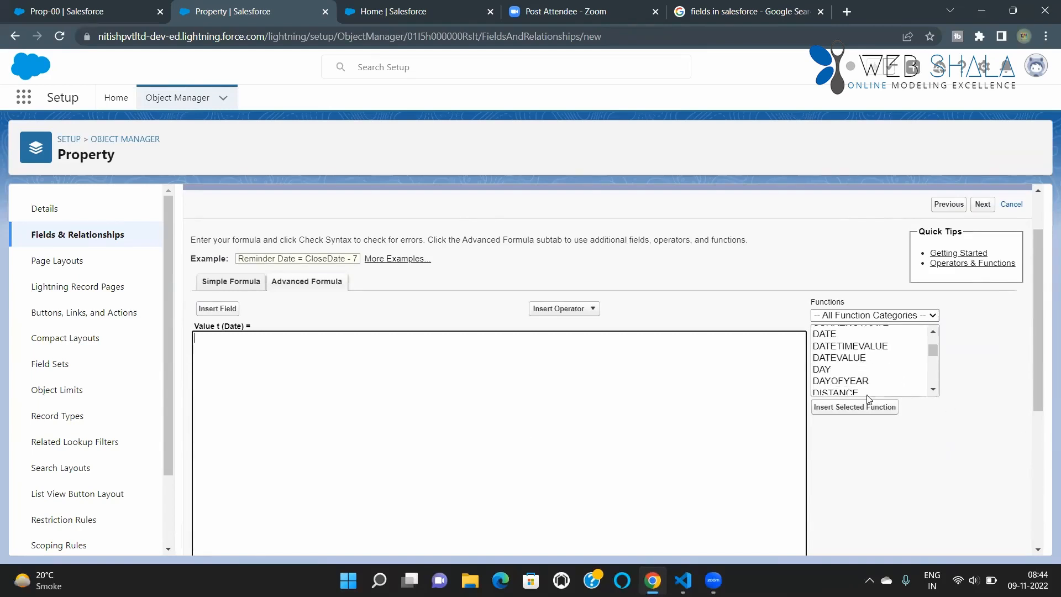
{"action": "scroll", "coordinate": [894, 366], "scroll_direction": "down", "scroll_amount": 4}
{"action": "scroll", "coordinate": [895, 366], "scroll_direction": "down", "scroll_amount": 4}
{"action": "scroll", "coordinate": [895, 366], "scroll_direction": "down", "scroll_amount": 4}
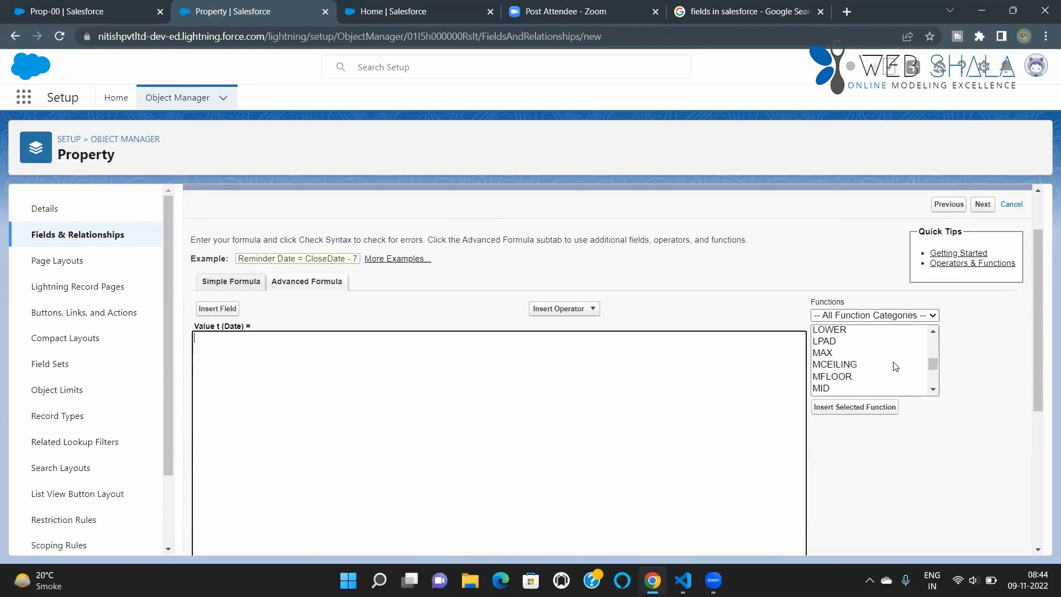
{"action": "scroll", "coordinate": [895, 370], "scroll_direction": "up", "scroll_amount": 6}
{"action": "scroll", "coordinate": [895, 372], "scroll_direction": "up", "scroll_amount": 10}
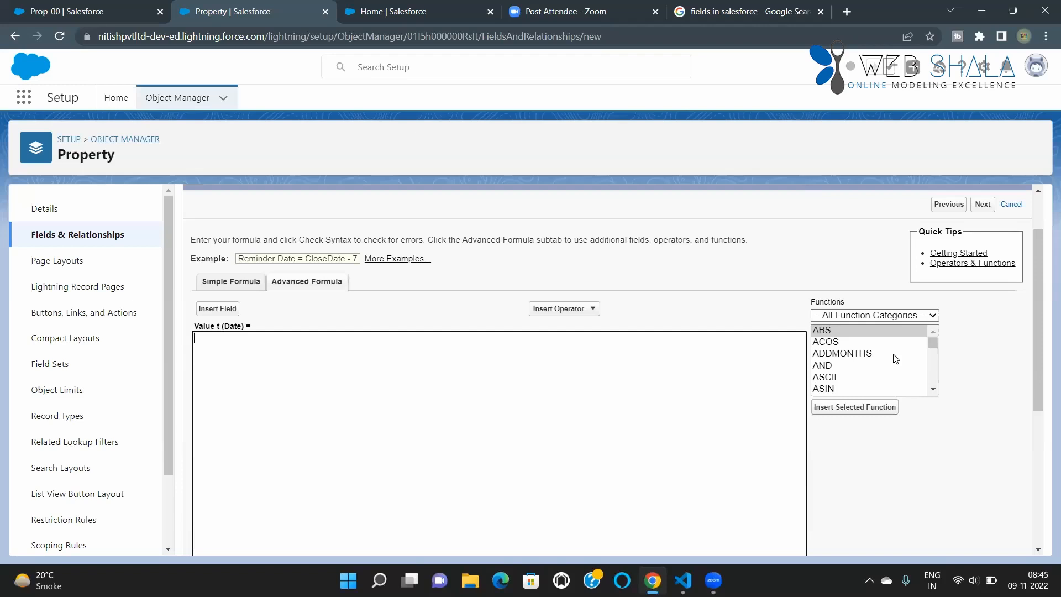
Step: Filter the formula functions to the Date & Time category and look through its entries
{"action": "left_click", "coordinate": [894, 316]}
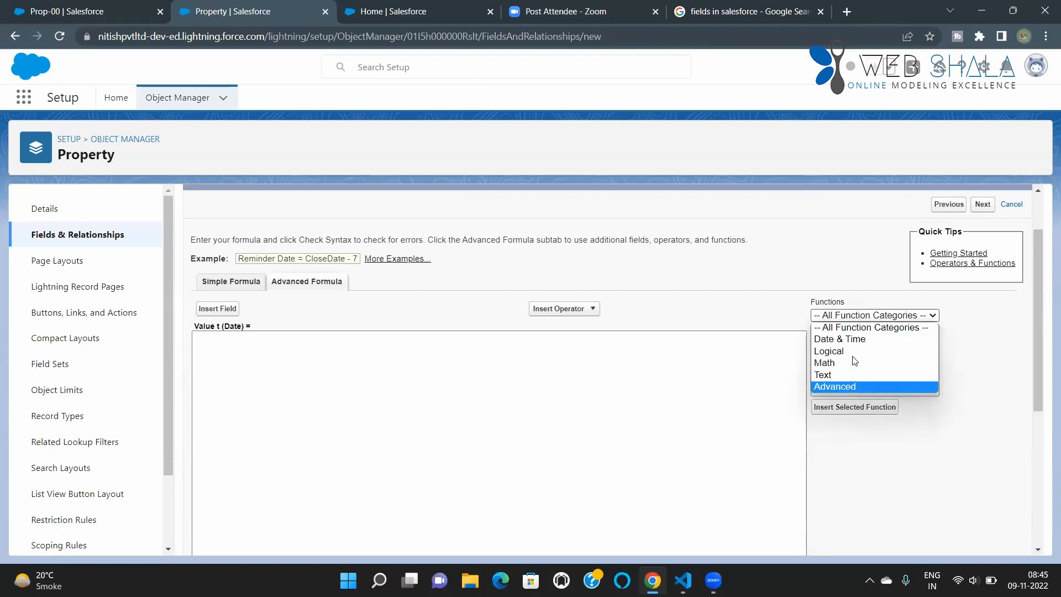
{"action": "left_click", "coordinate": [860, 343]}
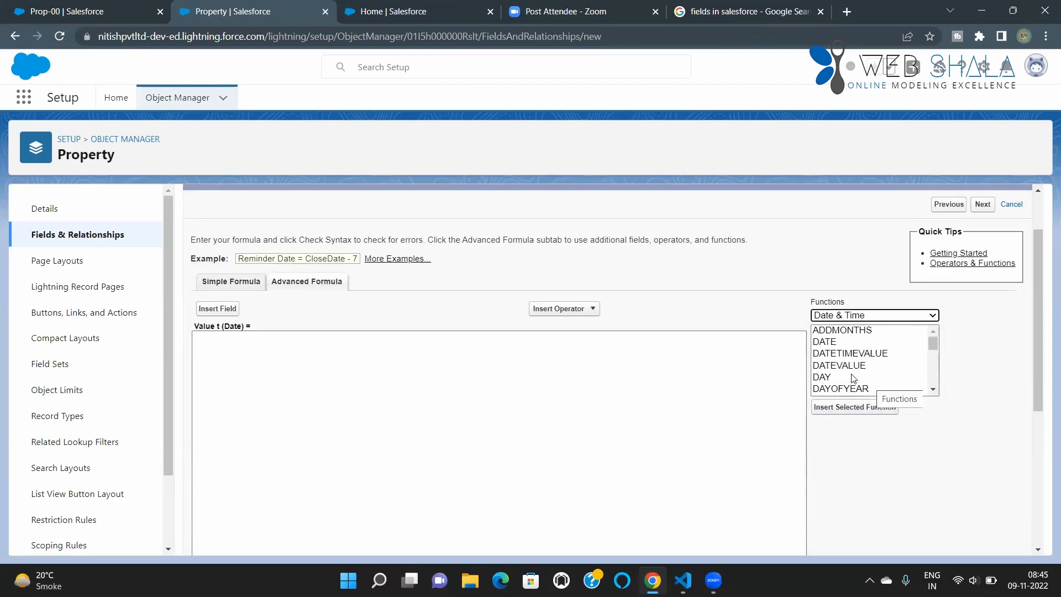
{"action": "scroll", "coordinate": [852, 378], "scroll_direction": "down", "scroll_amount": 2}
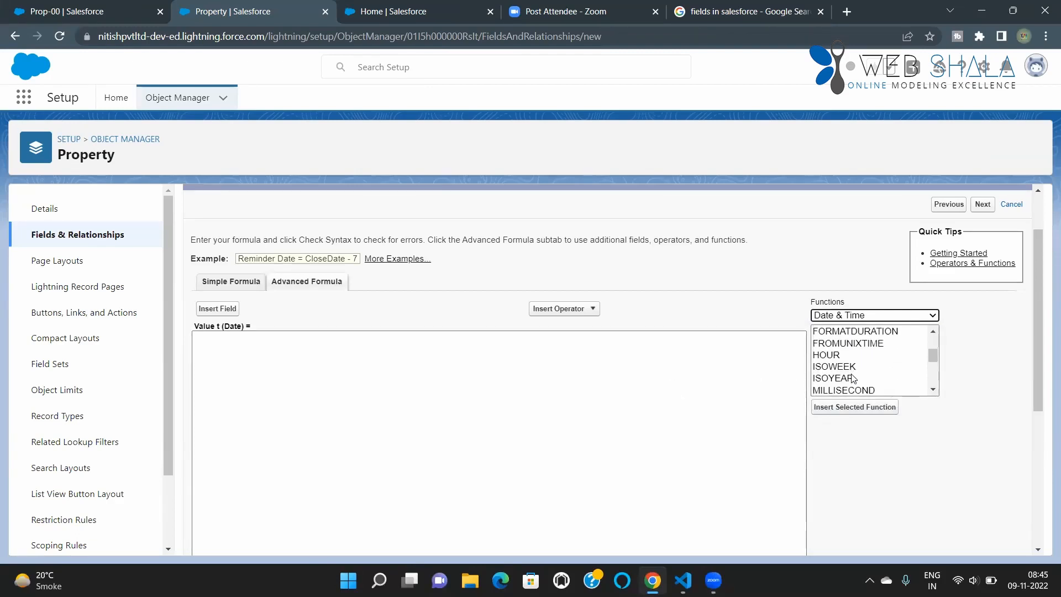
{"action": "scroll", "coordinate": [851, 380], "scroll_direction": "up", "scroll_amount": 4}
{"action": "scroll", "coordinate": [763, 453], "scroll_direction": "down", "scroll_amount": 1}
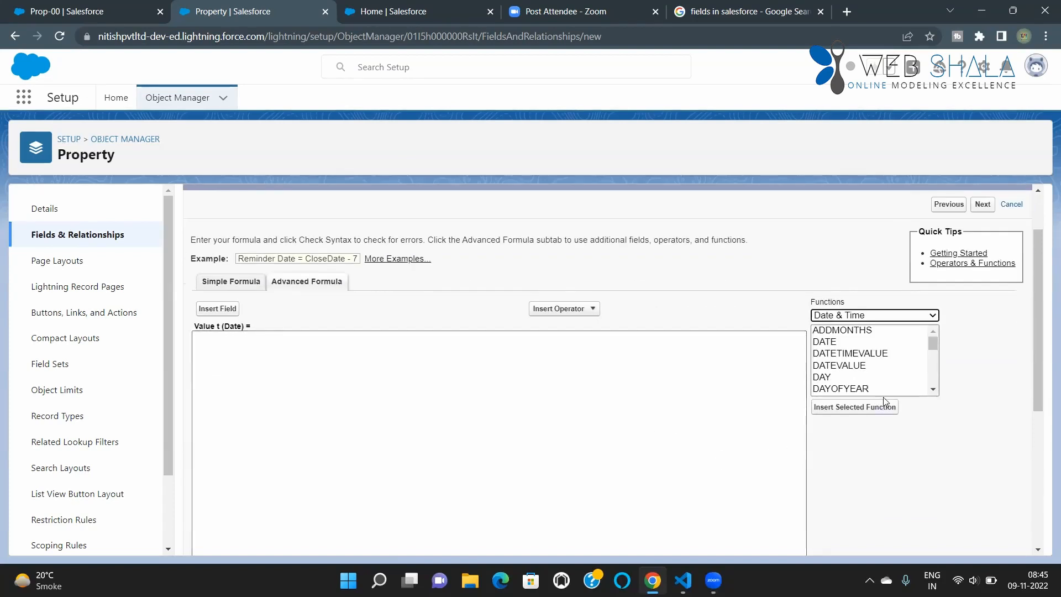
{"action": "scroll", "coordinate": [863, 377], "scroll_direction": "down", "scroll_amount": 2}
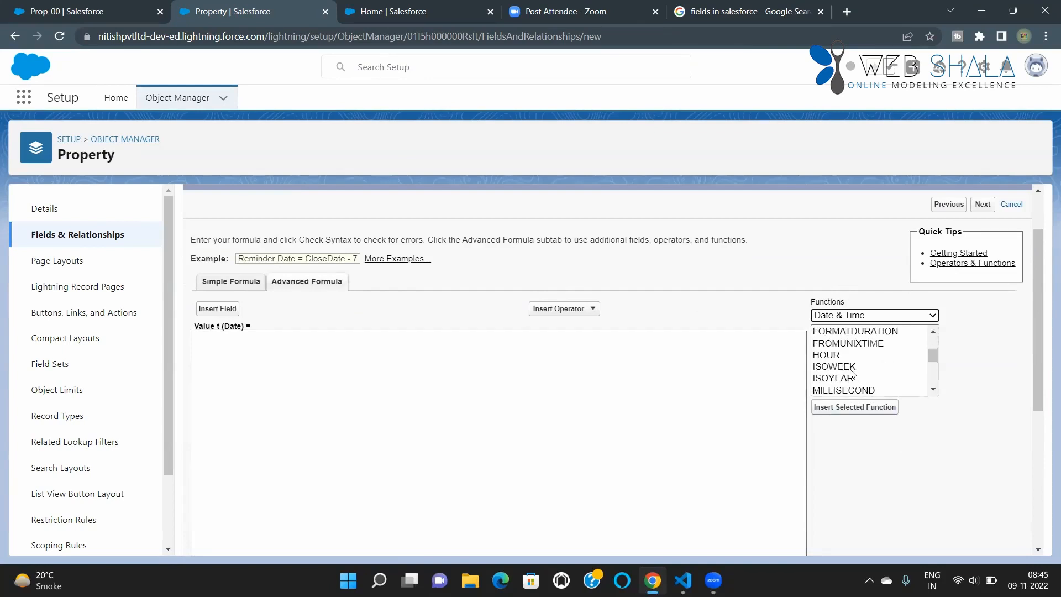
{"action": "scroll", "coordinate": [858, 371], "scroll_direction": "down", "scroll_amount": 3}
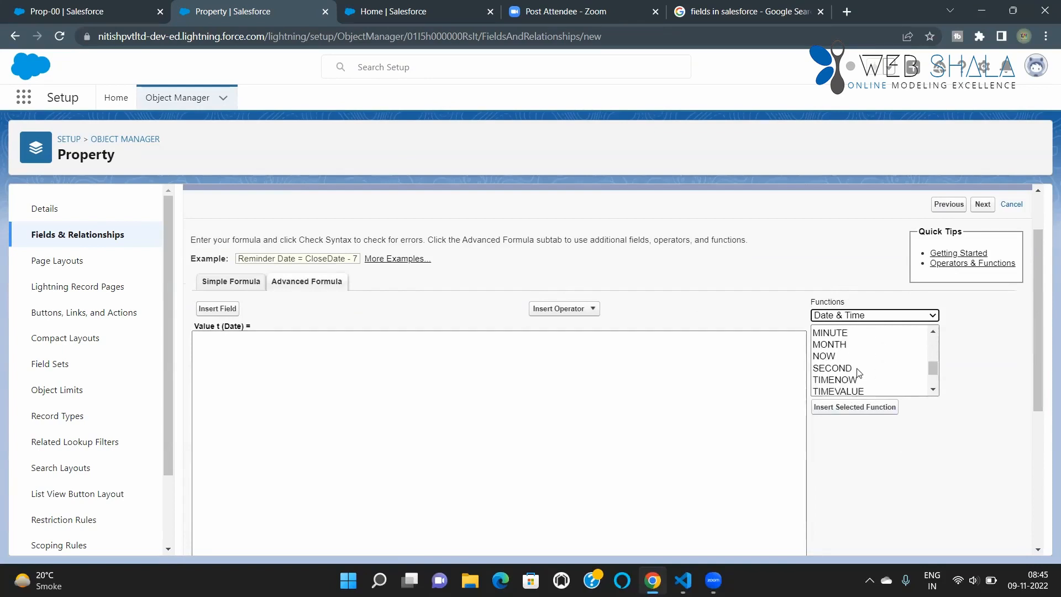
{"action": "scroll", "coordinate": [837, 387], "scroll_direction": "down", "scroll_amount": 2}
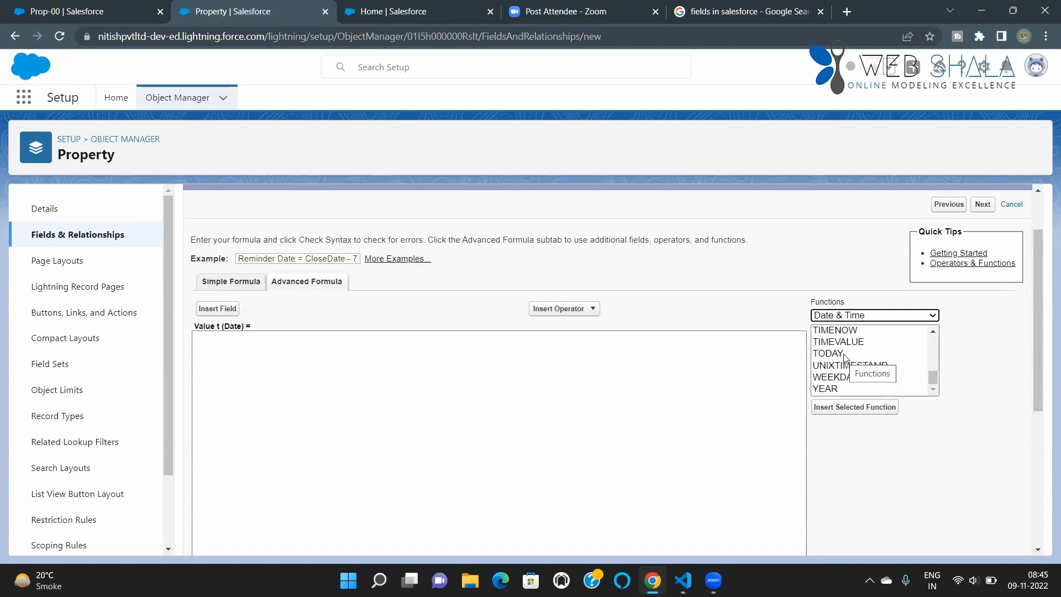
{"action": "scroll", "coordinate": [844, 356], "scroll_direction": "up", "scroll_amount": 2}
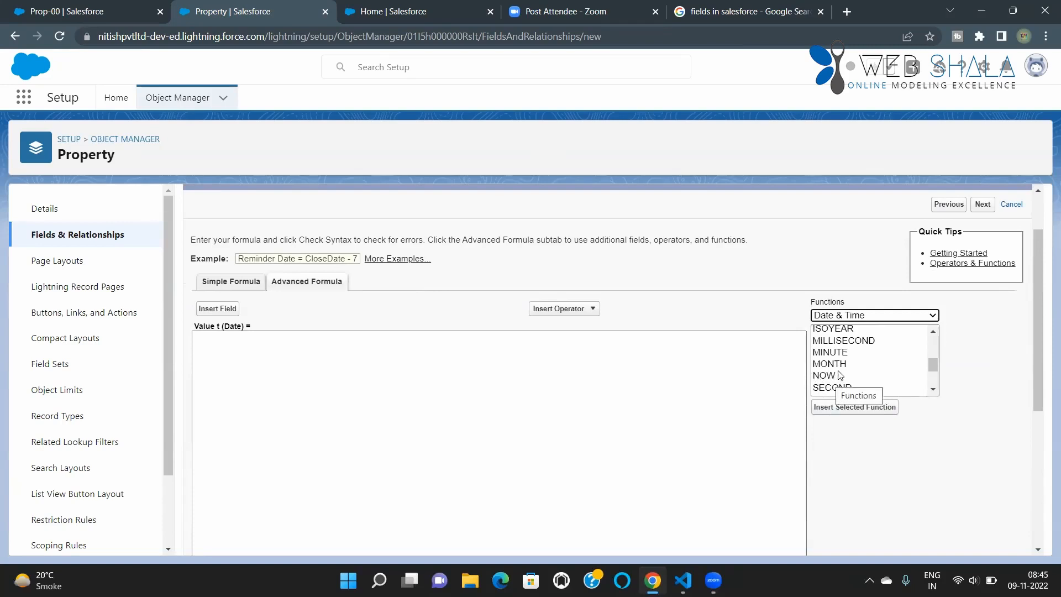
{"action": "scroll", "coordinate": [839, 376], "scroll_direction": "down", "scroll_amount": 2}
{"action": "scroll", "coordinate": [837, 378], "scroll_direction": "up", "scroll_amount": 2}
Step: Read the descriptions of the NOW, TODAY and UNIXTIMESTAMP functions in the Date & Time category
{"action": "left_click", "coordinate": [830, 377]}
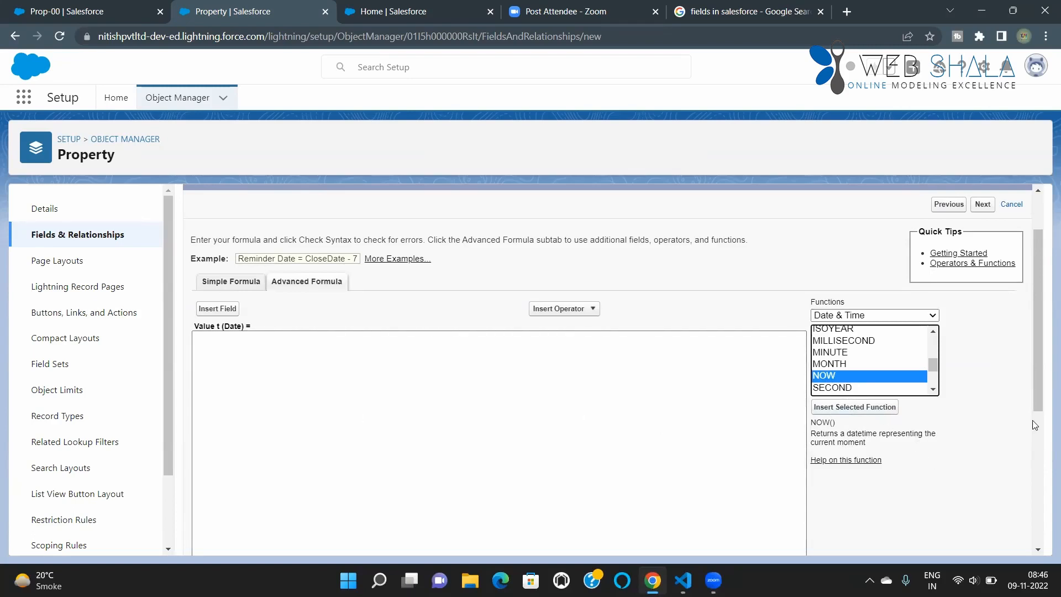
{"action": "scroll", "coordinate": [840, 364], "scroll_direction": "down", "scroll_amount": 2}
{"action": "left_click", "coordinate": [838, 353]}
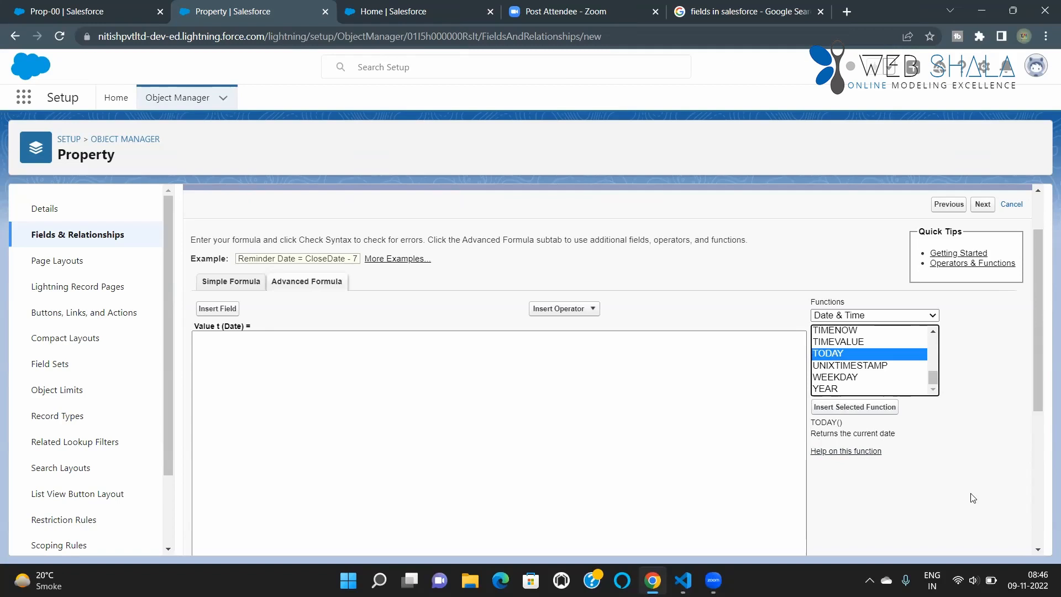
{"action": "left_click", "coordinate": [850, 365]}
{"action": "scroll", "coordinate": [850, 368], "scroll_direction": "up", "scroll_amount": 2}
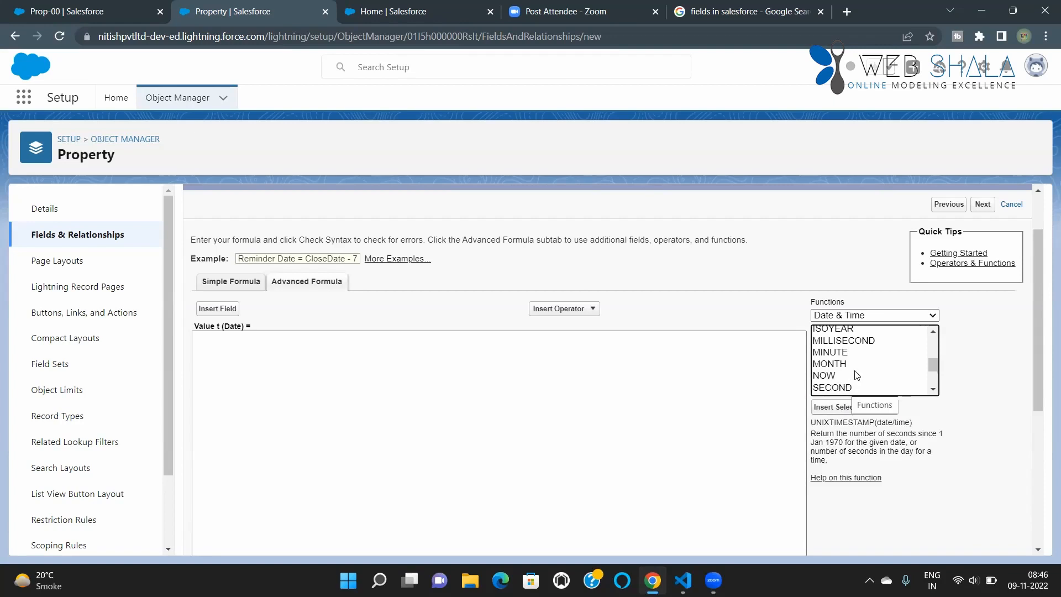
{"action": "scroll", "coordinate": [856, 369], "scroll_direction": "up", "scroll_amount": 2}
{"action": "scroll", "coordinate": [851, 381], "scroll_direction": "down", "scroll_amount": 1}
{"action": "scroll", "coordinate": [852, 377], "scroll_direction": "up", "scroll_amount": 1}
{"action": "scroll", "coordinate": [848, 376], "scroll_direction": "up", "scroll_amount": 4}
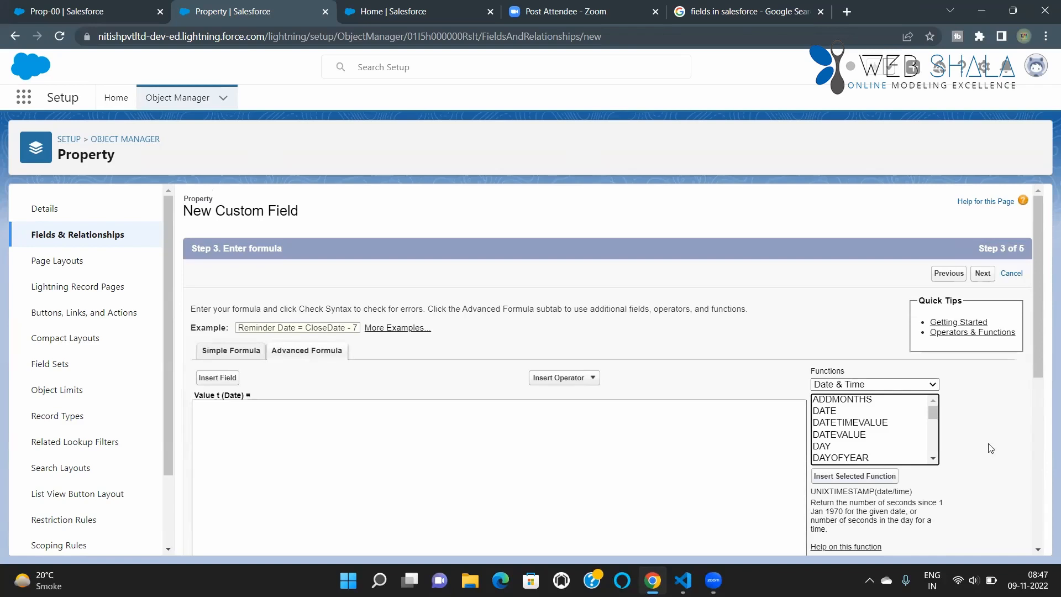
{"action": "scroll", "coordinate": [990, 448], "scroll_direction": "down", "scroll_amount": 1}
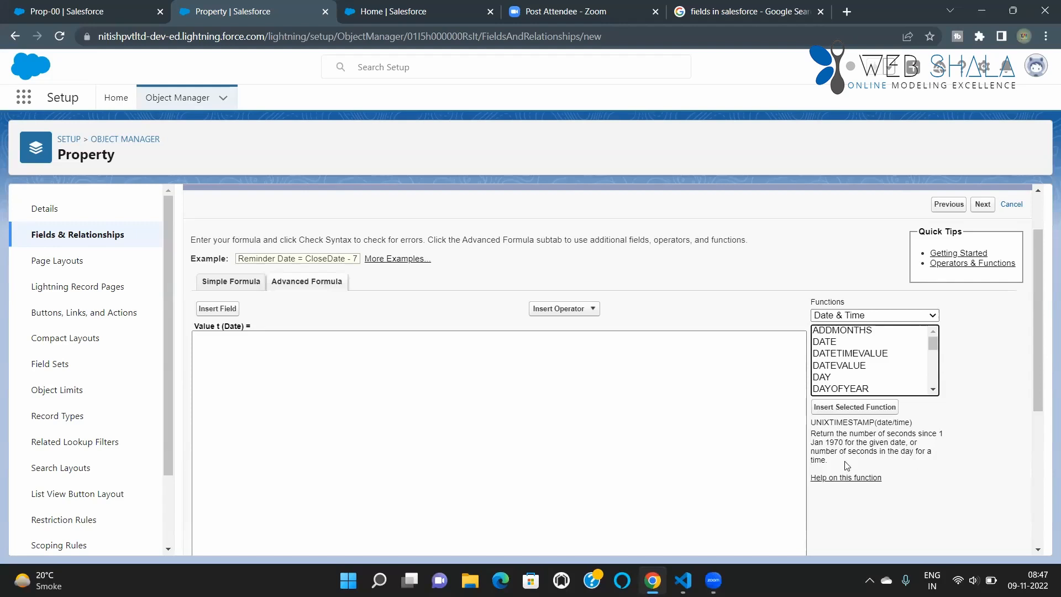
Step: Filter the formula functions to the Logical category and read the descriptions of IF and AND
{"action": "left_click", "coordinate": [912, 316]}
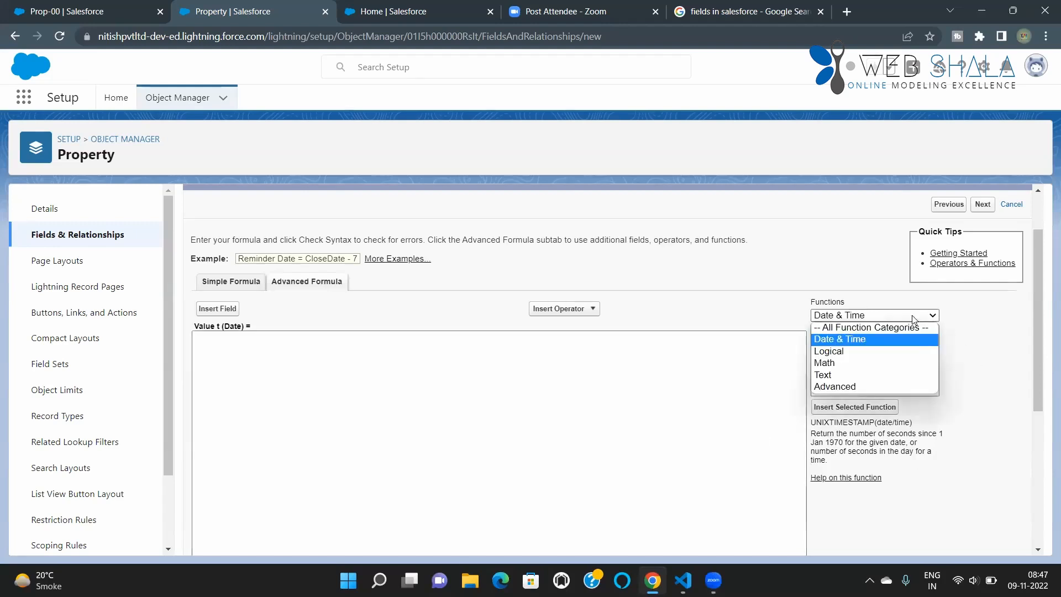
{"action": "left_click", "coordinate": [867, 352]}
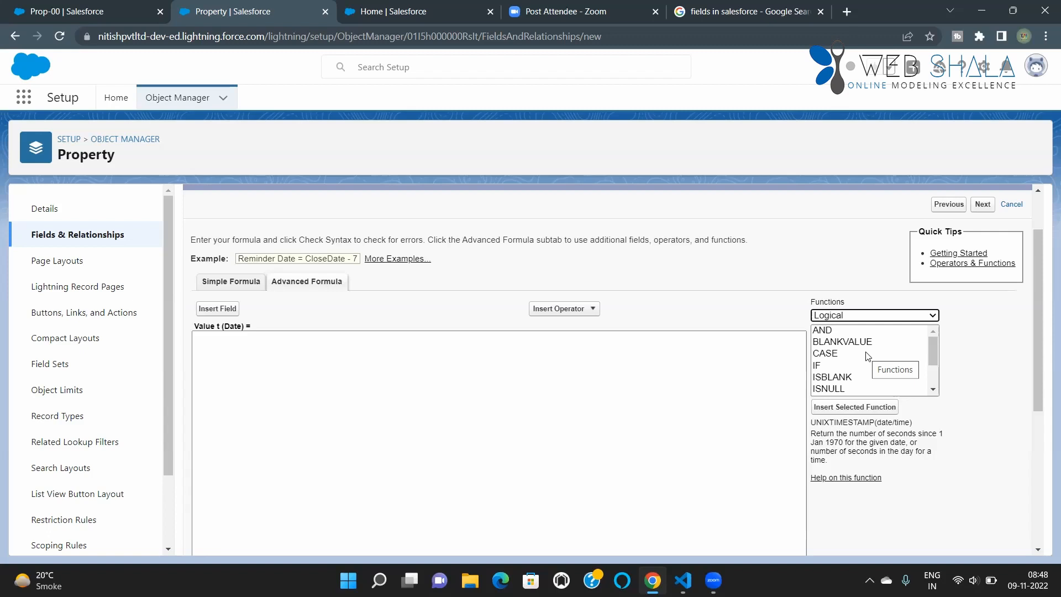
{"action": "left_click", "coordinate": [828, 366]}
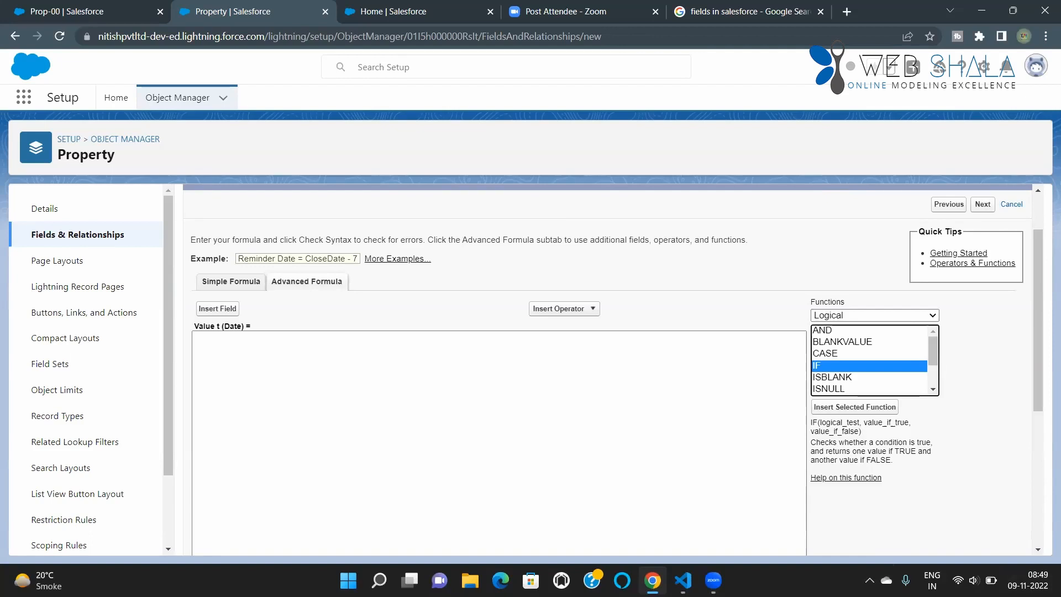
{"action": "left_click", "coordinate": [836, 331]}
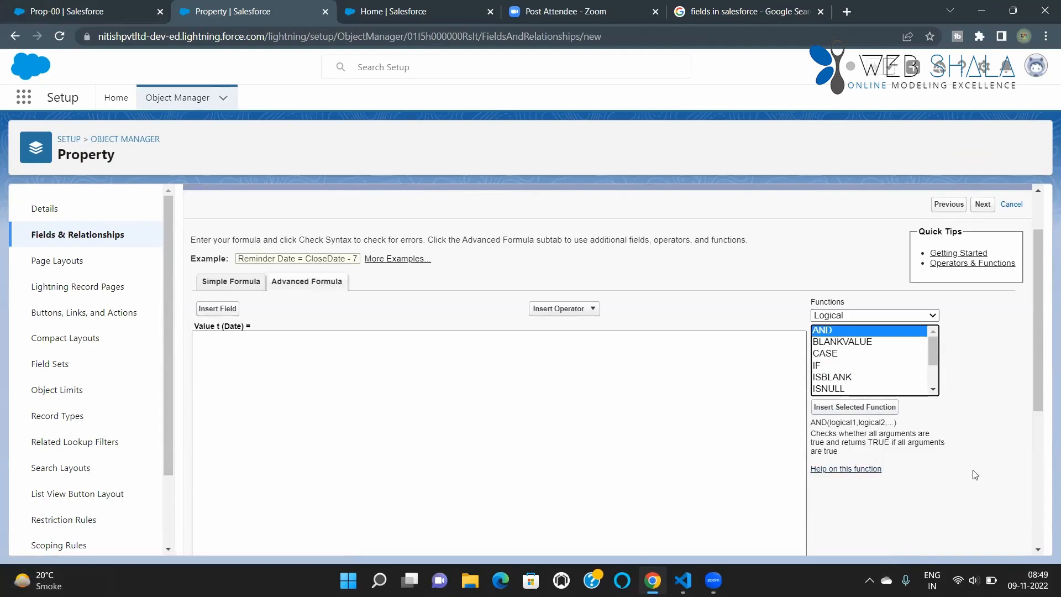
{"action": "left_click", "coordinate": [363, 503]}
Step: Read the descriptions of the logical functions OR and NOT
{"action": "scroll", "coordinate": [827, 387], "scroll_direction": "down", "scroll_amount": 2}
{"action": "left_click", "coordinate": [827, 389]}
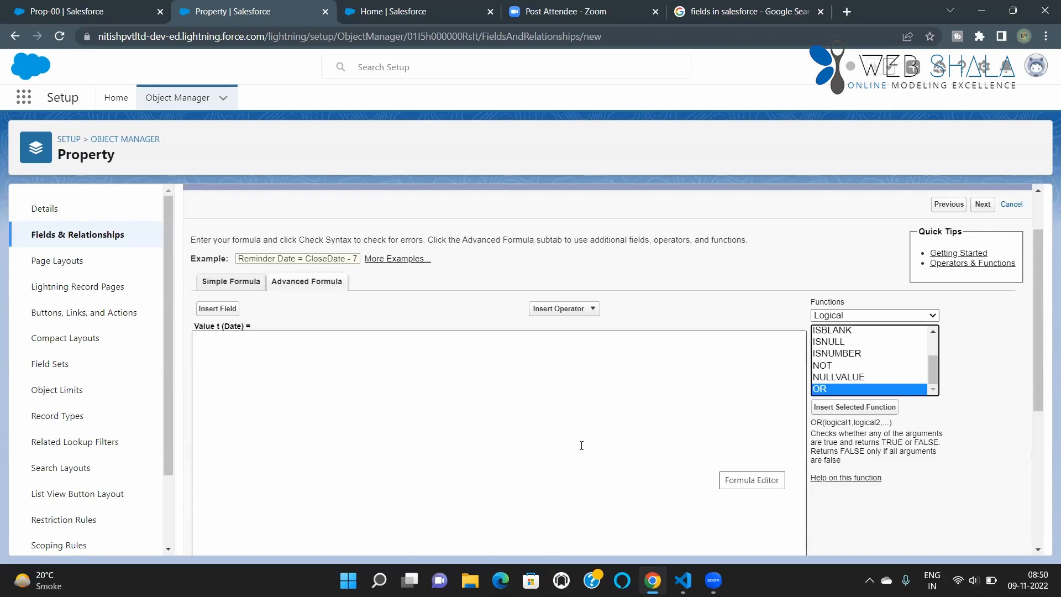
{"action": "left_click", "coordinate": [834, 368]}
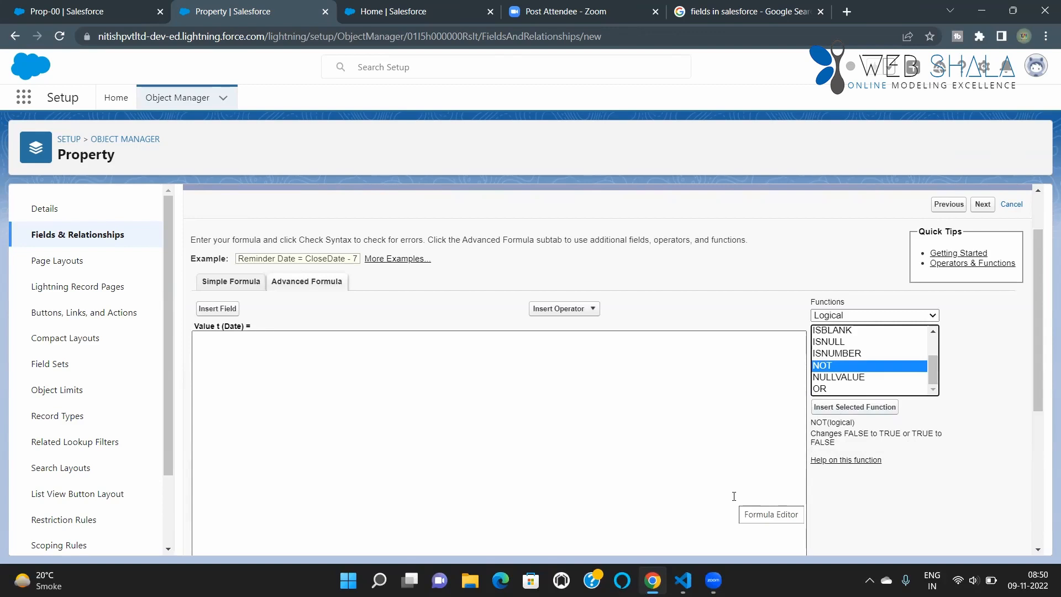
Step: Compare the descriptions of the logical functions ISBLANK and ISNULL, and read the one for CASE
{"action": "left_click", "coordinate": [835, 332]}
{"action": "scroll", "coordinate": [835, 333], "scroll_direction": "up", "scroll_amount": 1}
{"action": "scroll", "coordinate": [839, 382], "scroll_direction": "down", "scroll_amount": 1}
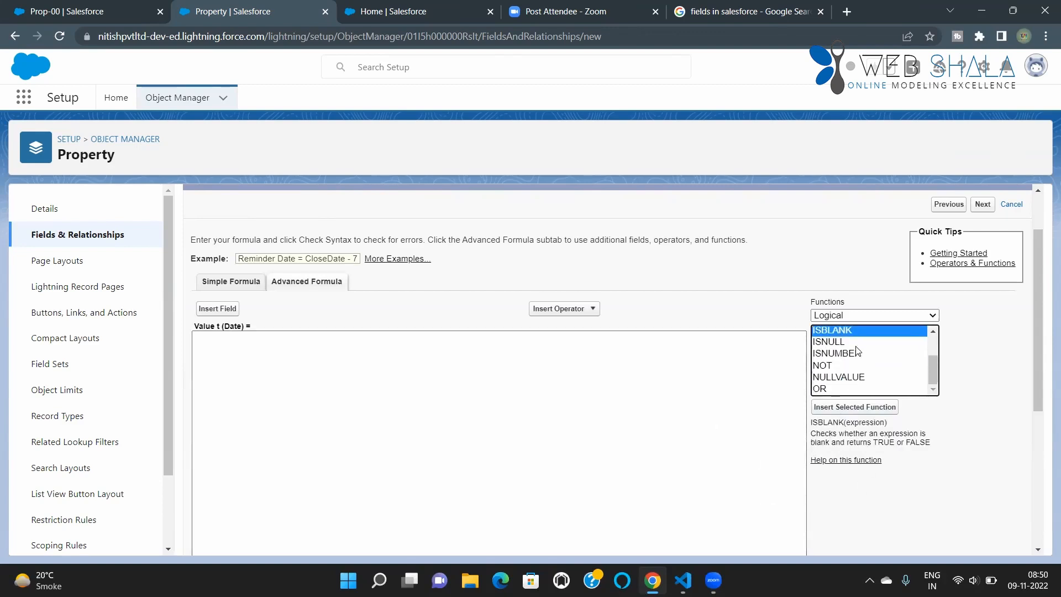
{"action": "left_click", "coordinate": [827, 342]}
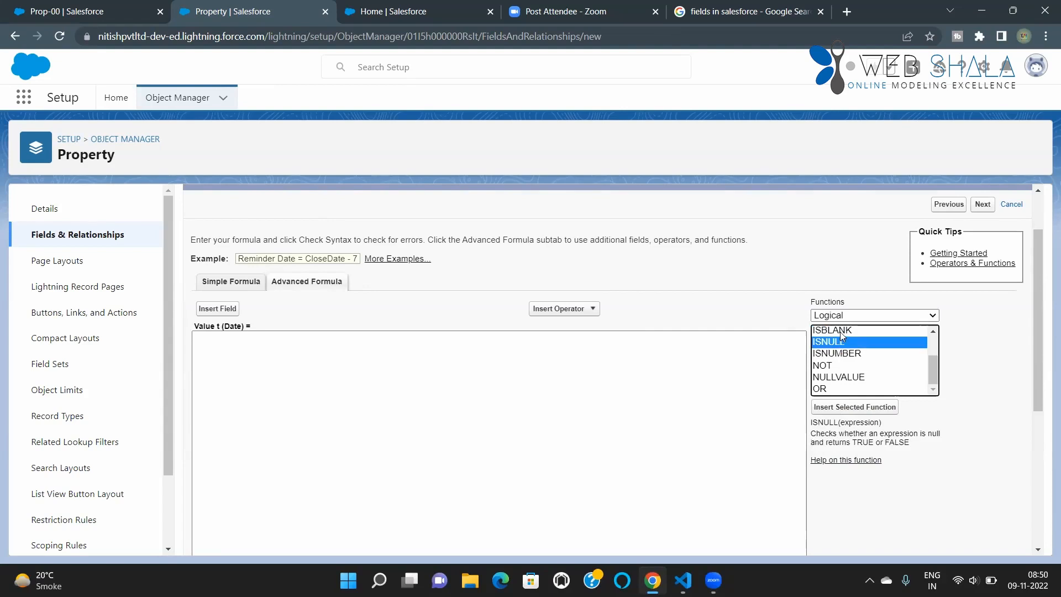
{"action": "left_click", "coordinate": [842, 331]}
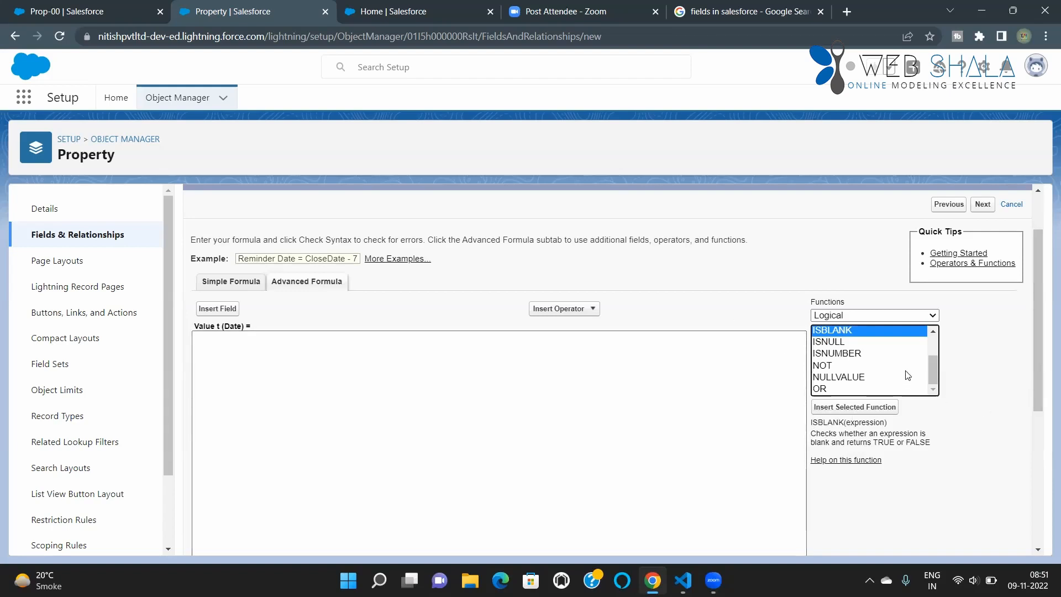
{"action": "scroll", "coordinate": [889, 390], "scroll_direction": "up", "scroll_amount": 2}
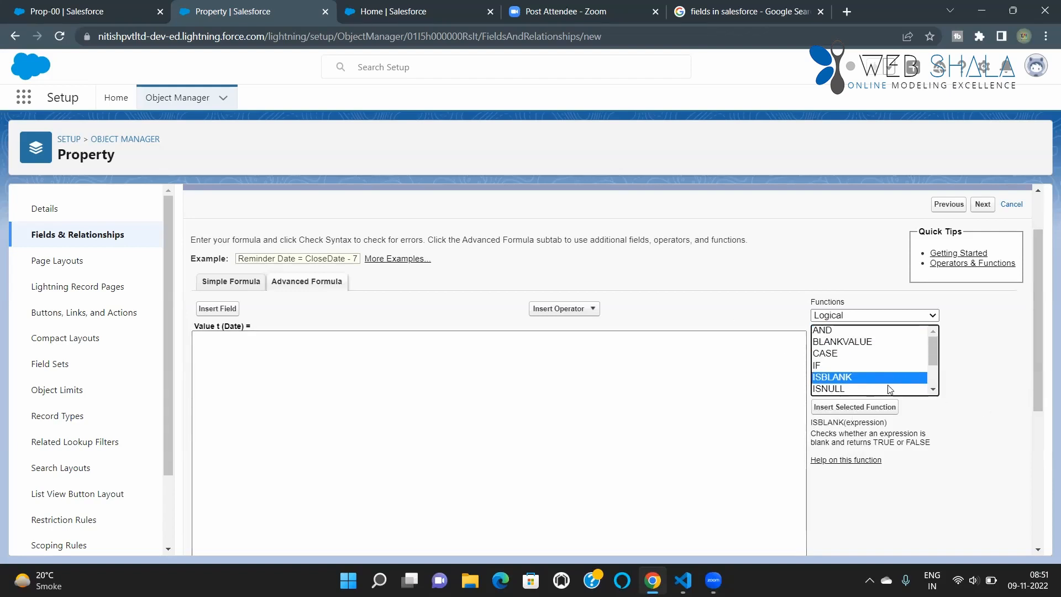
{"action": "left_click", "coordinate": [817, 354]}
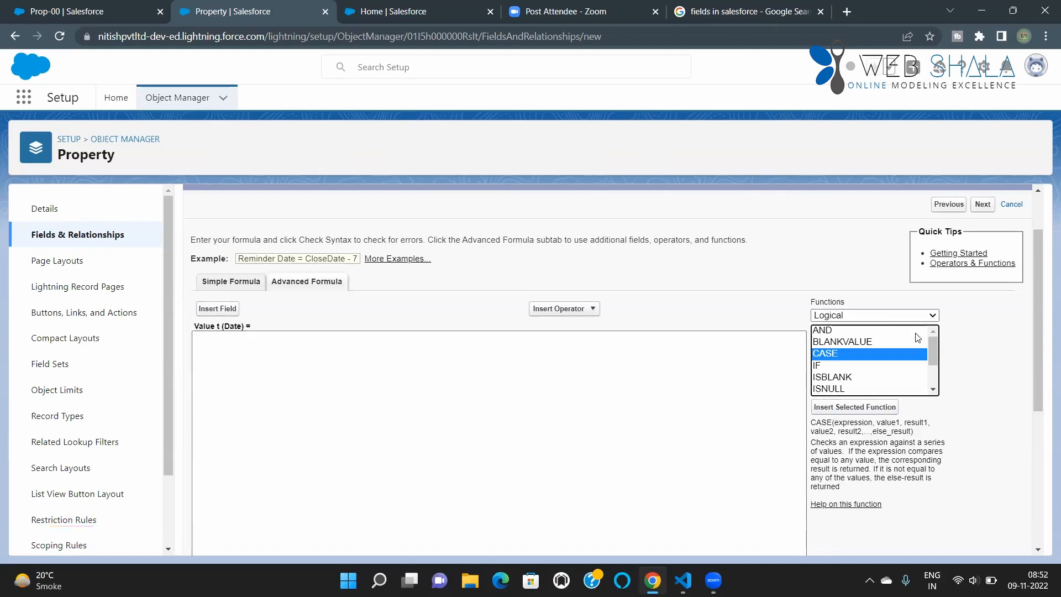
Step: Filter the formula functions to the Math category and read the descriptions of ABS, ACOS, ASIN, ATAN, ATAN2 and CEILING
{"action": "left_click", "coordinate": [890, 316]}
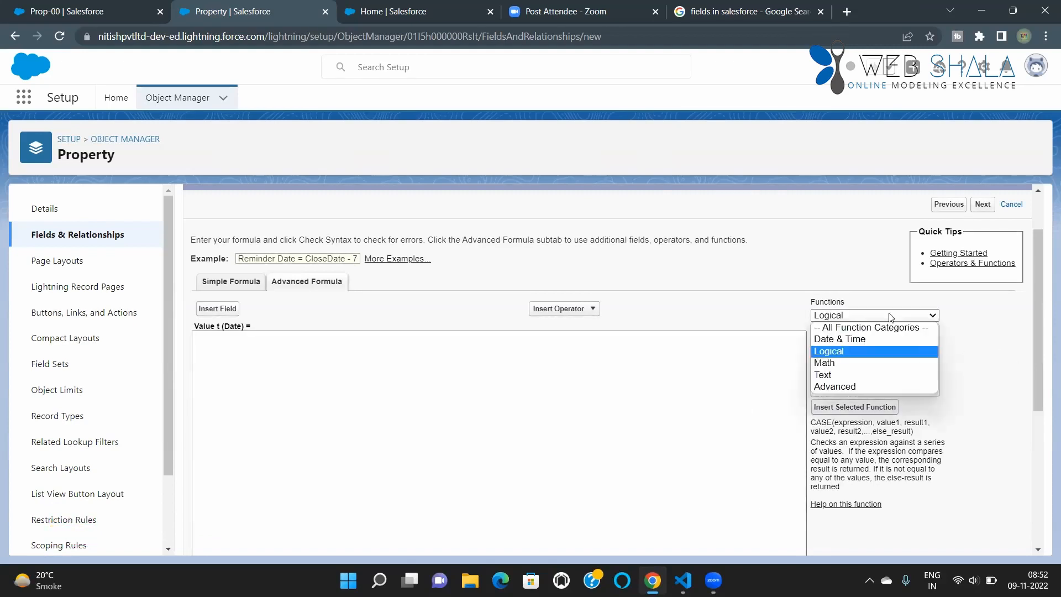
{"action": "left_click", "coordinate": [866, 364]}
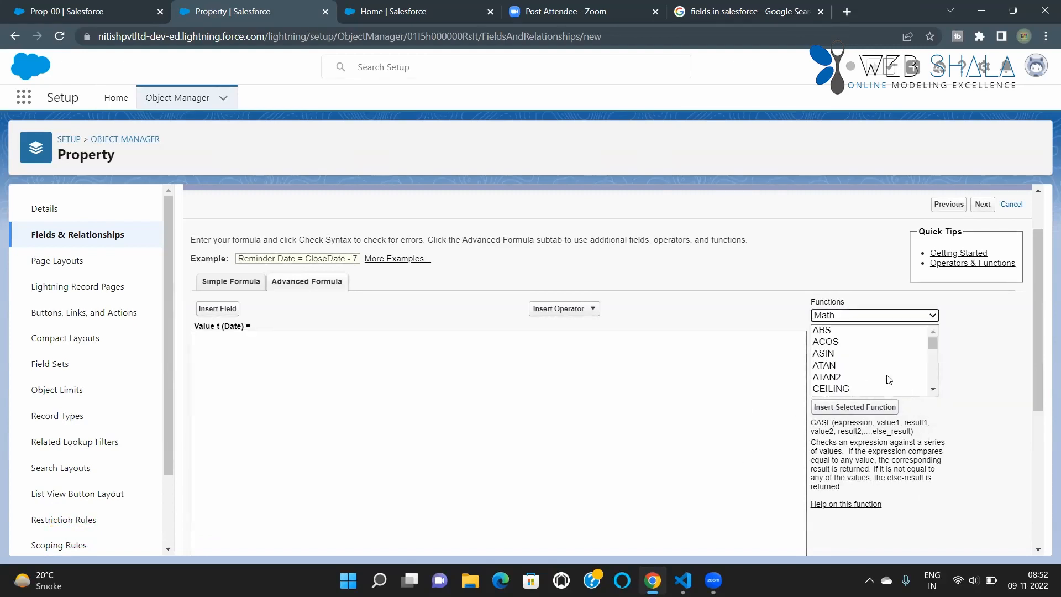
{"action": "left_click", "coordinate": [838, 331]}
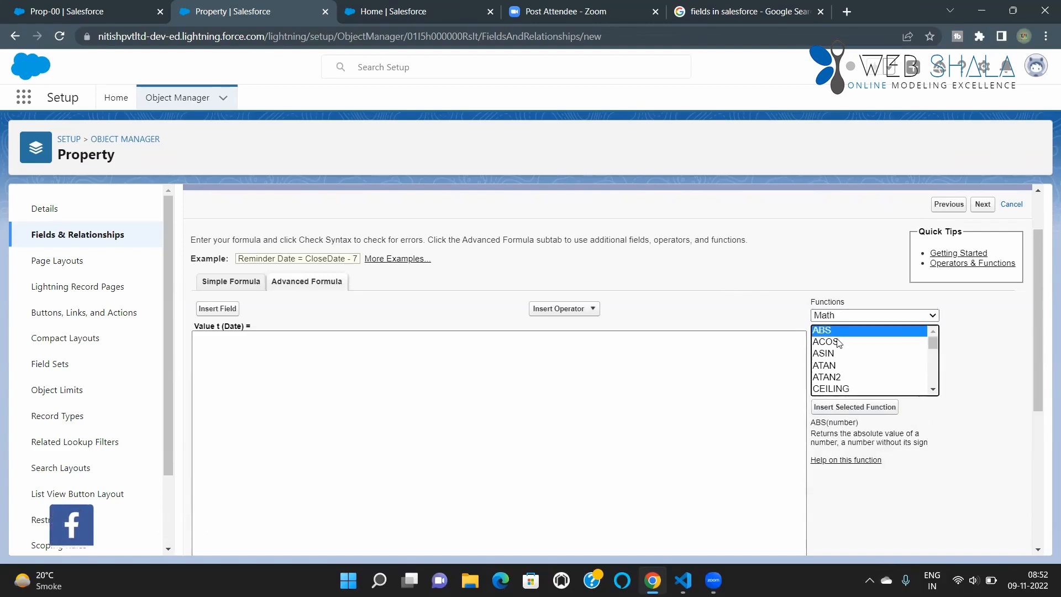
{"action": "left_click", "coordinate": [837, 342]}
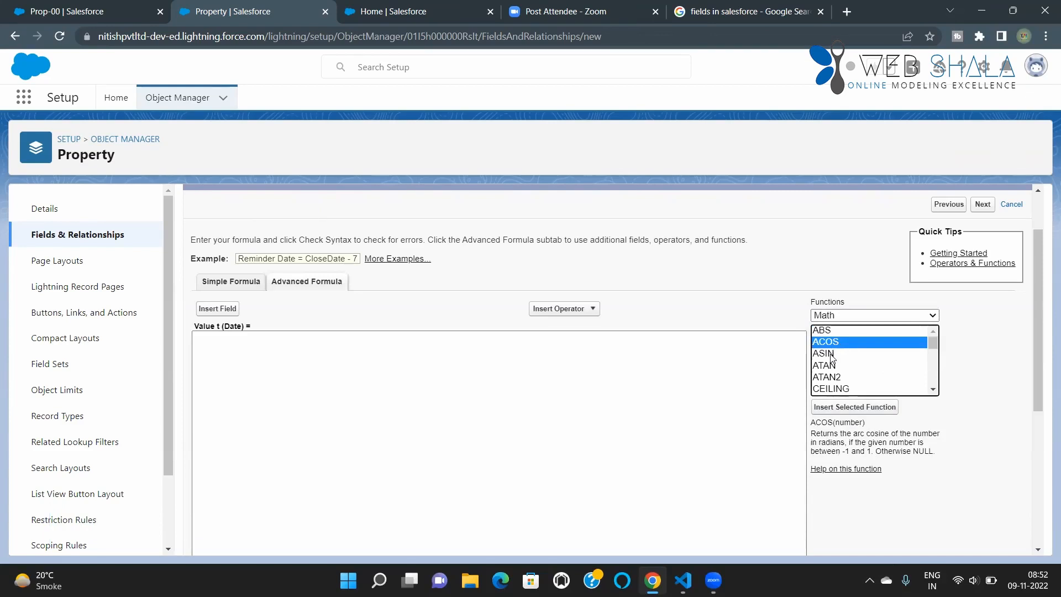
{"action": "left_click", "coordinate": [831, 353]}
{"action": "left_click", "coordinate": [834, 367]}
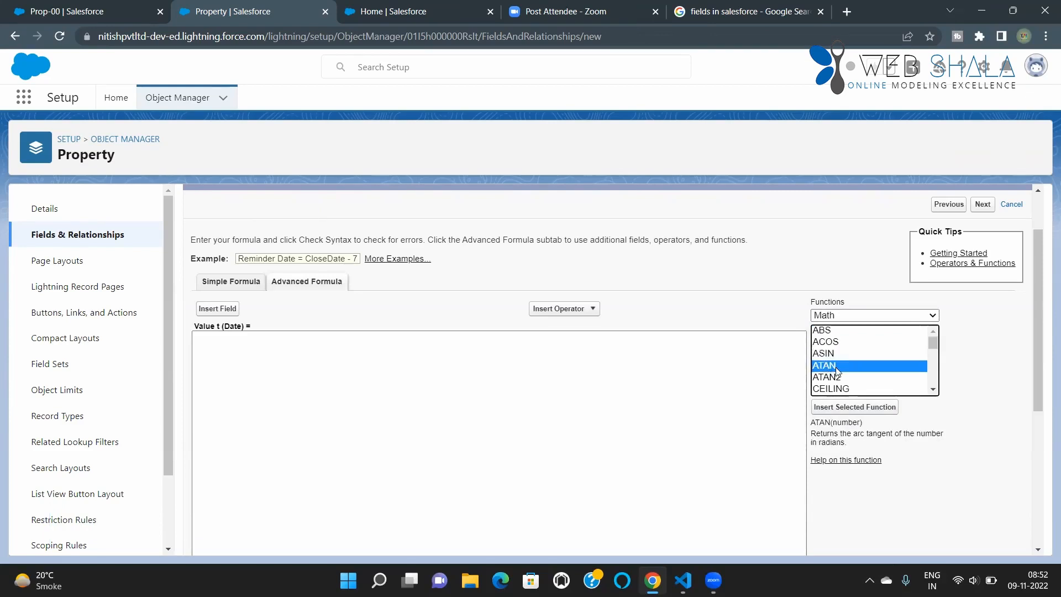
{"action": "left_click", "coordinate": [835, 378]}
{"action": "left_click", "coordinate": [834, 390]}
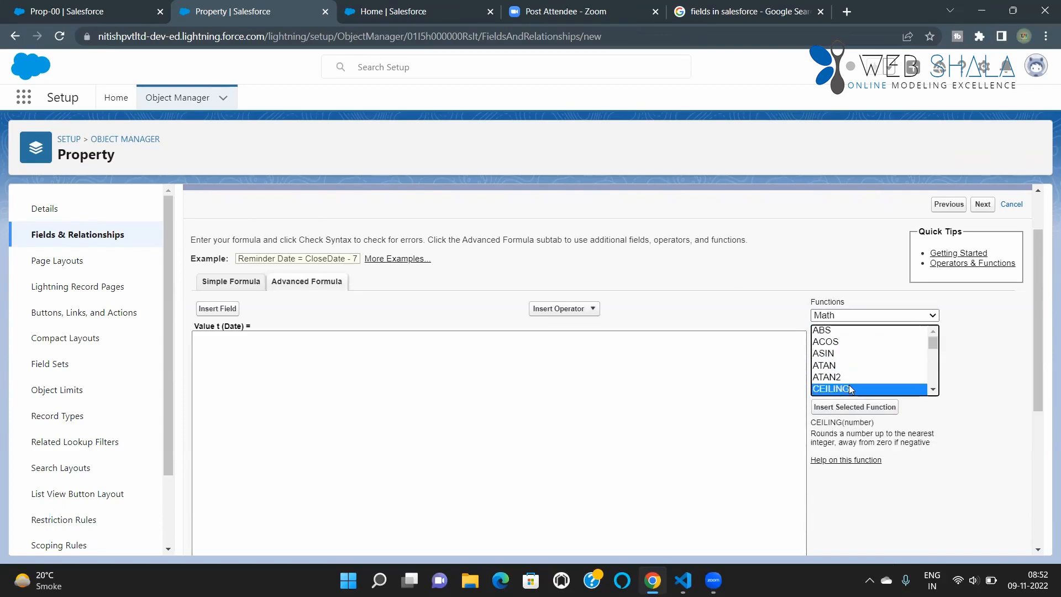
{"action": "scroll", "coordinate": [860, 379], "scroll_direction": "down", "scroll_amount": 2}
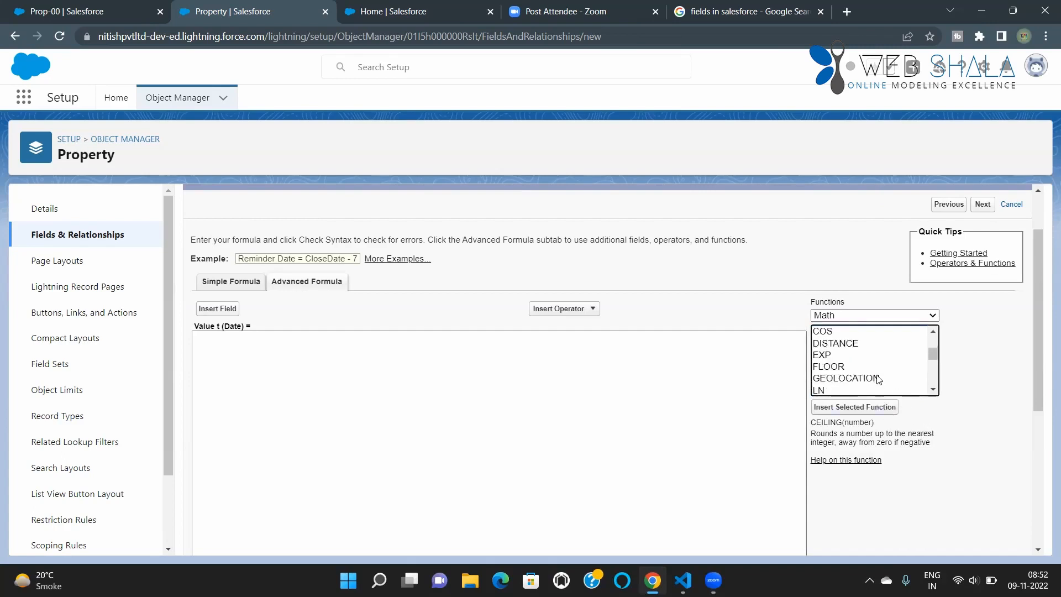
{"action": "scroll", "coordinate": [876, 374], "scroll_direction": "up", "scroll_amount": 2}
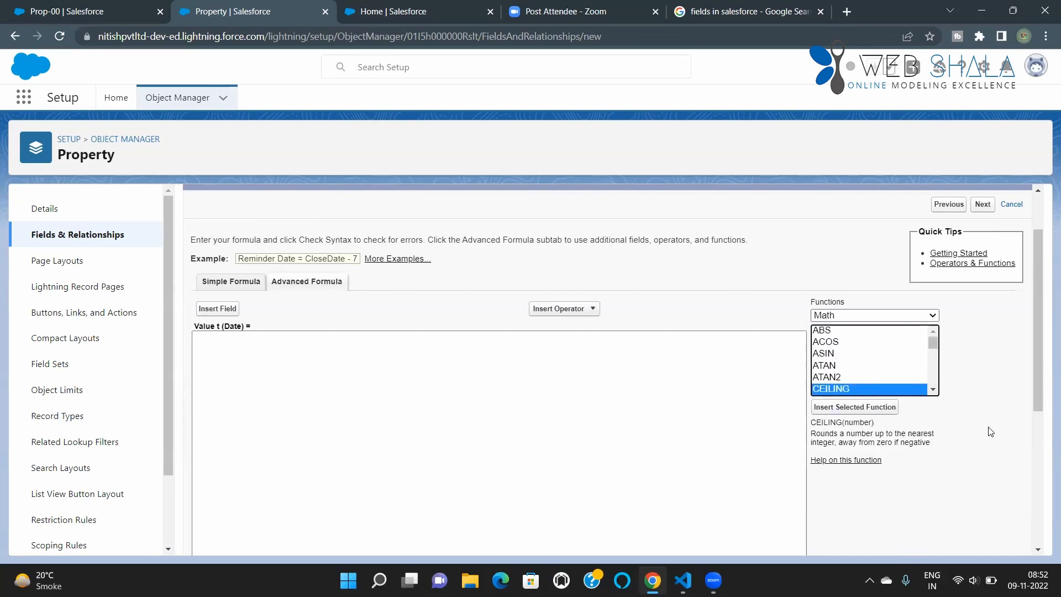
Step: Read the descriptions of the math functions FLOOR, GEOLOCATION, LOG and EXP
{"action": "left_click", "coordinate": [931, 390]}
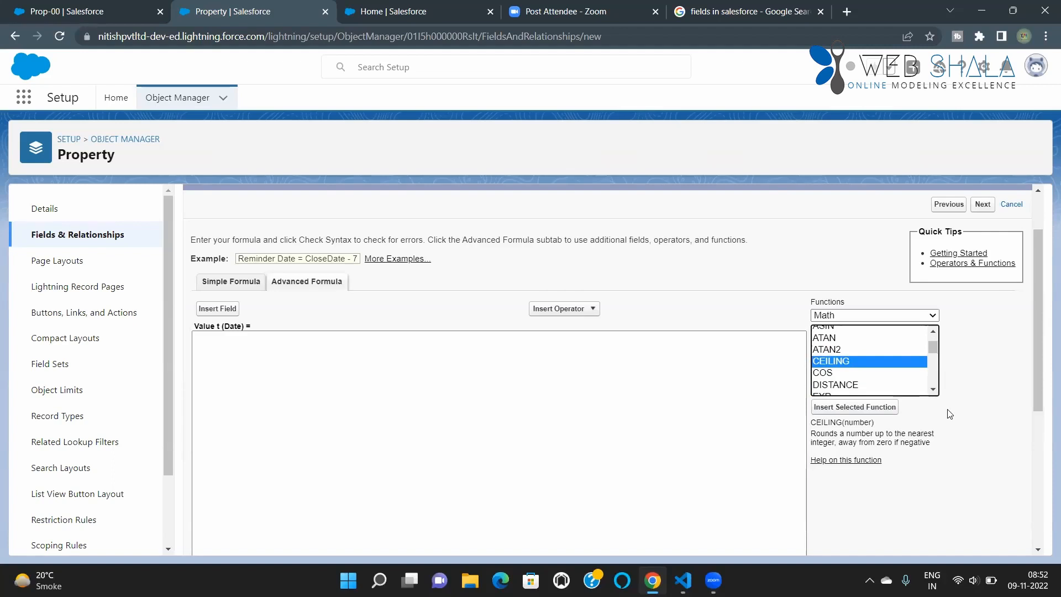
{"action": "left_click", "coordinate": [932, 390]}
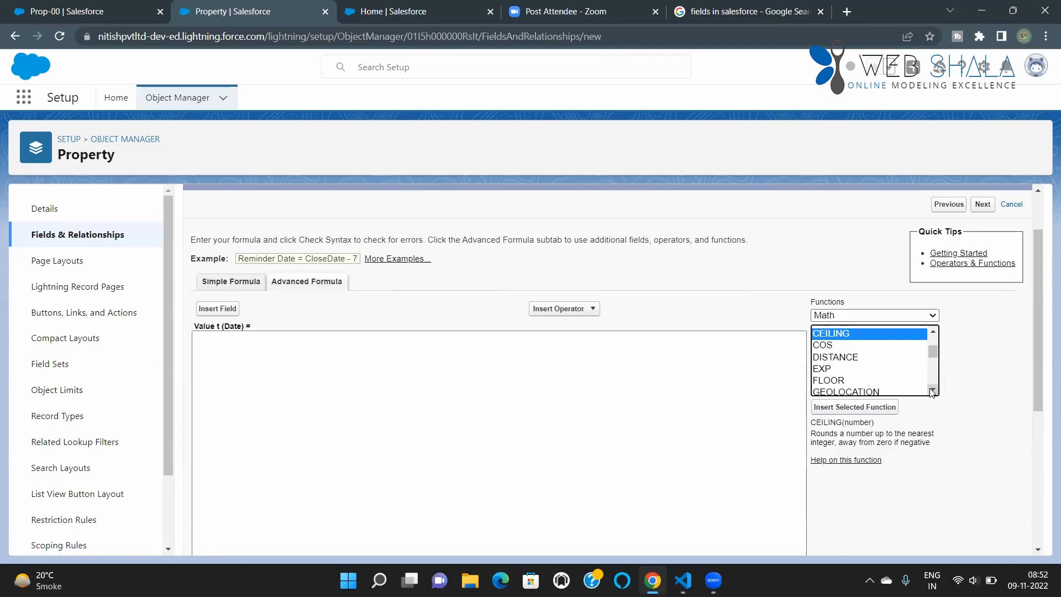
{"action": "left_click", "coordinate": [932, 390]}
{"action": "left_click", "coordinate": [835, 353]}
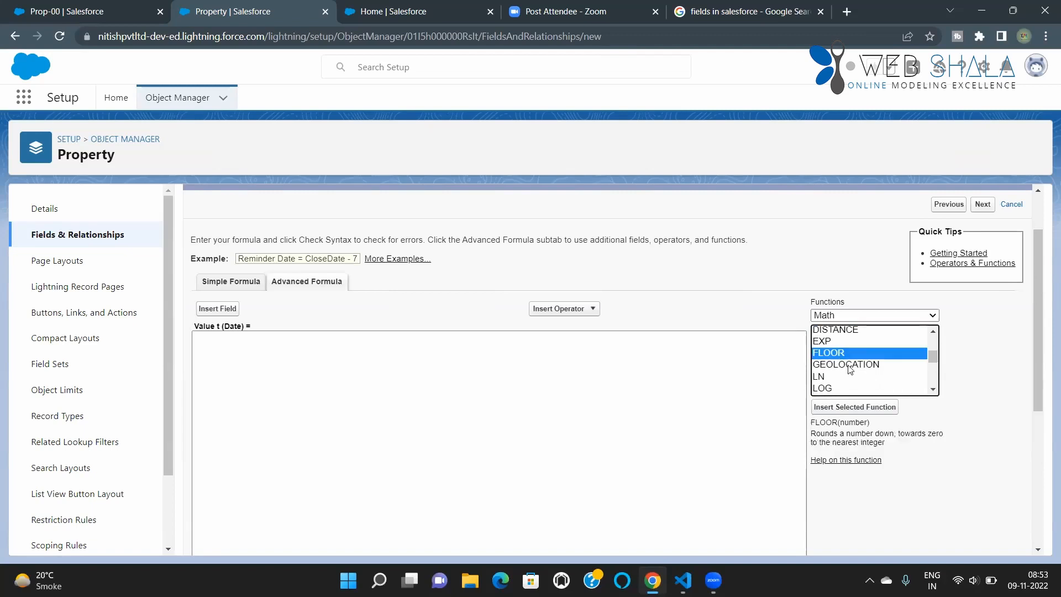
{"action": "left_click", "coordinate": [848, 365]}
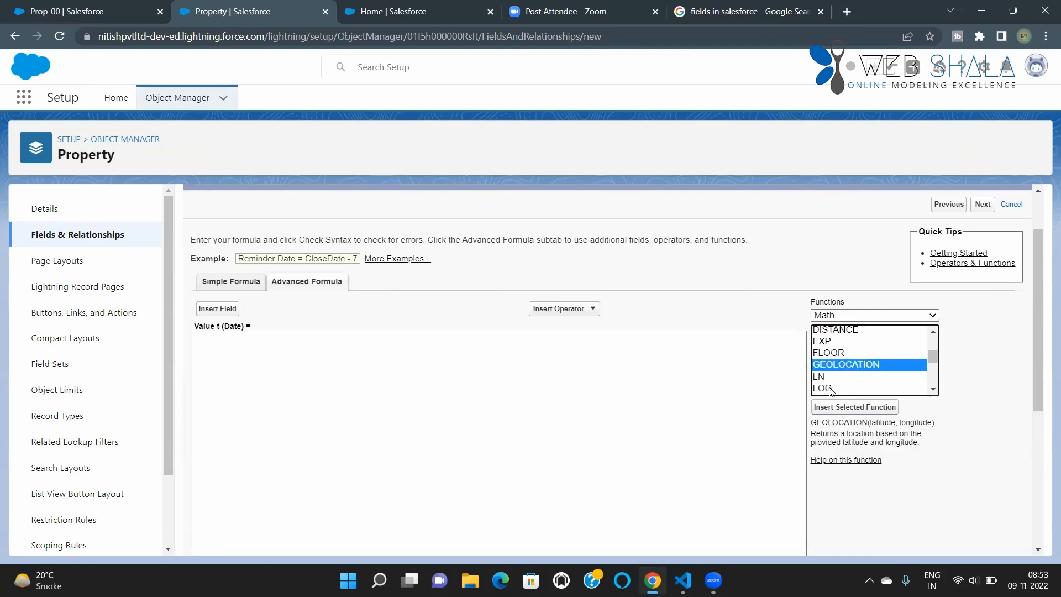
{"action": "left_click", "coordinate": [828, 388]}
{"action": "left_click", "coordinate": [835, 352]}
{"action": "left_click", "coordinate": [835, 342]}
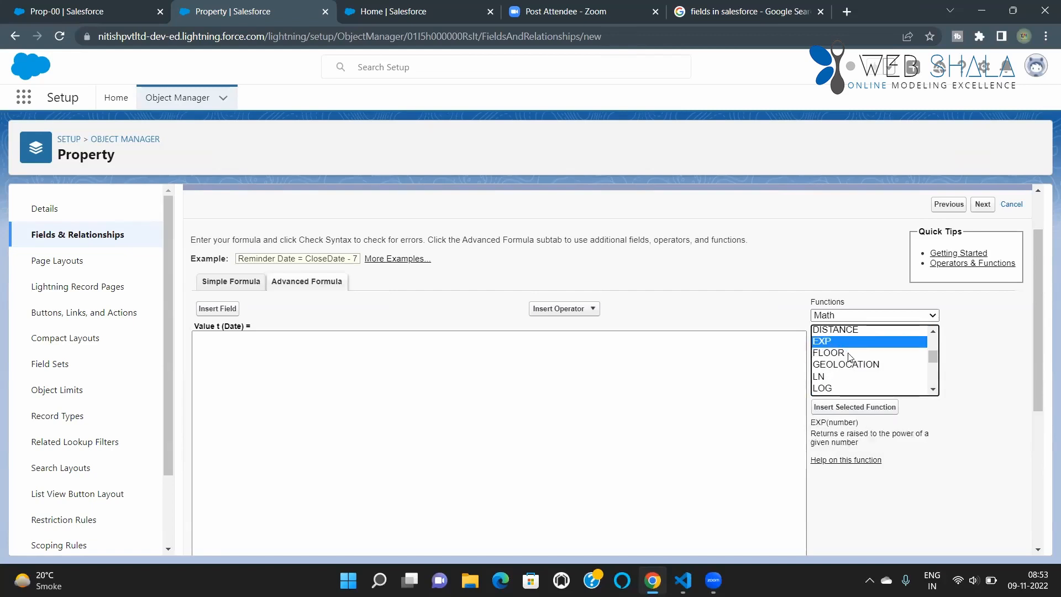
Step: Read the descriptions of the math functions LOG, MAX, MCEILING, MFLOOR, MOD and PI
{"action": "left_click", "coordinate": [933, 389]}
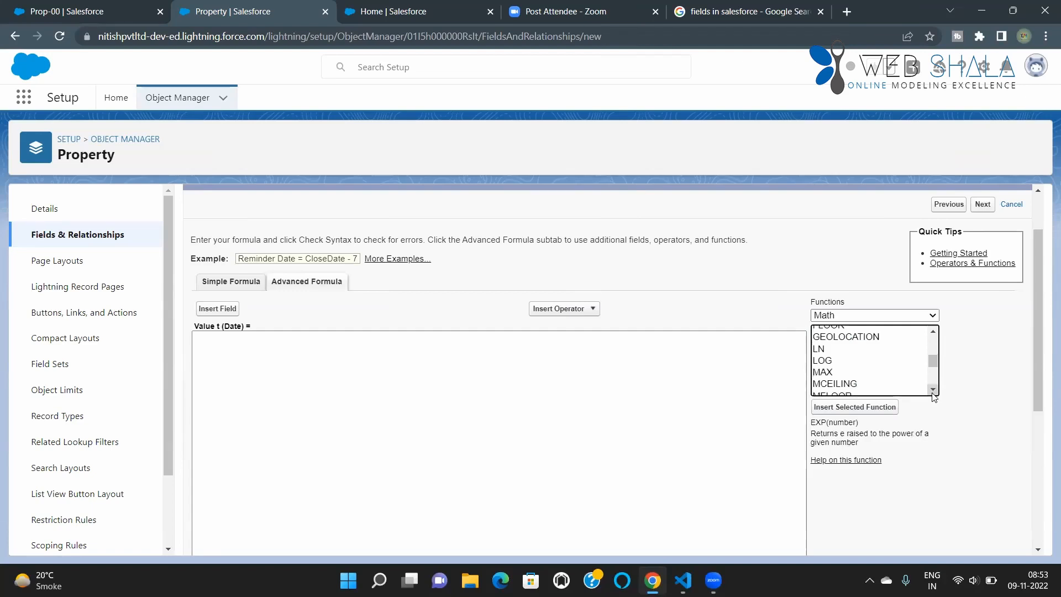
{"action": "left_click", "coordinate": [933, 390]}
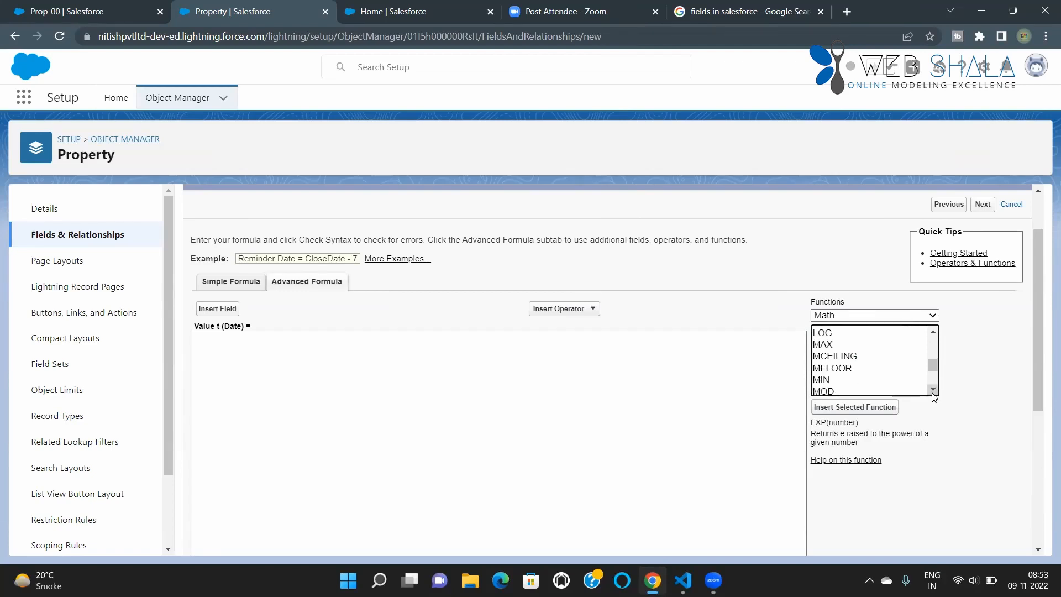
{"action": "left_click", "coordinate": [826, 356]}
{"action": "left_click", "coordinate": [831, 334]}
{"action": "left_click", "coordinate": [823, 344]}
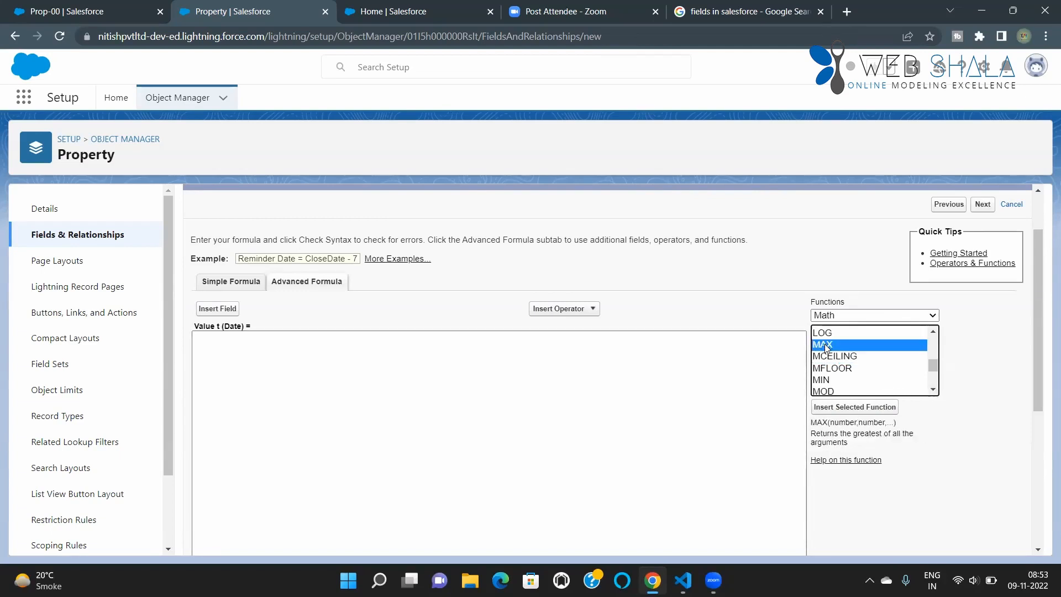
{"action": "left_click", "coordinate": [838, 360]}
{"action": "left_click", "coordinate": [839, 367]}
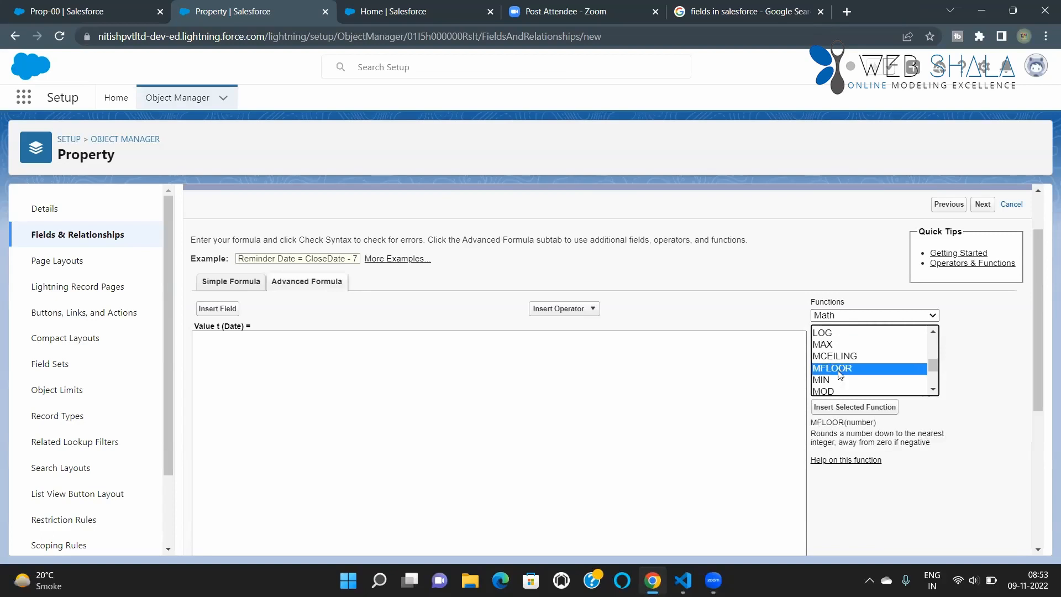
{"action": "left_click", "coordinate": [827, 392]}
{"action": "left_click", "coordinate": [932, 390]}
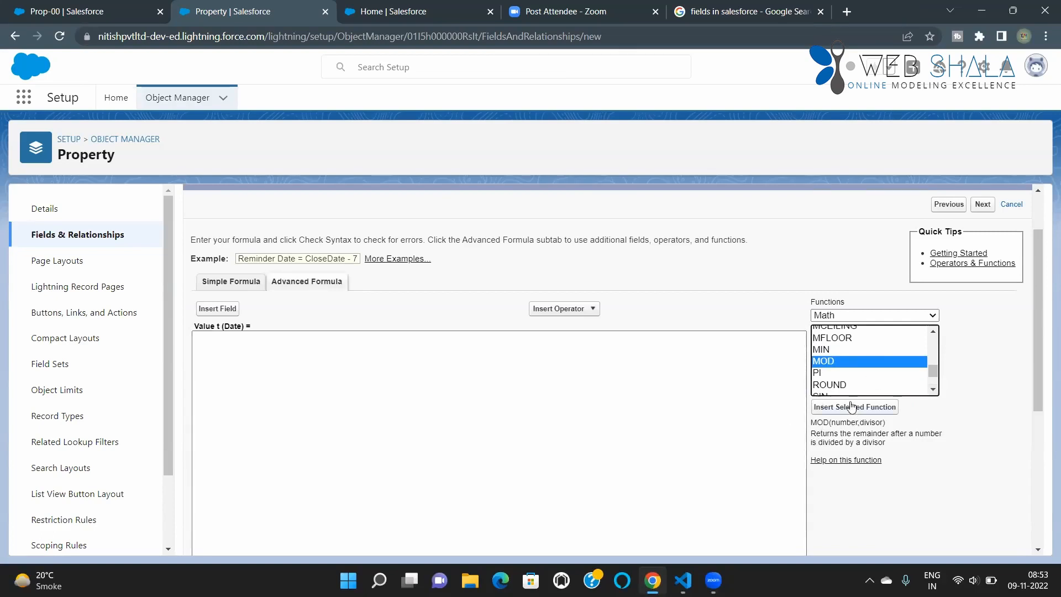
{"action": "left_click", "coordinate": [837, 374]}
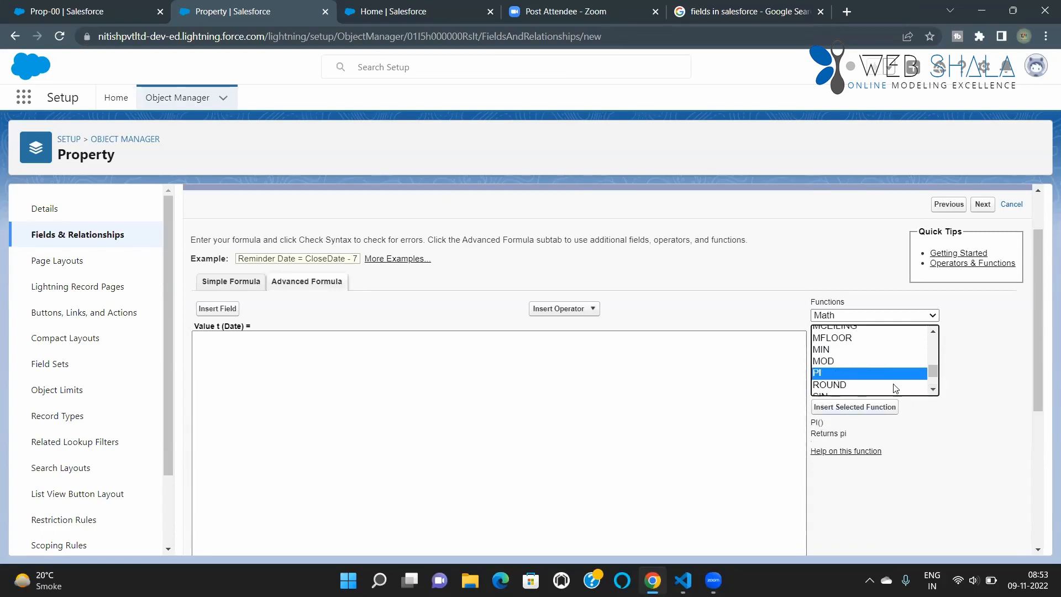
Step: Read the descriptions of the math functions ROUND, SIN, SQRT, TAN and TRUNC
{"action": "left_click", "coordinate": [933, 390]}
{"action": "left_click", "coordinate": [932, 390]}
{"action": "left_click", "coordinate": [934, 391]}
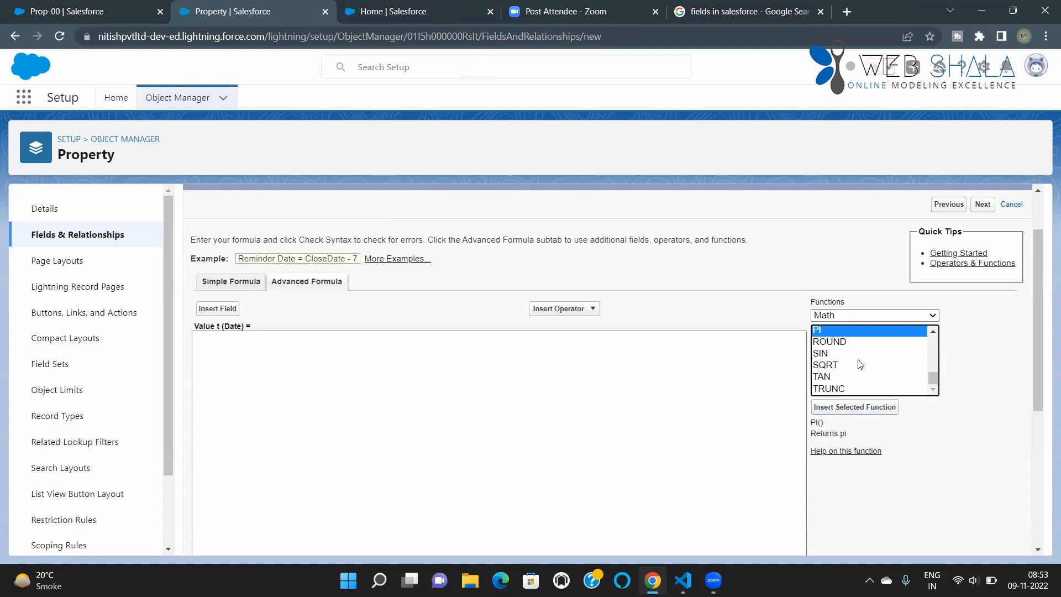
{"action": "left_click", "coordinate": [829, 345]}
{"action": "left_click", "coordinate": [829, 356]}
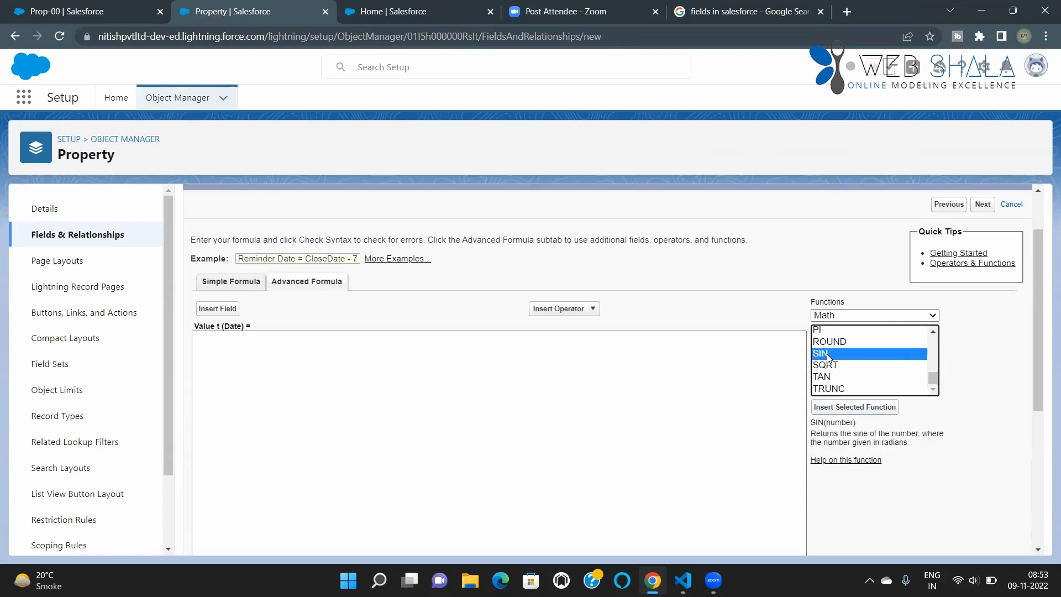
{"action": "left_click", "coordinate": [827, 365]}
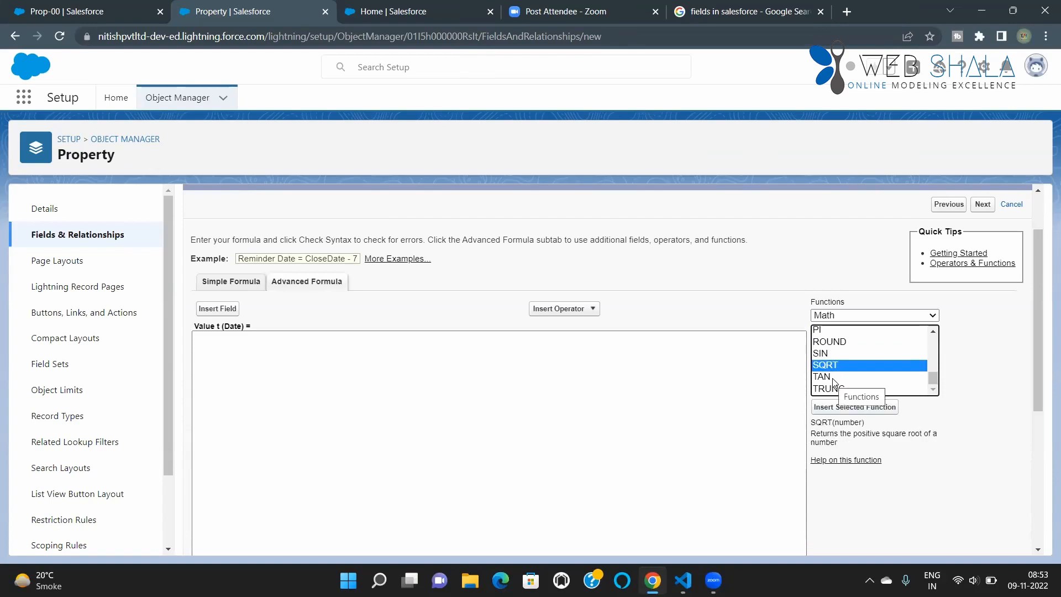
{"action": "left_click", "coordinate": [833, 378]}
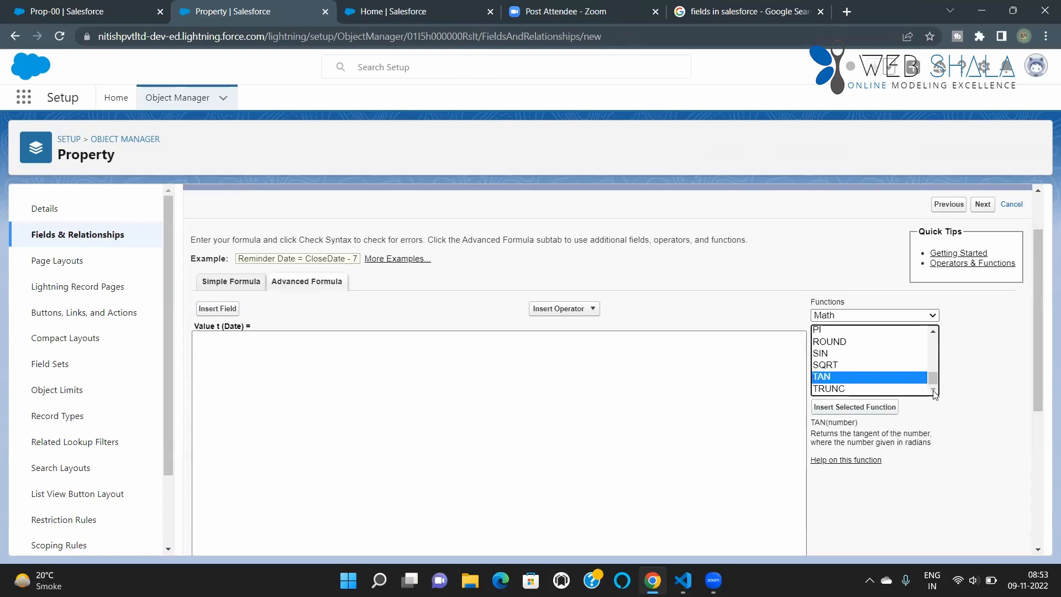
{"action": "left_click", "coordinate": [851, 390]}
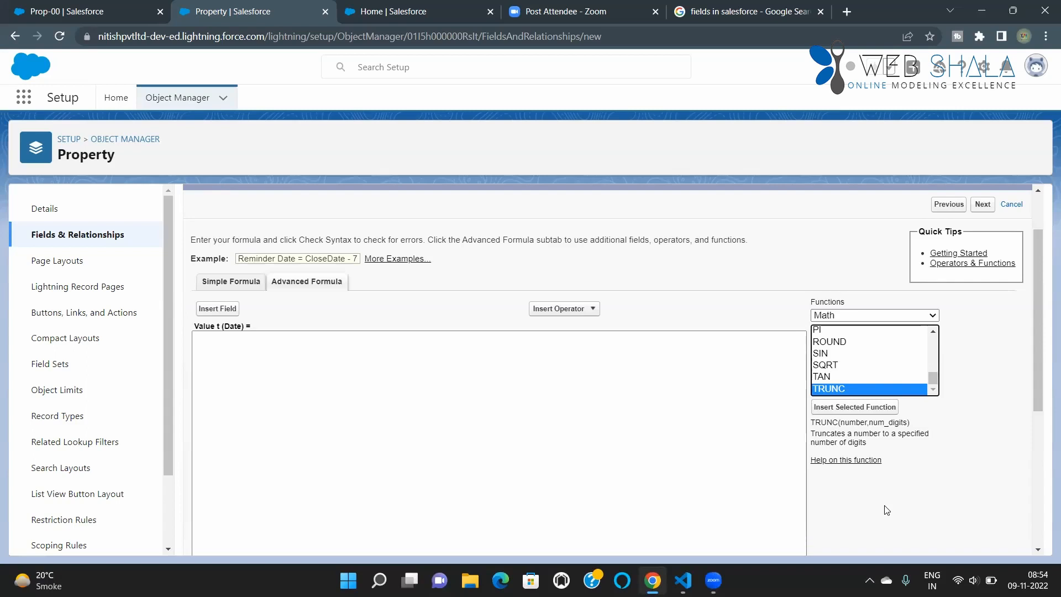
Step: Filter the formula functions to the Text category and read the descriptions of BEGINS, BR, CASESAFEID and CHR
{"action": "left_click", "coordinate": [873, 315]}
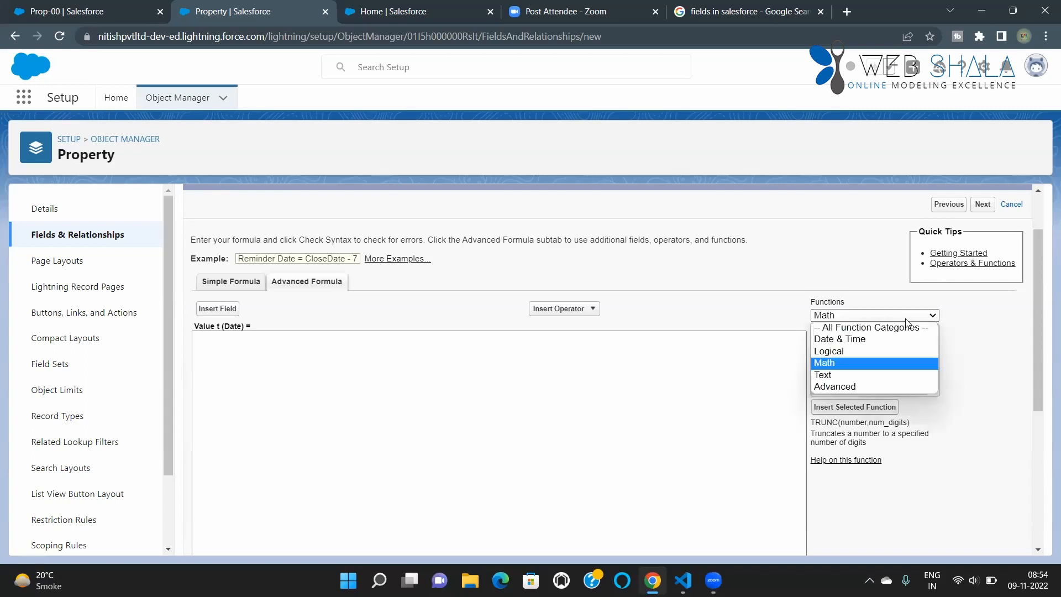
{"action": "left_click", "coordinate": [865, 374]}
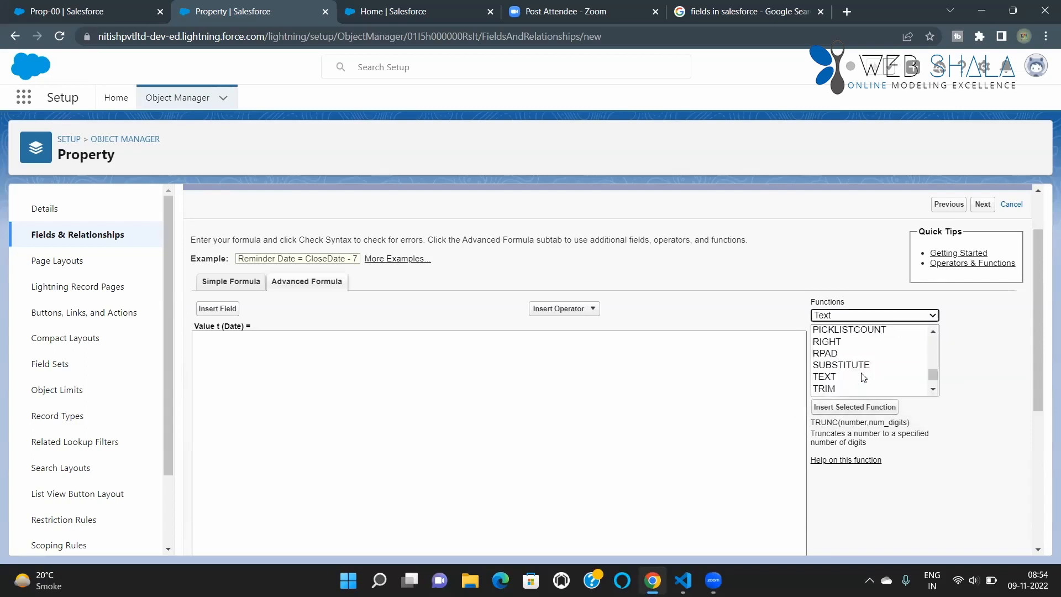
{"action": "scroll", "coordinate": [904, 362], "scroll_direction": "up", "scroll_amount": 3}
{"action": "scroll", "coordinate": [904, 362], "scroll_direction": "up", "scroll_amount": 5}
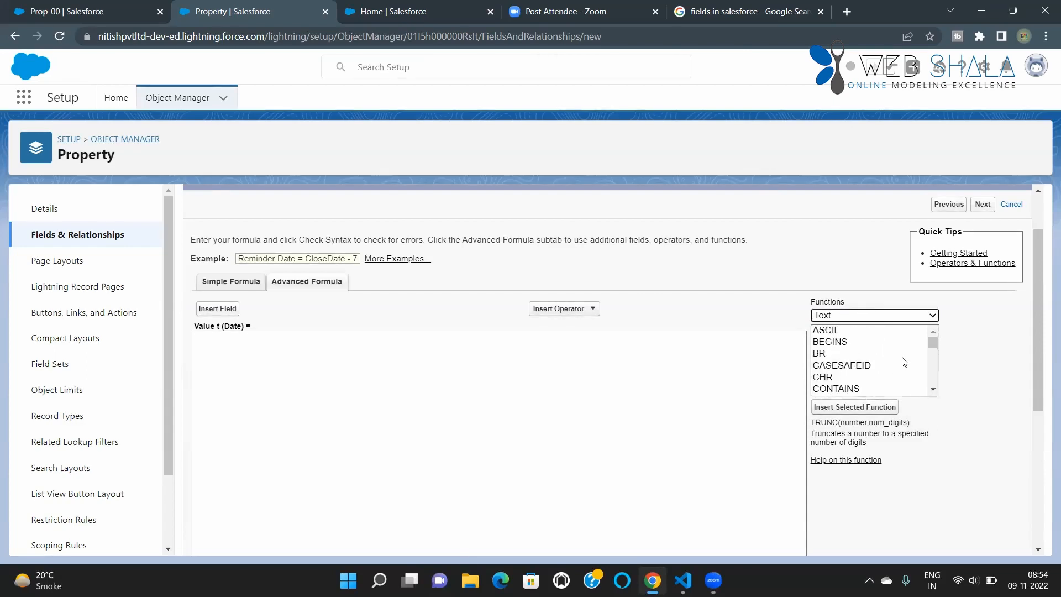
{"action": "left_click", "coordinate": [837, 343]}
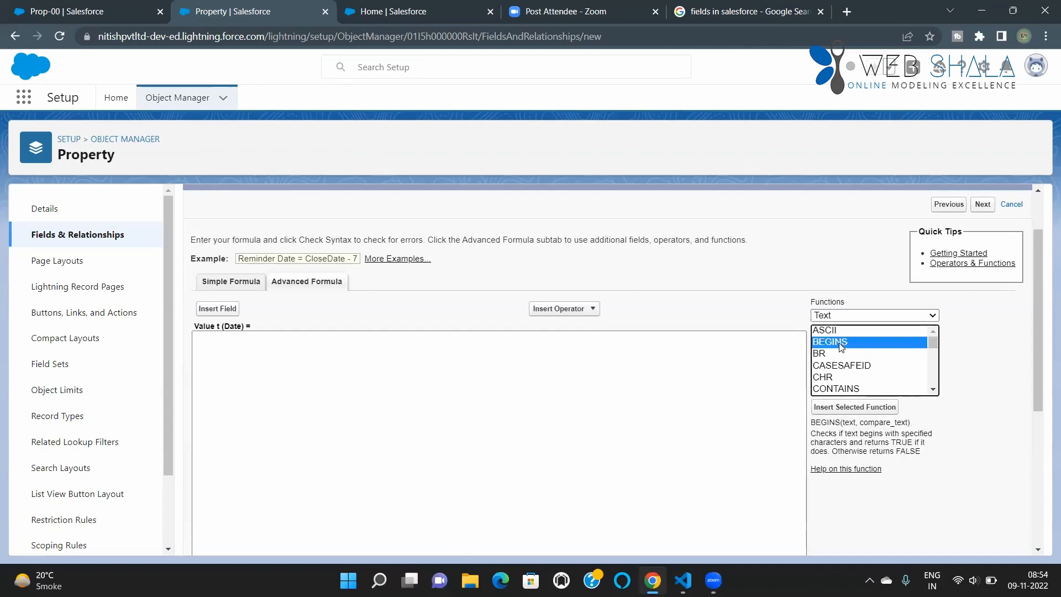
{"action": "left_click", "coordinate": [831, 357]}
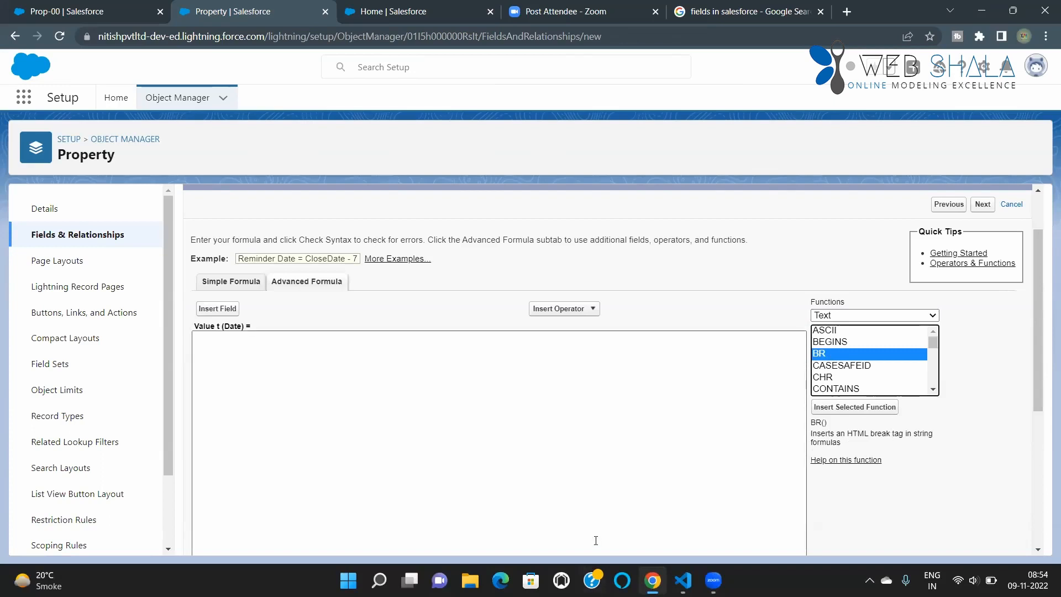
{"action": "left_click", "coordinate": [834, 366]}
{"action": "scroll", "coordinate": [870, 382], "scroll_direction": "down", "scroll_amount": 2}
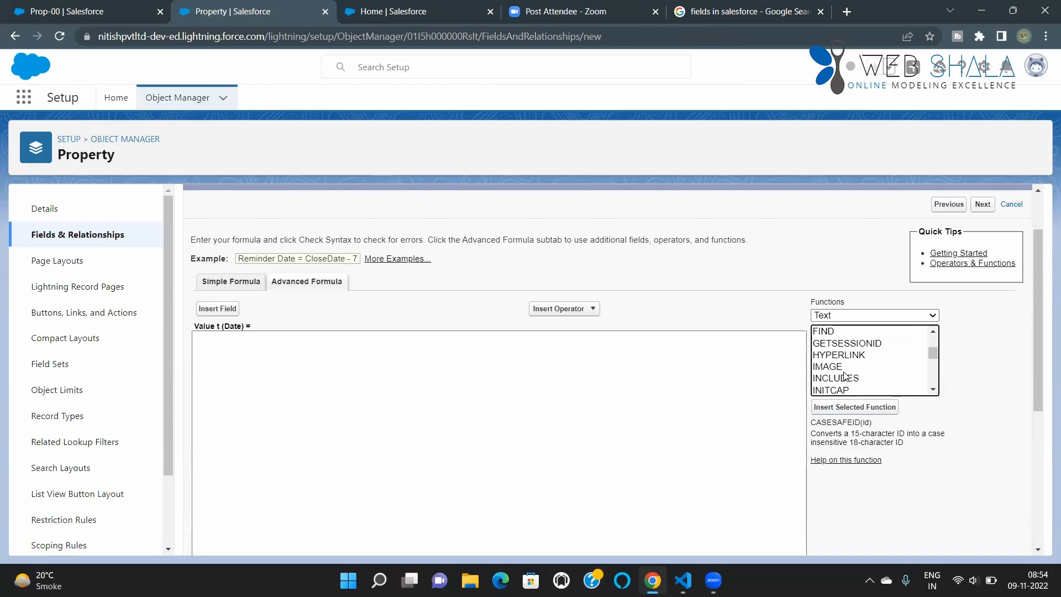
{"action": "scroll", "coordinate": [837, 369], "scroll_direction": "up", "scroll_amount": 2}
{"action": "scroll", "coordinate": [837, 369], "scroll_direction": "up", "scroll_amount": 1}
{"action": "left_click", "coordinate": [840, 378]}
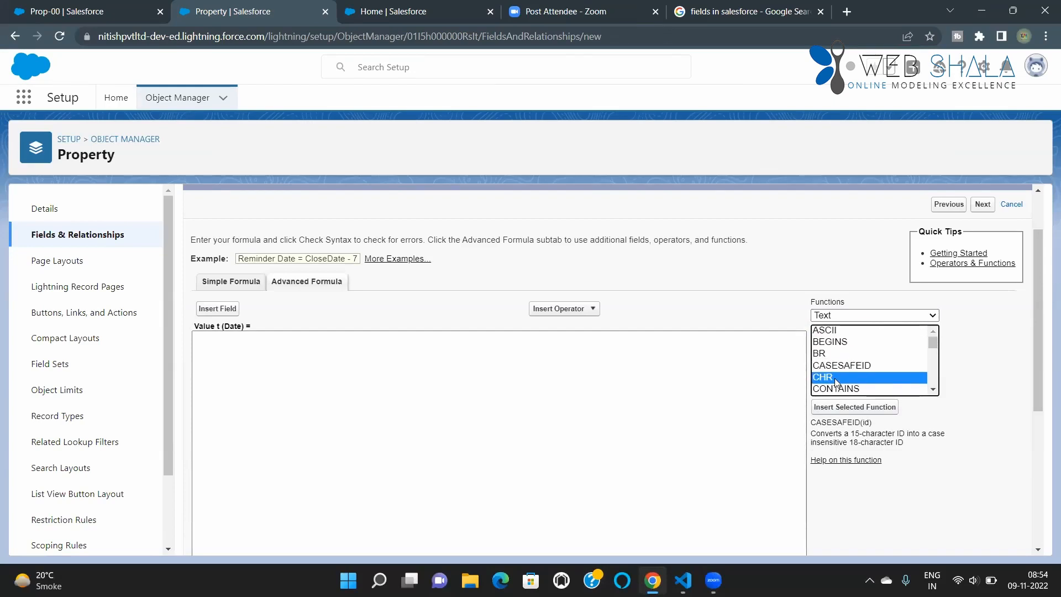
Step: Browse the Text category of formula functions and read the description of ISPICKVAL
{"action": "left_click", "coordinate": [932, 390]}
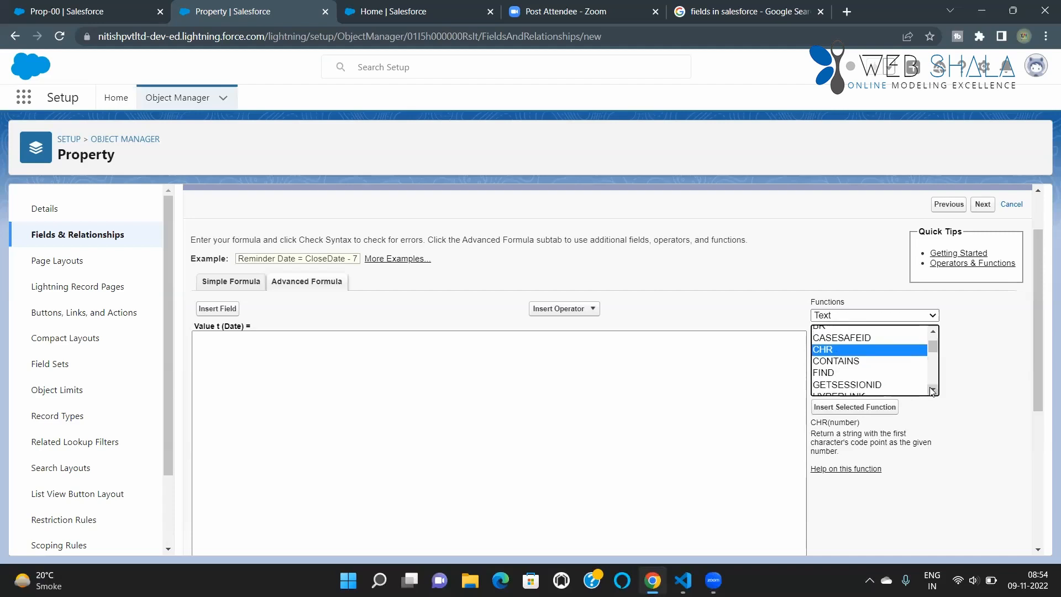
{"action": "left_click", "coordinate": [932, 390]}
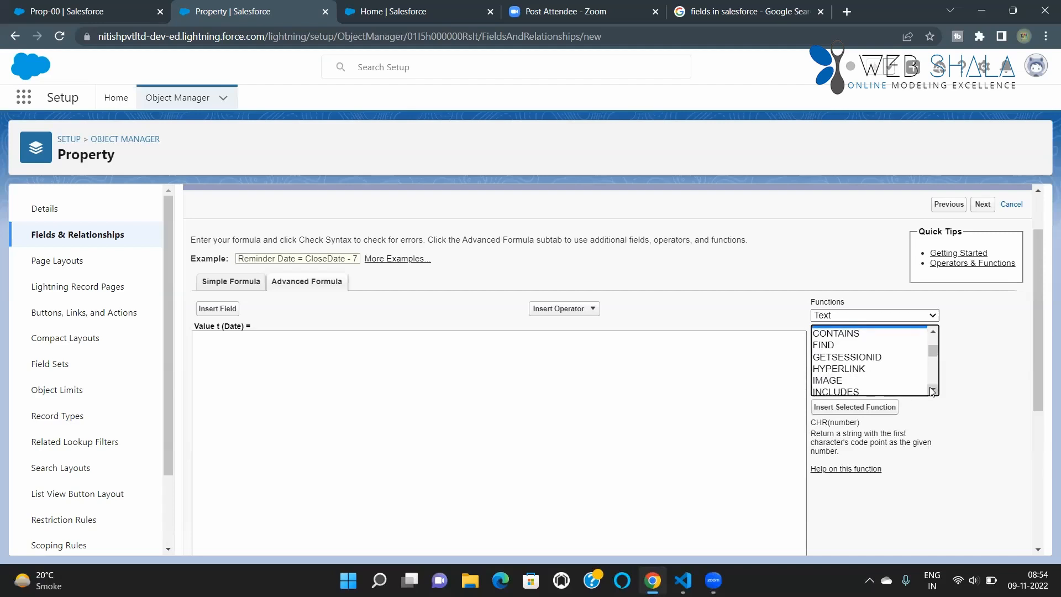
{"action": "left_click", "coordinate": [932, 390]}
{"action": "left_click", "coordinate": [932, 390]}
{"action": "left_click", "coordinate": [932, 390]}
{"action": "left_click", "coordinate": [932, 390]}
{"action": "left_click", "coordinate": [932, 390]}
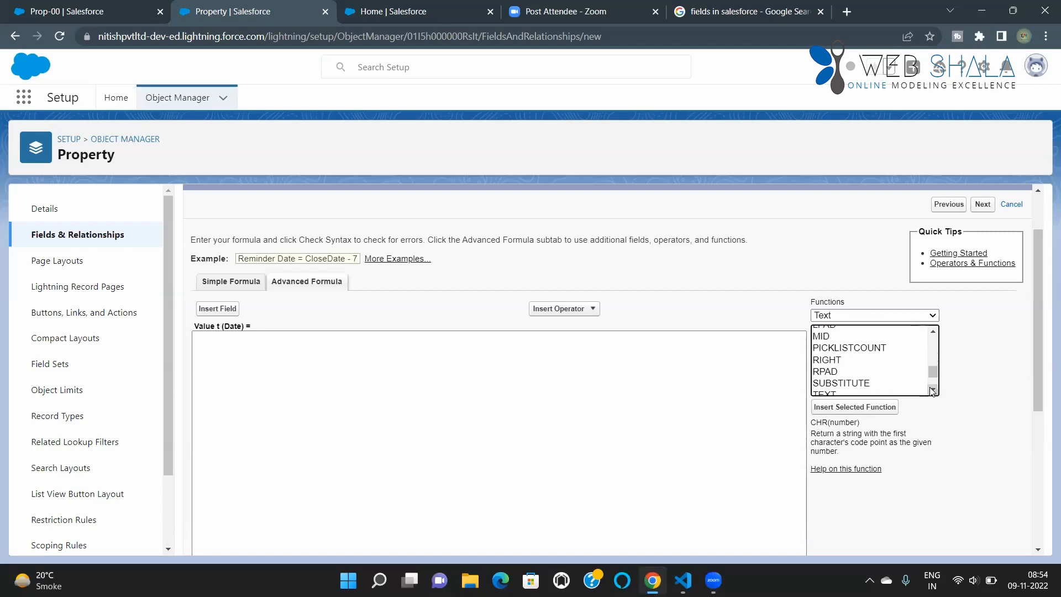
{"action": "left_click", "coordinate": [932, 332]}
{"action": "left_click", "coordinate": [932, 332]}
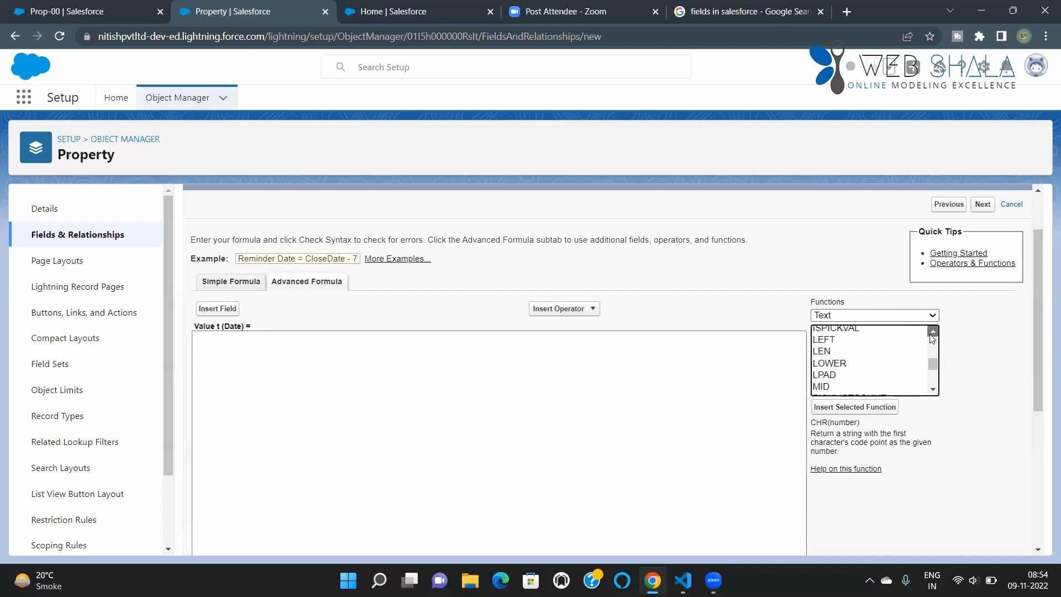
{"action": "left_click", "coordinate": [841, 333]}
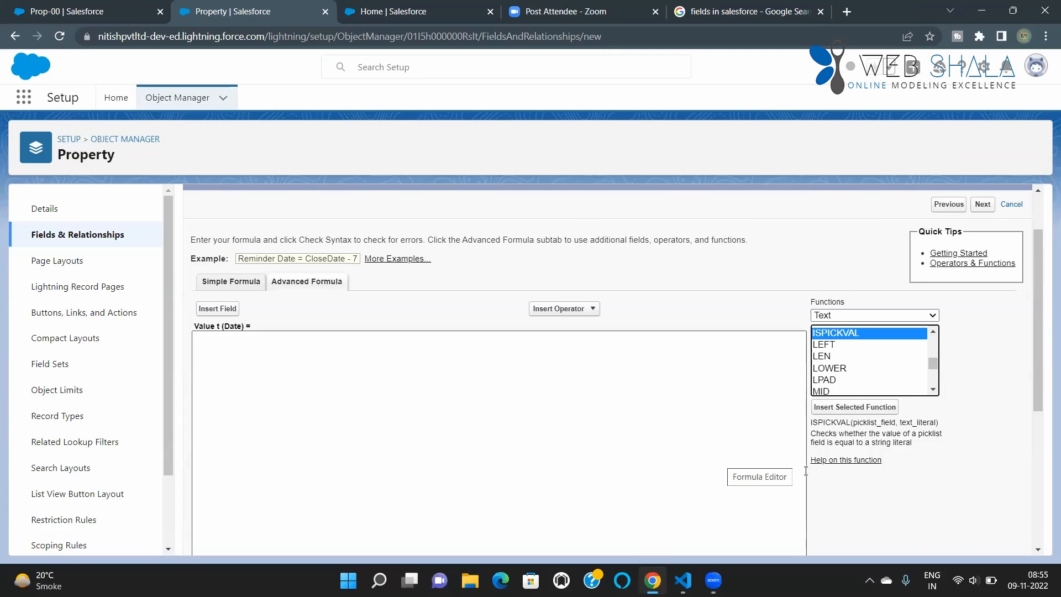
Step: Read the descriptions of the text functions RIGHT, RPAD and SUBSTITUTE and look through the rest of the Text functions
{"action": "left_click", "coordinate": [934, 391]}
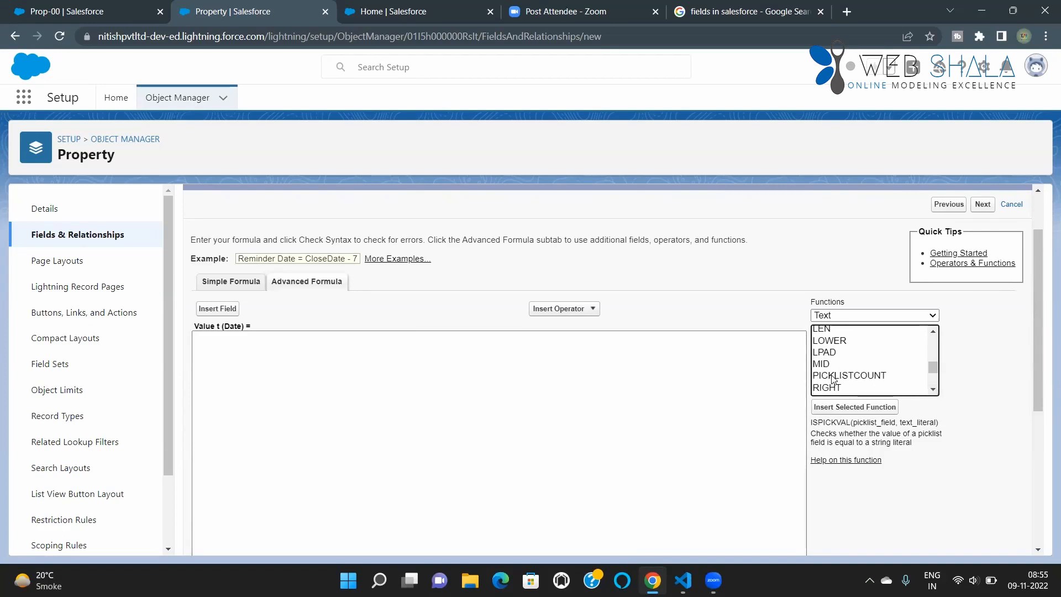
{"action": "left_click", "coordinate": [933, 390]}
{"action": "left_click", "coordinate": [839, 361]}
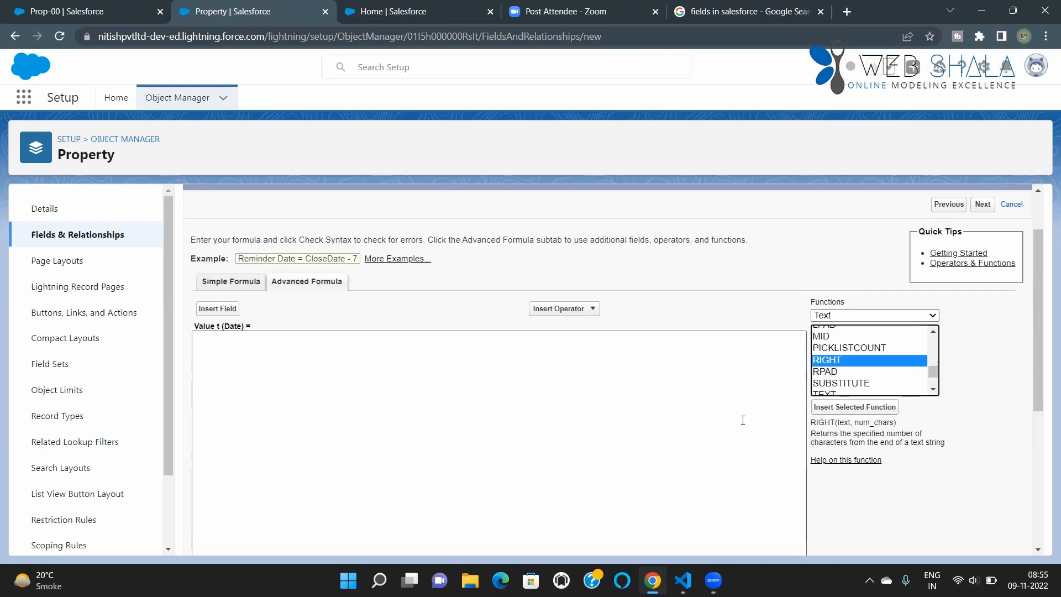
{"action": "left_click", "coordinate": [931, 394]}
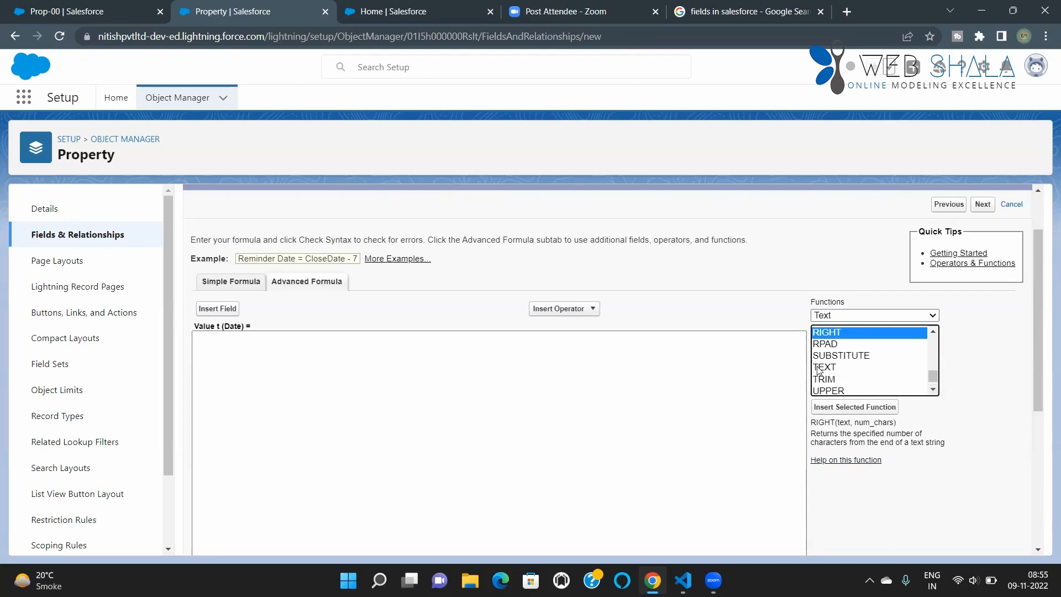
{"action": "left_click", "coordinate": [826, 344]}
{"action": "left_click", "coordinate": [845, 359]}
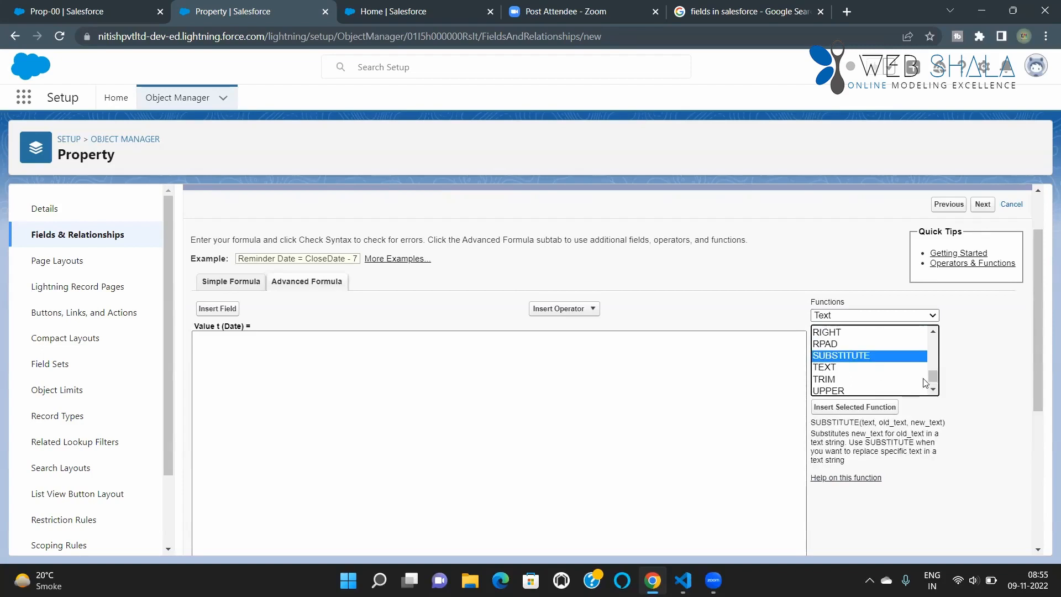
{"action": "left_click", "coordinate": [936, 390]}
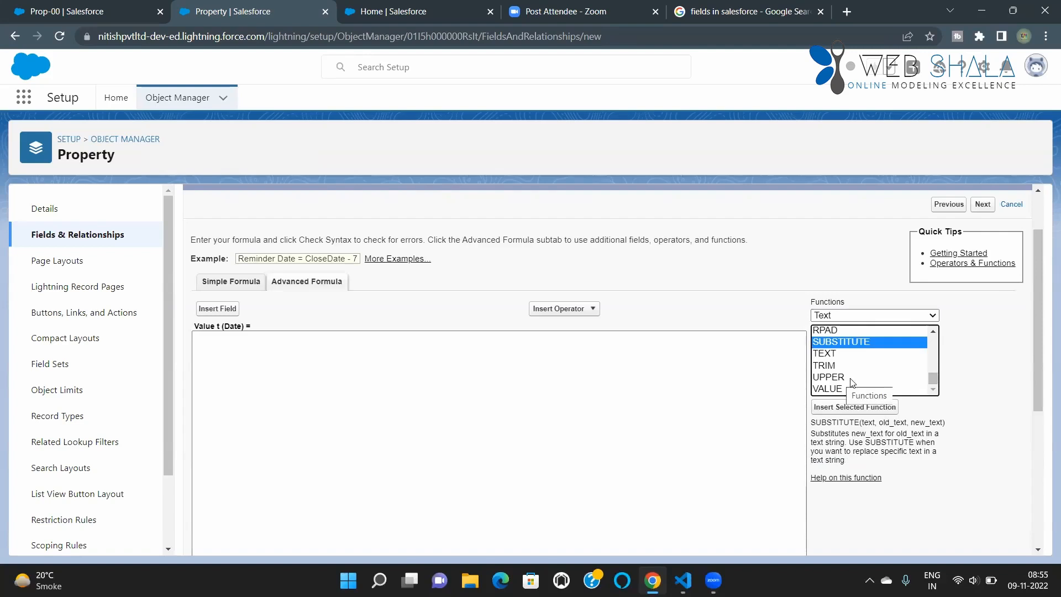
Step: Filter the formula functions to the Advanced category and read the description of CURRENCYRATE
{"action": "left_click", "coordinate": [894, 316]}
{"action": "left_click", "coordinate": [846, 386]}
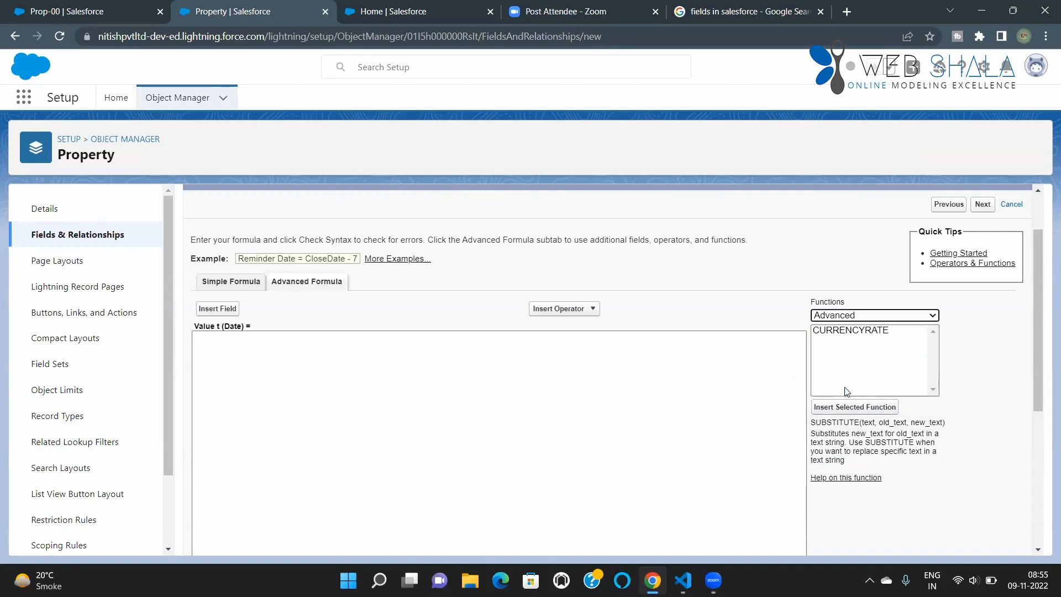
{"action": "scroll", "coordinate": [867, 370], "scroll_direction": "up", "scroll_amount": 2}
{"action": "scroll", "coordinate": [849, 366], "scroll_direction": "down", "scroll_amount": 2}
{"action": "left_click", "coordinate": [857, 332]}
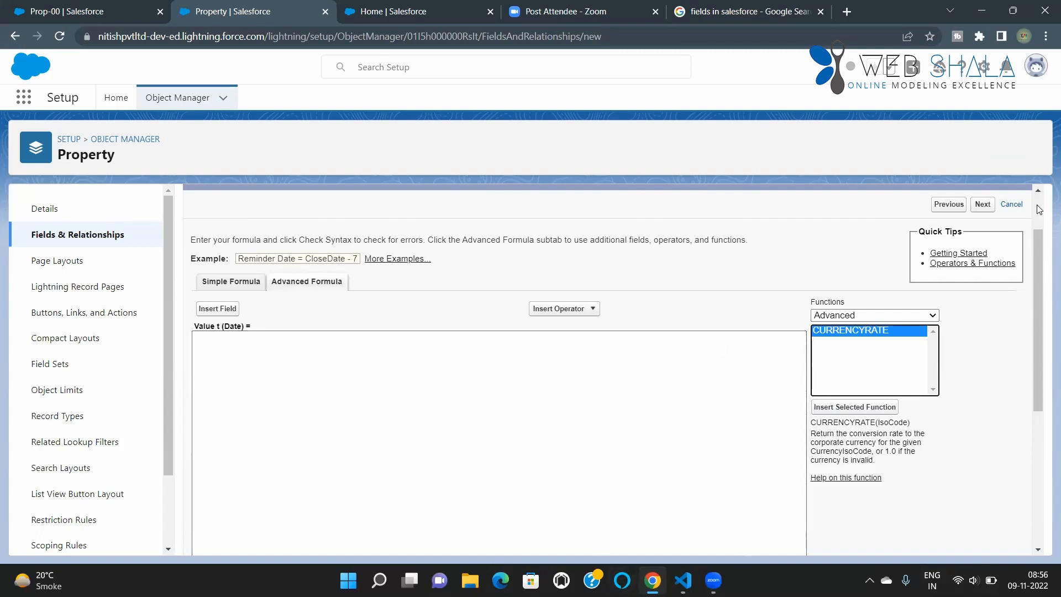
Step: Cancel the new formula field and review the Property object's list of fields and relationships
{"action": "left_click", "coordinate": [1009, 207]}
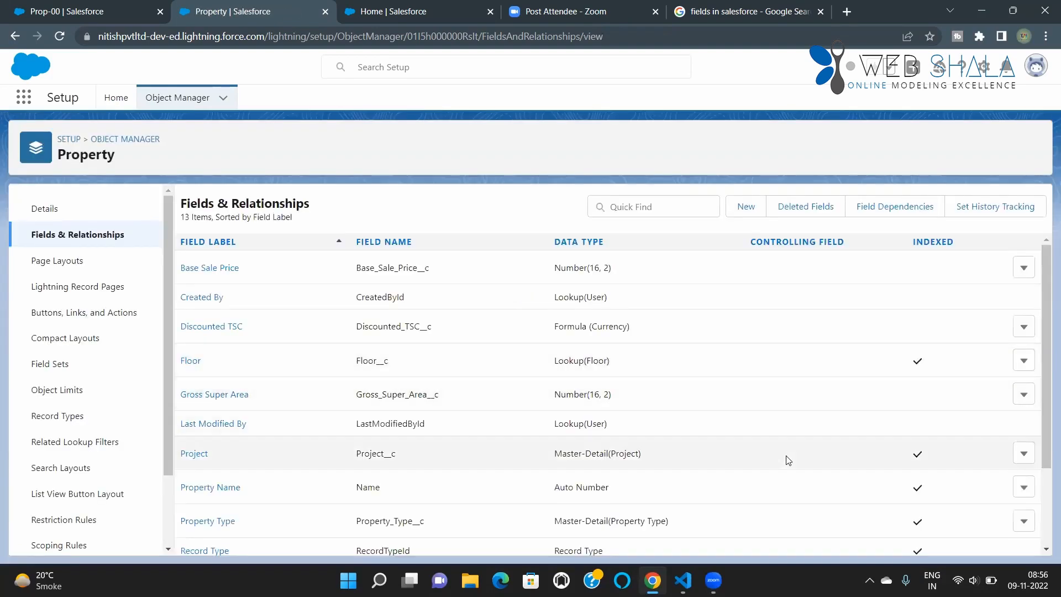
{"action": "scroll", "coordinate": [779, 462], "scroll_direction": "down", "scroll_amount": 2}
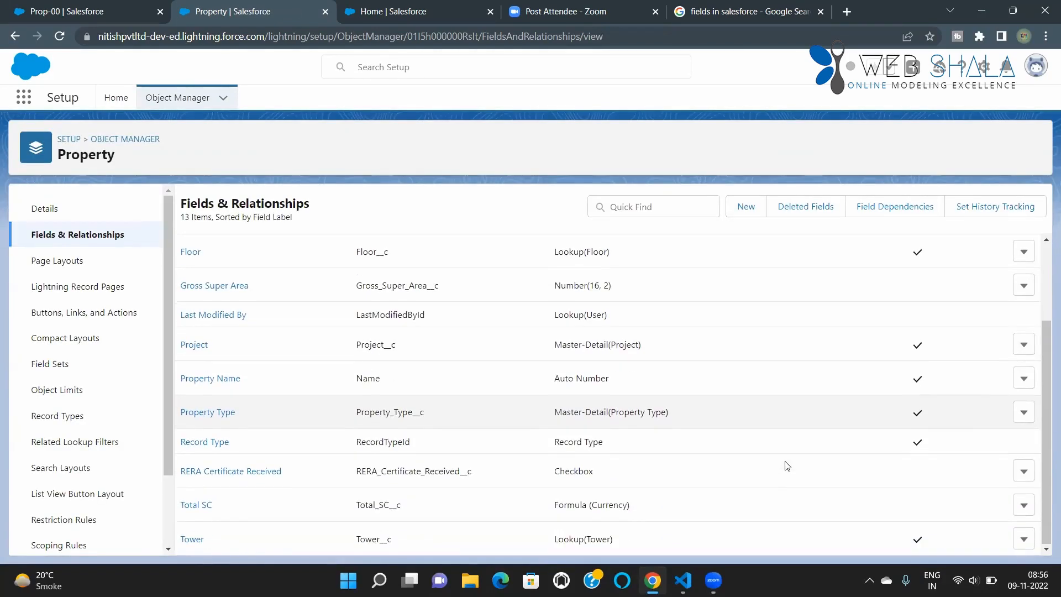
{"action": "scroll", "coordinate": [838, 478], "scroll_direction": "up", "scroll_amount": 2}
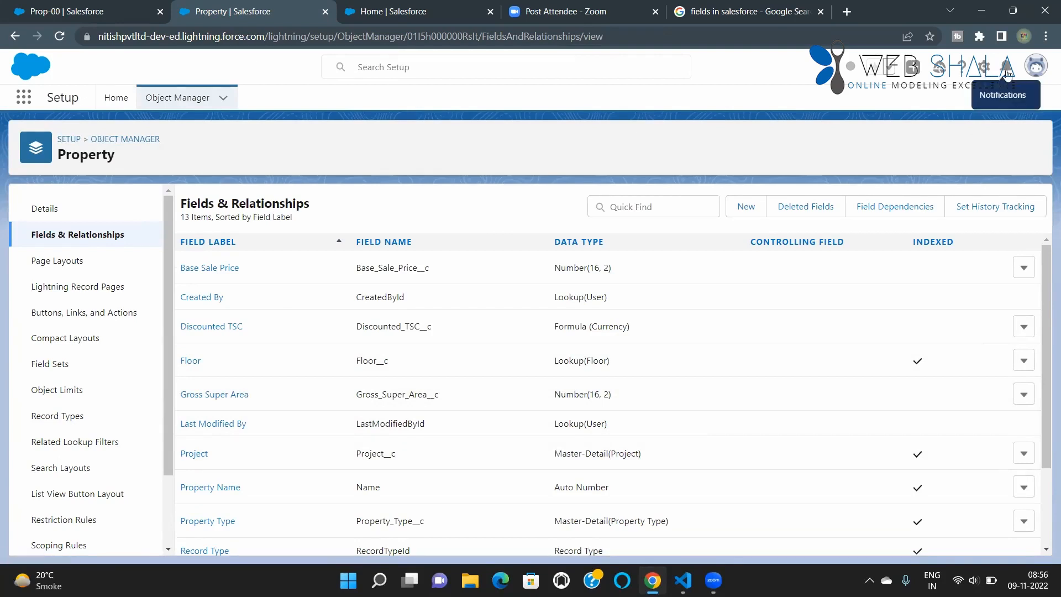
Step: Switch the Property browser tab from Lightning Experience to Salesforce Classic through the user profile options
{"action": "left_click", "coordinate": [1036, 71]}
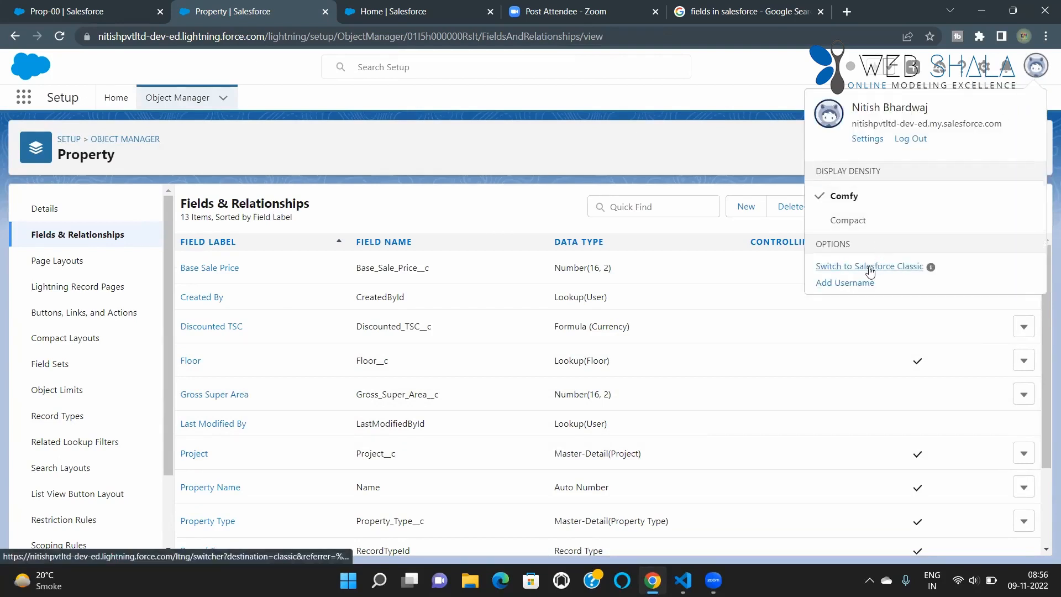
{"action": "left_click", "coordinate": [317, 155]}
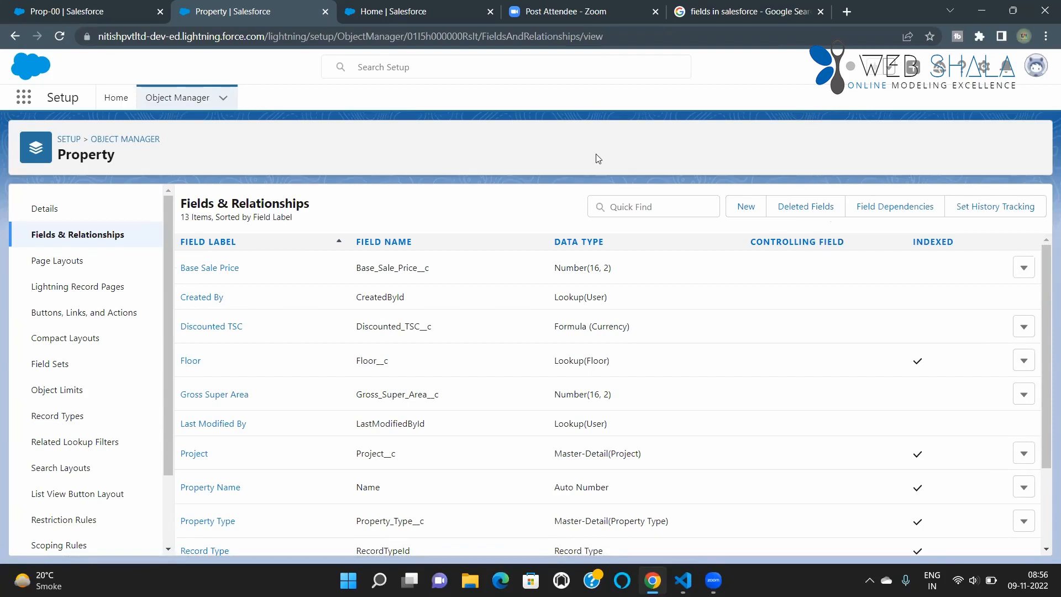
{"action": "left_click", "coordinate": [1036, 65]}
{"action": "left_click", "coordinate": [880, 267]}
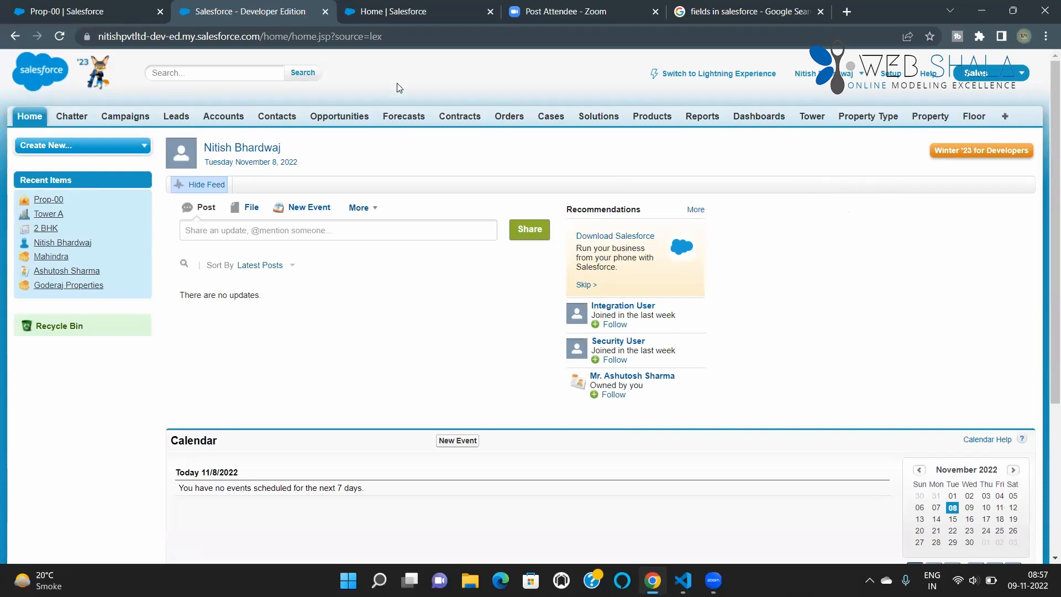
Step: Start a new custom object from the Object Manager in the Lightning Setup browser tab and set its label to Booking
{"action": "left_click", "coordinate": [387, 11]}
{"action": "left_click", "coordinate": [176, 102]}
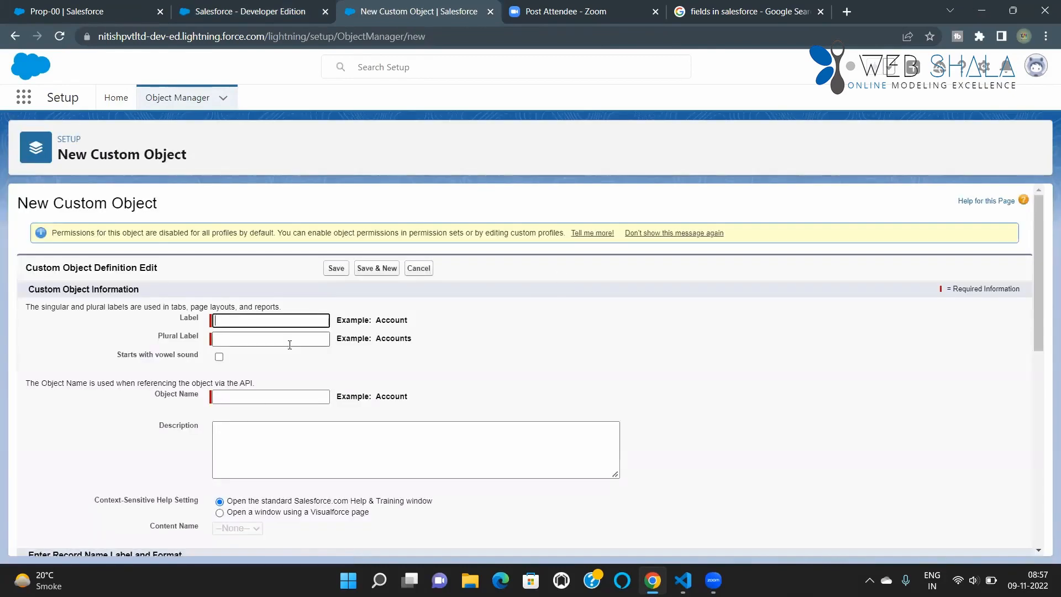
{"action": "scroll", "coordinate": [254, 331], "scroll_direction": "down", "scroll_amount": 1}
{"action": "left_click", "coordinate": [251, 252]}
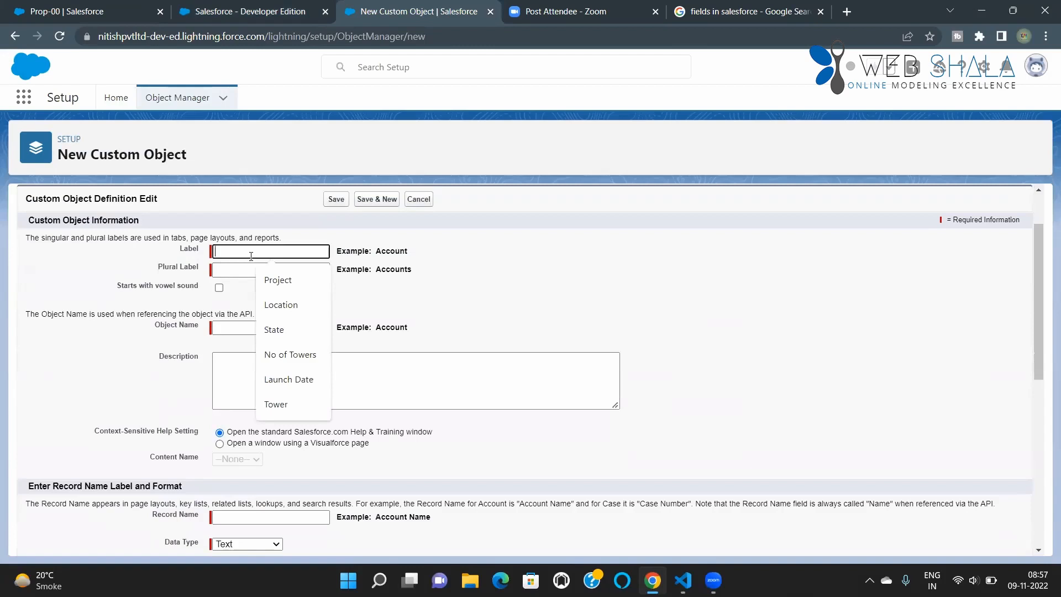
{"action": "type", "text": "bookin"}
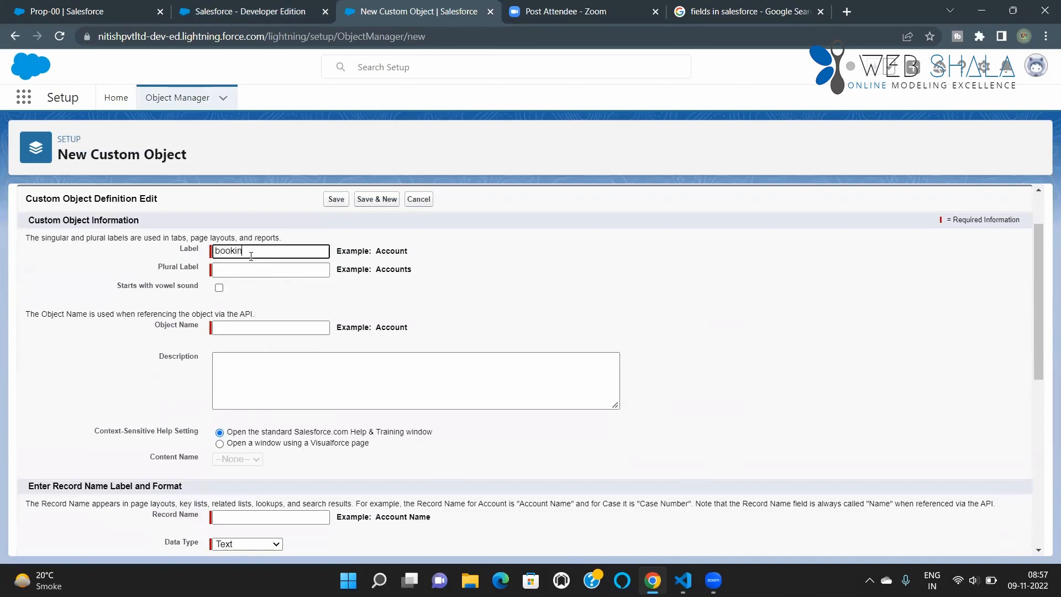
{"action": "type", "text": "k"}
{"action": "key", "text": "BackSpace"}
{"action": "key", "text": "BackSpace"}
{"action": "key", "text": "BackSpace"}
{"action": "key", "text": "BackSpace"}
{"action": "type", "text": "B"}
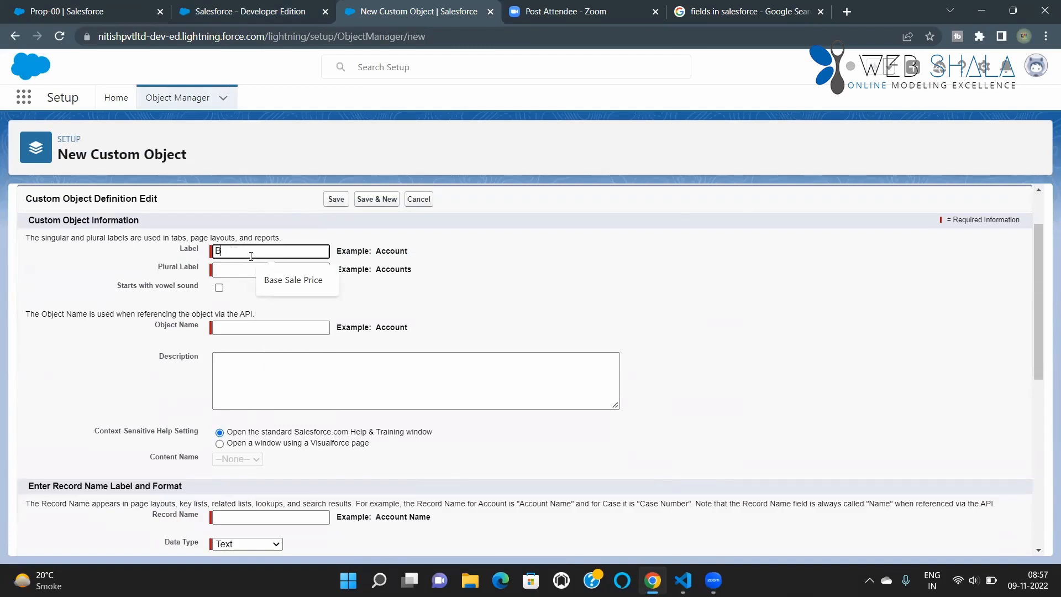
{"action": "type", "text": "ooking"}
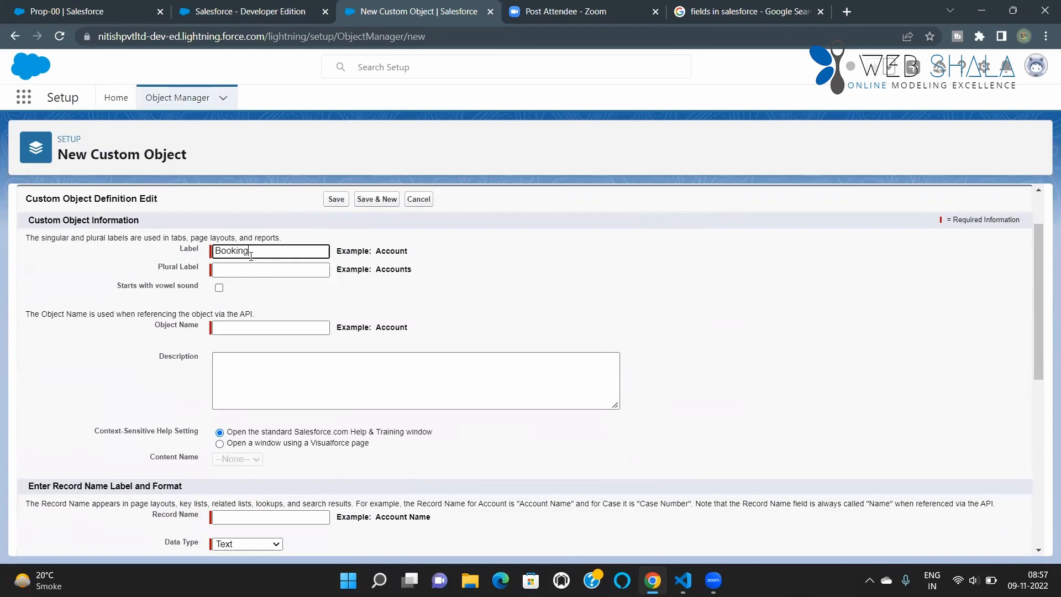
Step: Set the new custom object's plural label to Booking, keeping the object name Booking and an empty description
{"action": "left_click", "coordinate": [253, 270]}
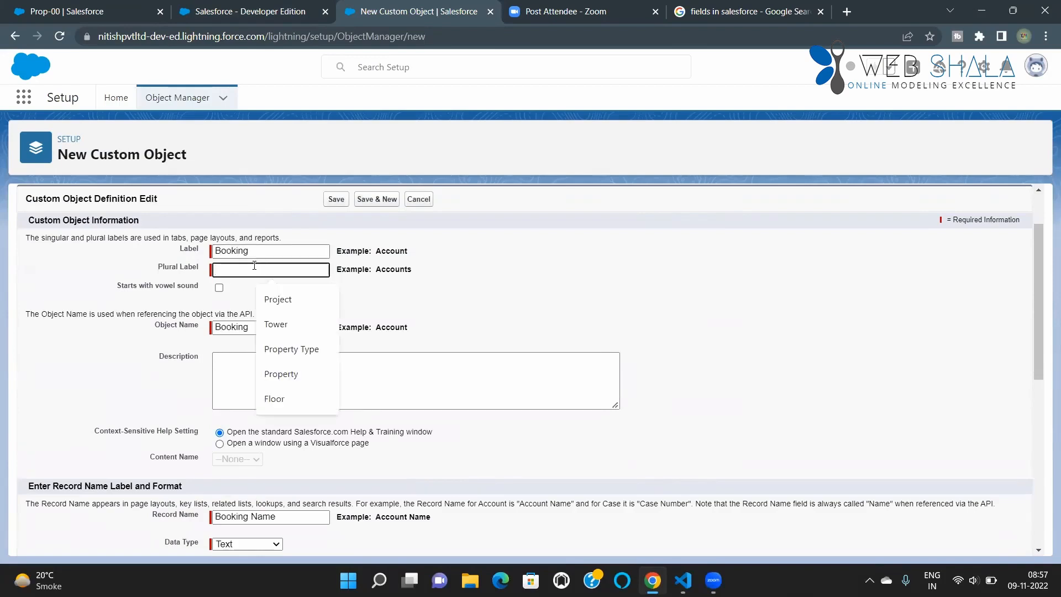
{"action": "type", "text": "Booking"}
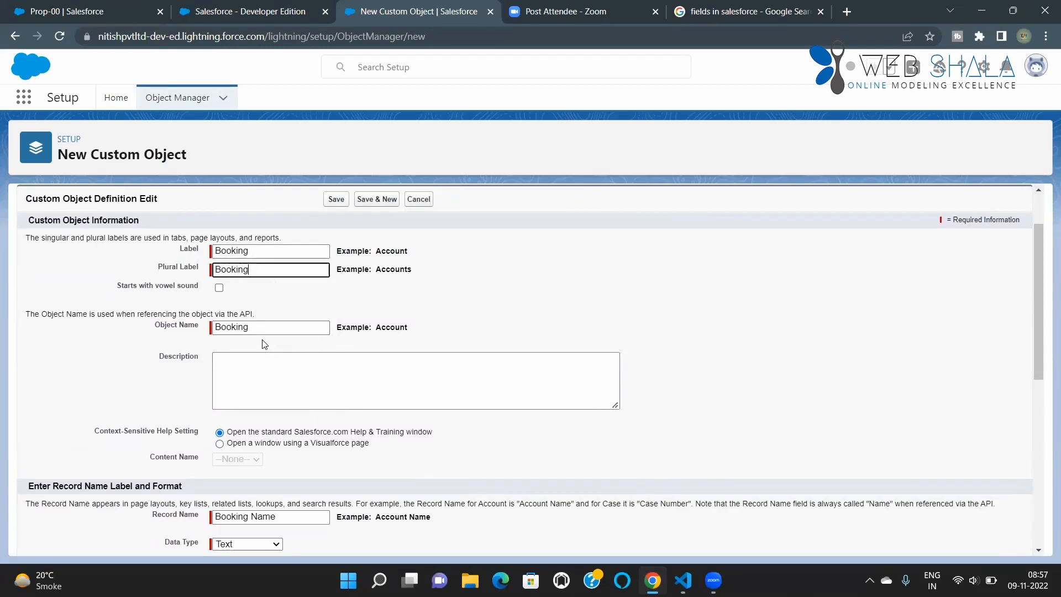
{"action": "left_click", "coordinate": [134, 376]}
{"action": "scroll", "coordinate": [230, 333], "scroll_direction": "down", "scroll_amount": 1}
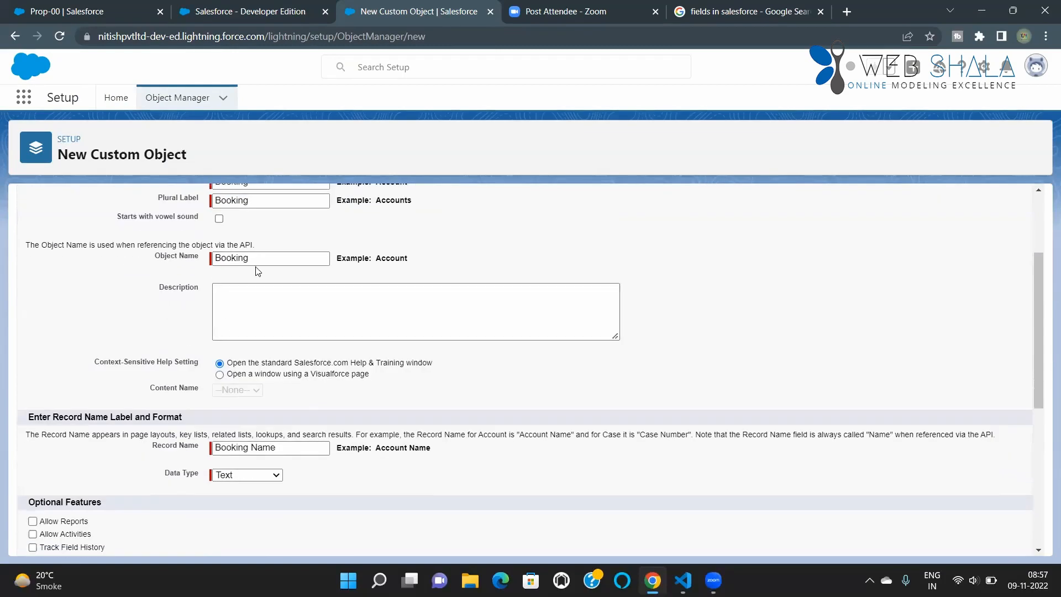
{"action": "left_click", "coordinate": [280, 260]}
{"action": "left_click", "coordinate": [276, 321]}
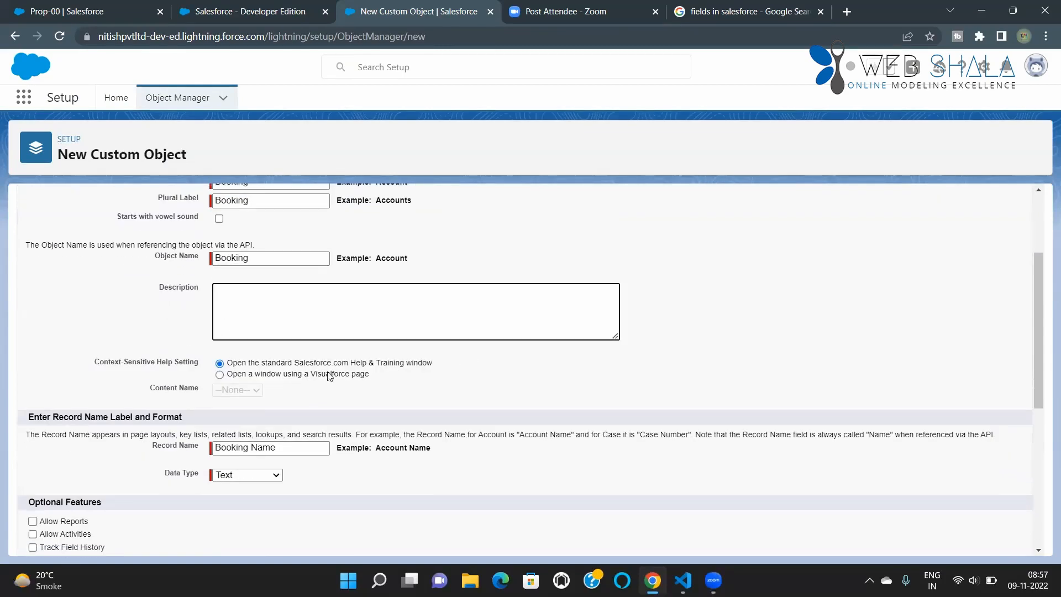
Step: Enable the optional features Allow Reports, Allow Activities and Track Field History for the Booking object
{"action": "scroll", "coordinate": [231, 374], "scroll_direction": "down", "scroll_amount": 1}
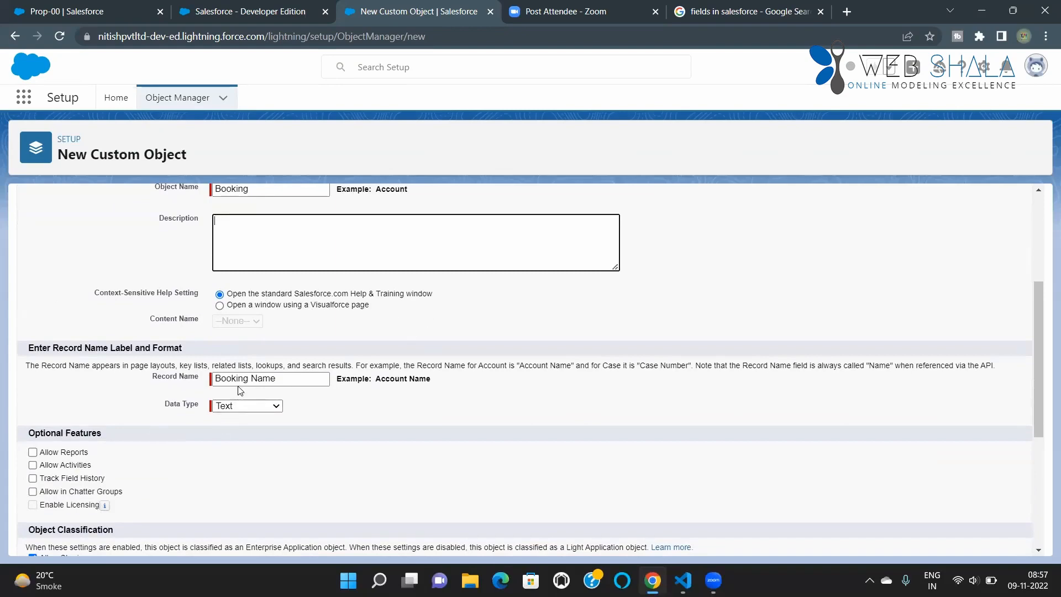
{"action": "scroll", "coordinate": [243, 385], "scroll_direction": "down", "scroll_amount": 1}
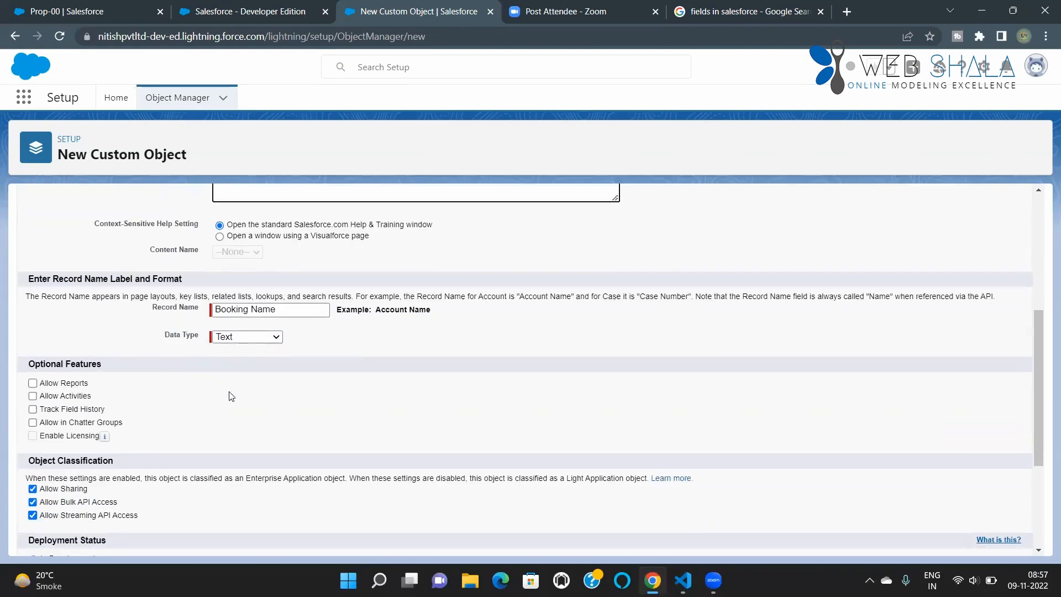
{"action": "left_click", "coordinate": [43, 386]}
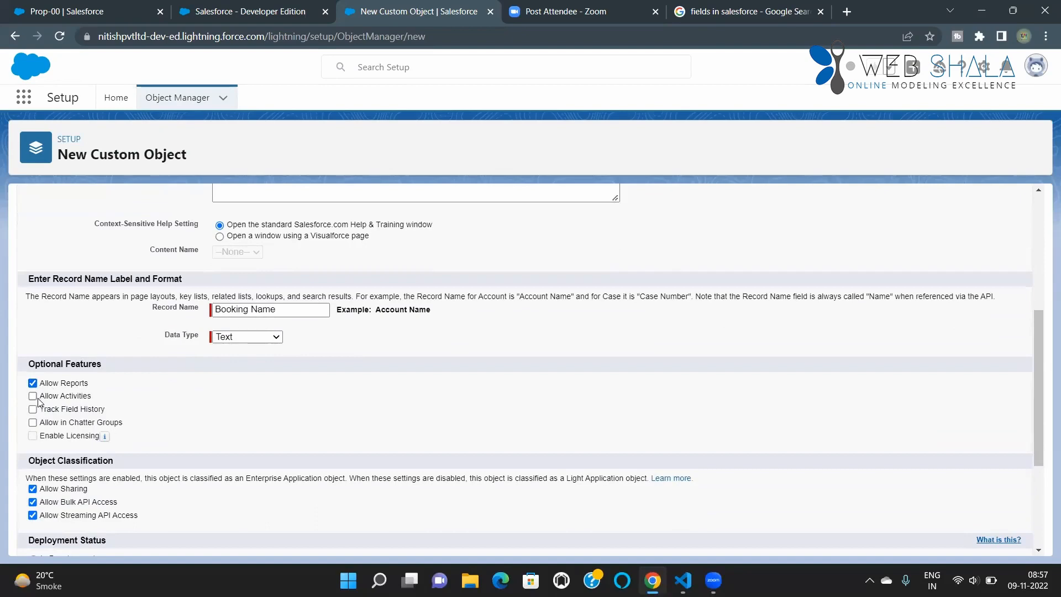
{"action": "left_click", "coordinate": [33, 409]}
{"action": "scroll", "coordinate": [166, 437], "scroll_direction": "down", "scroll_amount": 2}
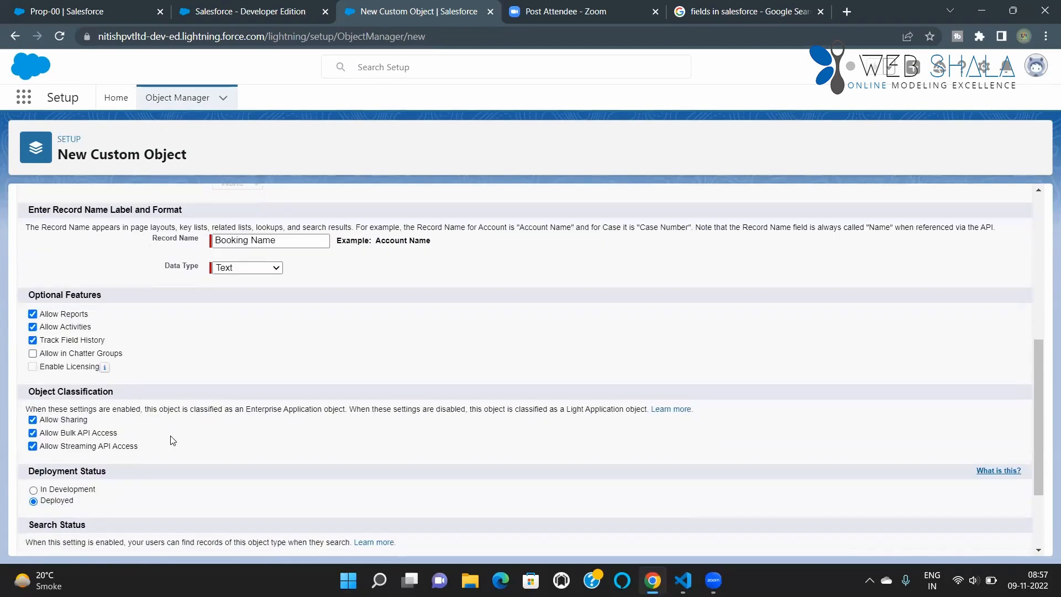
{"action": "scroll", "coordinate": [91, 407], "scroll_direction": "down", "scroll_amount": 1}
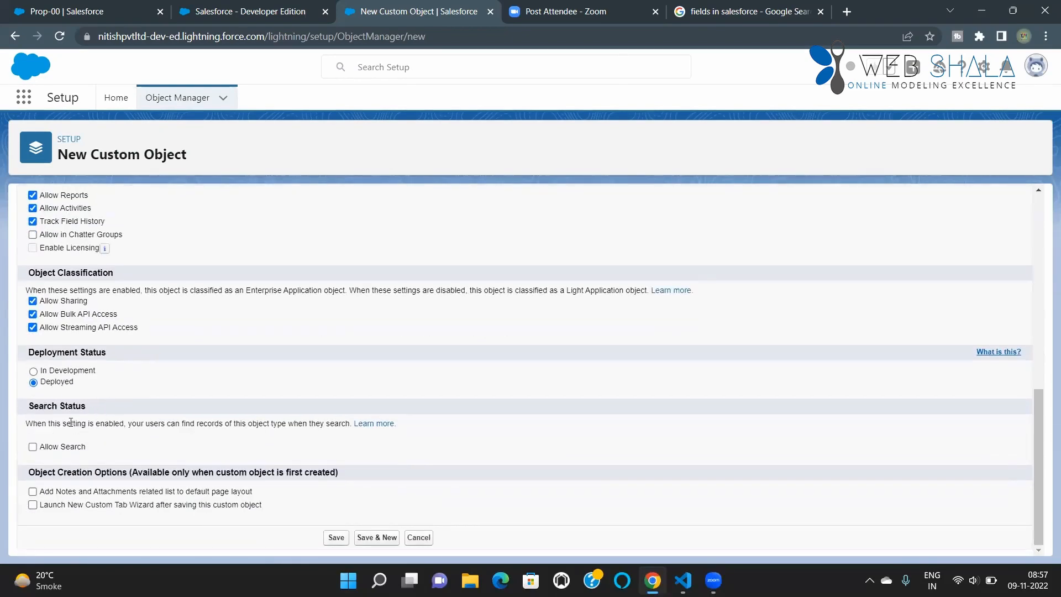
Step: Enable Allow Search and the Notes and Attachments related list for the Booking object, and save it
{"action": "left_click", "coordinate": [37, 449]}
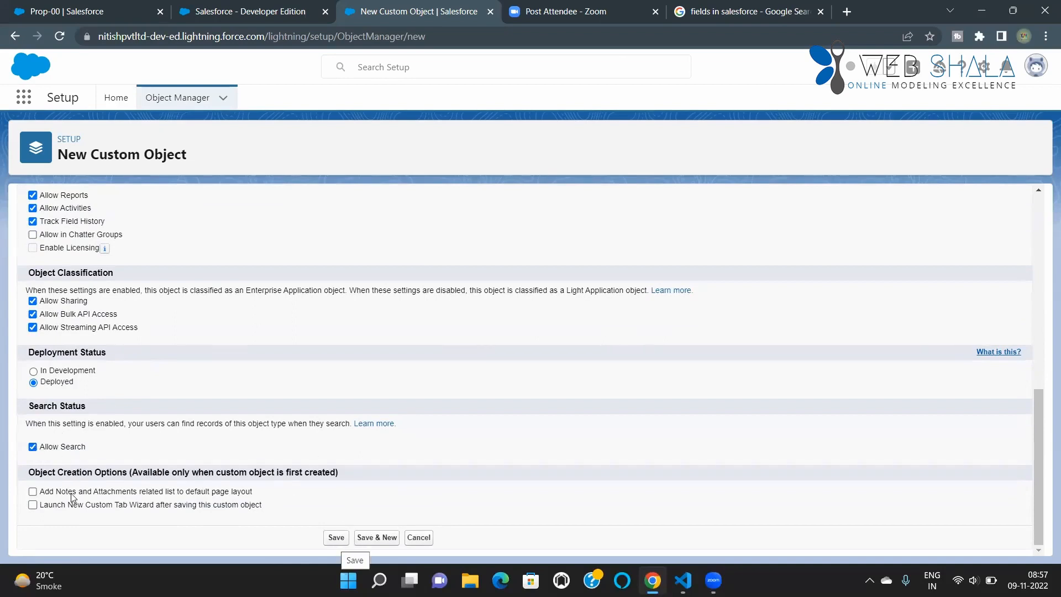
{"action": "left_click", "coordinate": [33, 491]}
{"action": "left_click", "coordinate": [336, 536]}
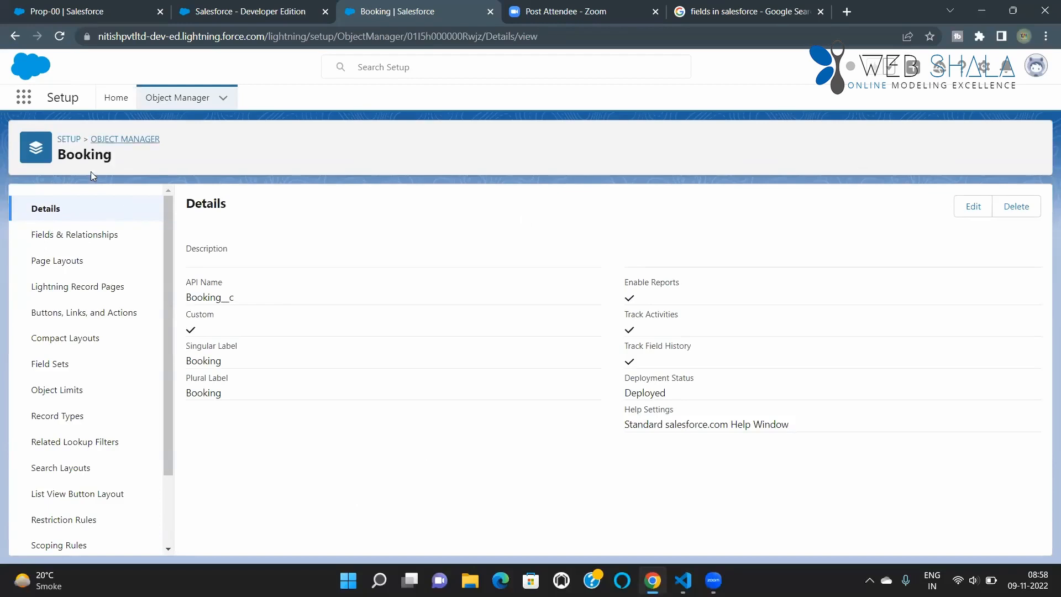
Step: Find the custom Tabs page in Setup by searching for "tabs" and open it
{"action": "left_click", "coordinate": [116, 97]}
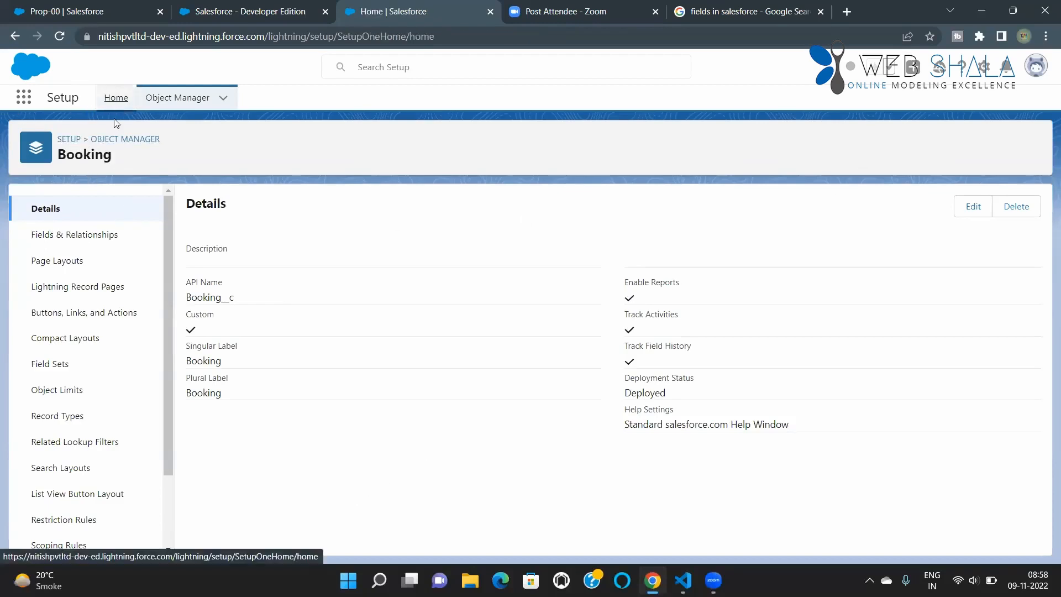
{"action": "left_click", "coordinate": [82, 138]}
{"action": "type", "text": "ta"}
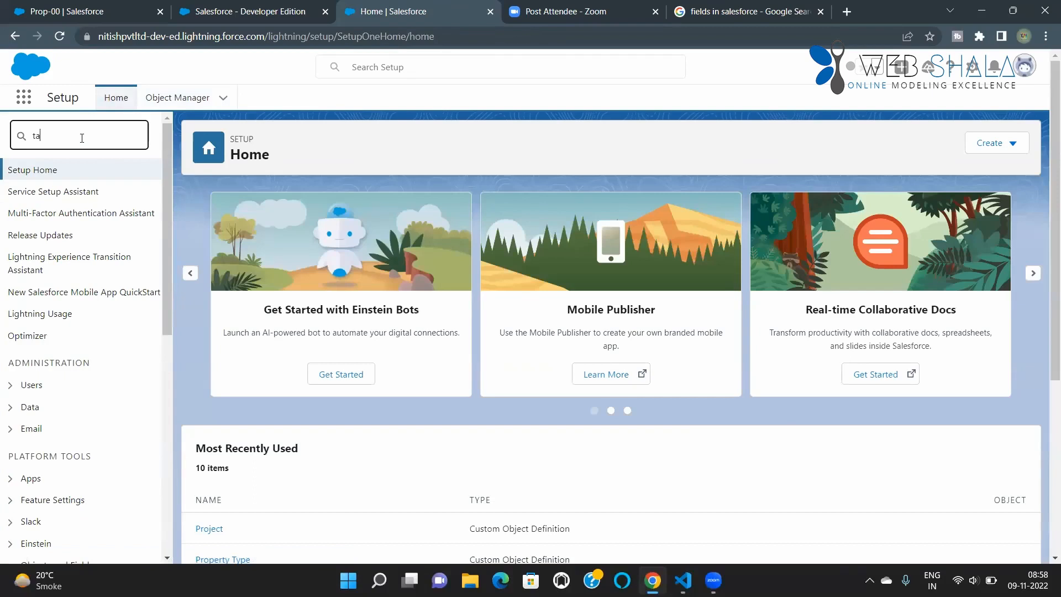
{"action": "type", "text": "bs"}
{"action": "left_click", "coordinate": [46, 214]}
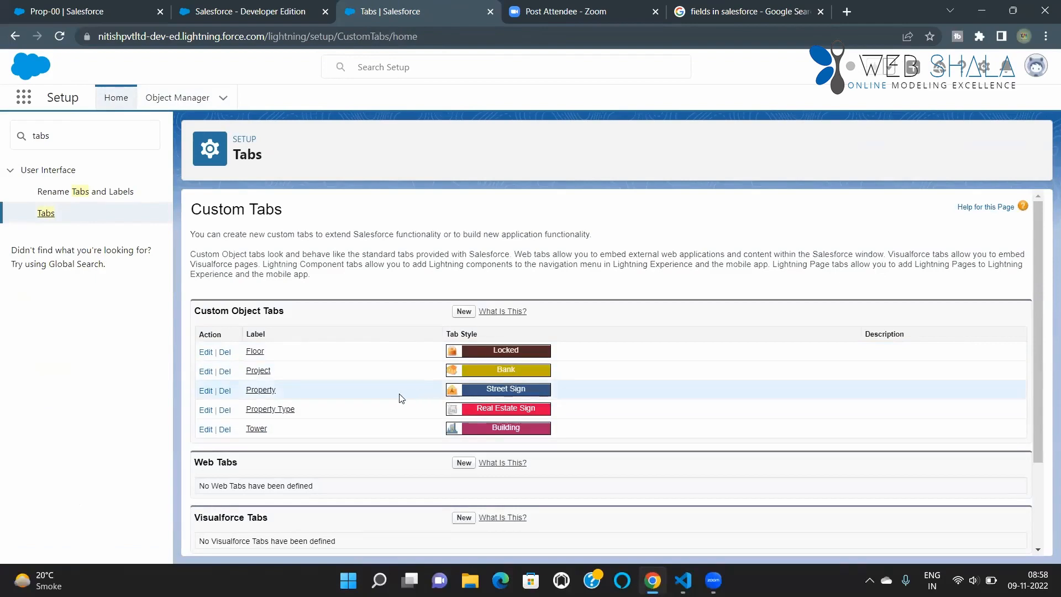
Step: Create a new custom object tab for the Booking object with the Computer tab style
{"action": "left_click", "coordinate": [464, 311]}
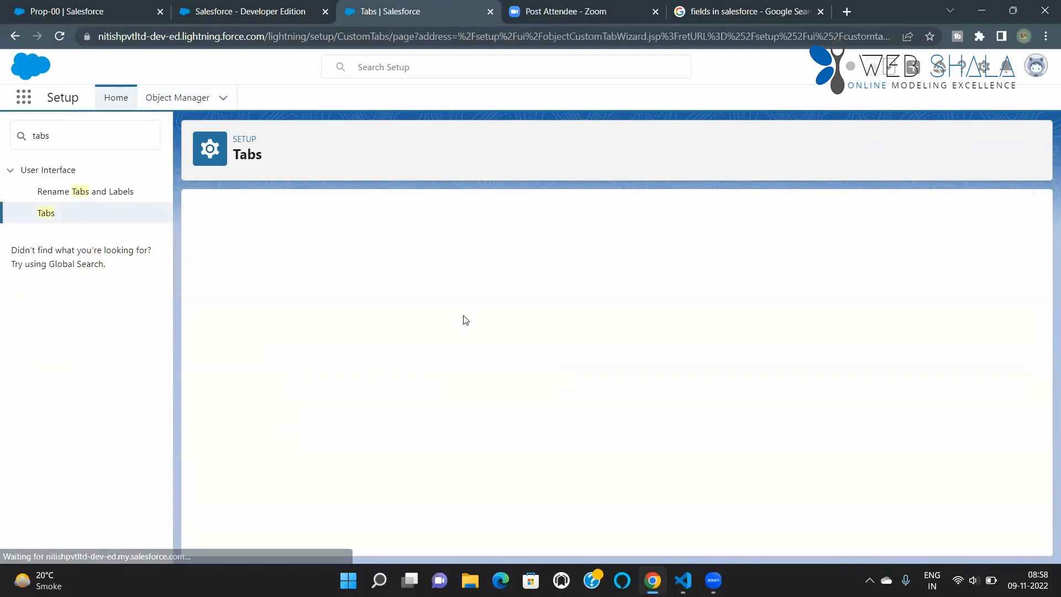
{"action": "left_click", "coordinate": [403, 320]}
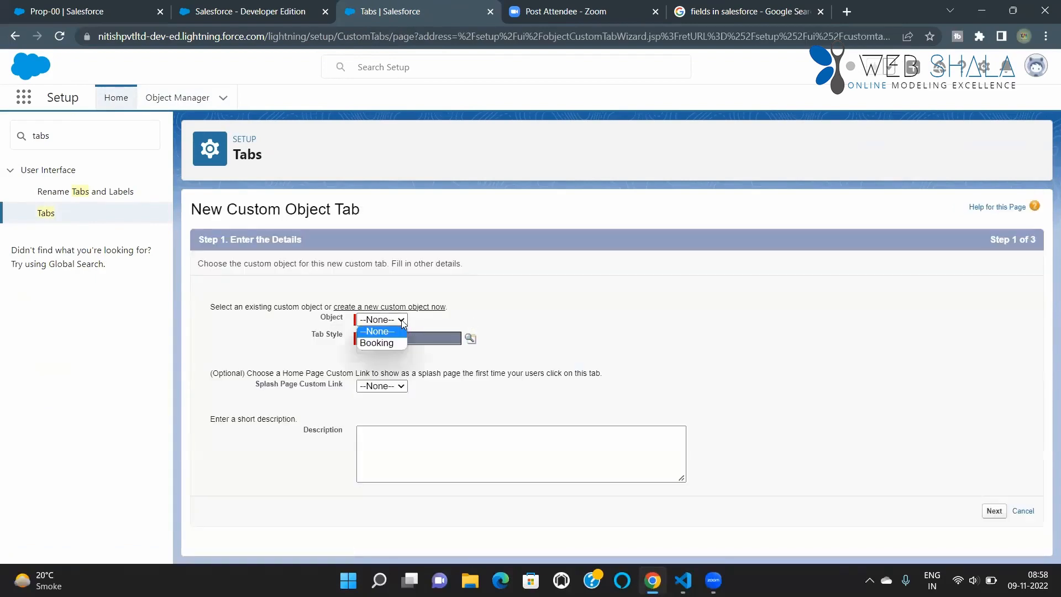
{"action": "left_click", "coordinate": [385, 343]}
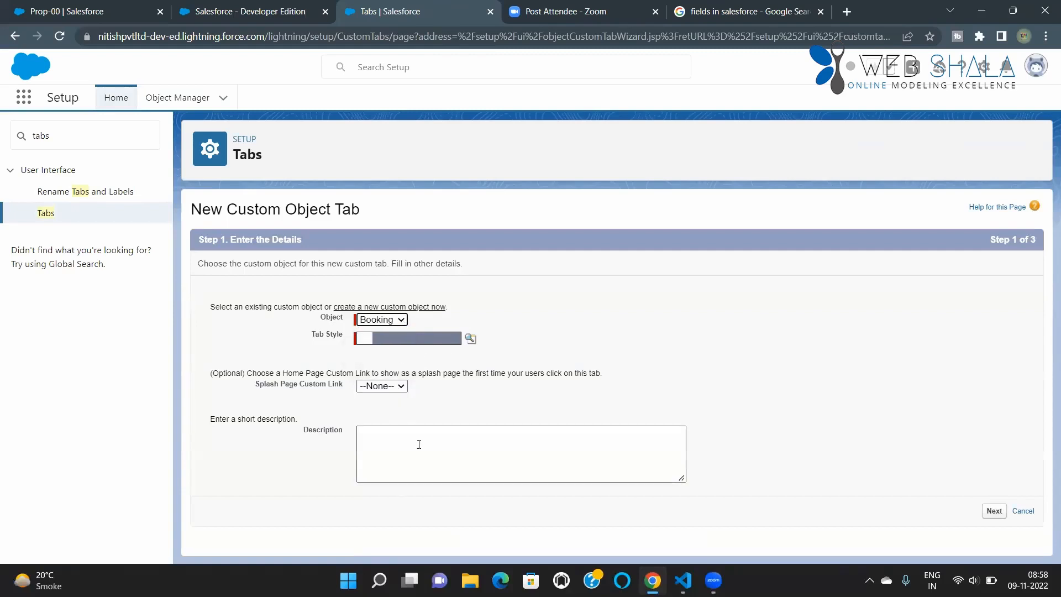
{"action": "left_click", "coordinate": [423, 344]}
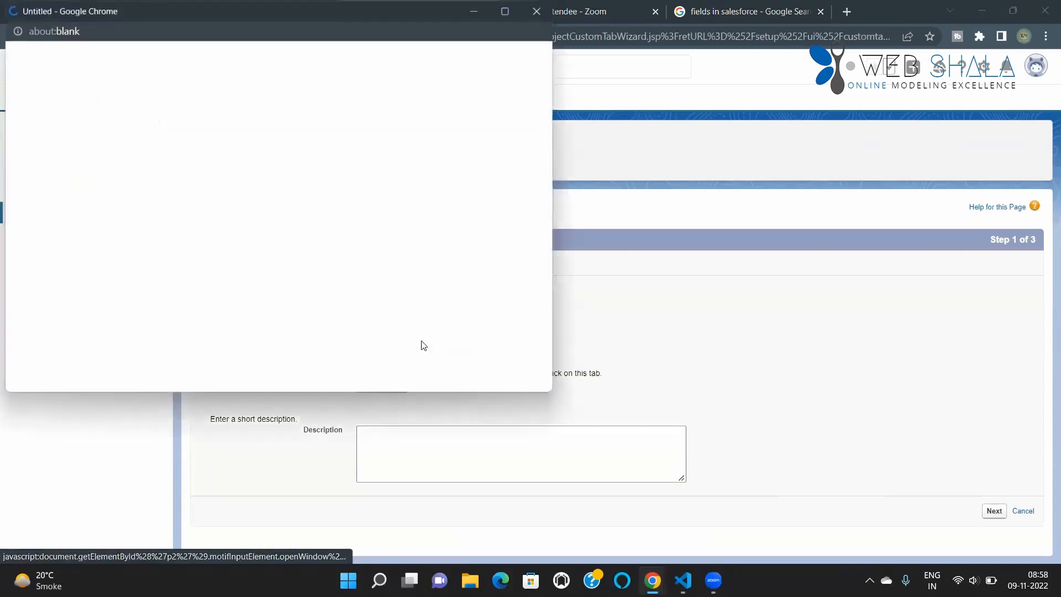
{"action": "left_click", "coordinate": [328, 203]}
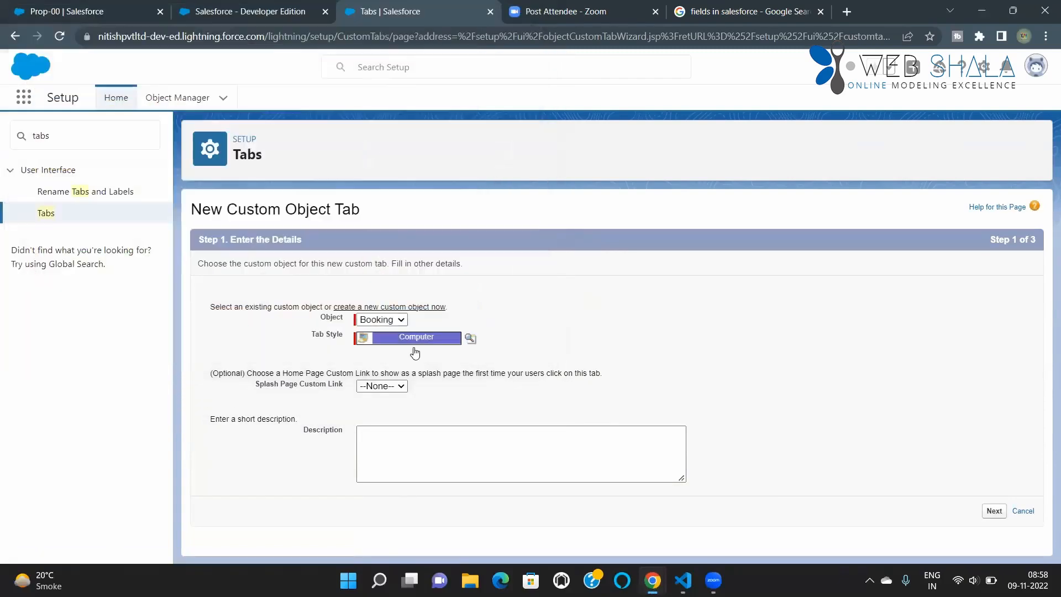
{"action": "left_click", "coordinate": [994, 511]}
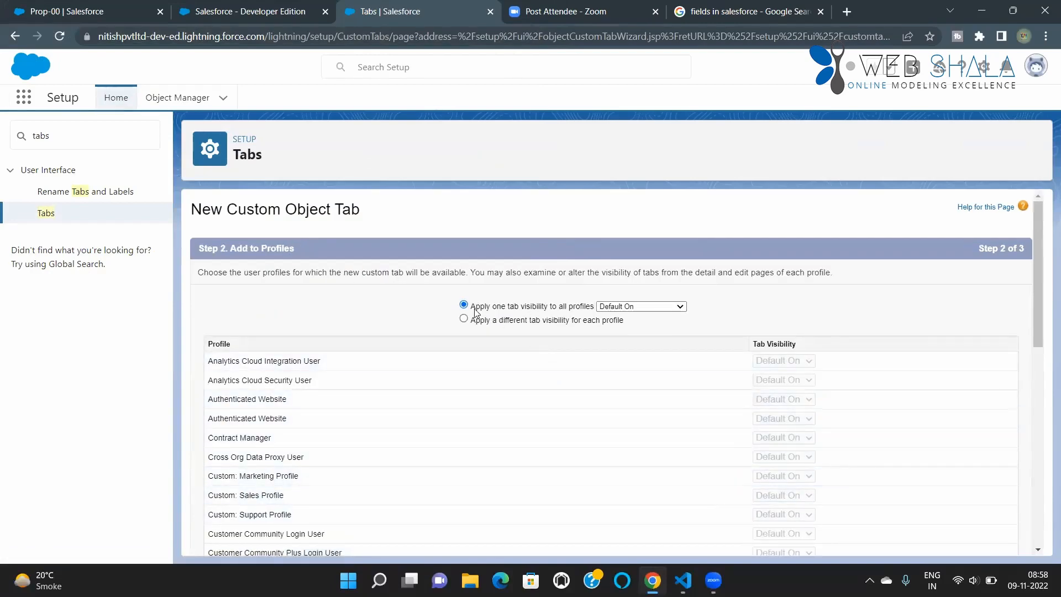
Step: Keep the Booking tab's visibility at Default On for all profiles and continue to the custom app assignment
{"action": "scroll", "coordinate": [478, 307], "scroll_direction": "down", "scroll_amount": 1}
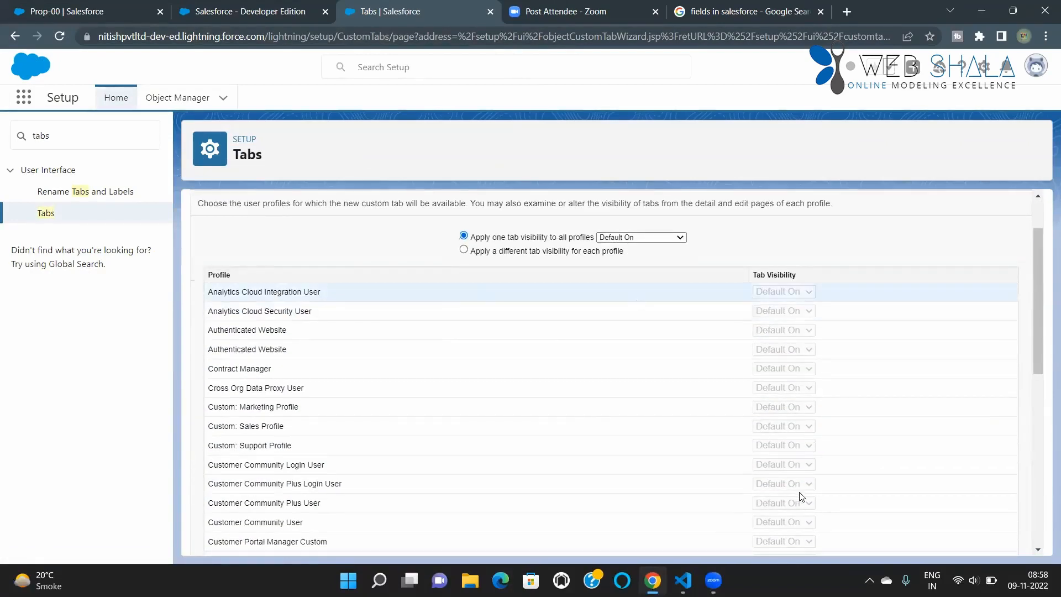
{"action": "scroll", "coordinate": [797, 495], "scroll_direction": "down", "scroll_amount": 6}
{"action": "left_click", "coordinate": [984, 540]}
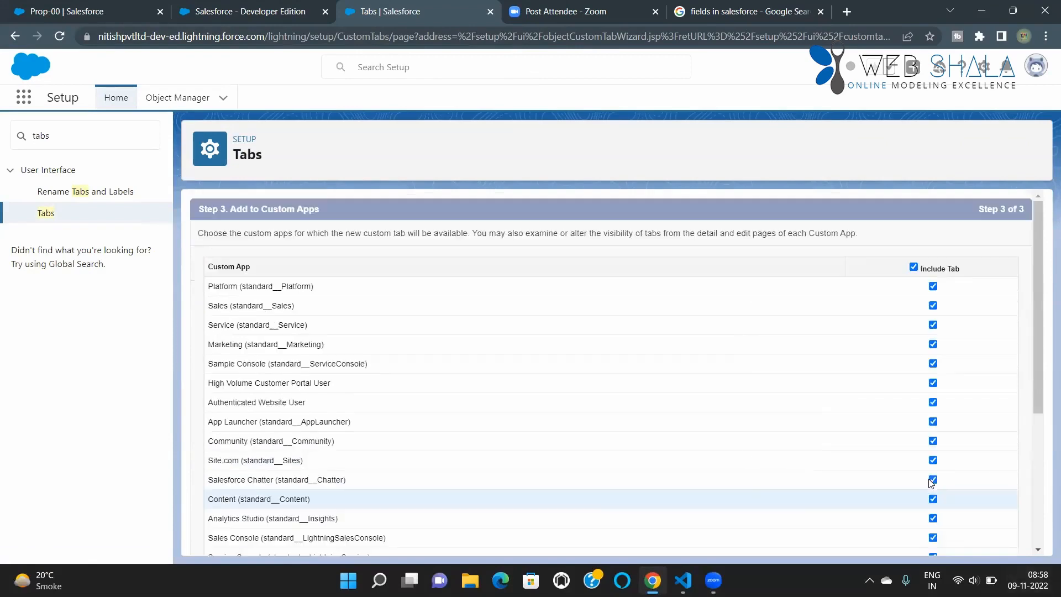
Step: Review the custom apps that can contain the Booking tab and toggle Include Tab for all of them
{"action": "scroll", "coordinate": [734, 422], "scroll_direction": "down", "scroll_amount": 4}
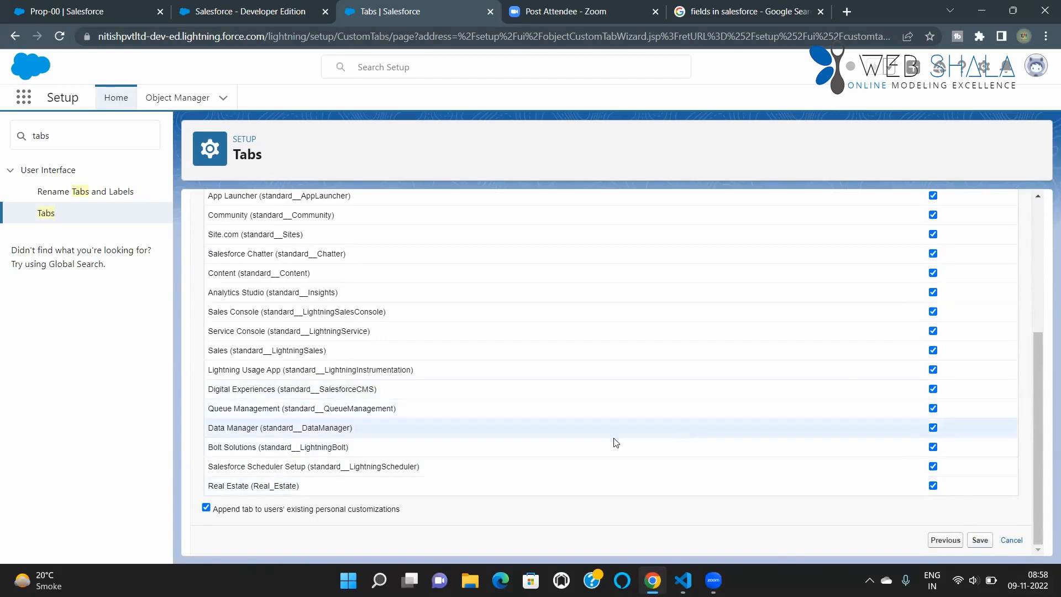
{"action": "scroll", "coordinate": [592, 442], "scroll_direction": "up", "scroll_amount": 4}
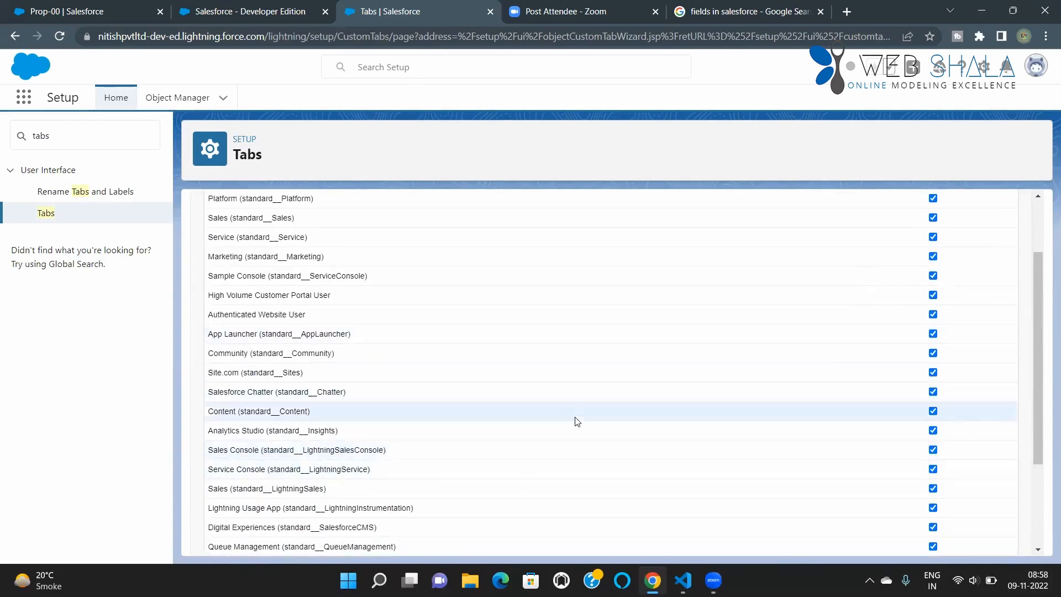
{"action": "scroll", "coordinate": [672, 431], "scroll_direction": "up", "scroll_amount": 1}
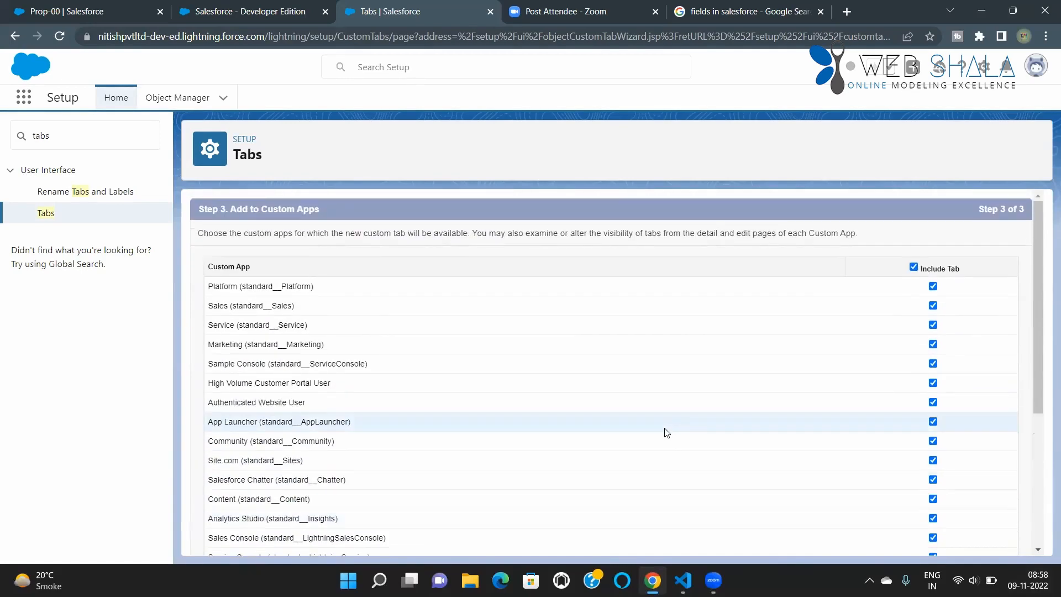
{"action": "left_click", "coordinate": [913, 268]}
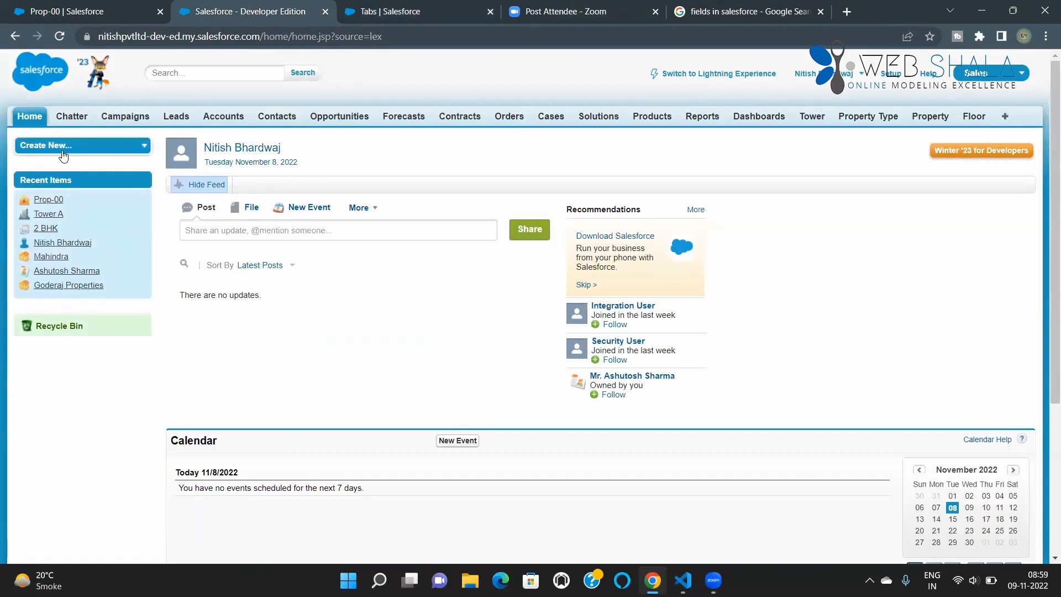
Step: Compare available apps by searching the Lightning app launcher for "re" and opening the App Launcher app in Salesforce Classic
{"action": "left_click", "coordinate": [57, 16]}
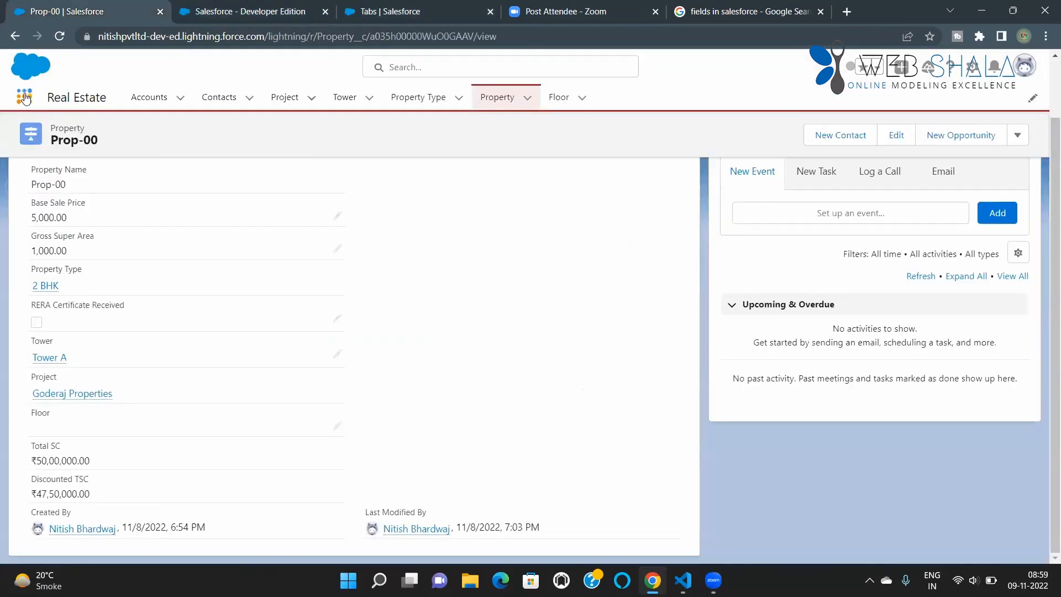
{"action": "left_click", "coordinate": [26, 100]}
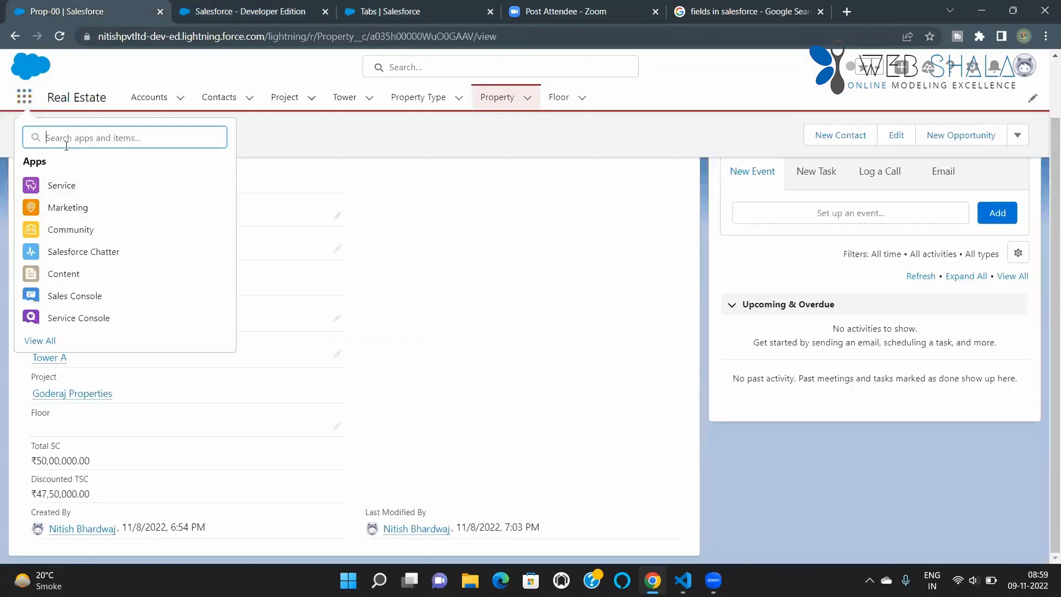
{"action": "type", "text": "re"}
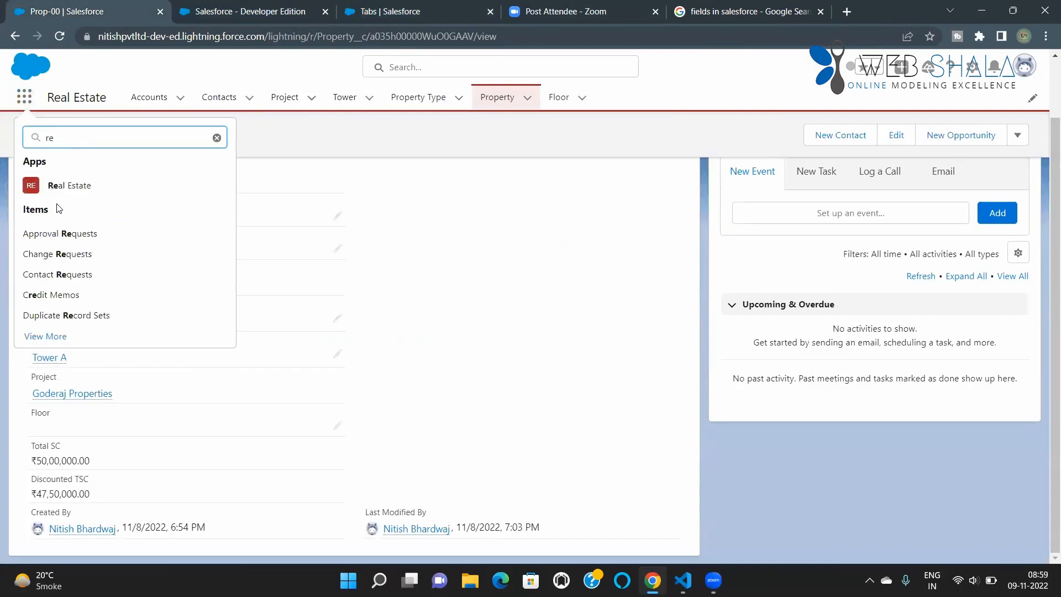
{"action": "left_click", "coordinate": [204, 13]}
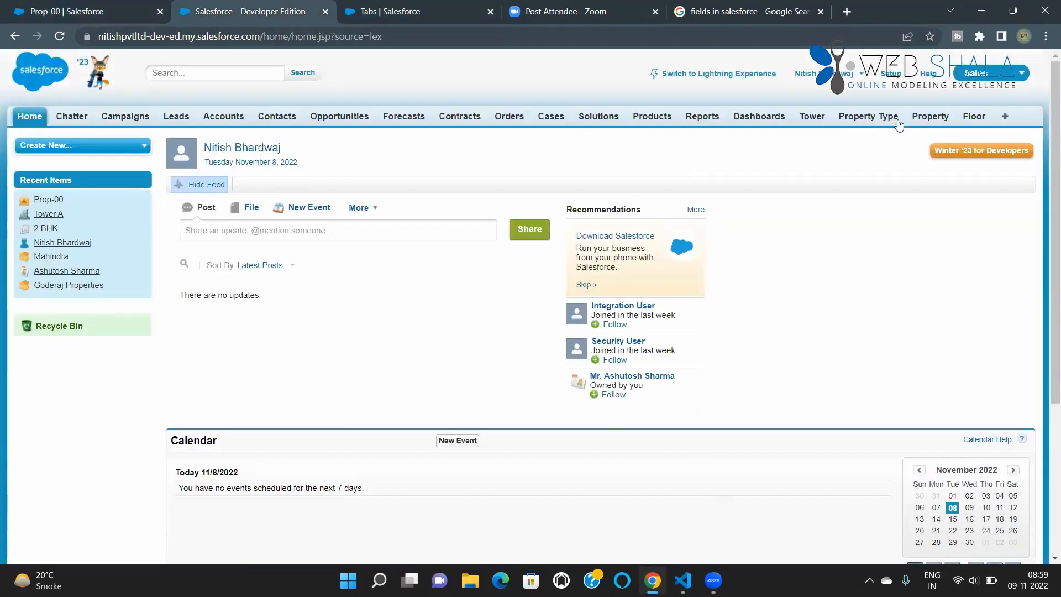
{"action": "left_click", "coordinate": [989, 73]}
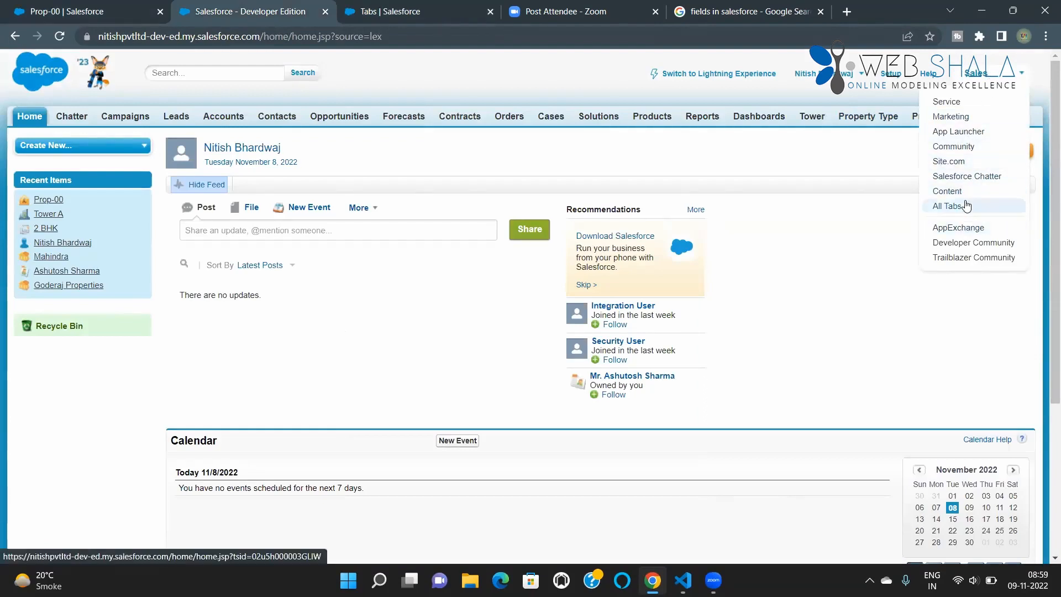
{"action": "left_click", "coordinate": [961, 131]}
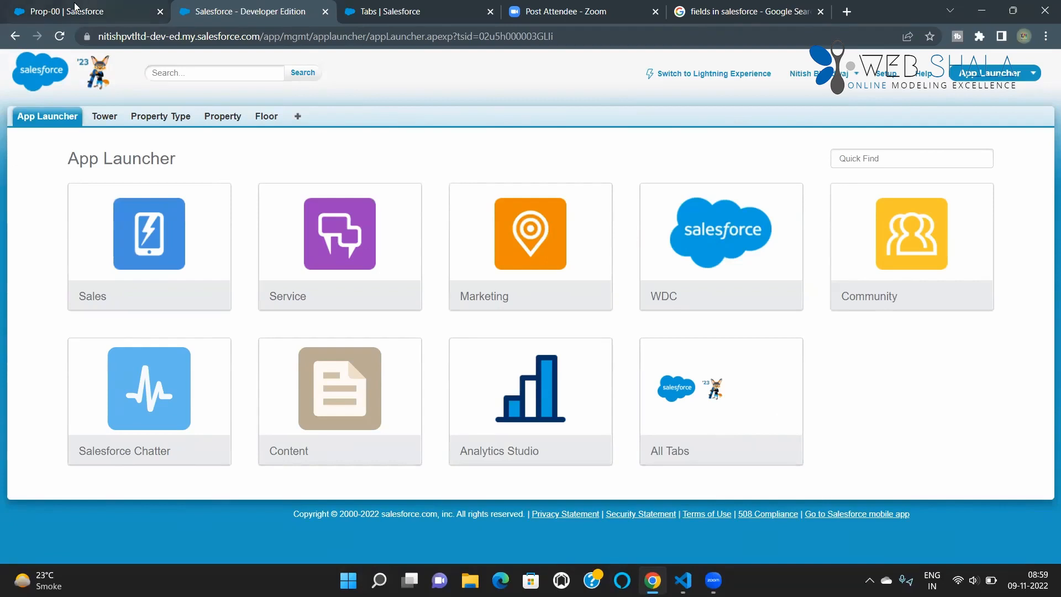
Step: Return to the Lightning browser tab, open the Real Estate app and open Setup from it
{"action": "left_click", "coordinate": [73, 11]}
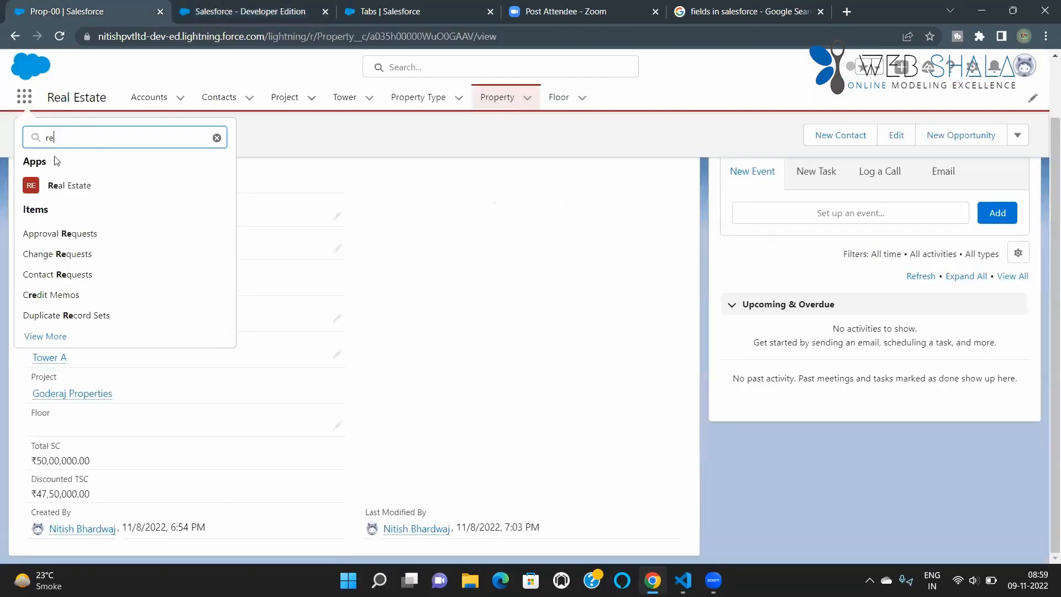
{"action": "left_click", "coordinate": [77, 188]}
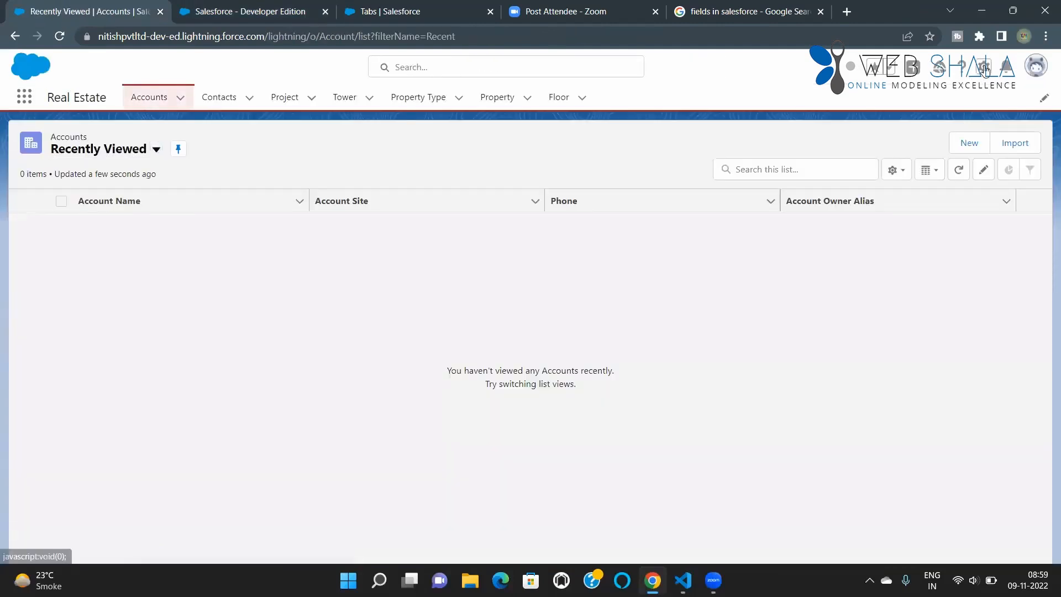
{"action": "left_click", "coordinate": [983, 67]}
{"action": "left_click", "coordinate": [938, 110]}
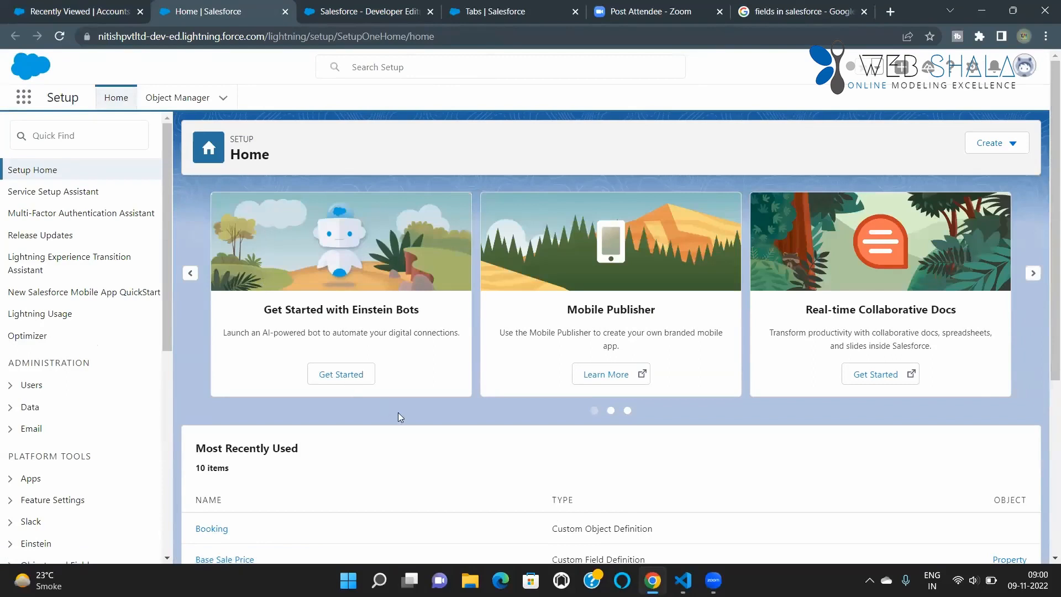
Step: Open the App Manager by searching Setup for "apps" and examine which listed apps are Classic or Lightning
{"action": "left_click", "coordinate": [69, 138]}
{"action": "type", "text": "ap"}
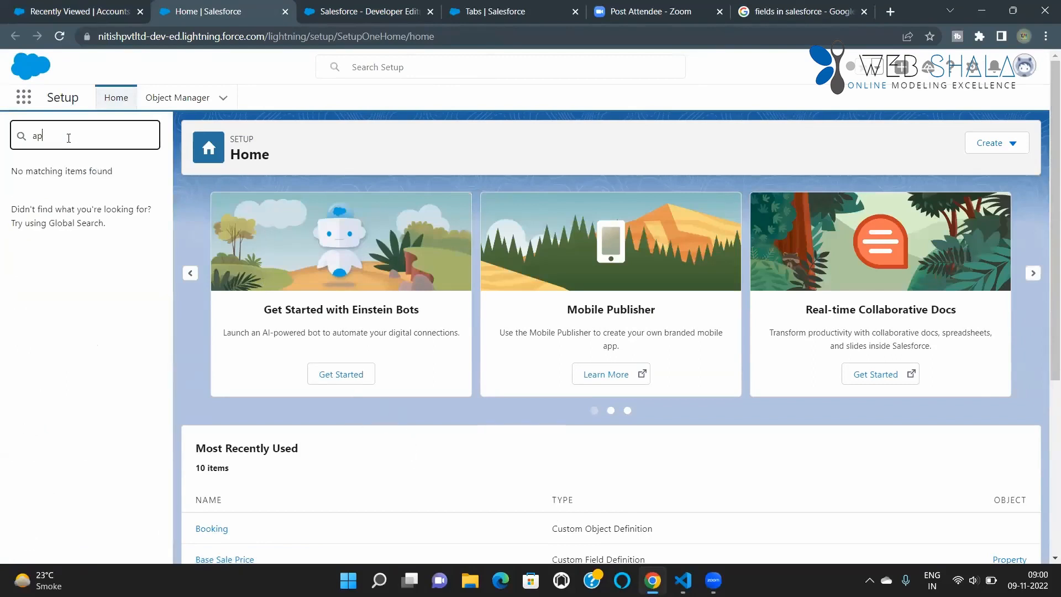
{"action": "type", "text": "ops"}
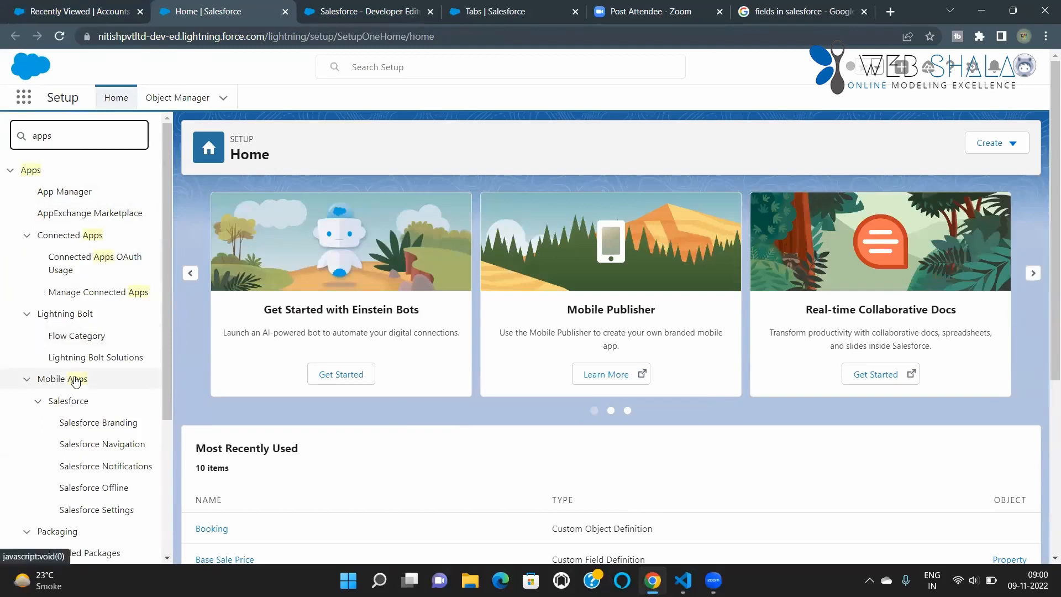
{"action": "left_click", "coordinate": [65, 193]}
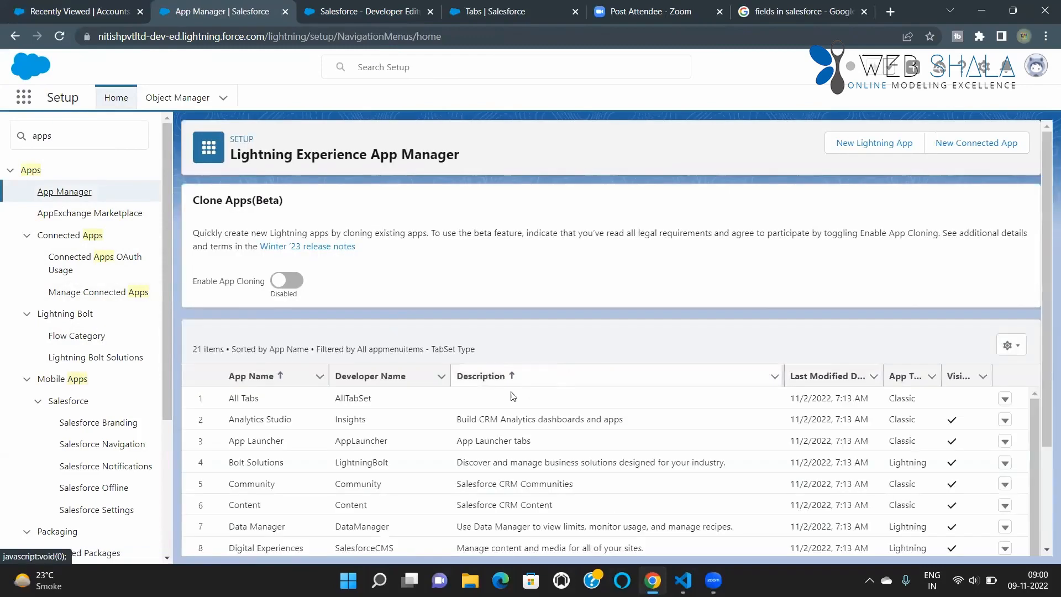
{"action": "scroll", "coordinate": [396, 525], "scroll_direction": "down", "scroll_amount": 2}
{"action": "scroll", "coordinate": [396, 528], "scroll_direction": "down", "scroll_amount": 3}
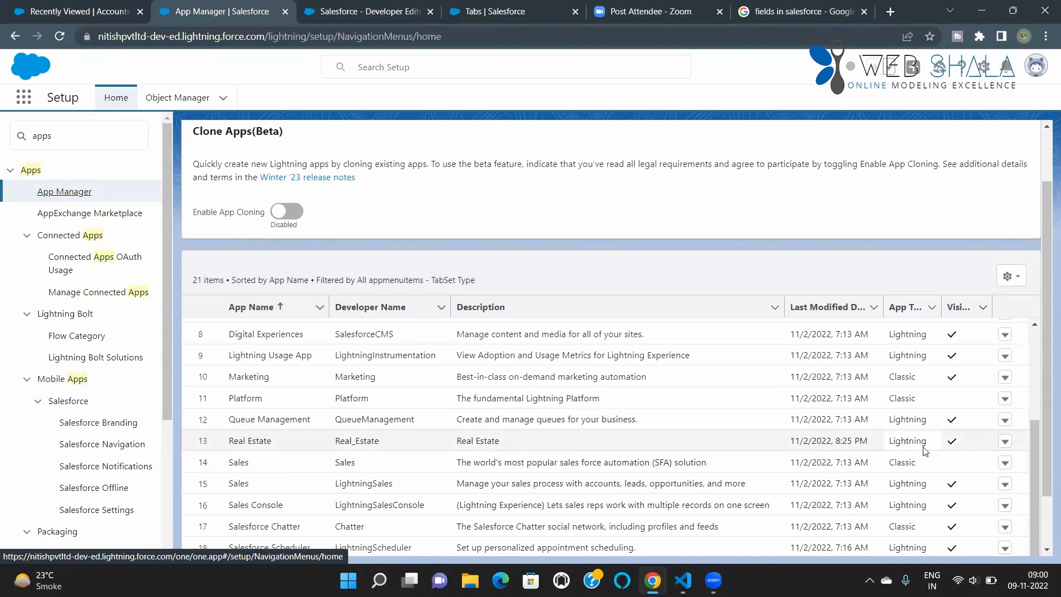
{"action": "scroll", "coordinate": [912, 450], "scroll_direction": "down", "scroll_amount": 1}
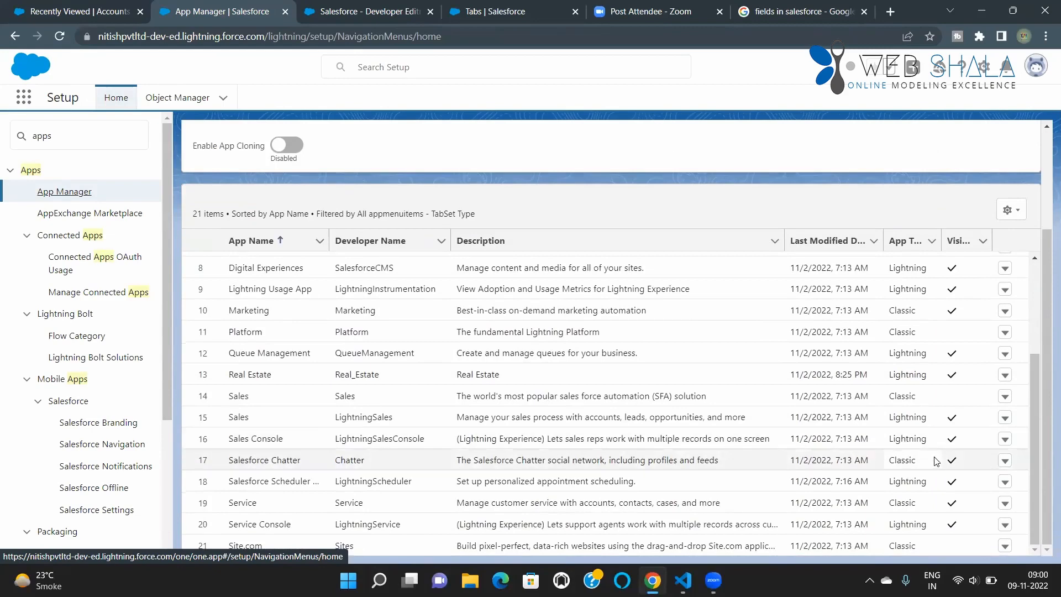
{"action": "scroll", "coordinate": [917, 469], "scroll_direction": "up", "scroll_amount": 3}
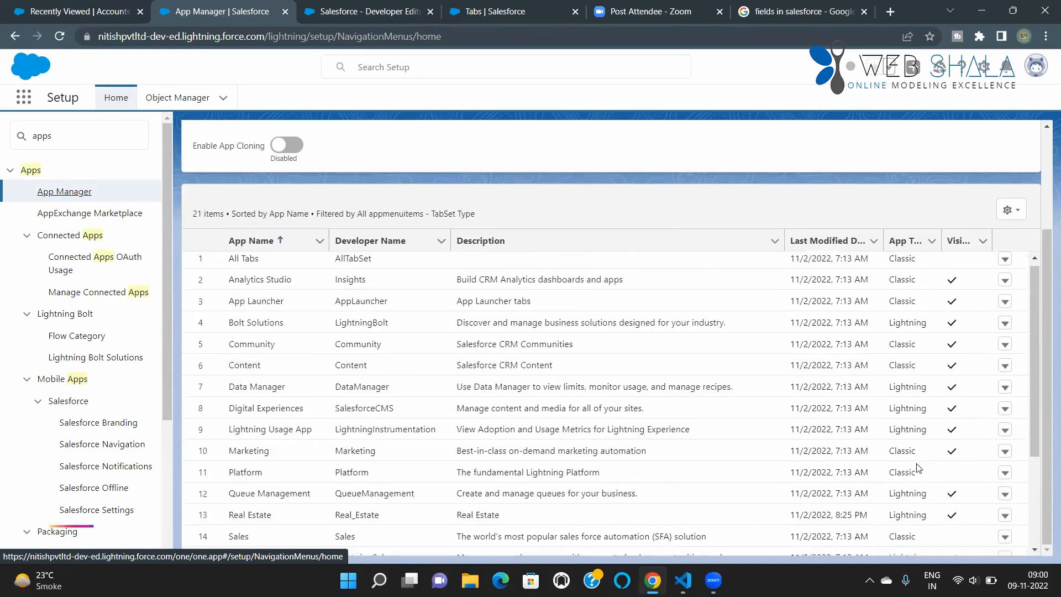
{"action": "scroll", "coordinate": [859, 447], "scroll_direction": "down", "scroll_amount": 3}
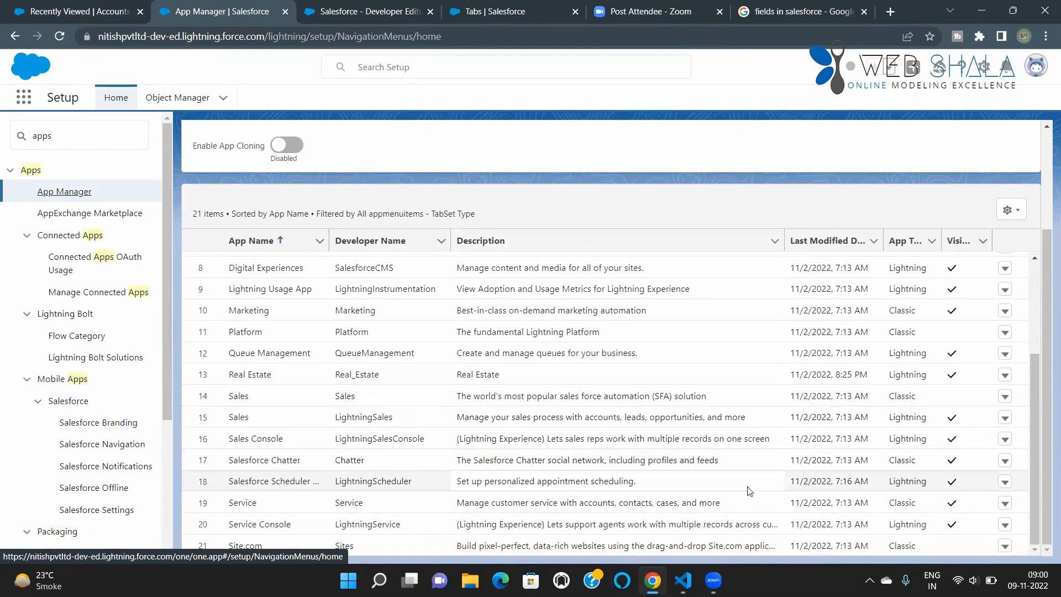
Step: View the Property Type list in the Real Estate app, and open the Property Type object in the Object Manager by searching for "proper"
{"action": "left_click", "coordinate": [92, 17]}
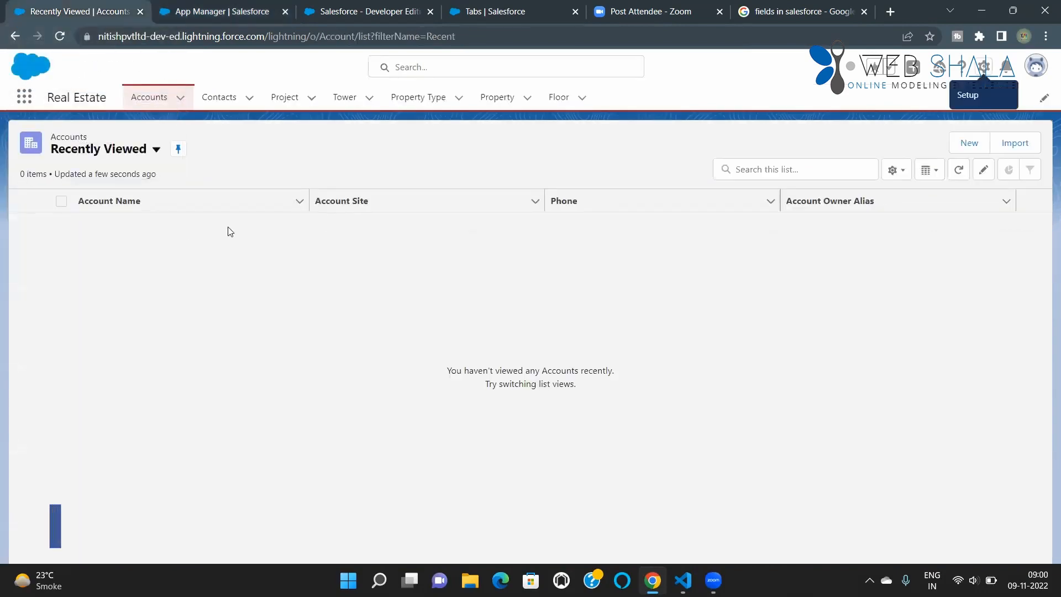
{"action": "left_click", "coordinate": [416, 105]}
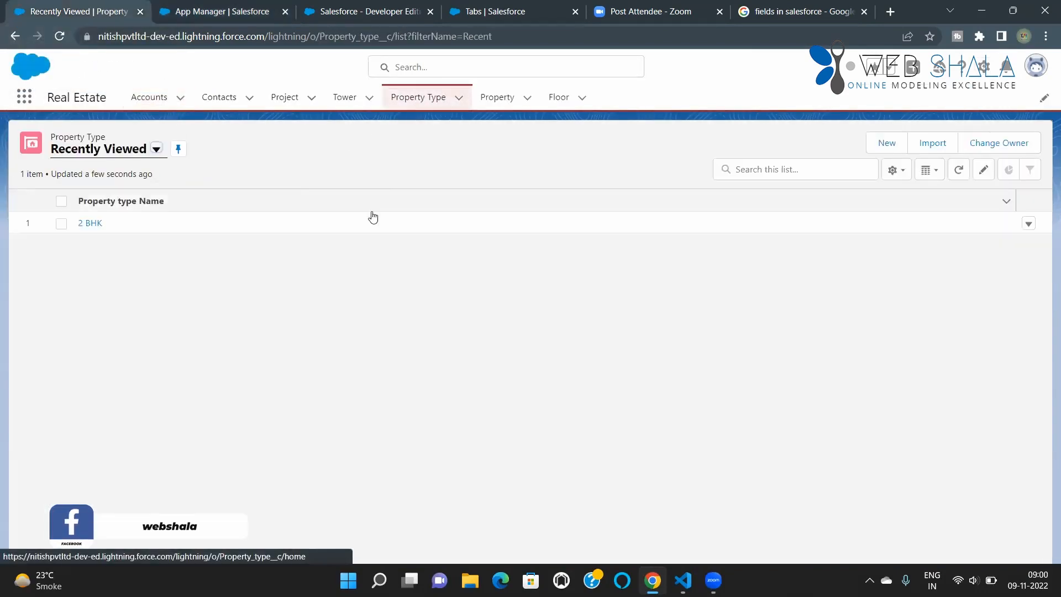
{"action": "left_click", "coordinate": [209, 8]}
{"action": "left_click", "coordinate": [187, 101]}
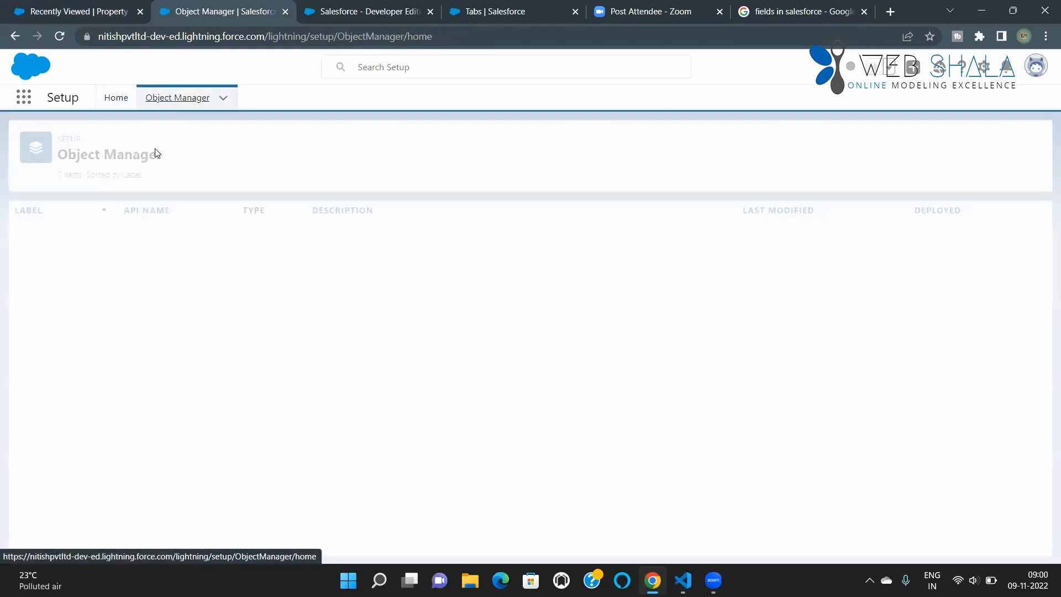
{"action": "left_click", "coordinate": [764, 137]}
{"action": "type", "text": "proper"}
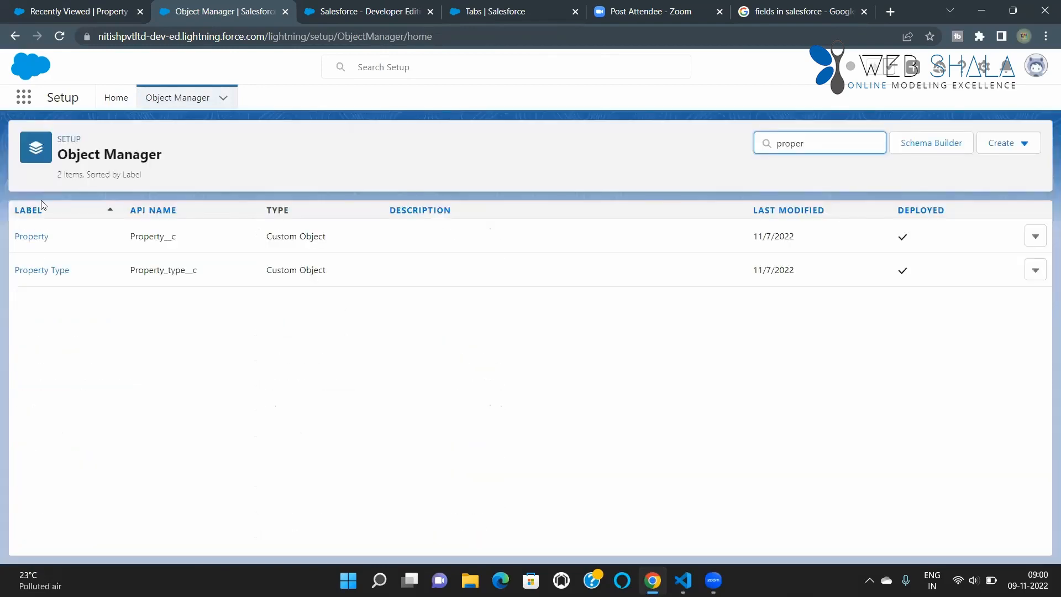
{"action": "left_click", "coordinate": [32, 236]}
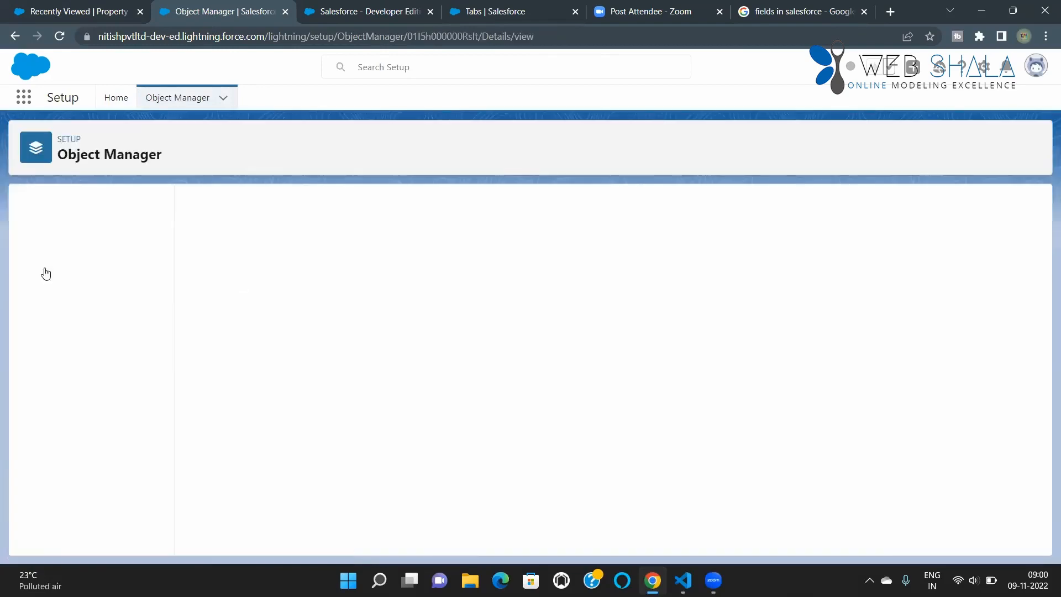
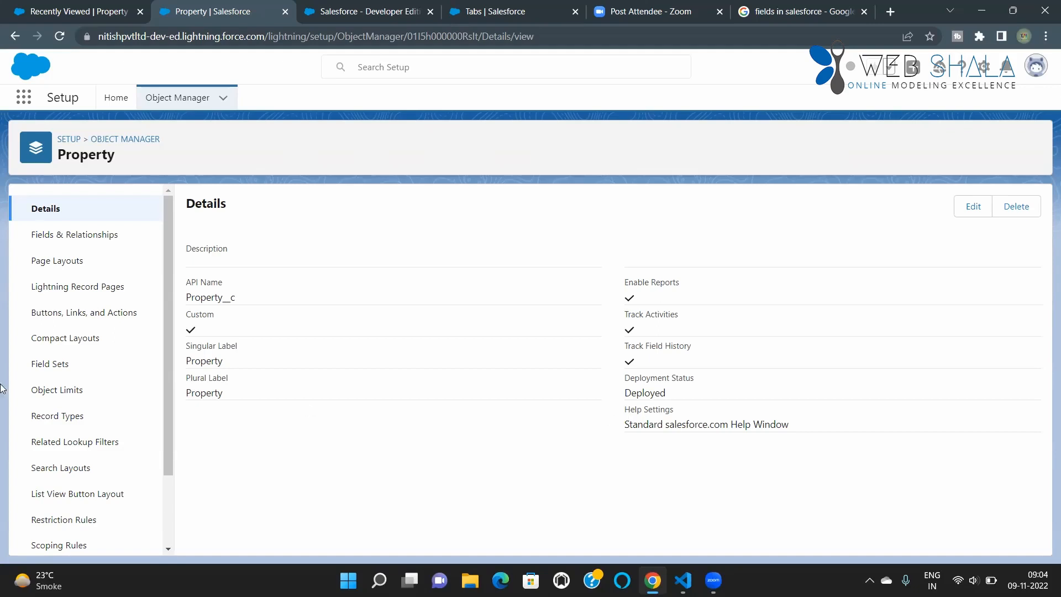
Step: Open the Property object's list of fields and relationships and view the details of its Record Type field
{"action": "left_click", "coordinate": [96, 239]}
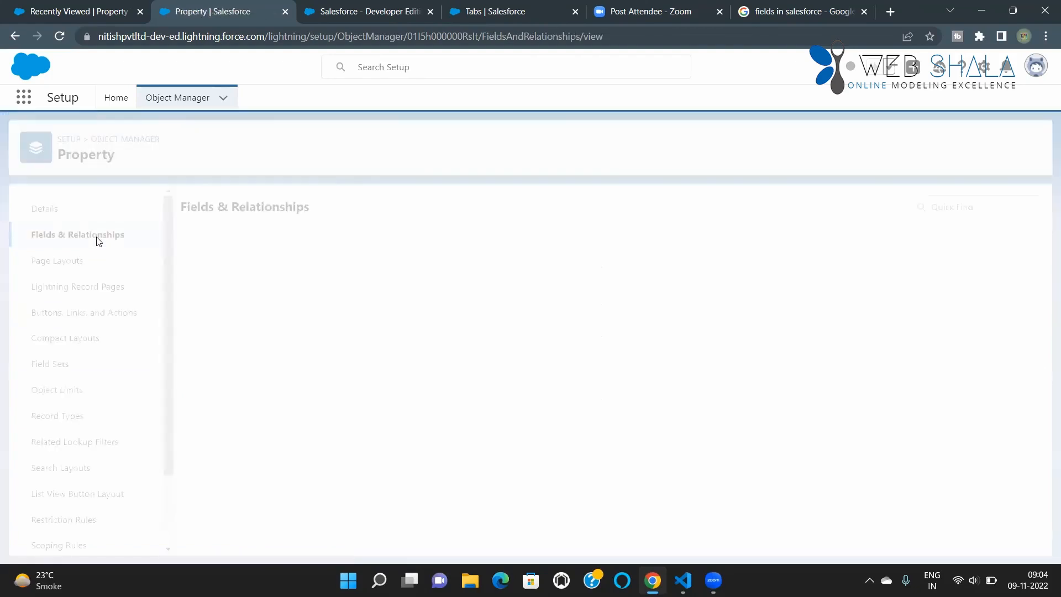
{"action": "scroll", "coordinate": [553, 437], "scroll_direction": "down", "scroll_amount": 2}
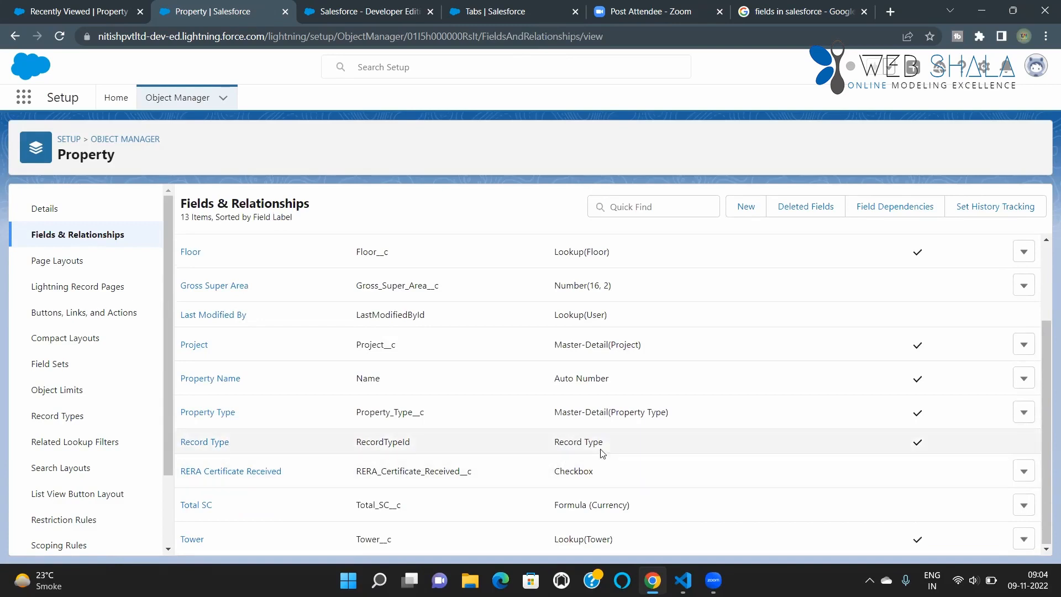
{"action": "left_click", "coordinate": [213, 443]}
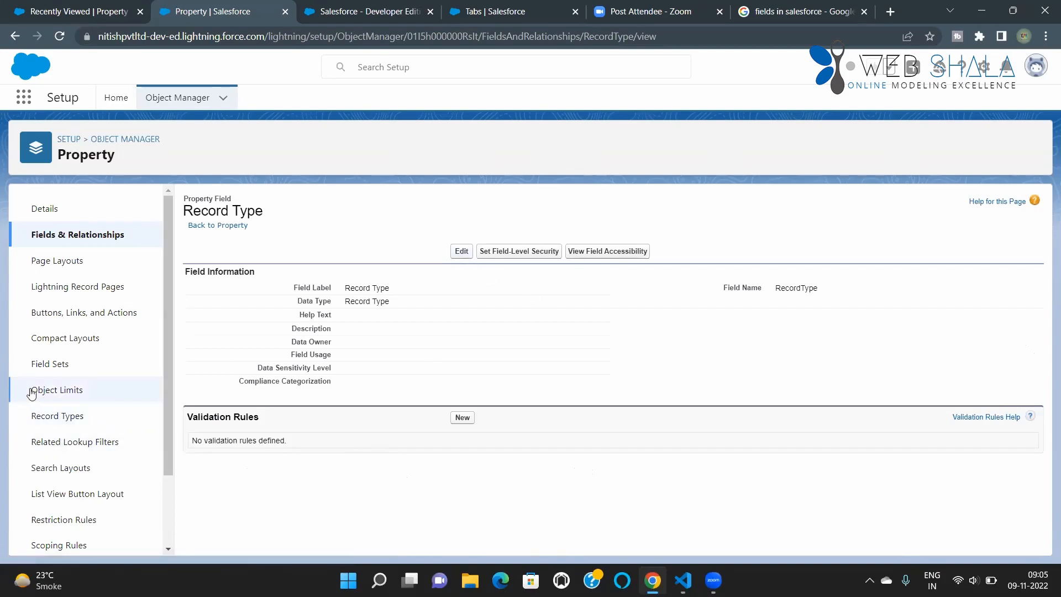
Step: Try to delete the Property object's existing record type, and examine the profiles listed on the deletion page
{"action": "left_click", "coordinate": [55, 424]}
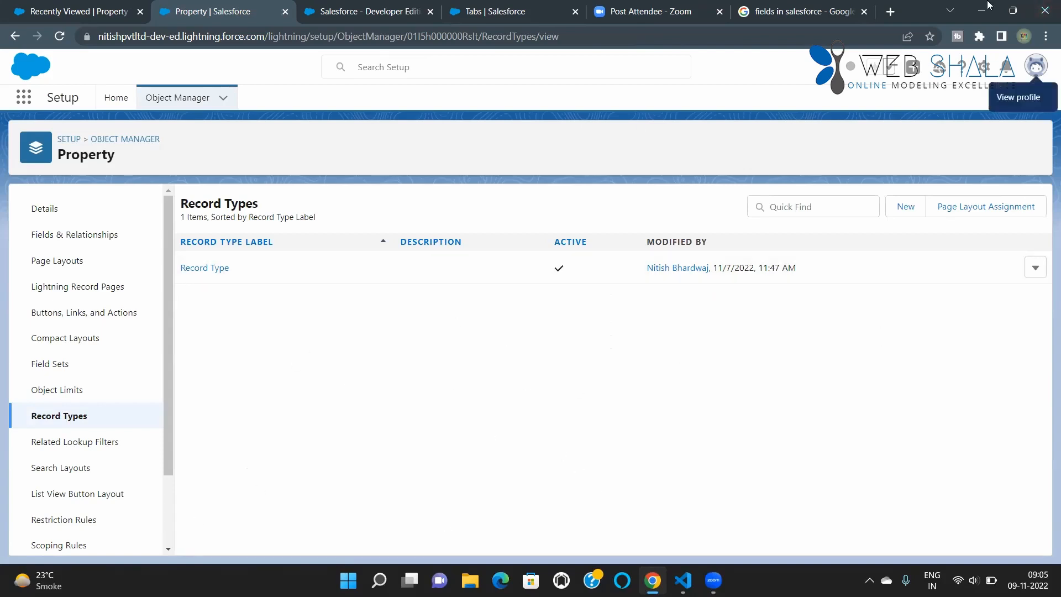
{"action": "left_click", "coordinate": [1035, 267]}
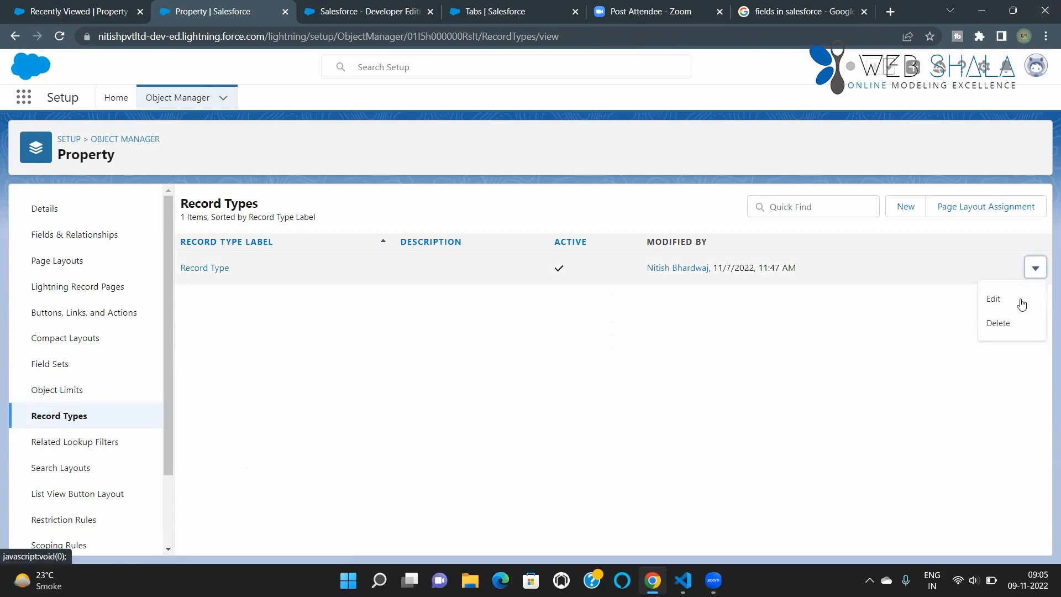
{"action": "left_click", "coordinate": [998, 323]}
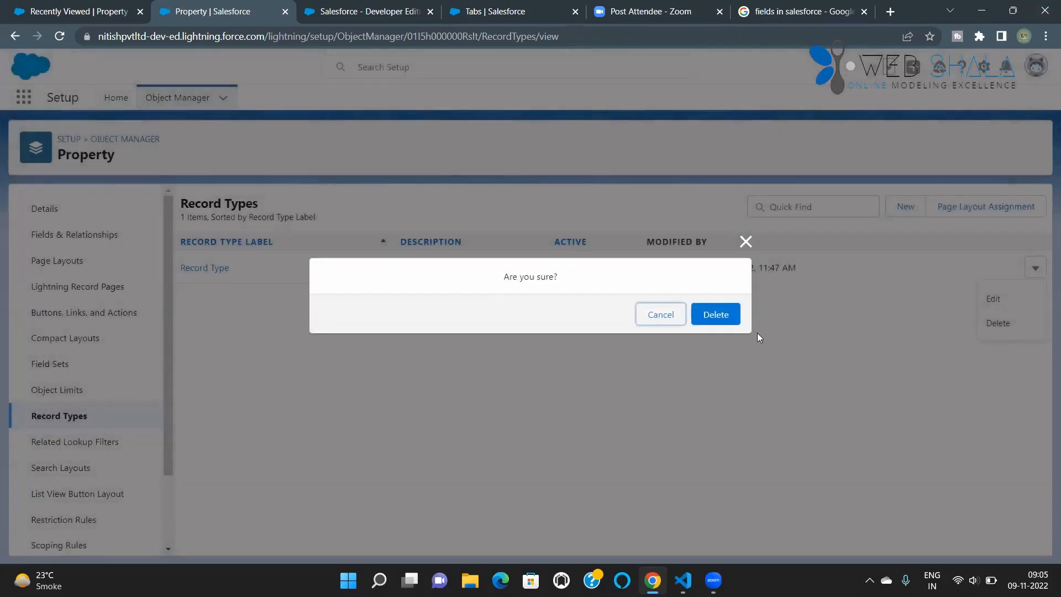
{"action": "left_click", "coordinate": [715, 313]}
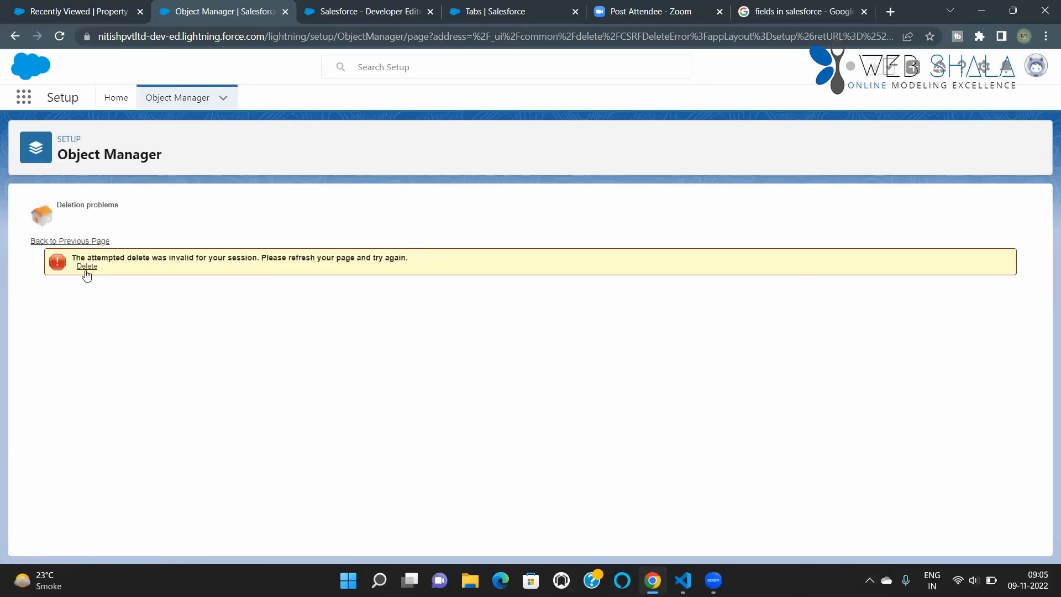
{"action": "left_click", "coordinate": [86, 267]}
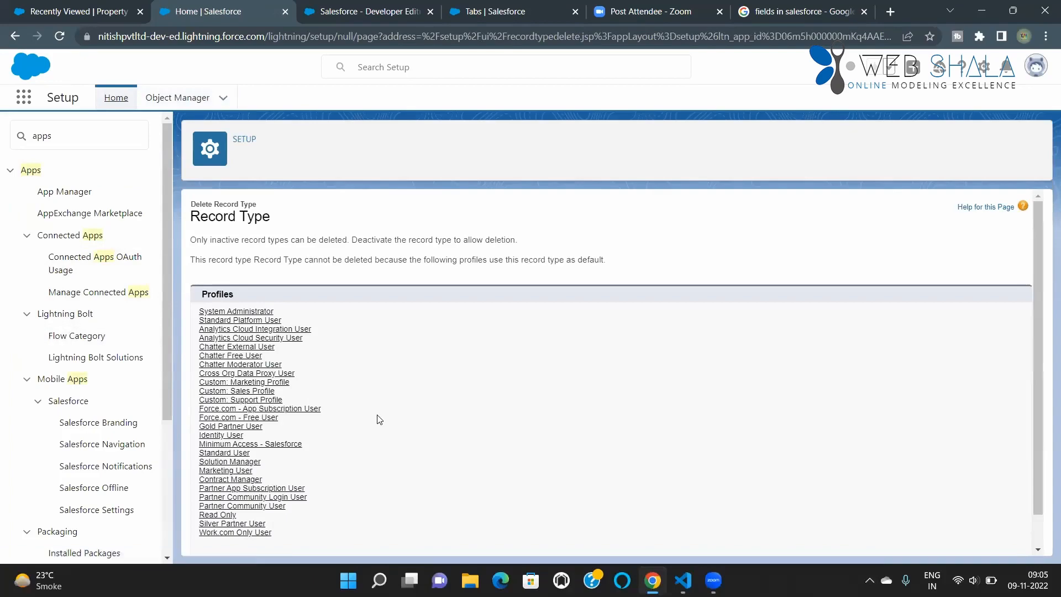
{"action": "scroll", "coordinate": [554, 358], "scroll_direction": "down", "scroll_amount": 2}
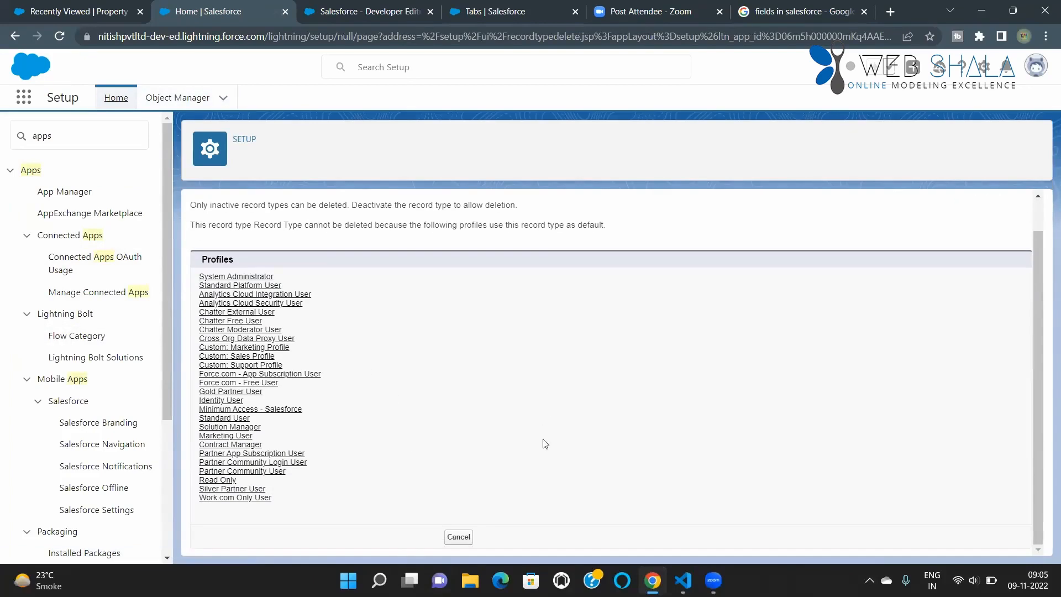
{"action": "scroll", "coordinate": [408, 430], "scroll_direction": "up", "scroll_amount": 2}
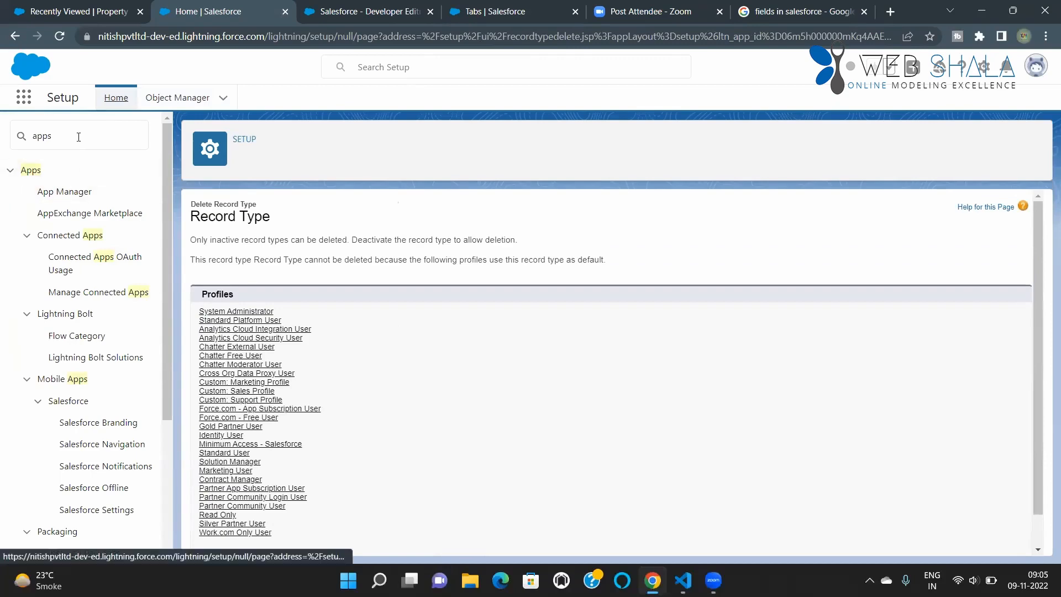
{"action": "scroll", "coordinate": [311, 398], "scroll_direction": "down", "scroll_amount": 2}
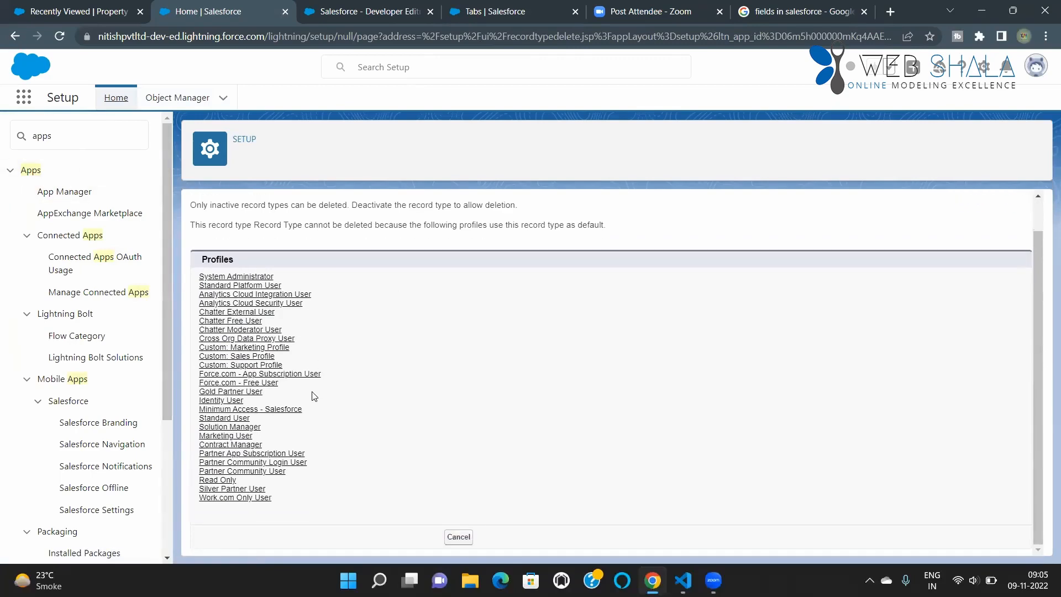
{"action": "scroll", "coordinate": [310, 399], "scroll_direction": "up", "scroll_amount": 2}
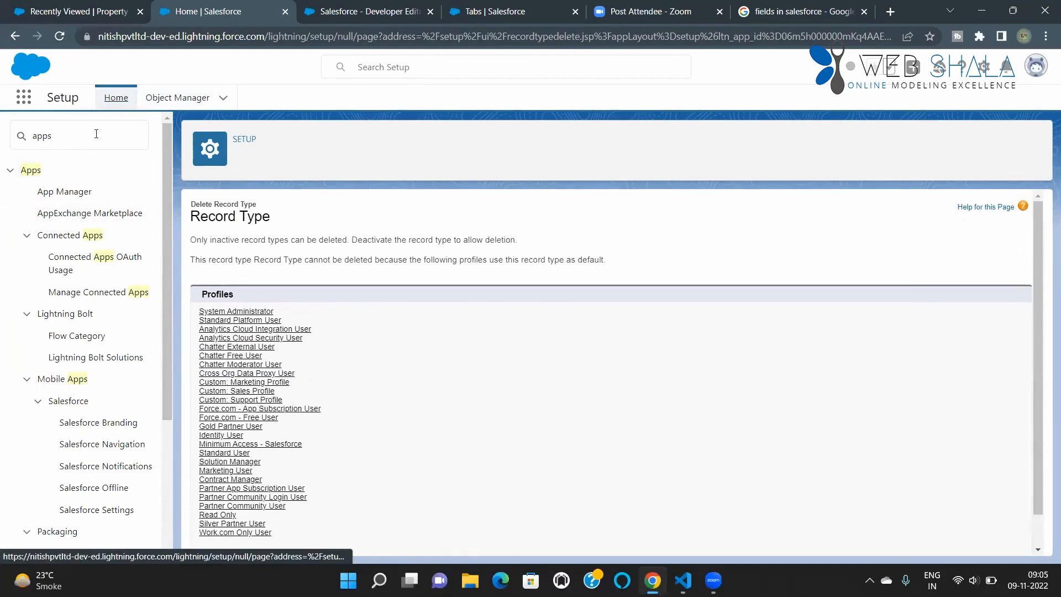
Step: Find the Property object in the Object Manager by searching for "property" and open its list of record types
{"action": "left_click", "coordinate": [184, 99]}
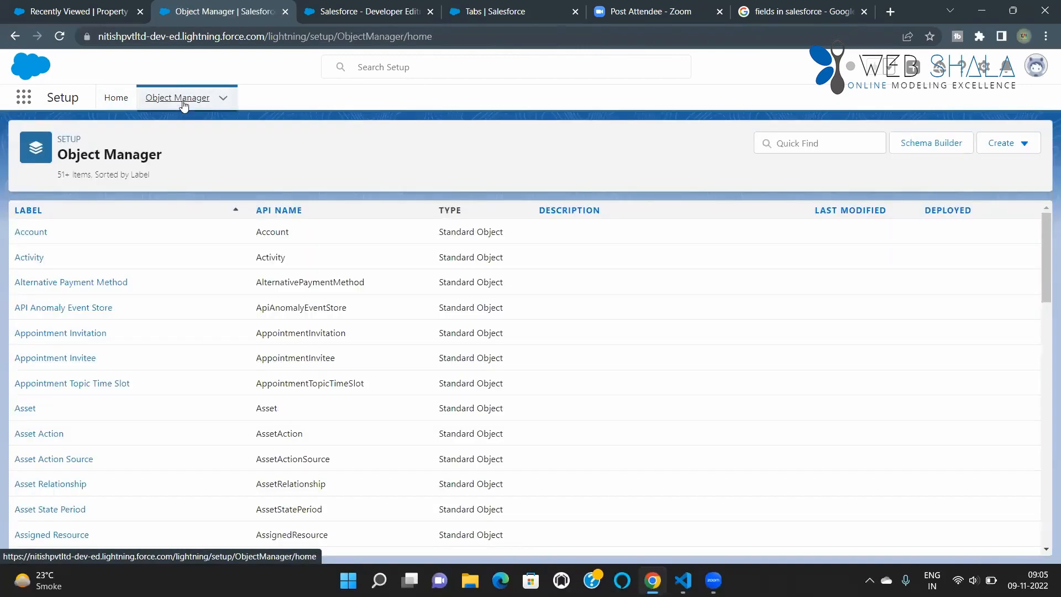
{"action": "left_click", "coordinate": [117, 99]}
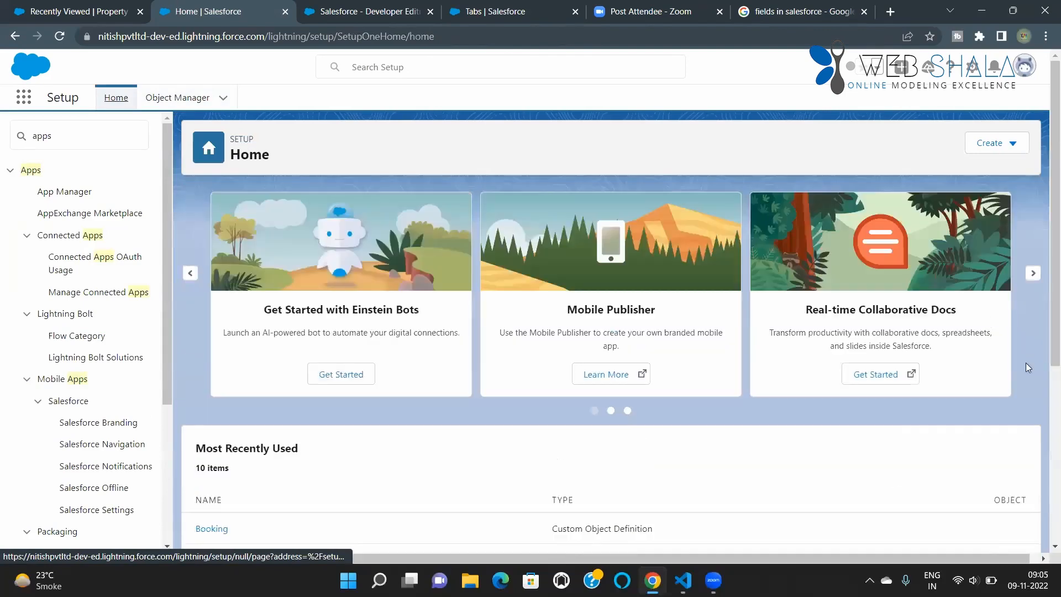
{"action": "left_click", "coordinate": [168, 104]}
{"action": "left_click", "coordinate": [807, 146]}
{"action": "type", "text": "prop"}
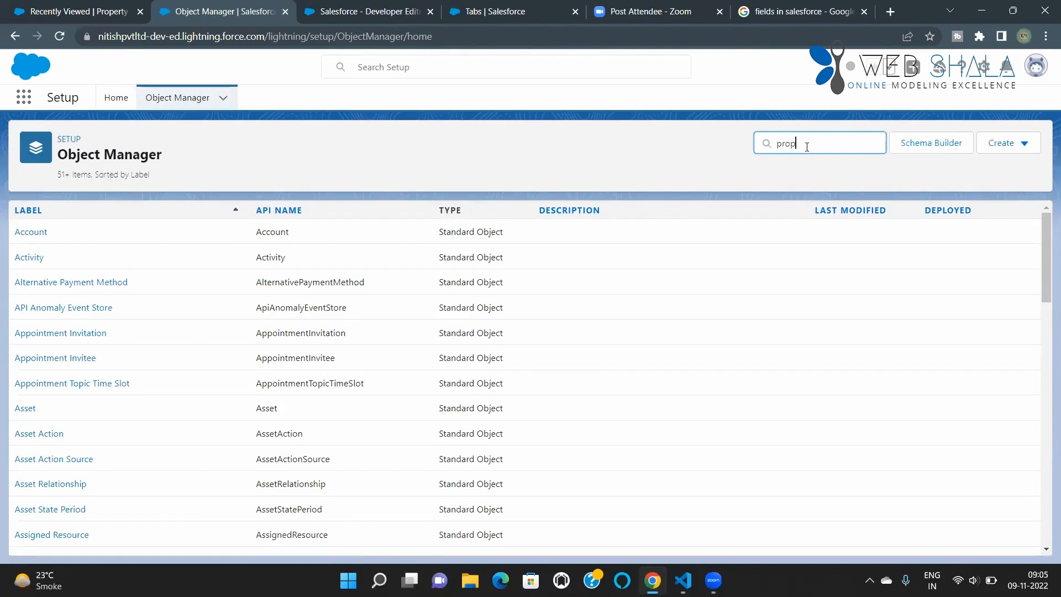
{"action": "type", "text": "erty"}
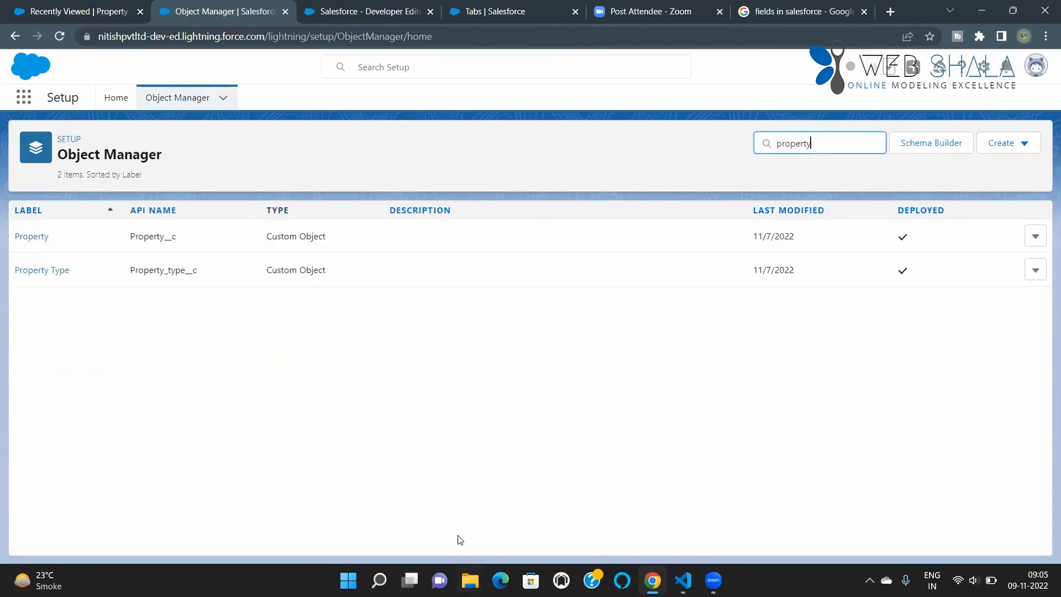
{"action": "left_click", "coordinate": [31, 237]}
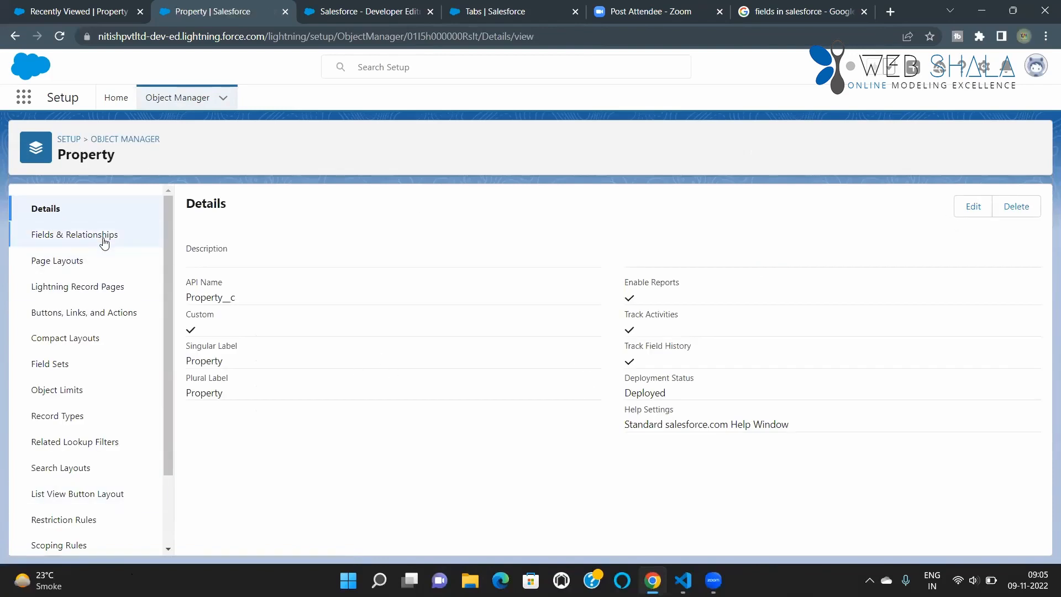
{"action": "left_click", "coordinate": [65, 420]}
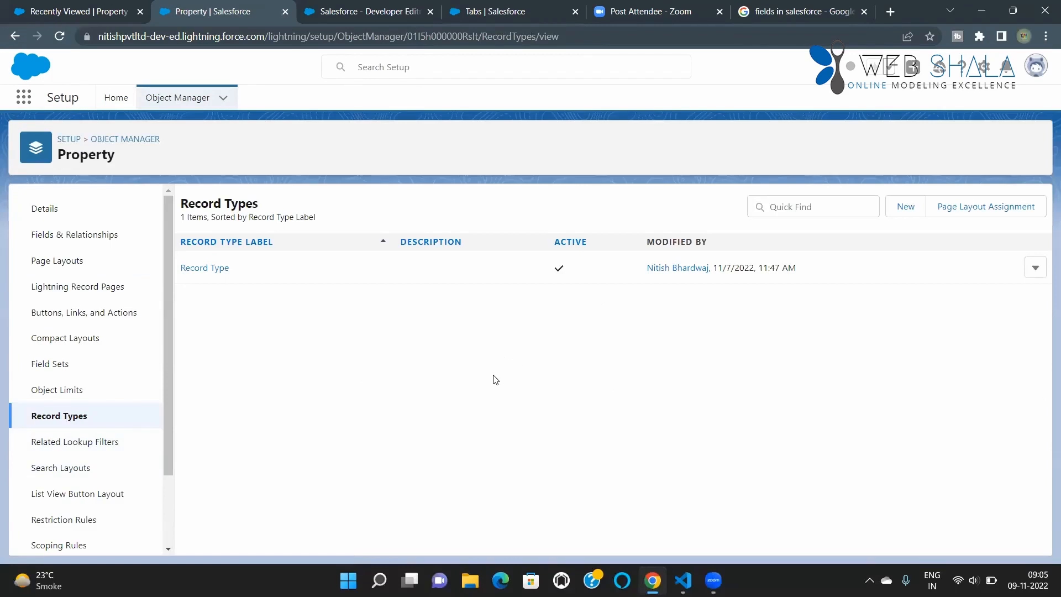
Step: Start a new Property record type with the label and name "Appartment" and mark it as active
{"action": "left_click", "coordinate": [906, 206]}
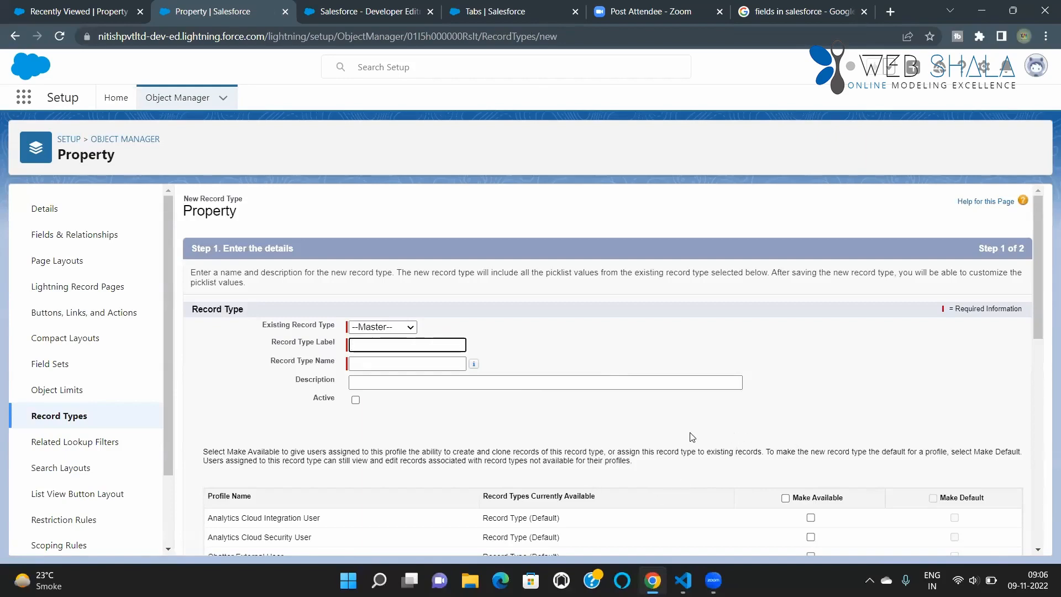
{"action": "scroll", "coordinate": [692, 437], "scroll_direction": "down", "scroll_amount": 1}
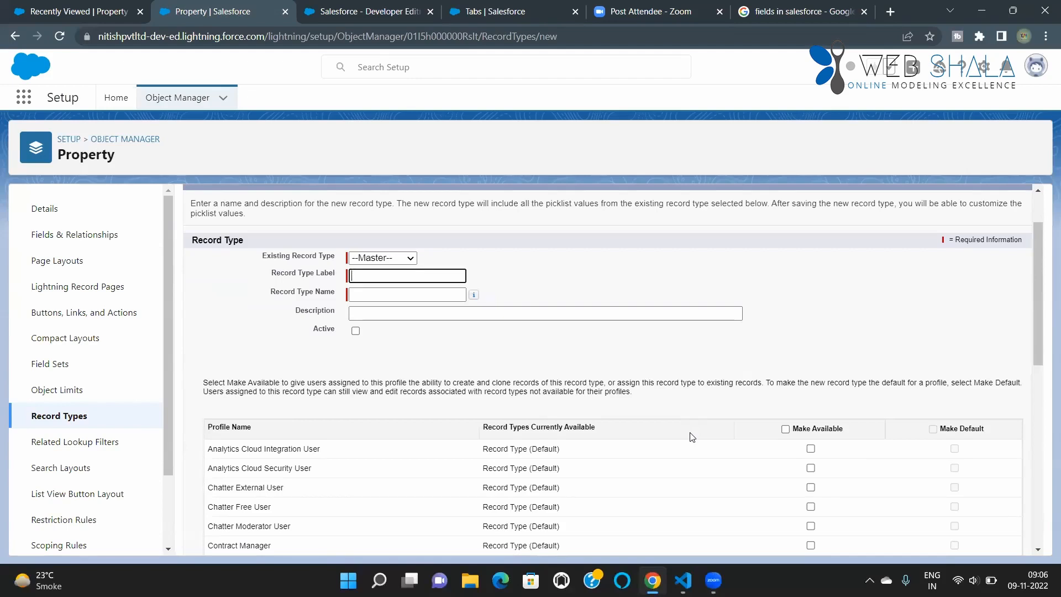
{"action": "left_click", "coordinate": [375, 278]}
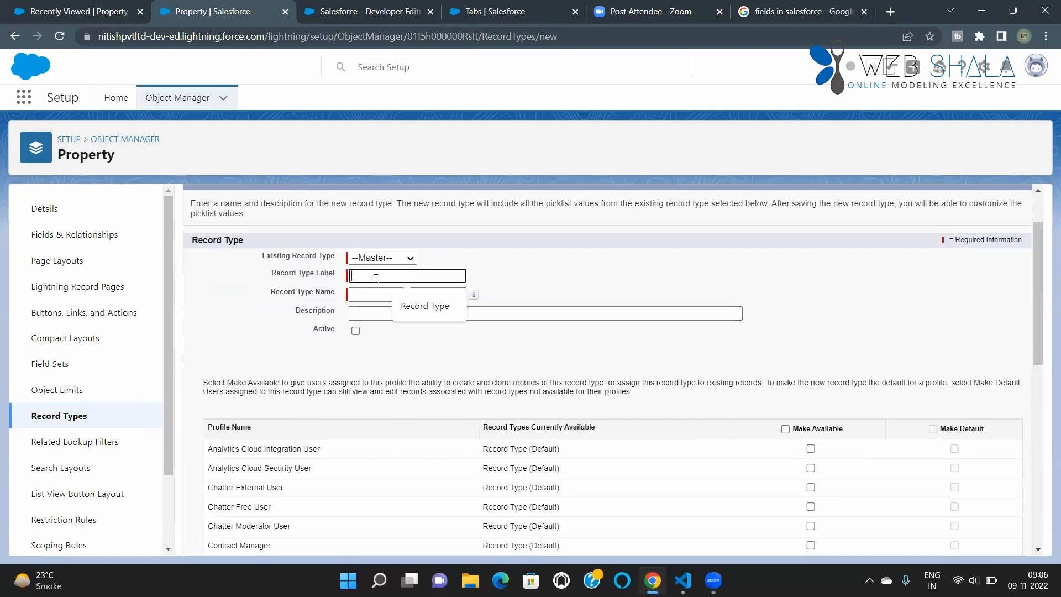
{"action": "type", "text": "Appartment"}
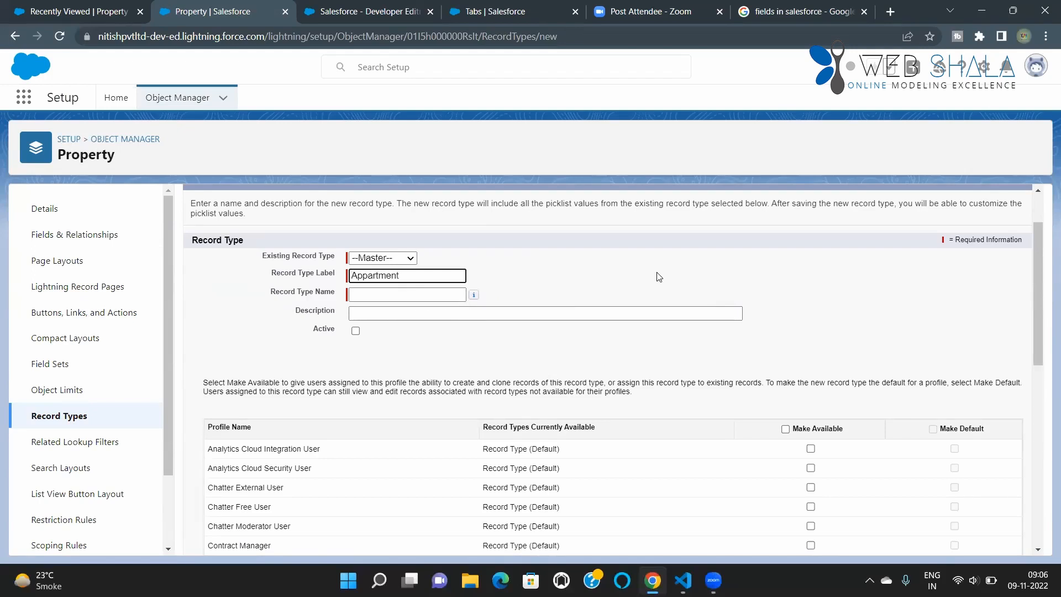
{"action": "left_click", "coordinate": [401, 294]}
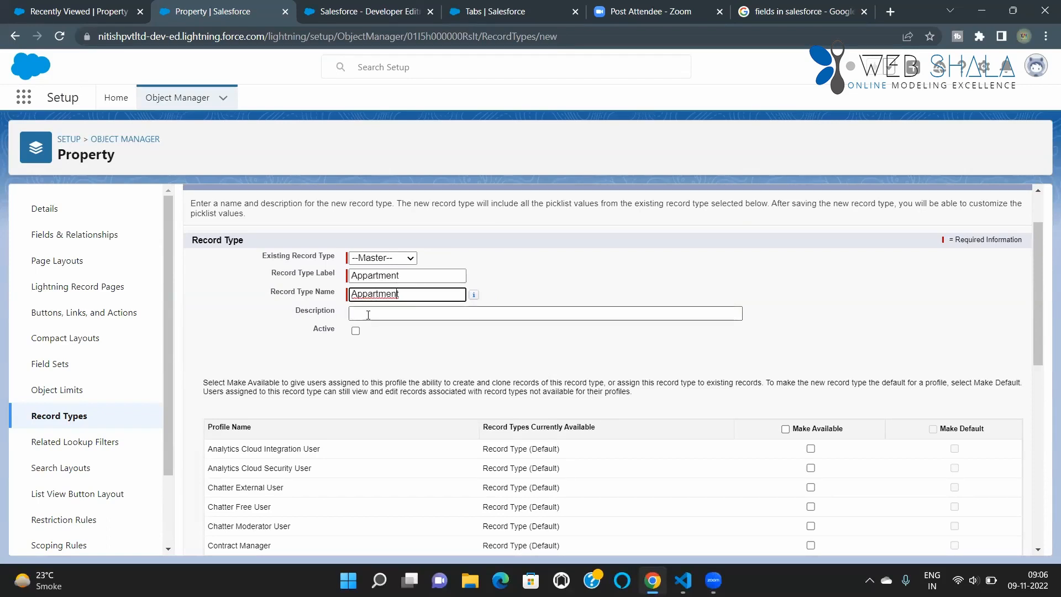
{"action": "left_click", "coordinate": [355, 331]}
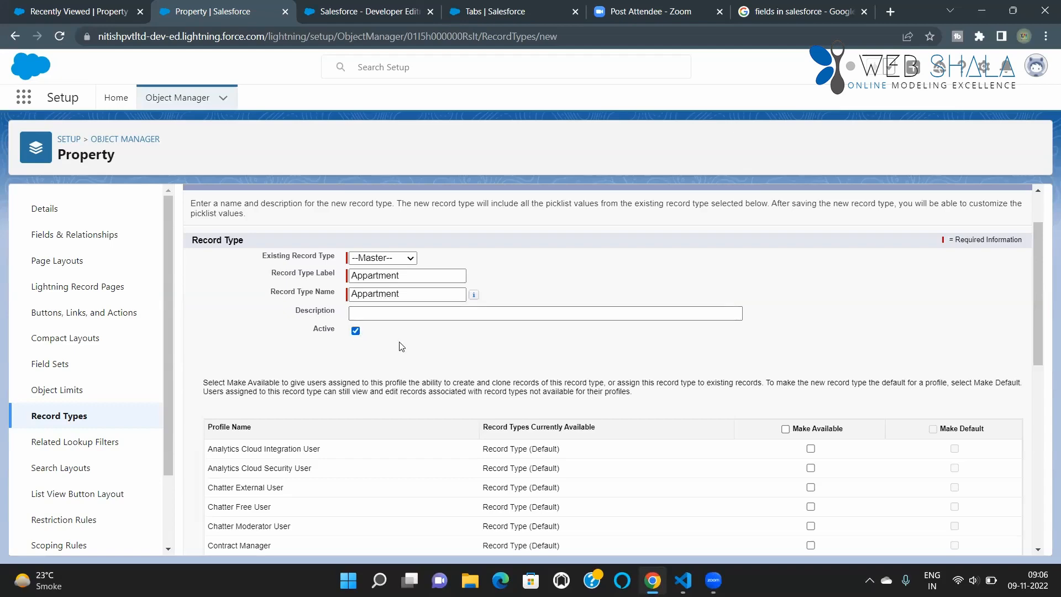
Step: Make the Appartment record type available to all profiles and save it with Property Layout applied to all of them
{"action": "scroll", "coordinate": [480, 364], "scroll_direction": "down", "scroll_amount": 1}
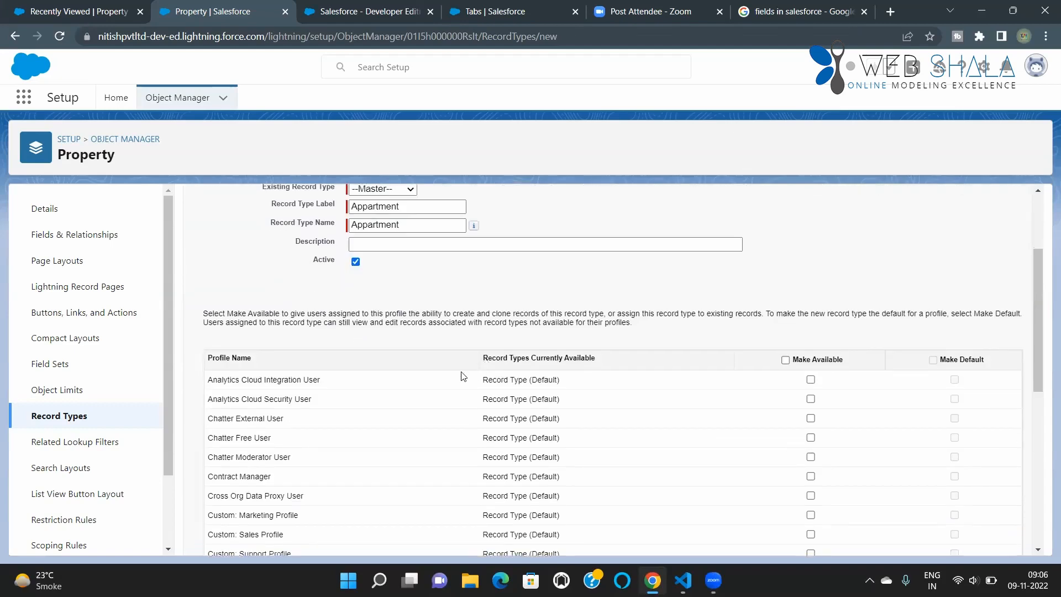
{"action": "left_click", "coordinate": [786, 359]}
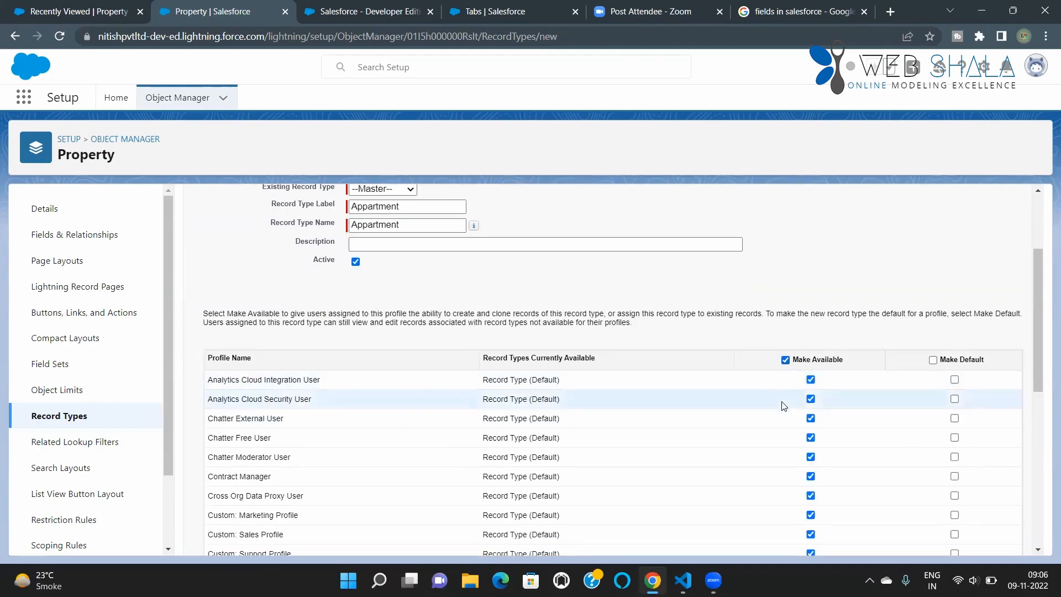
{"action": "scroll", "coordinate": [784, 404], "scroll_direction": "down", "scroll_amount": 6}
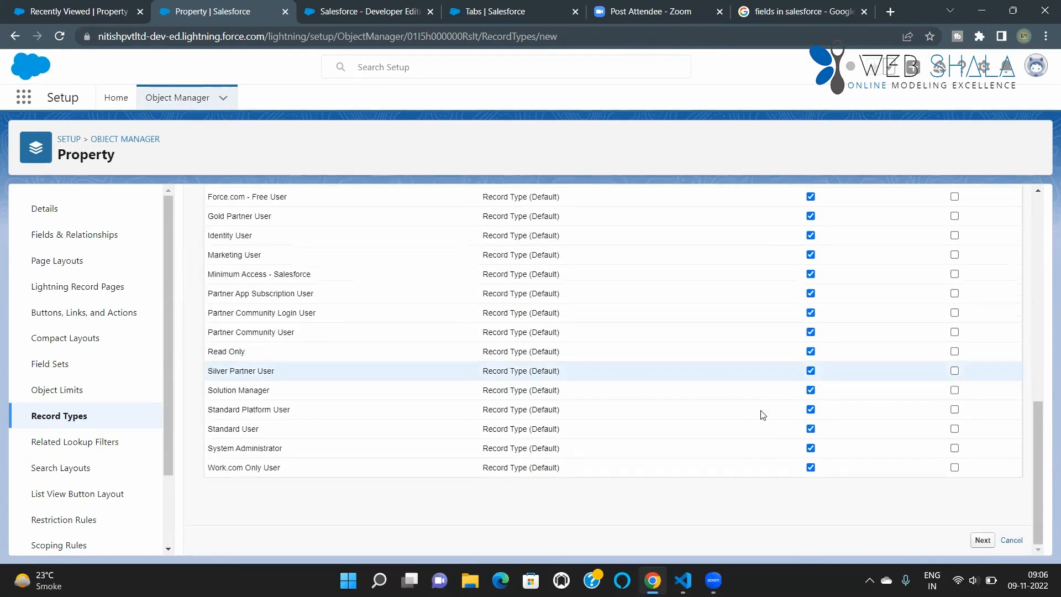
{"action": "left_click", "coordinate": [982, 540]}
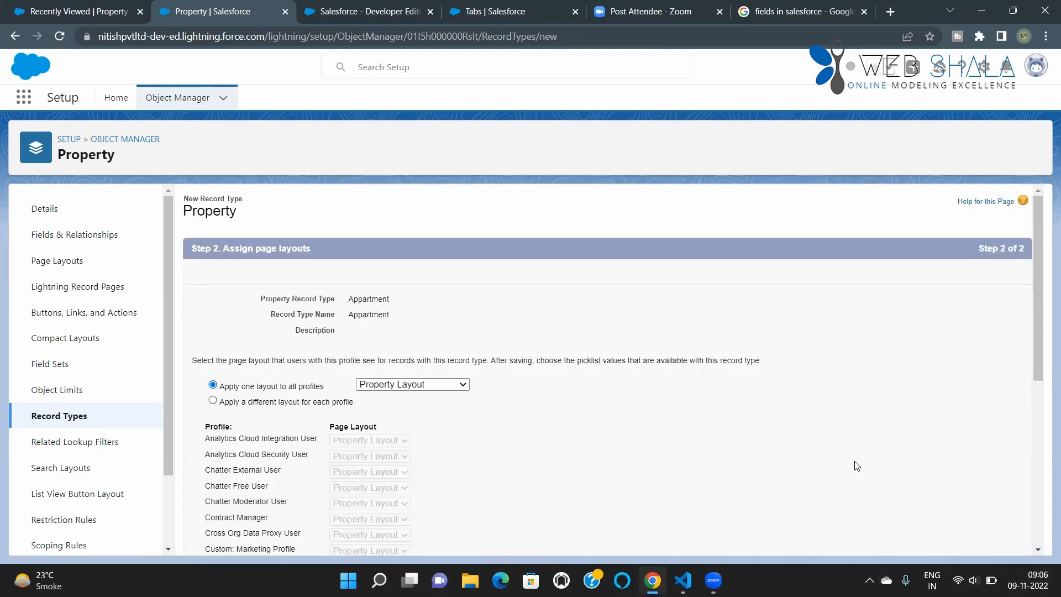
{"action": "scroll", "coordinate": [464, 415], "scroll_direction": "down", "scroll_amount": 1}
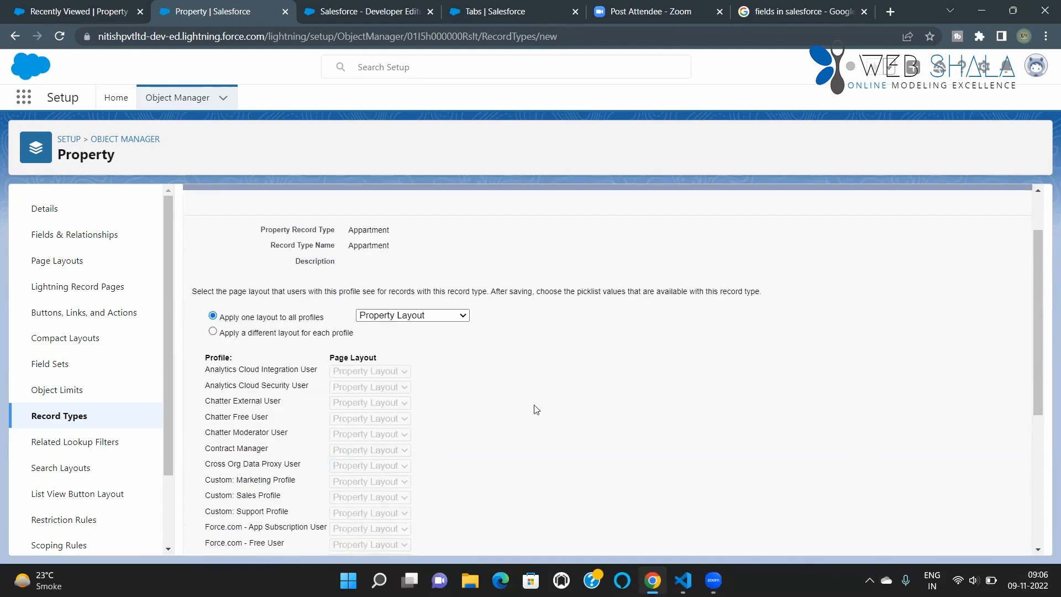
{"action": "scroll", "coordinate": [481, 393], "scroll_direction": "down", "scroll_amount": 5}
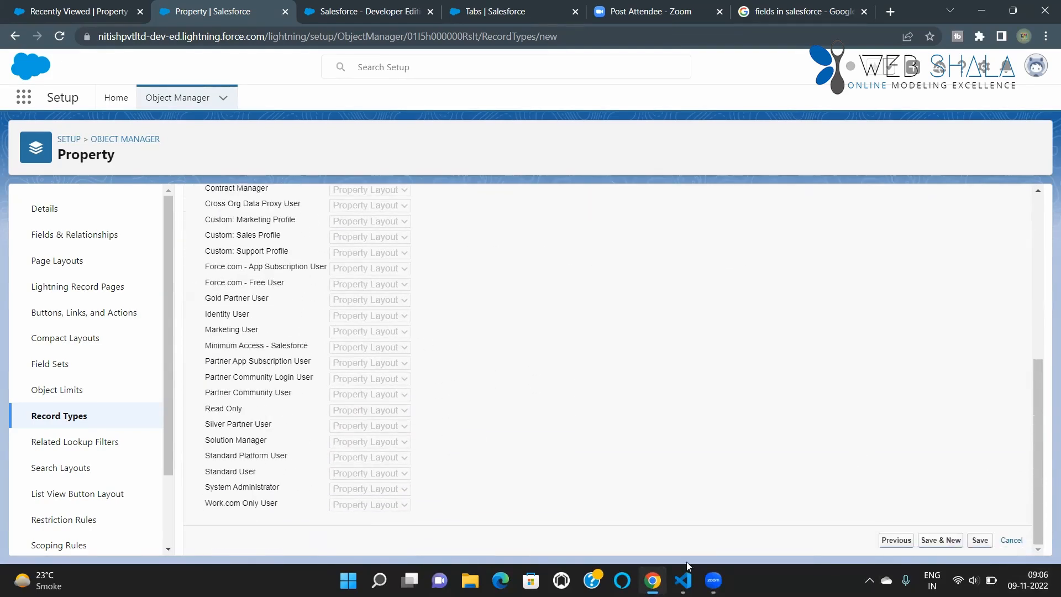
{"action": "left_click", "coordinate": [977, 547]}
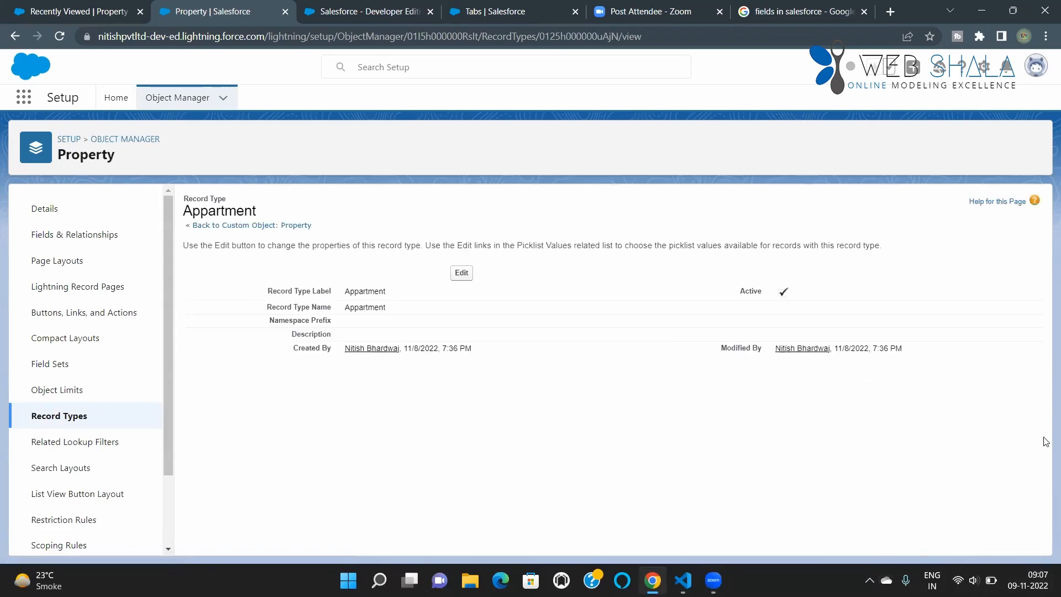
Step: Try to deactivate the Property object's older record type named "Record Type" and save the change
{"action": "left_click", "coordinate": [82, 425]}
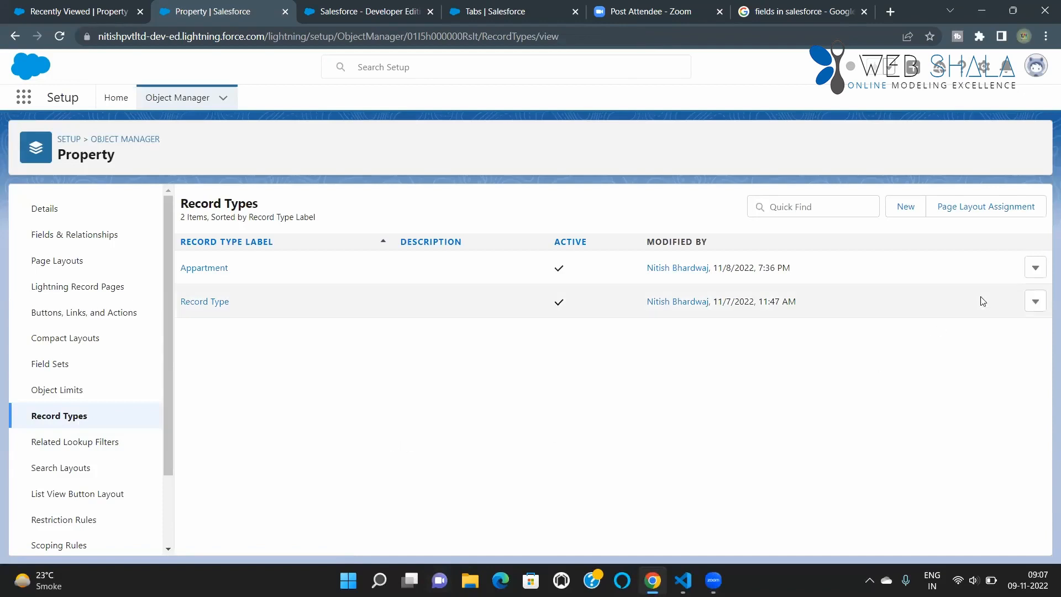
{"action": "left_click", "coordinate": [1033, 305]}
{"action": "left_click", "coordinate": [991, 333]}
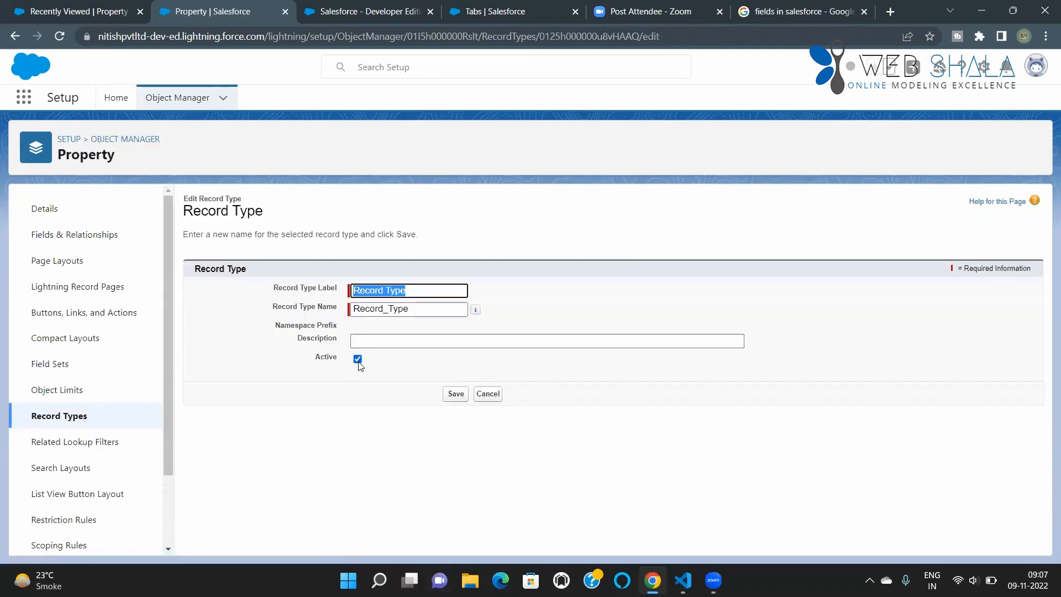
{"action": "left_click", "coordinate": [358, 362]}
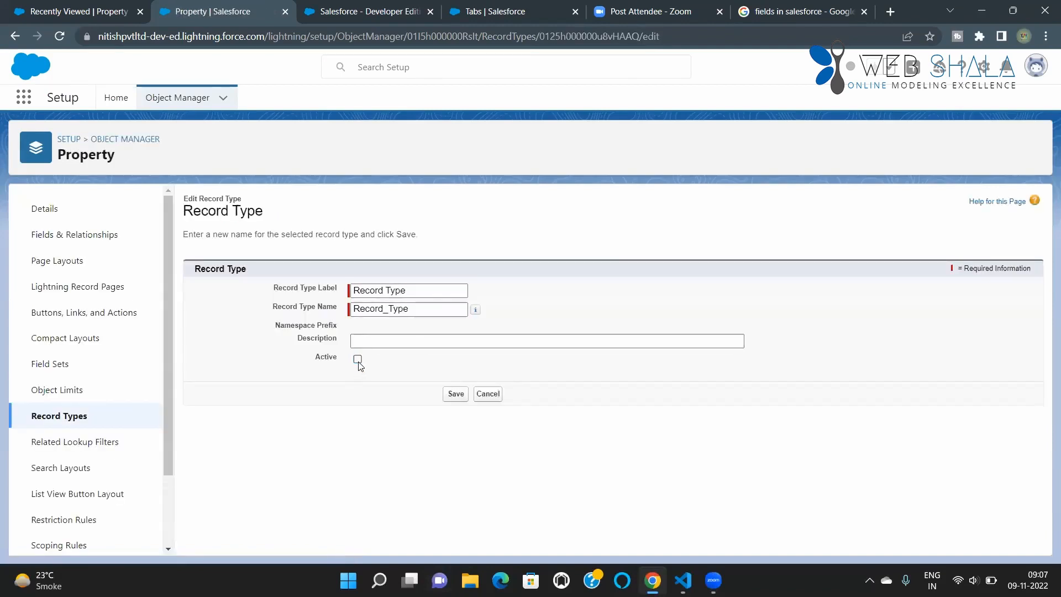
{"action": "left_click", "coordinate": [456, 393]}
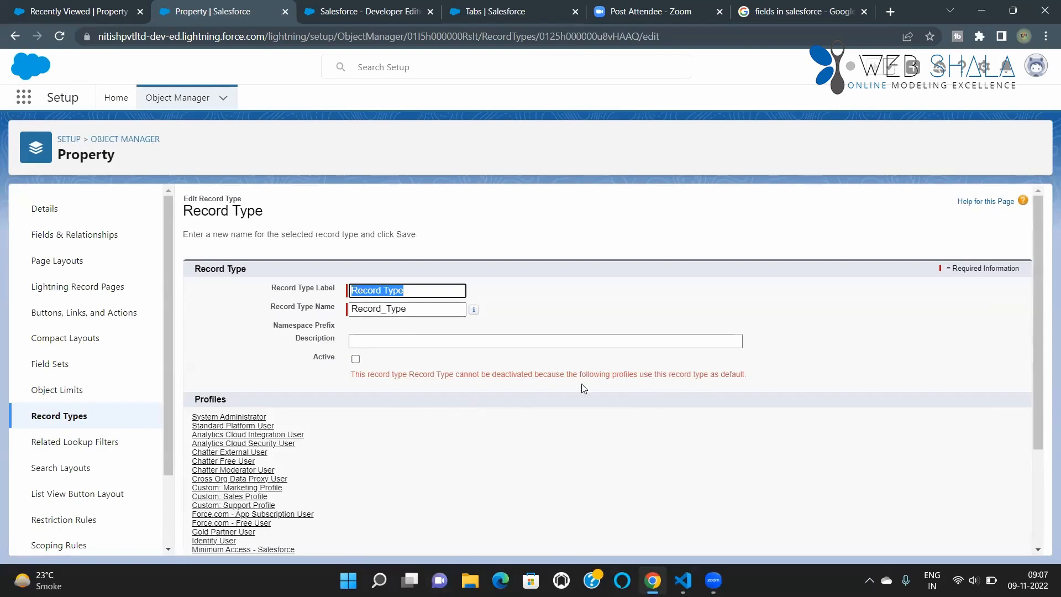
Step: Review the profiles that use the record type as default, cancel the deactivation and return to the Property object's record types
{"action": "scroll", "coordinate": [403, 424], "scroll_direction": "down", "scroll_amount": 3}
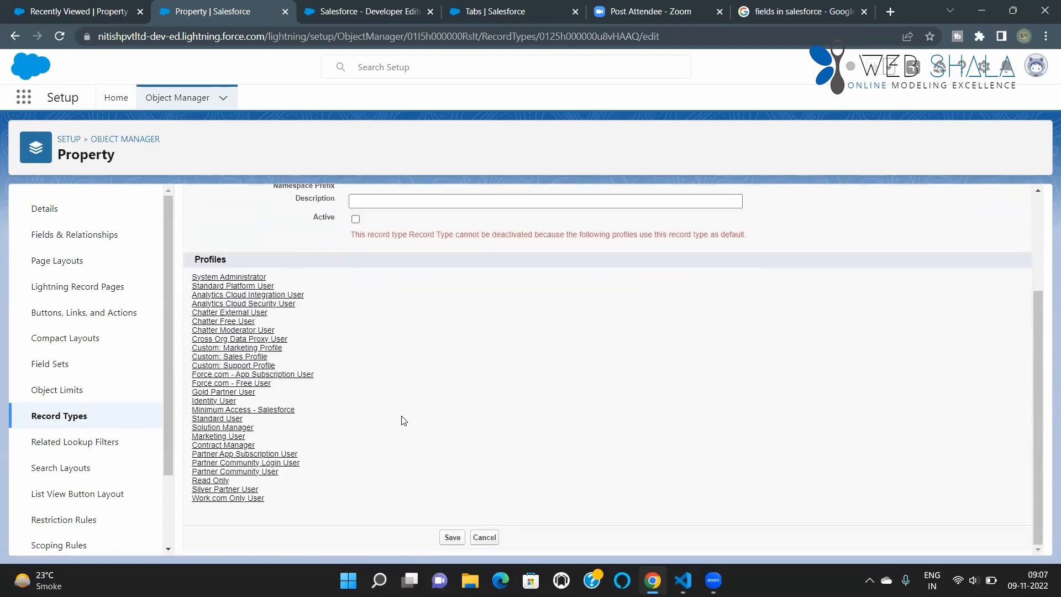
{"action": "scroll", "coordinate": [410, 420], "scroll_direction": "up", "scroll_amount": 3}
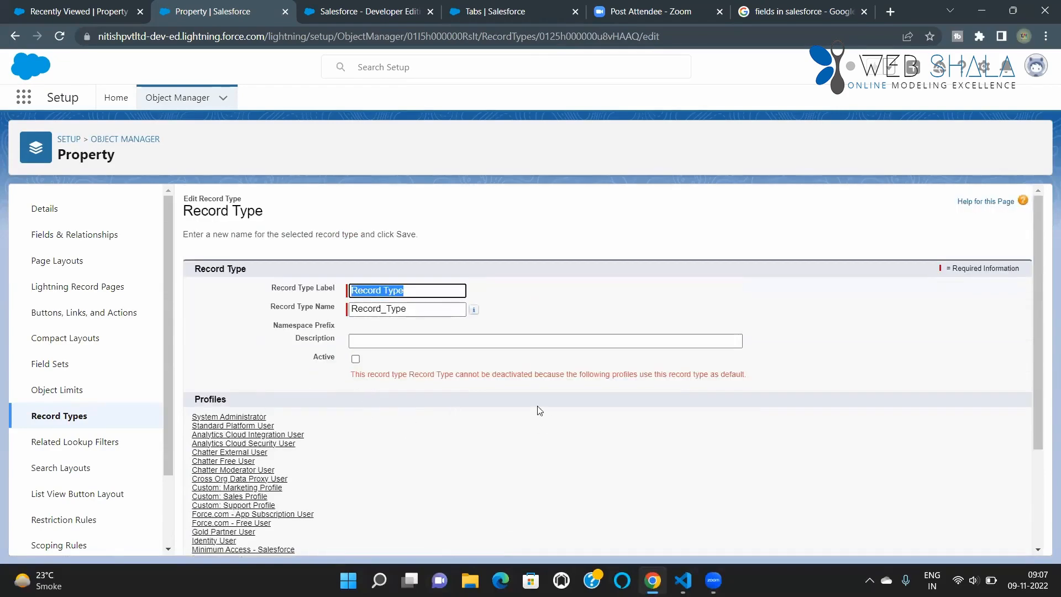
{"action": "scroll", "coordinate": [486, 410], "scroll_direction": "down", "scroll_amount": 3}
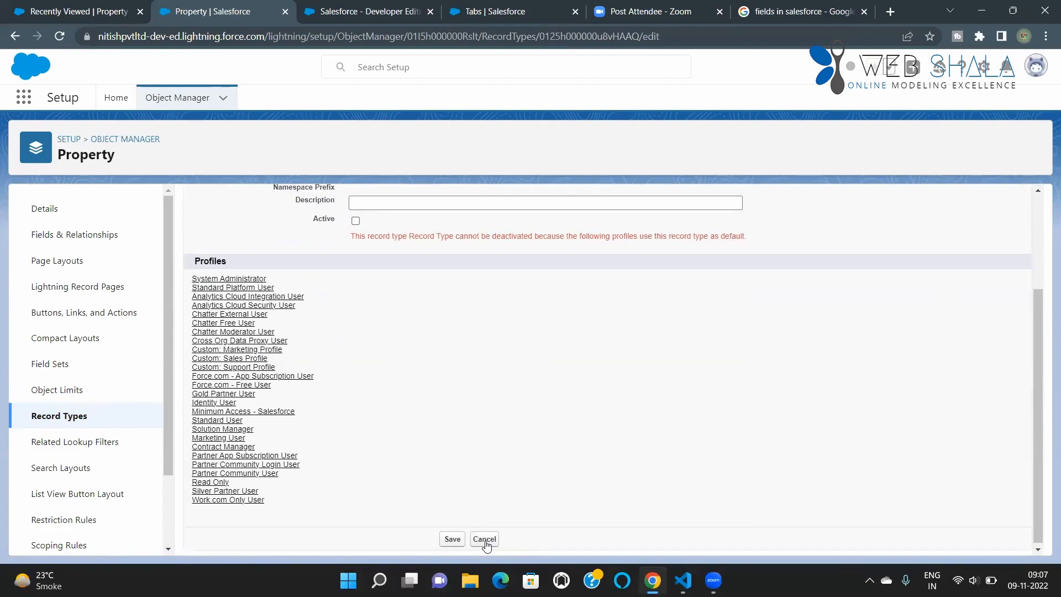
{"action": "left_click", "coordinate": [485, 539]}
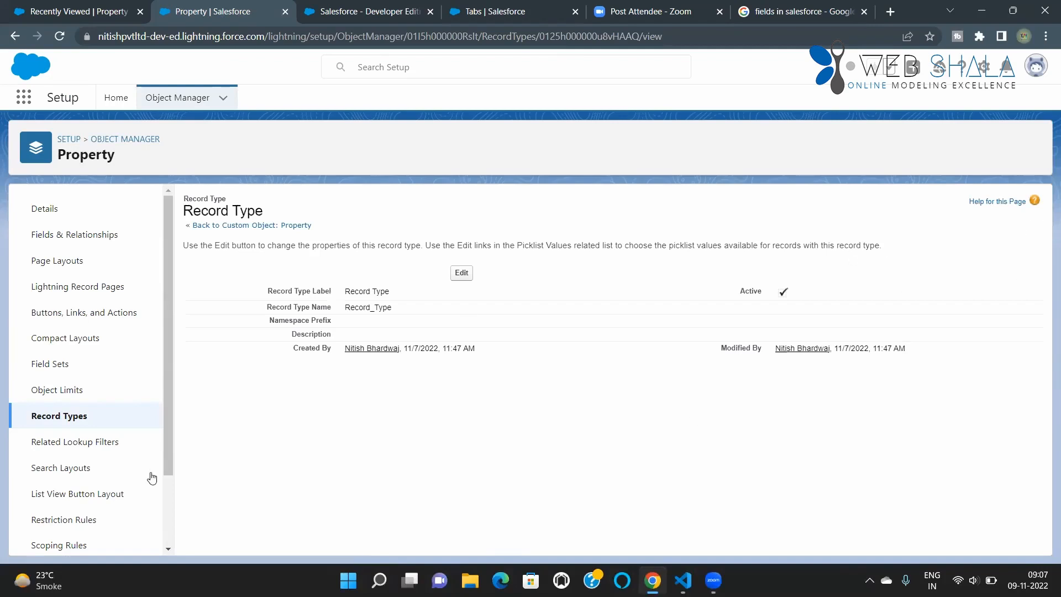
{"action": "left_click", "coordinate": [69, 425]}
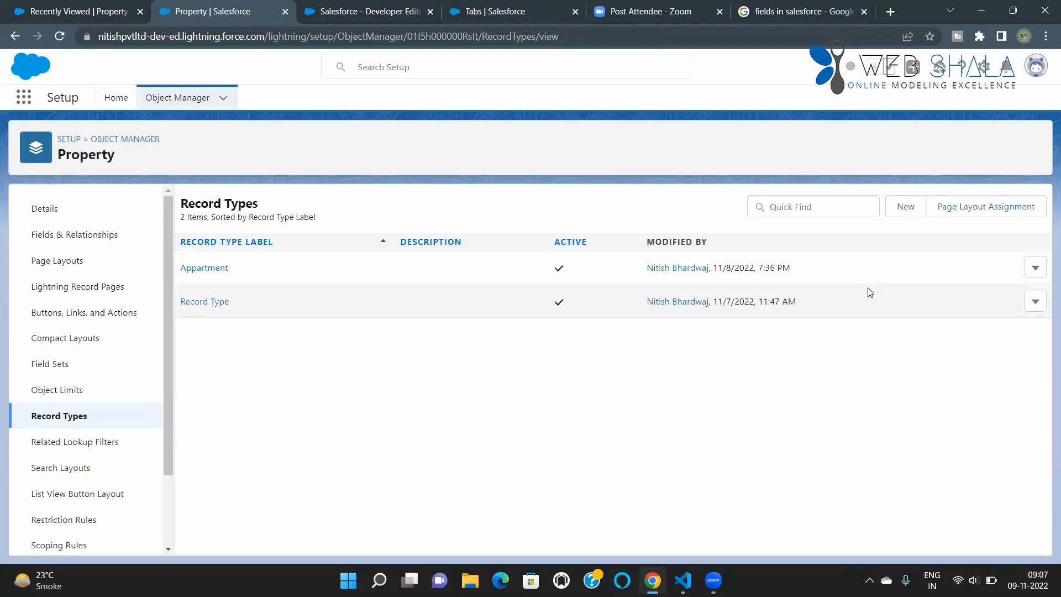
Step: Start a new Property record type with the label and name "Villa" and mark it as active
{"action": "left_click", "coordinate": [909, 210]}
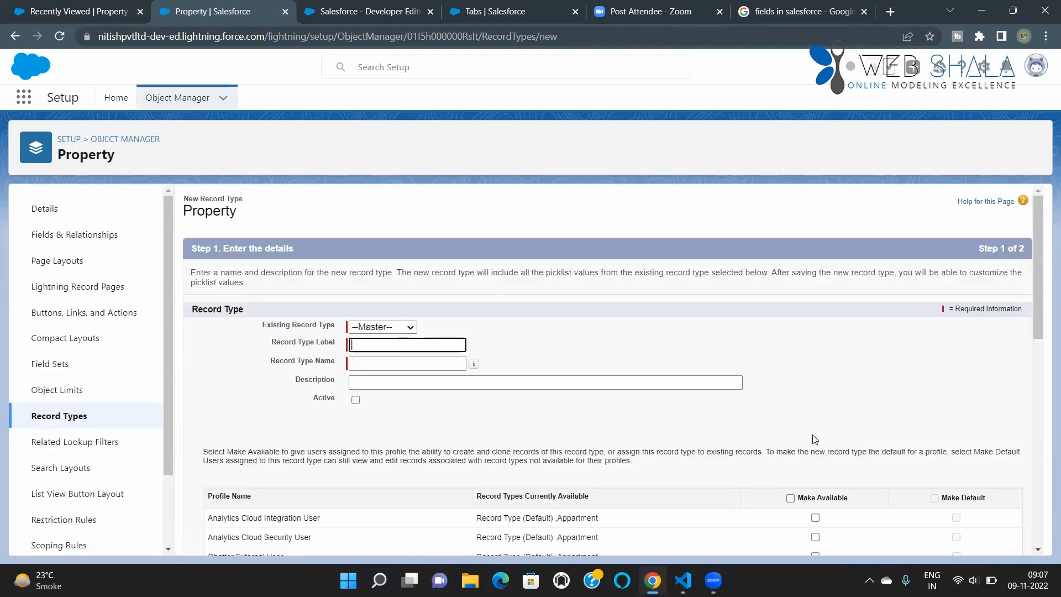
{"action": "left_click", "coordinate": [415, 343]}
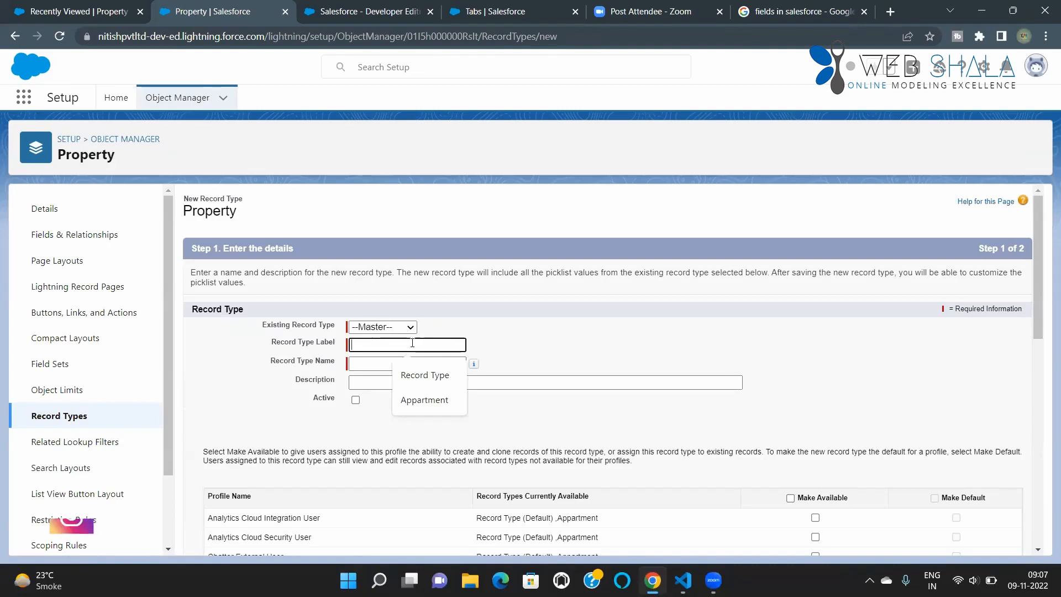
{"action": "type", "text": "Villa"}
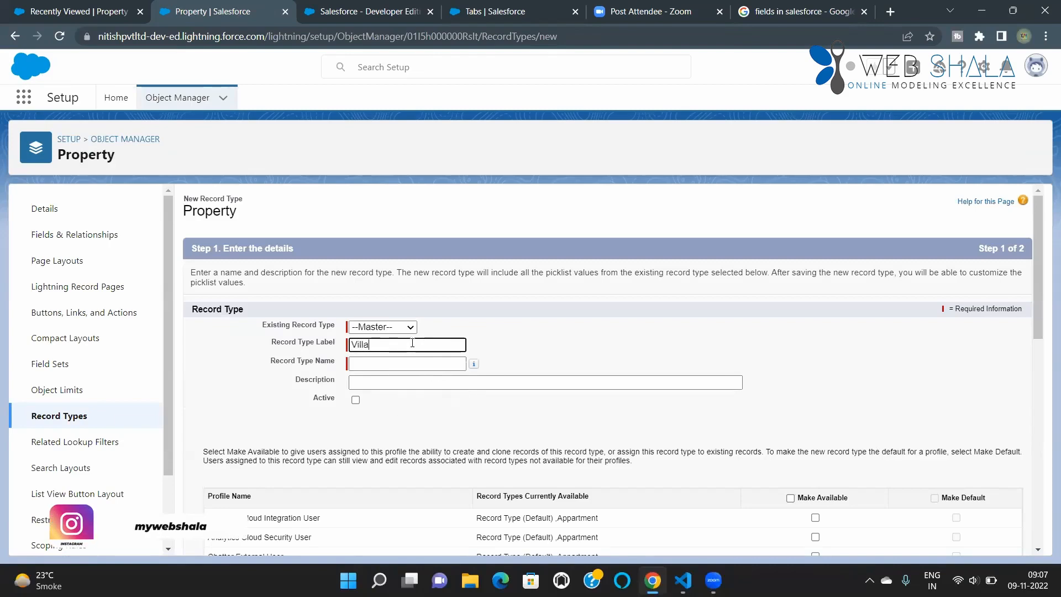
{"action": "left_click", "coordinate": [390, 376]}
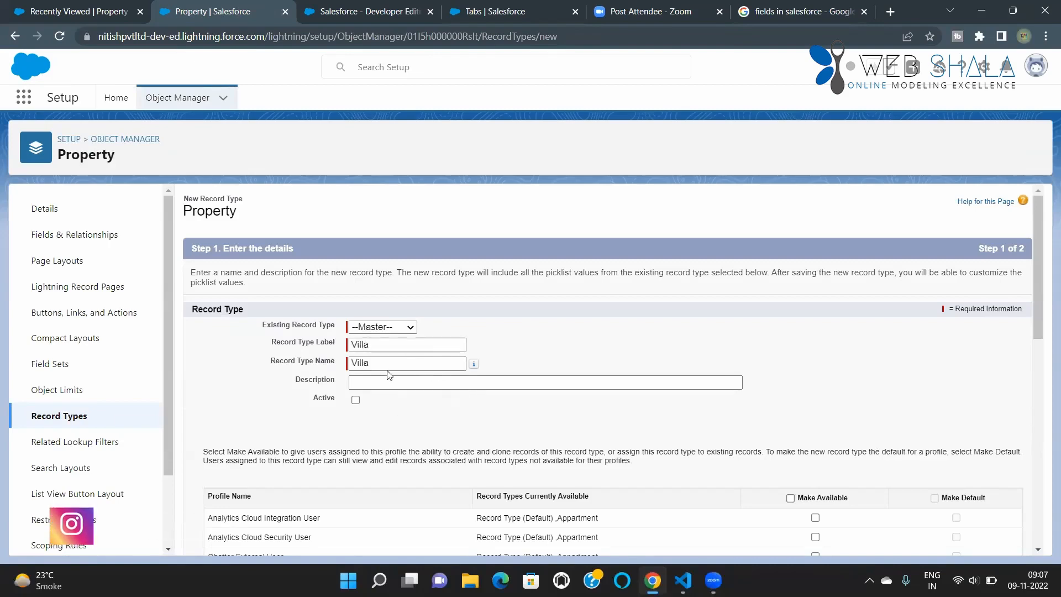
{"action": "scroll", "coordinate": [406, 378], "scroll_direction": "down", "scroll_amount": 1}
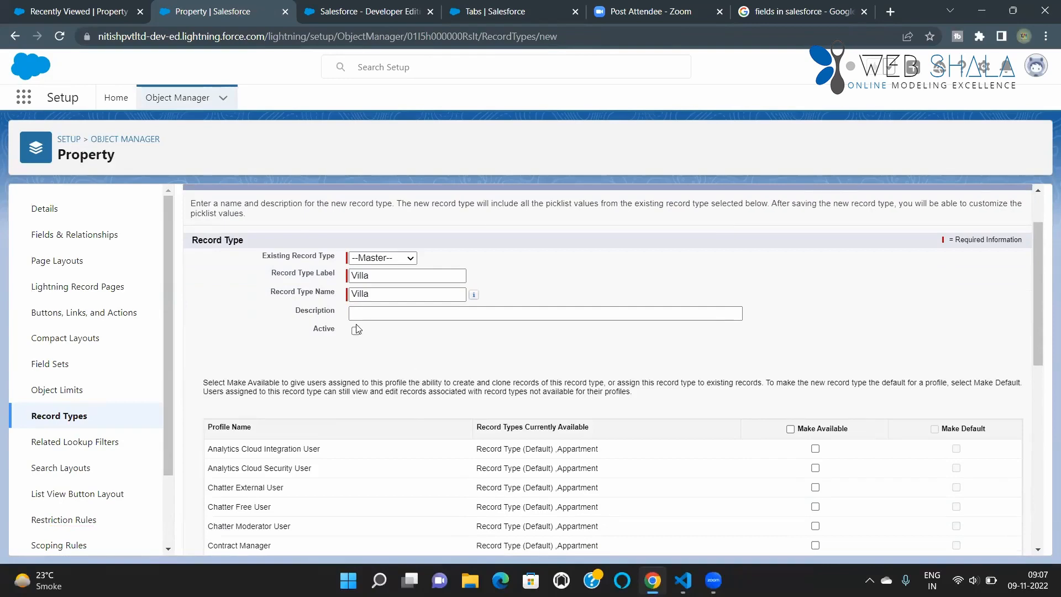
{"action": "left_click", "coordinate": [355, 331]}
Step: Make the Villa record type available to all profiles, save it with Property Layout for all, and return to the record types list
{"action": "scroll", "coordinate": [721, 432], "scroll_direction": "down", "scroll_amount": 1}
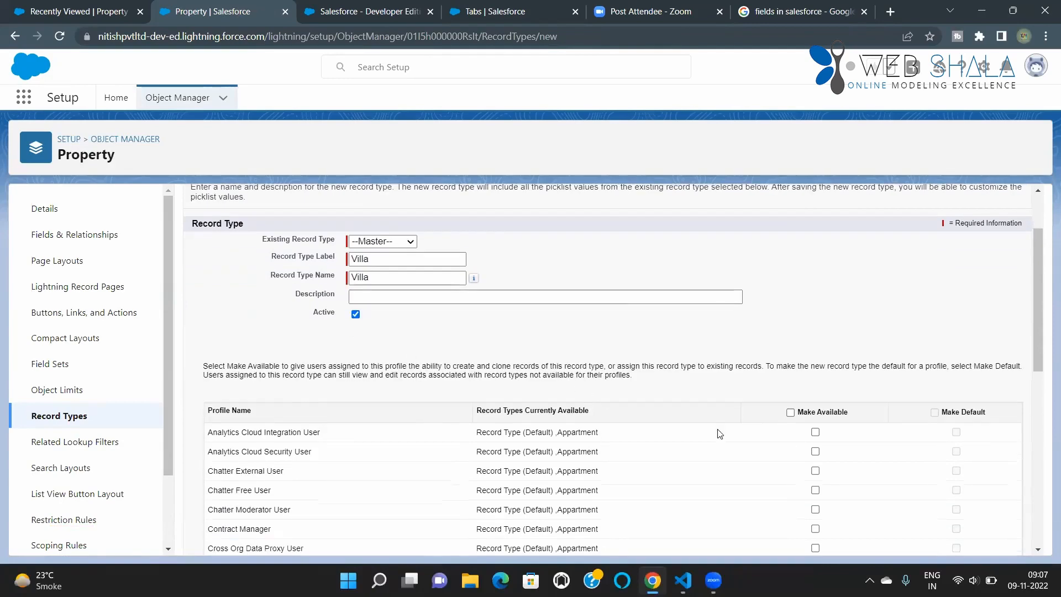
{"action": "left_click", "coordinate": [790, 360]}
{"action": "scroll", "coordinate": [706, 465], "scroll_direction": "down", "scroll_amount": 3}
{"action": "scroll", "coordinate": [706, 465], "scroll_direction": "down", "scroll_amount": 3}
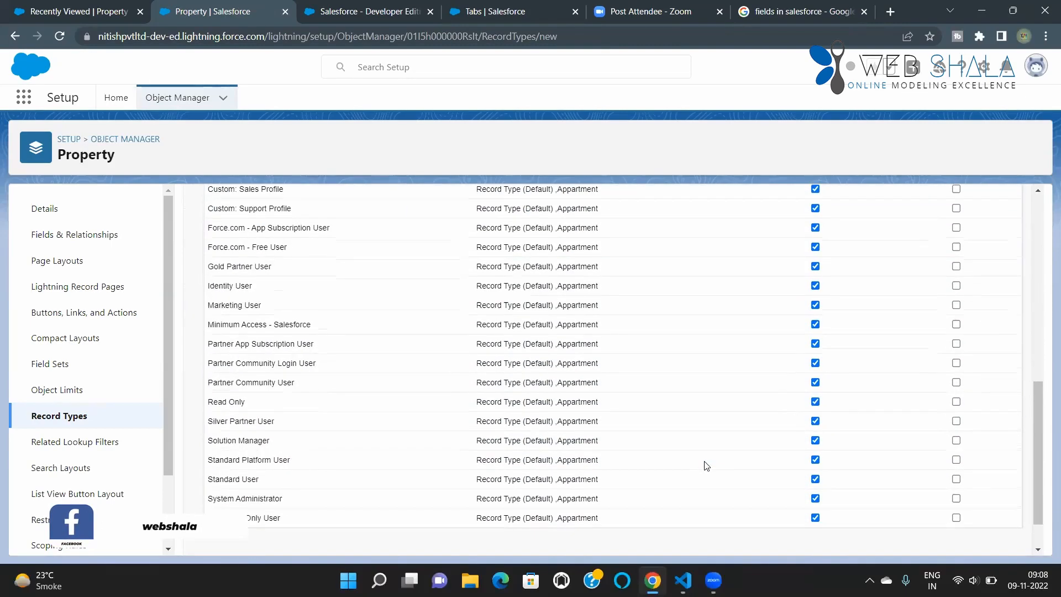
{"action": "left_click", "coordinate": [981, 541]}
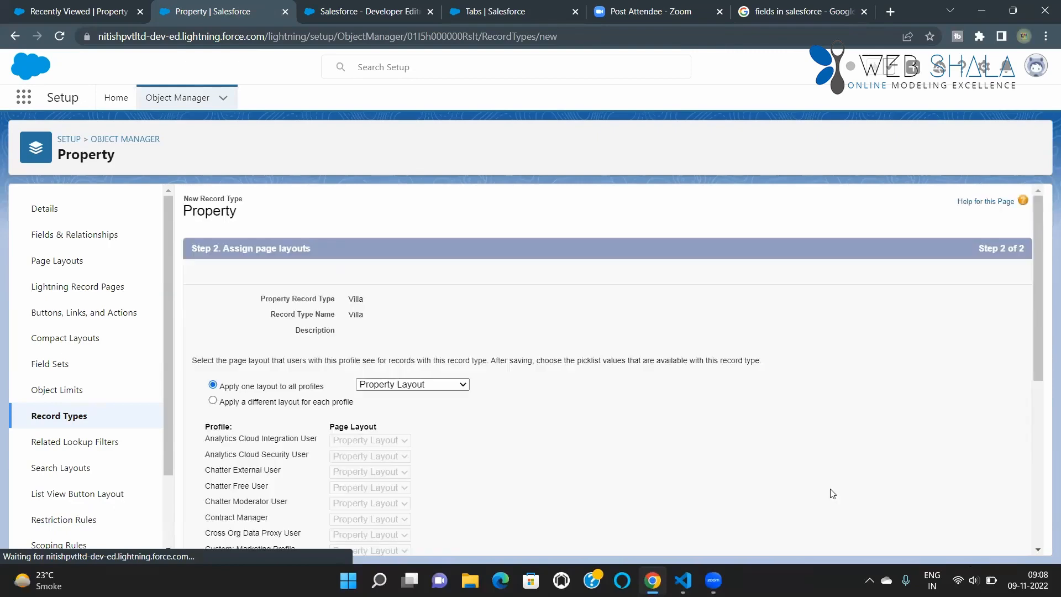
{"action": "scroll", "coordinate": [751, 469], "scroll_direction": "down", "scroll_amount": 4}
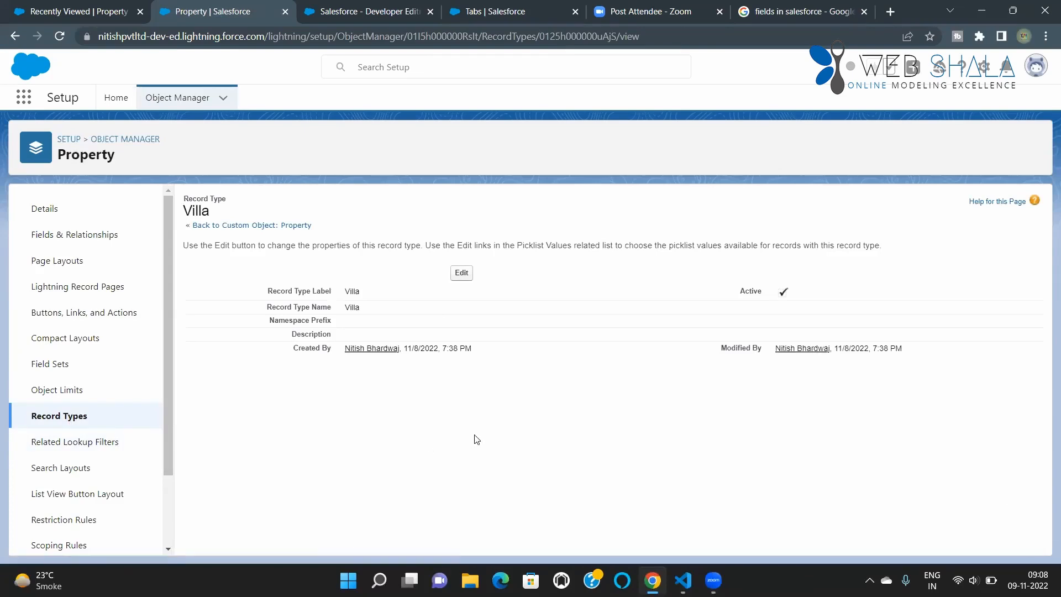
{"action": "left_click", "coordinate": [58, 420]}
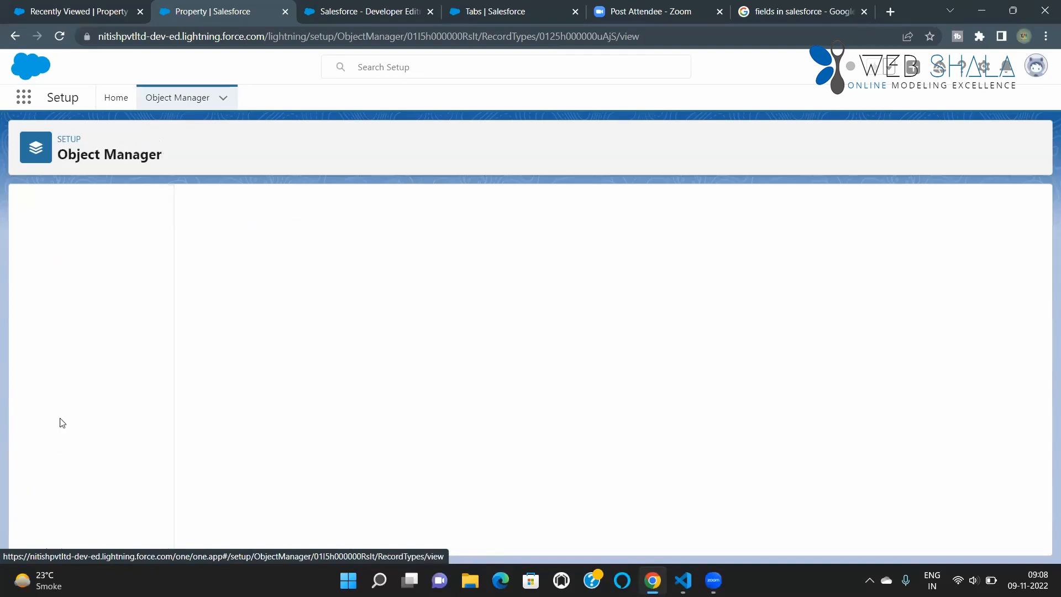
Step: Reload the Real Estate app and start a new Property record using the Appartment record type
{"action": "left_click", "coordinate": [80, 8]}
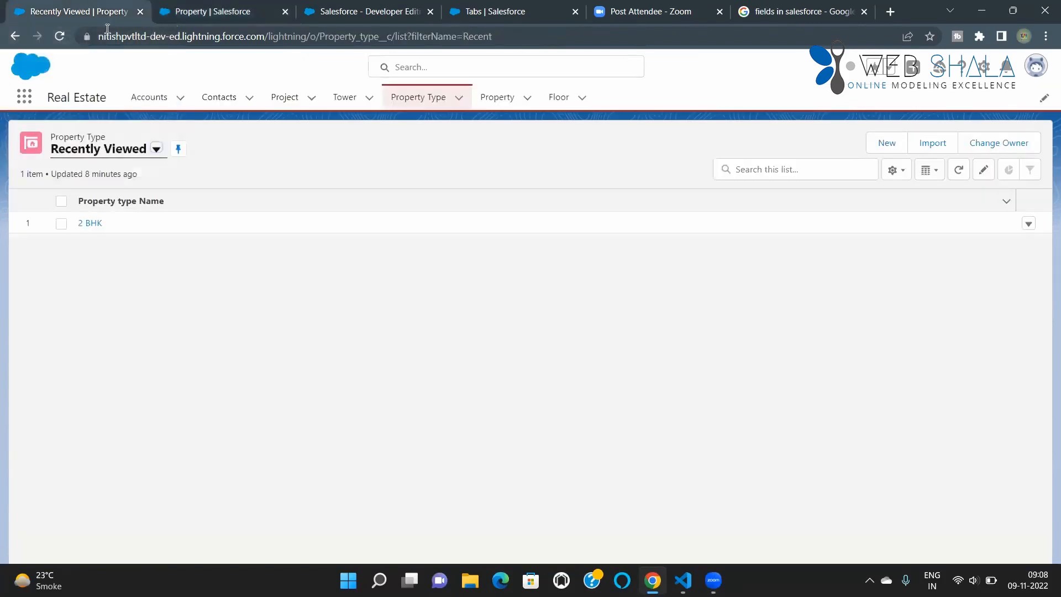
{"action": "left_click", "coordinate": [60, 36]}
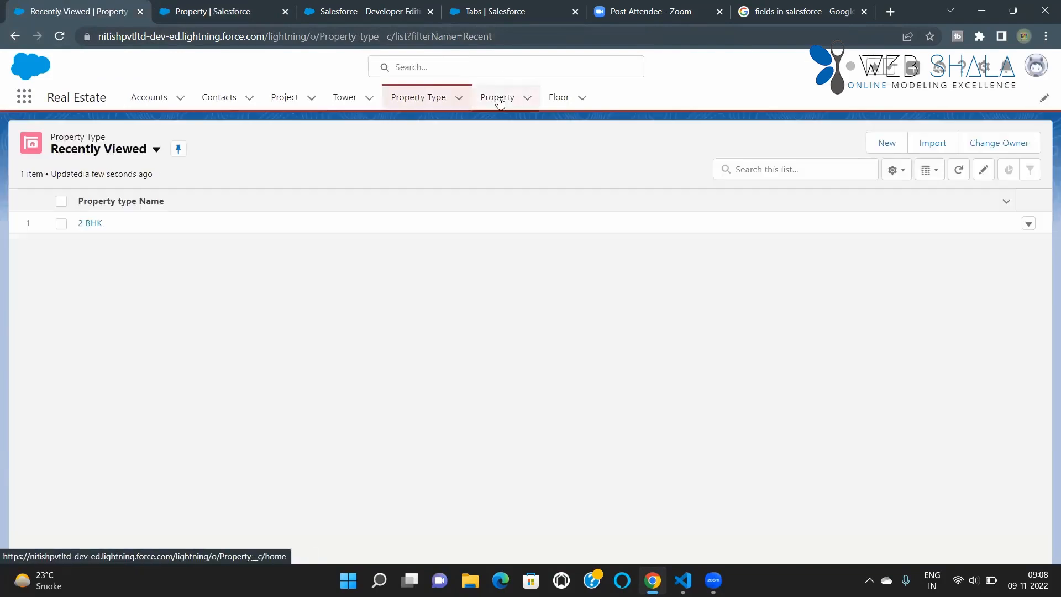
{"action": "left_click", "coordinate": [500, 99]}
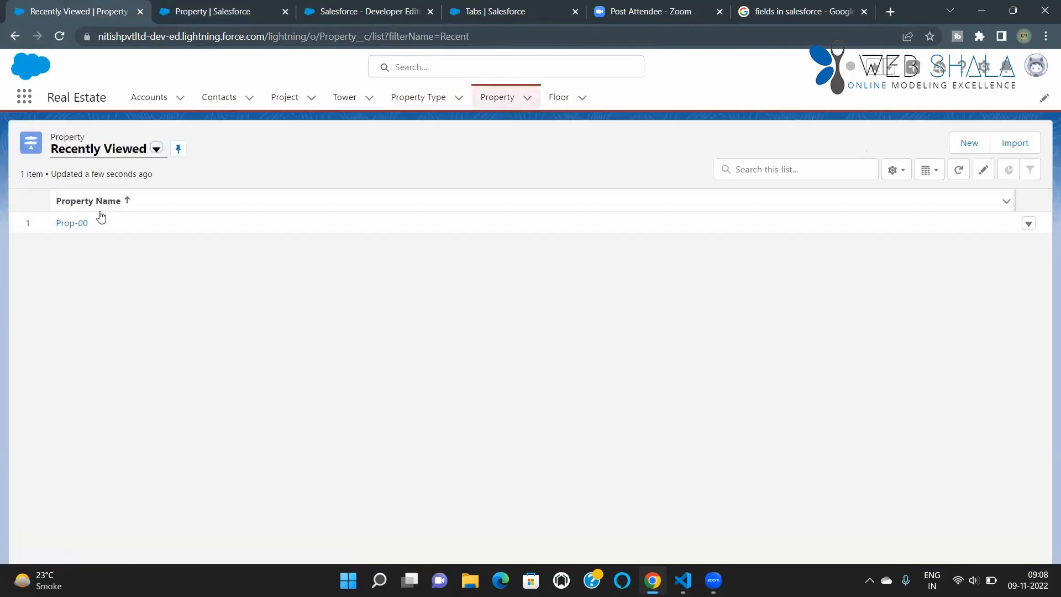
{"action": "left_click", "coordinate": [970, 142]}
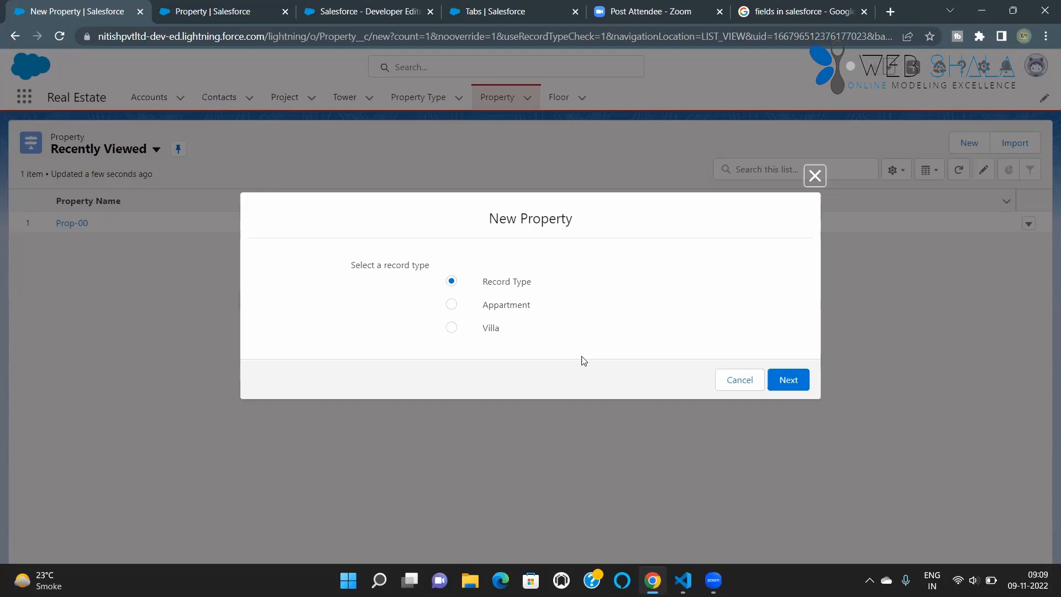
{"action": "left_click", "coordinate": [489, 306]}
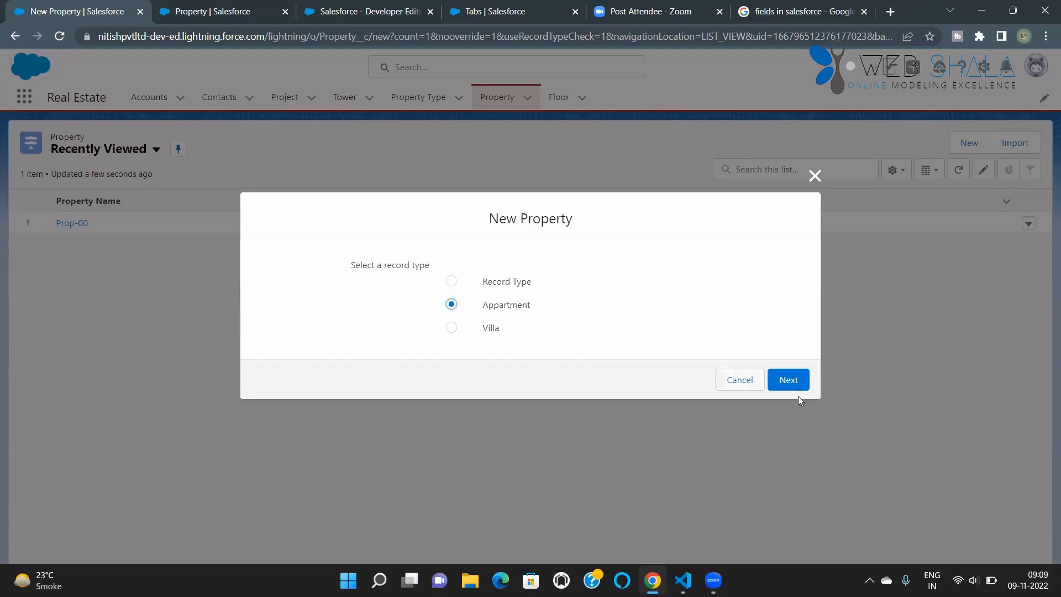
{"action": "left_click", "coordinate": [795, 386]}
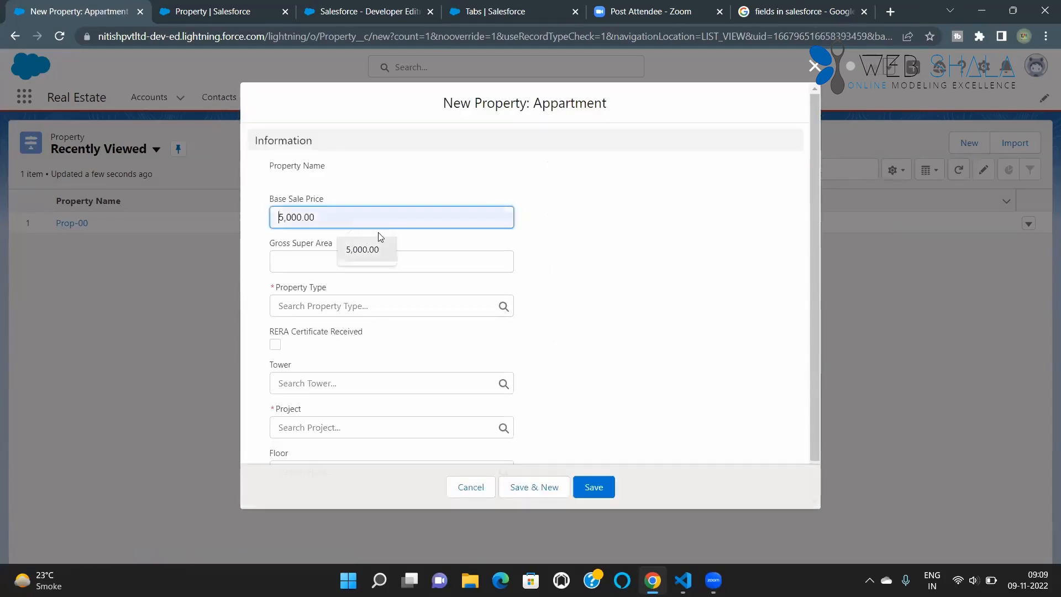
Step: Set the new property's Base Sale Price to 5,000.00, Gross Super Area to 1000 and Property Type to 2 BHK
{"action": "left_click", "coordinate": [368, 257]}
{"action": "left_click", "coordinate": [333, 268]}
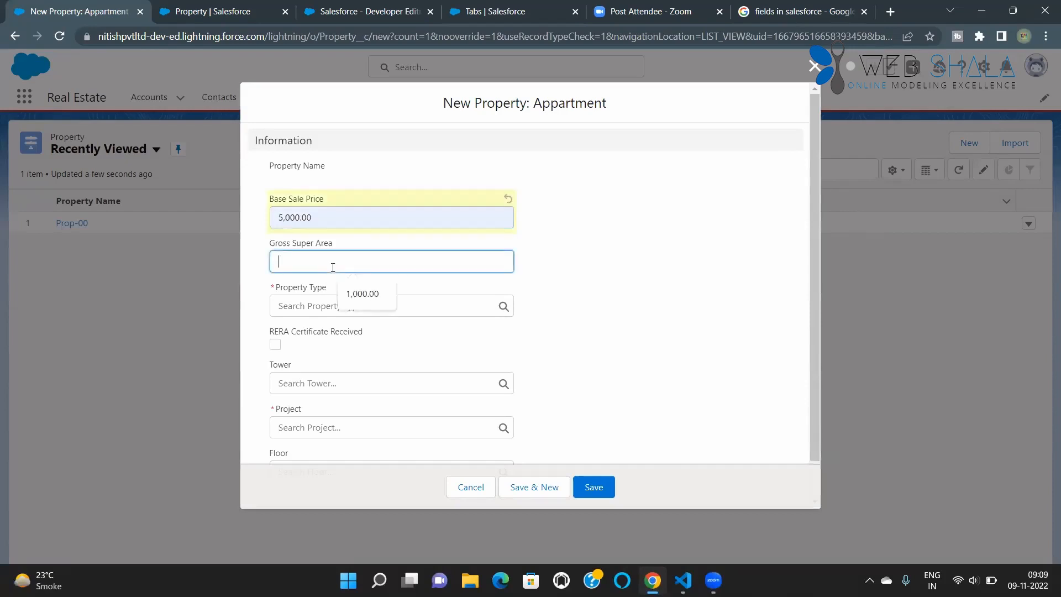
{"action": "type", "text": "1000"}
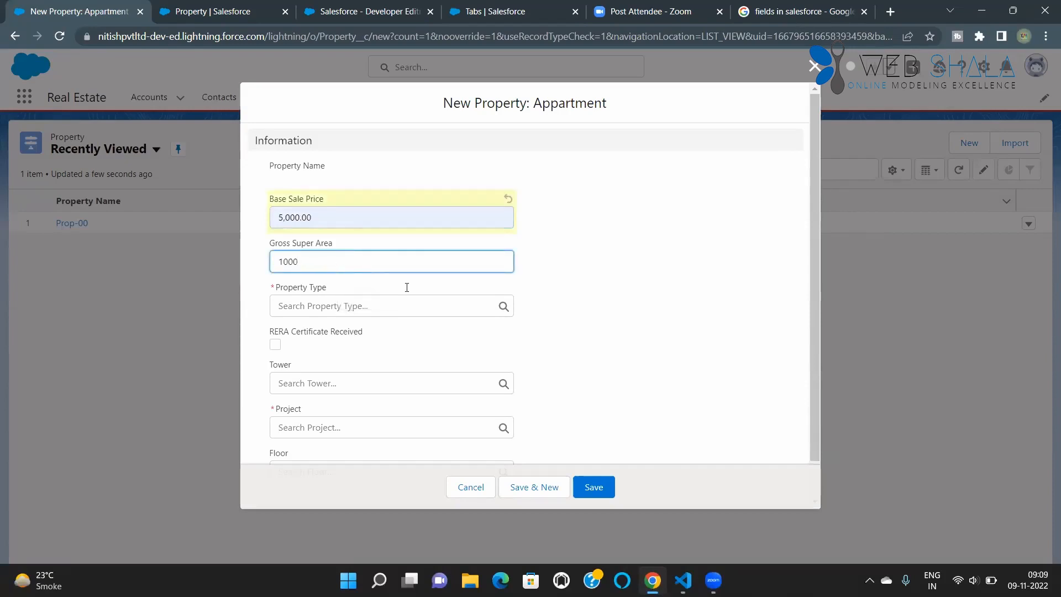
{"action": "left_click", "coordinate": [415, 308]}
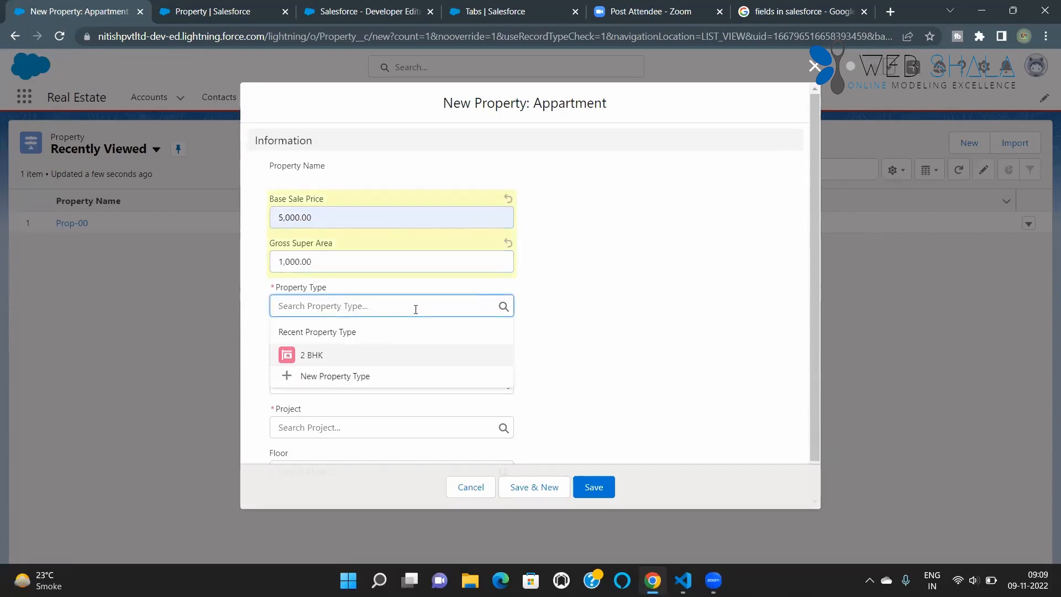
{"action": "left_click", "coordinate": [349, 360]}
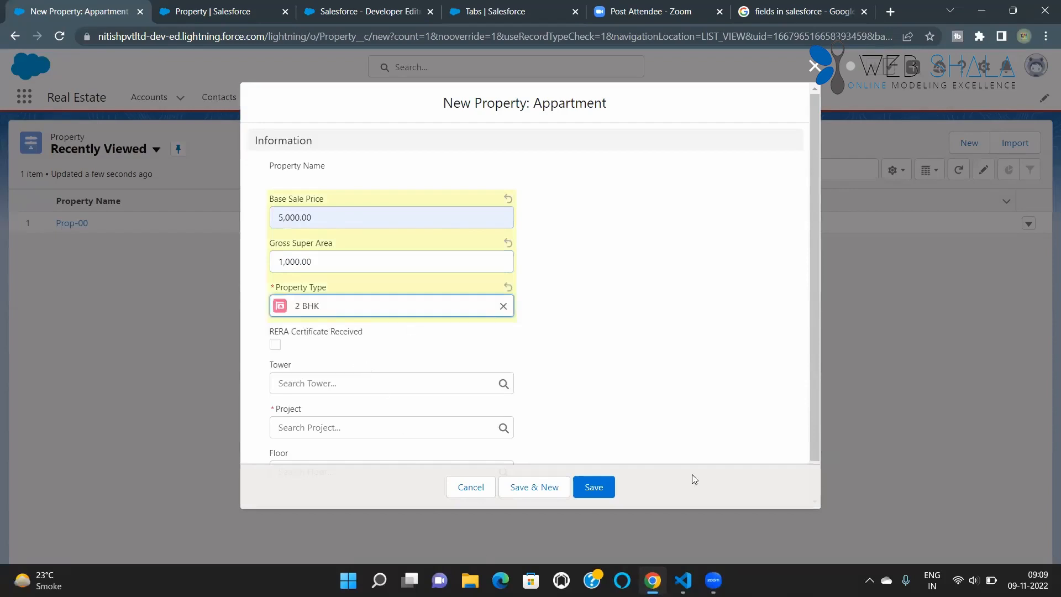
Step: Assign the project Goderaj Properties to the new apartment property and save the record
{"action": "scroll", "coordinate": [487, 424], "scroll_direction": "down", "scroll_amount": 1}
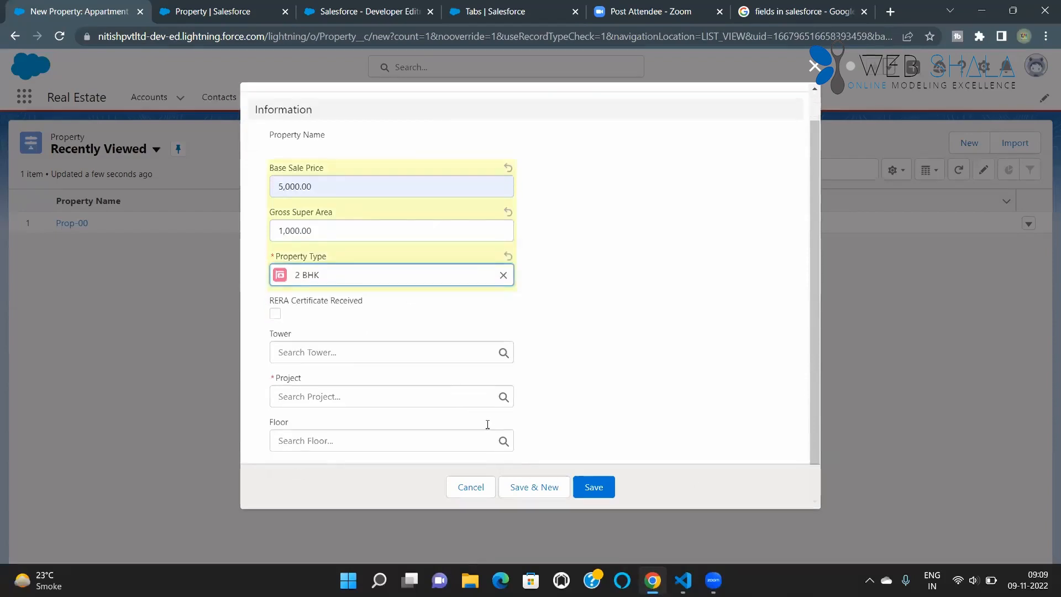
{"action": "left_click", "coordinate": [327, 389]}
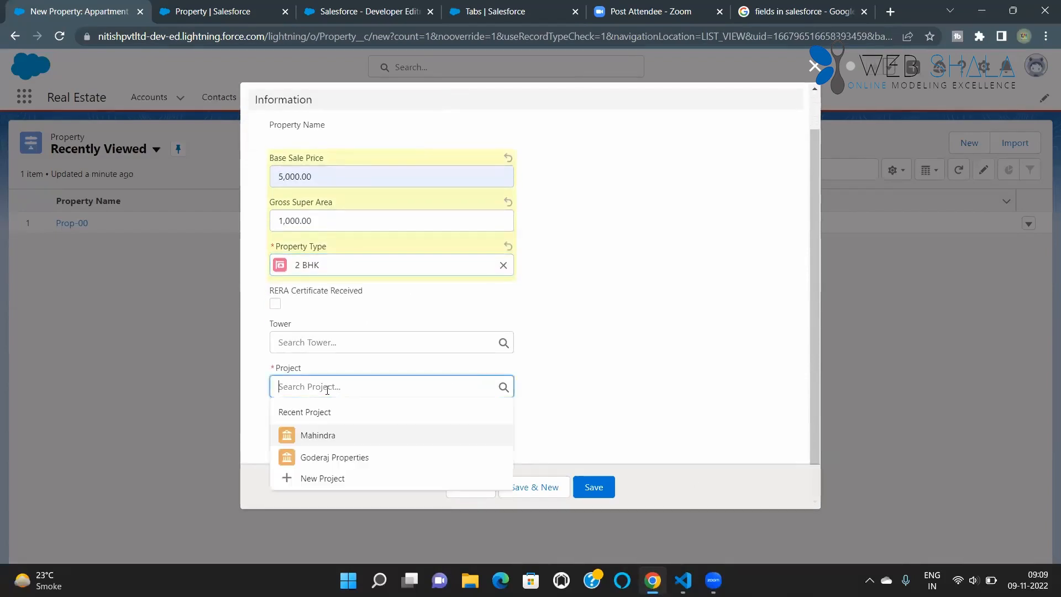
{"action": "left_click", "coordinate": [319, 460]}
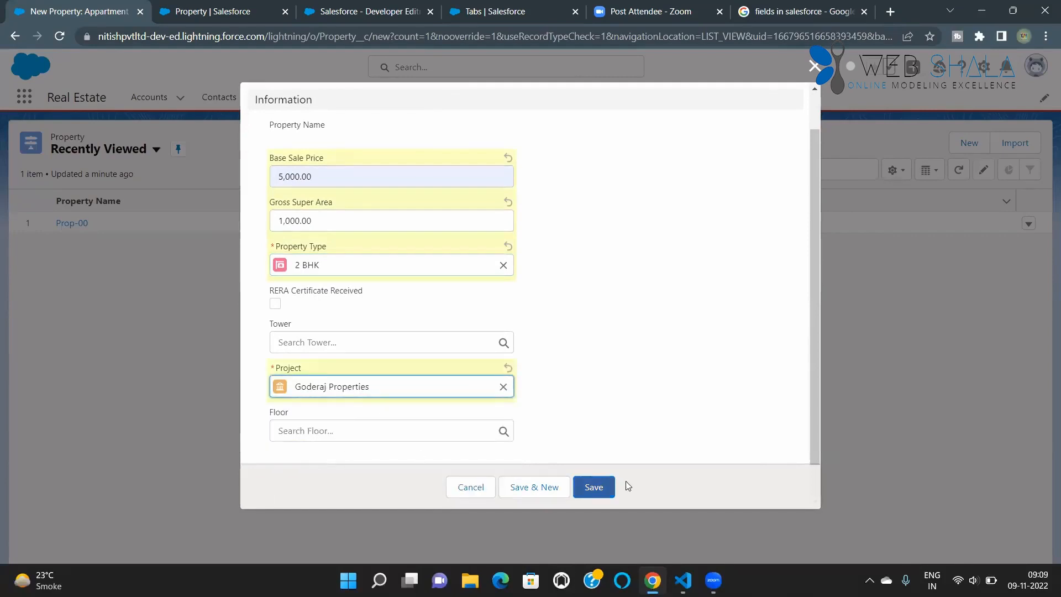
{"action": "left_click", "coordinate": [593, 489]}
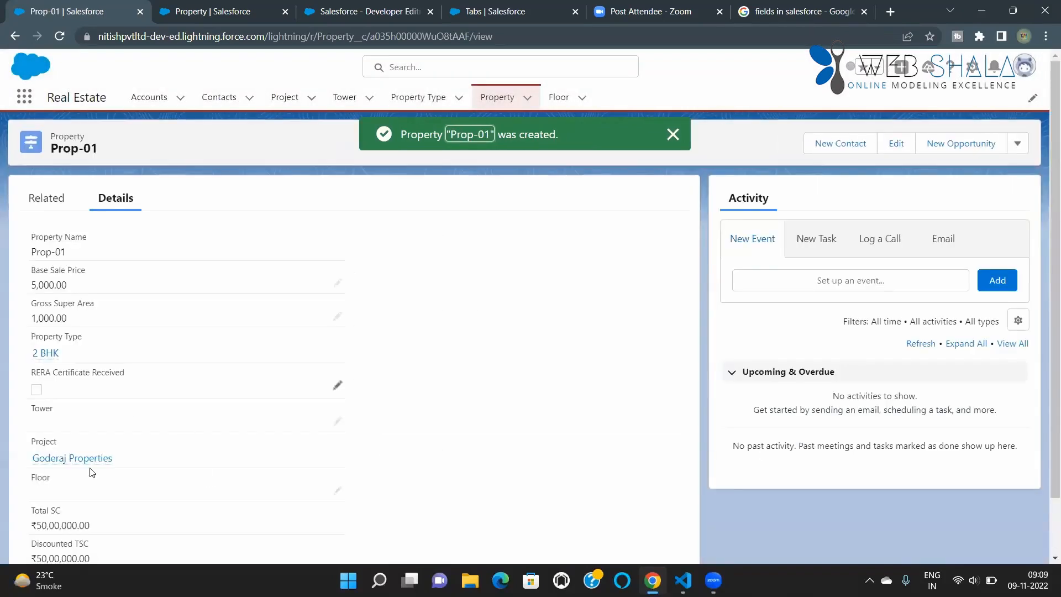
Step: Examine the saved property's details, including the Total SC and Discounted TSC fields
{"action": "scroll", "coordinate": [131, 497], "scroll_direction": "down", "scroll_amount": 1}
{"action": "scroll", "coordinate": [165, 498], "scroll_direction": "down", "scroll_amount": 1}
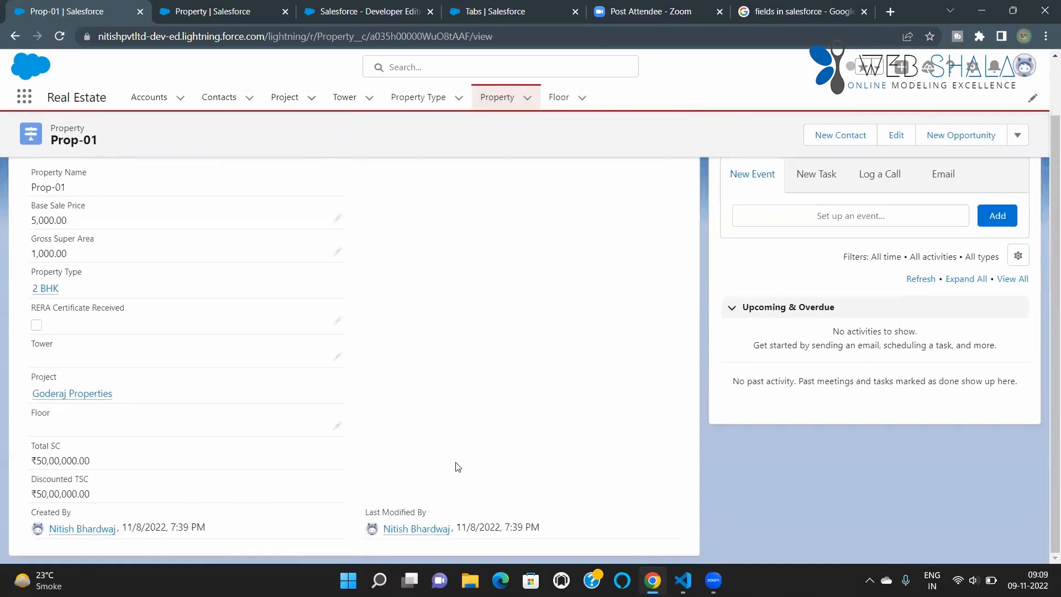
{"action": "scroll", "coordinate": [457, 466], "scroll_direction": "up", "scroll_amount": 2}
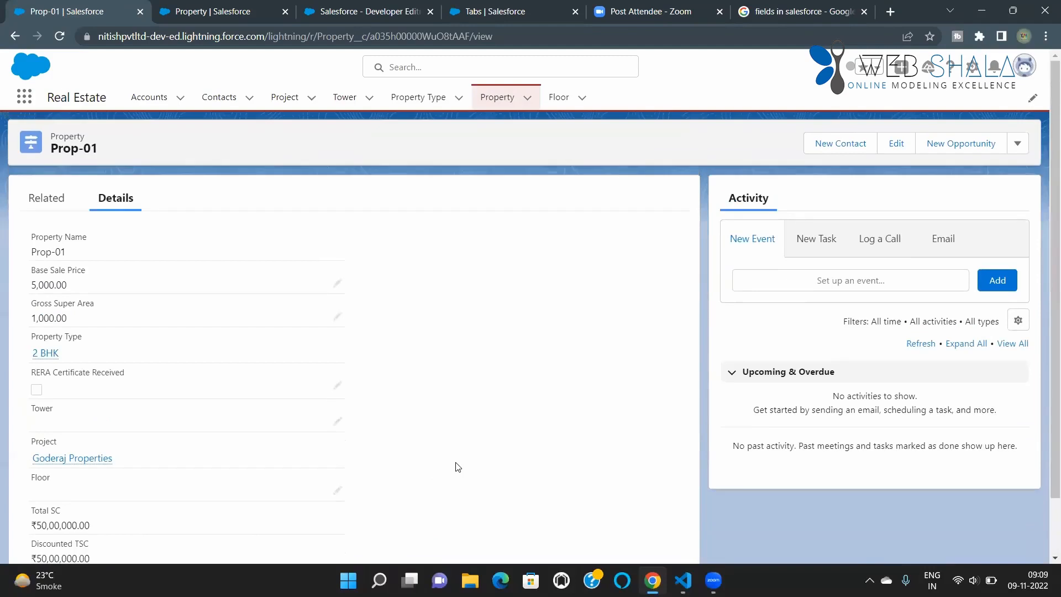
{"action": "scroll", "coordinate": [456, 467], "scroll_direction": "down", "scroll_amount": 2}
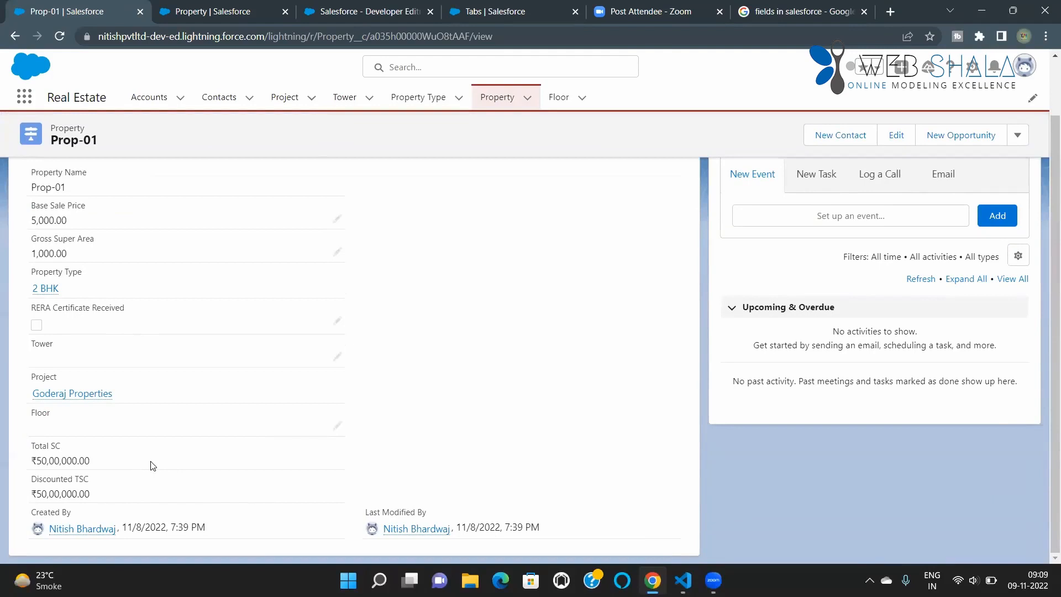
{"action": "scroll", "coordinate": [153, 466], "scroll_direction": "up", "scroll_amount": 2}
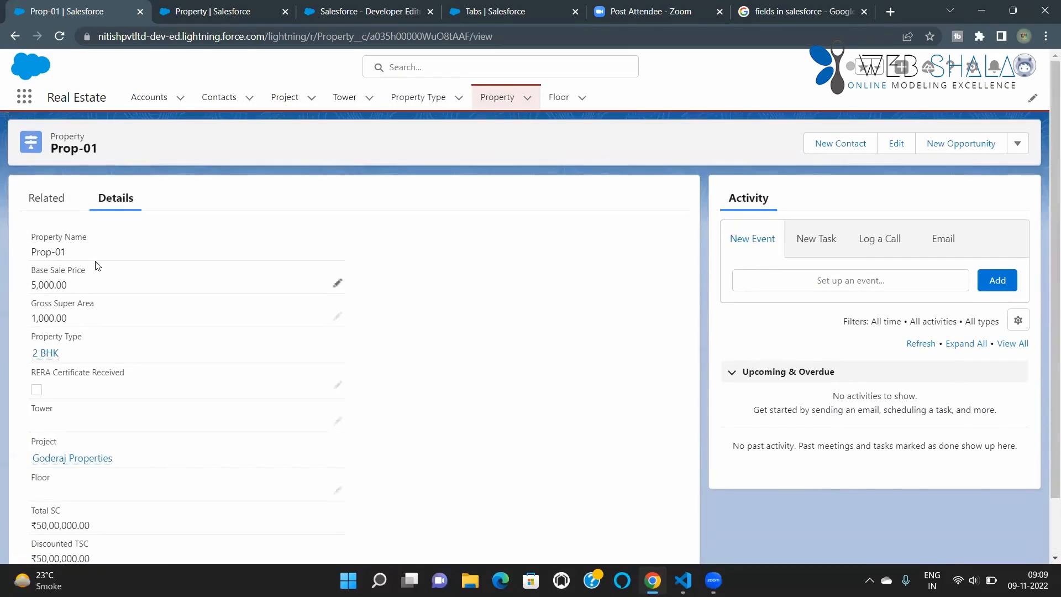
{"action": "scroll", "coordinate": [239, 393], "scroll_direction": "down", "scroll_amount": 2}
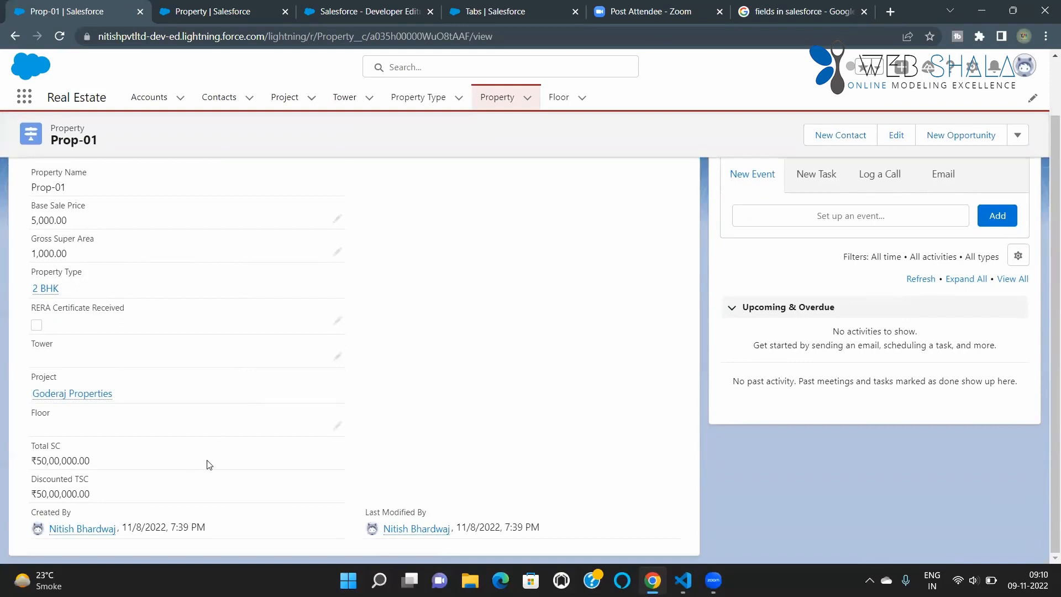
{"action": "scroll", "coordinate": [210, 460], "scroll_direction": "up", "scroll_amount": 2}
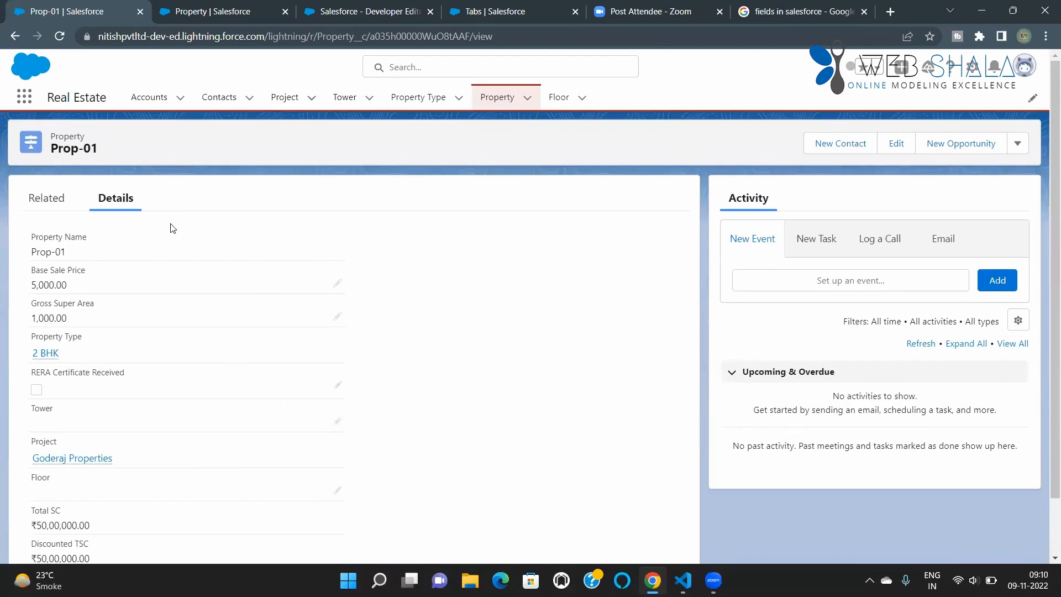
Step: Open the Property object's Property Layout for editing and add the Record Type field to its Information section
{"action": "left_click", "coordinate": [200, 16]}
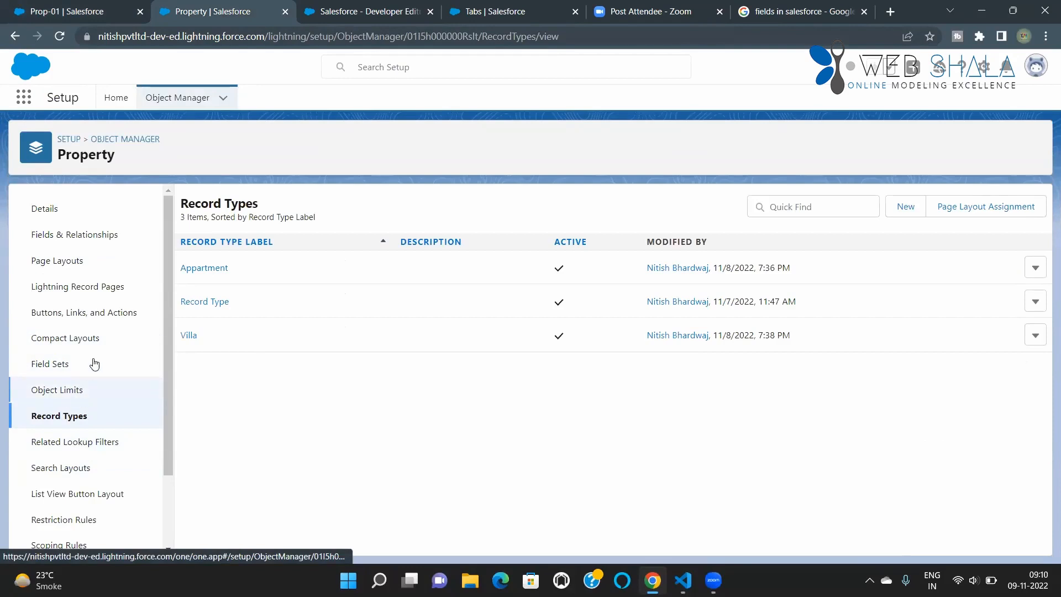
{"action": "left_click", "coordinate": [54, 267]}
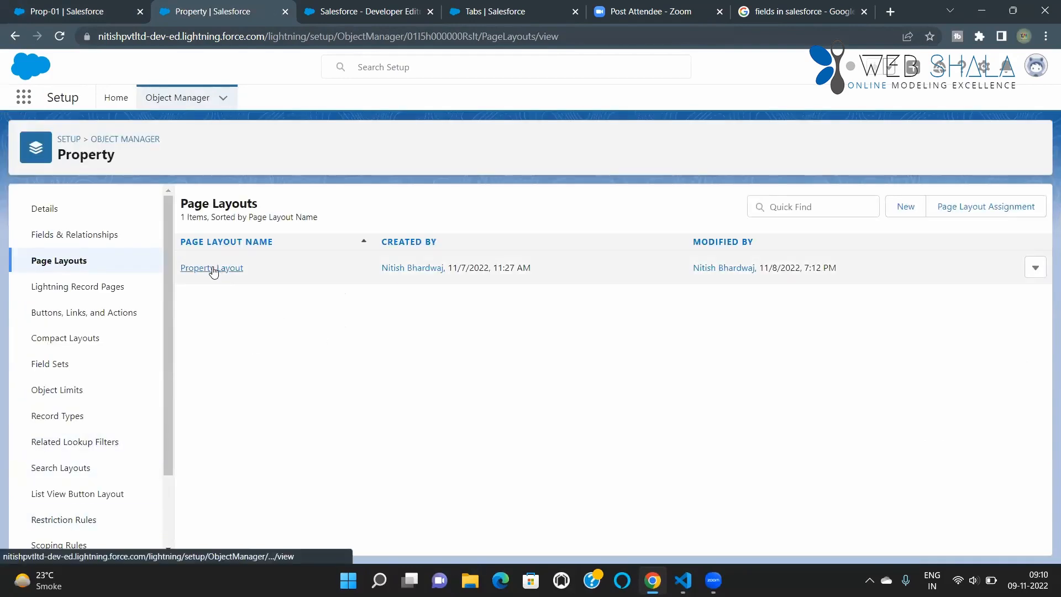
{"action": "left_click", "coordinate": [213, 268]}
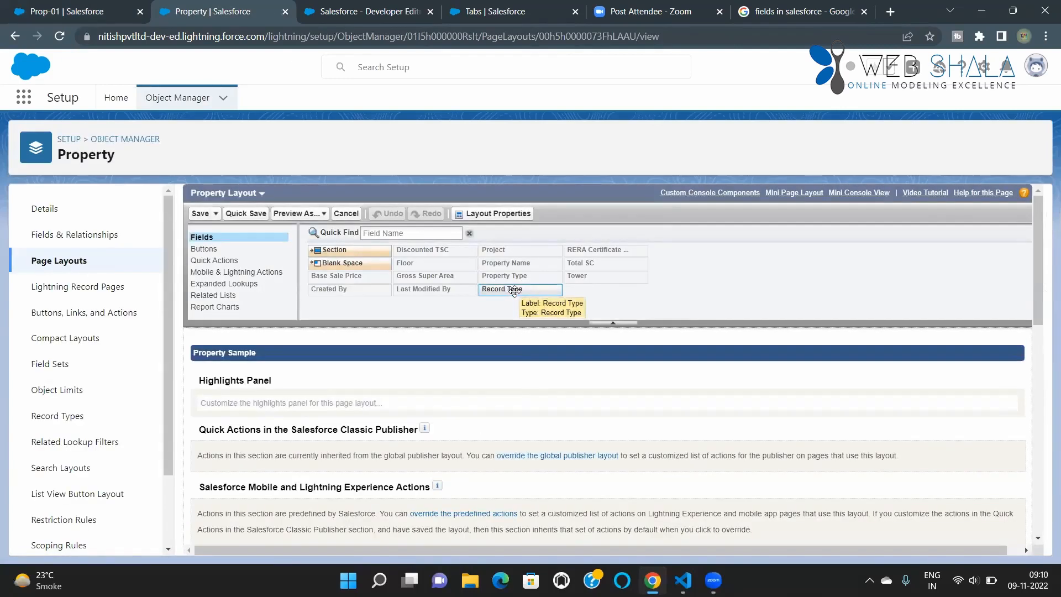
{"action": "left_click_drag", "start_coordinate": [514, 291], "coordinate": [316, 513]}
{"action": "left_click_drag", "start_coordinate": [310, 525], "coordinate": [442, 378]}
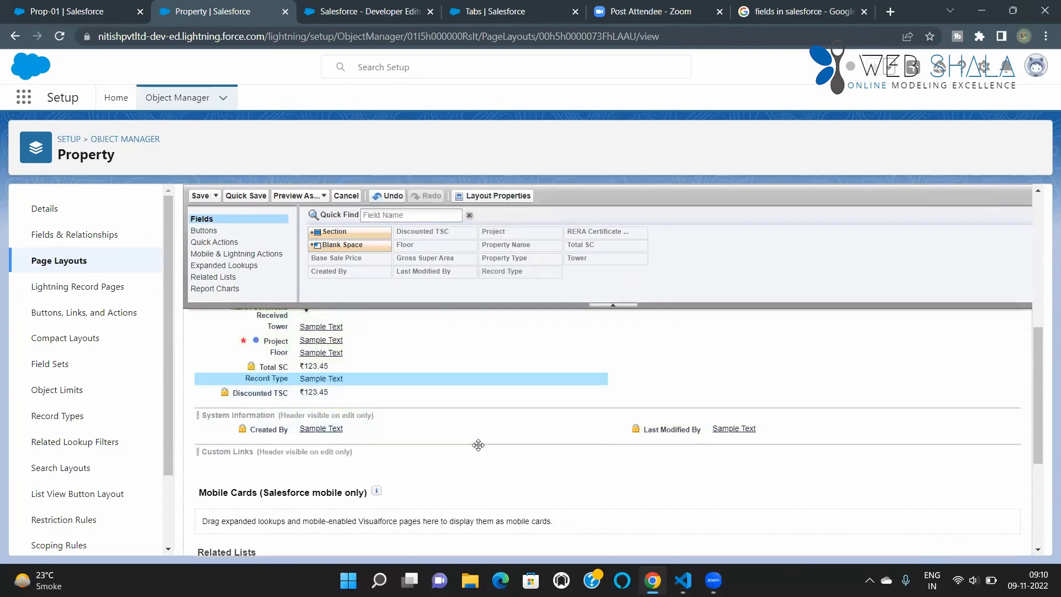
Step: Move the Record Type field to the top of the Information section, above Property Name, and save the page layout
{"action": "scroll", "coordinate": [486, 508], "scroll_direction": "up", "scroll_amount": 1}
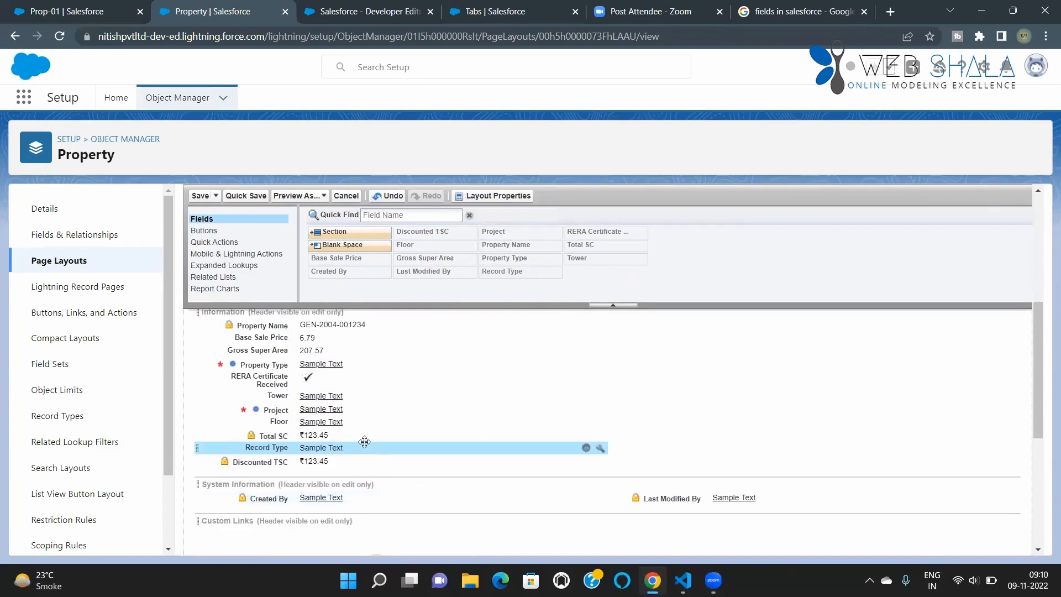
{"action": "scroll", "coordinate": [346, 445], "scroll_direction": "up", "scroll_amount": 1}
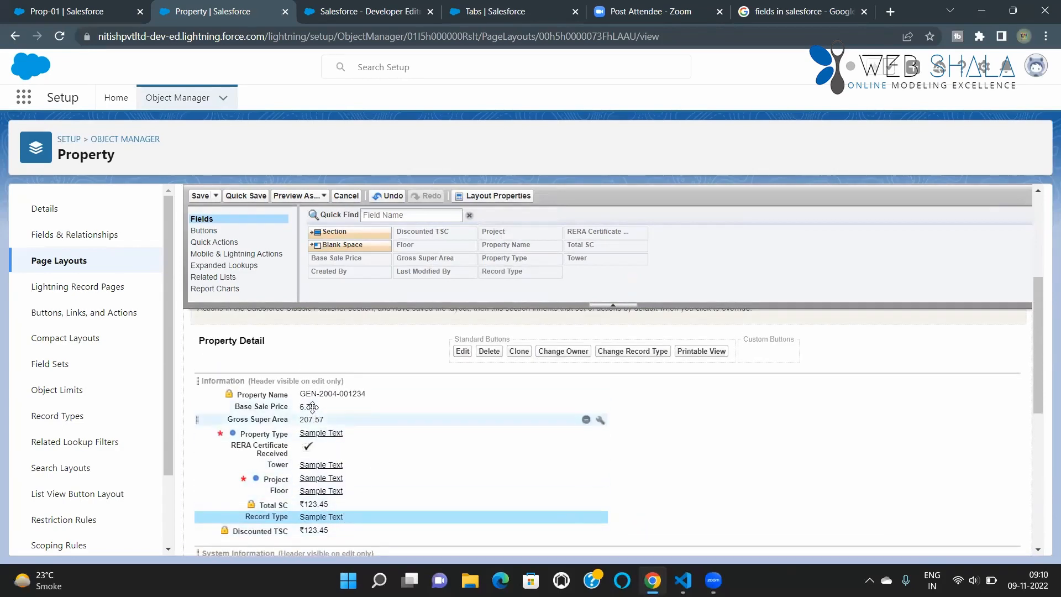
{"action": "left_click_drag", "start_coordinate": [343, 505], "coordinate": [354, 395]}
{"action": "scroll", "coordinate": [627, 505], "scroll_direction": "down", "scroll_amount": 4}
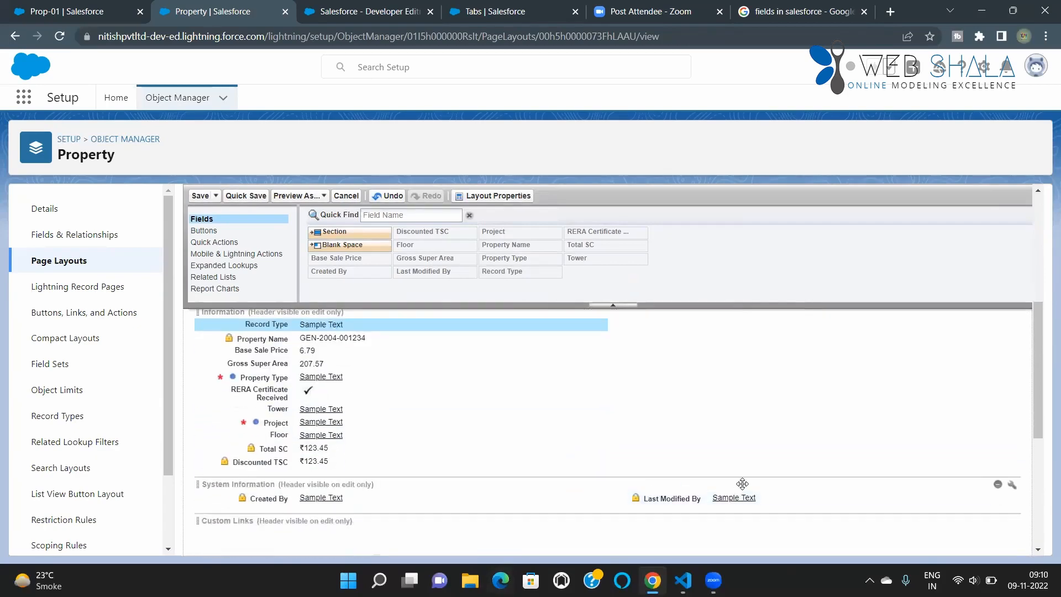
{"action": "scroll", "coordinate": [678, 516], "scroll_direction": "down", "scroll_amount": 2}
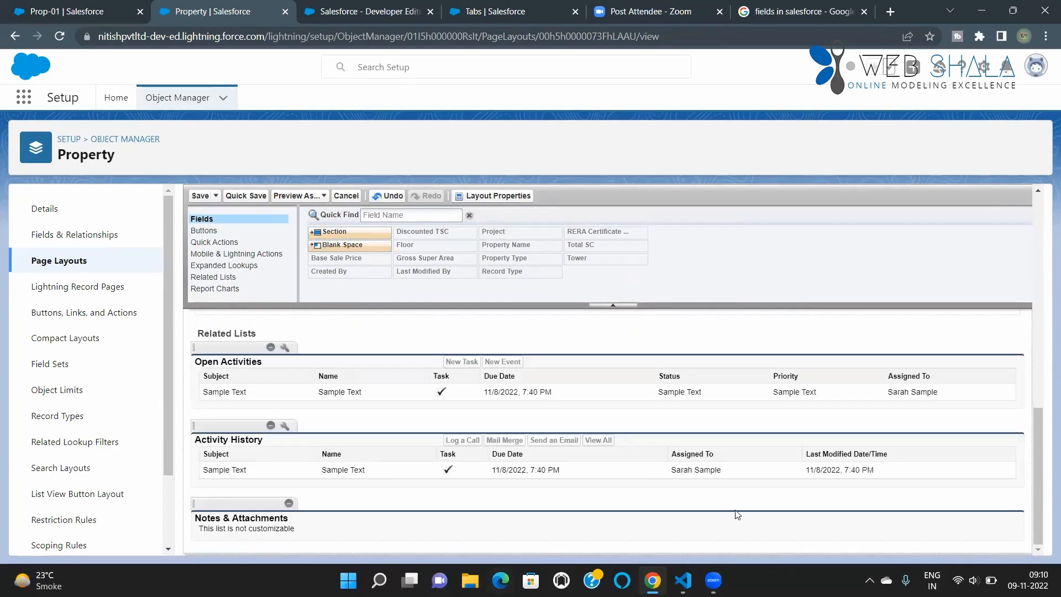
{"action": "scroll", "coordinate": [737, 516], "scroll_direction": "up", "scroll_amount": 10}
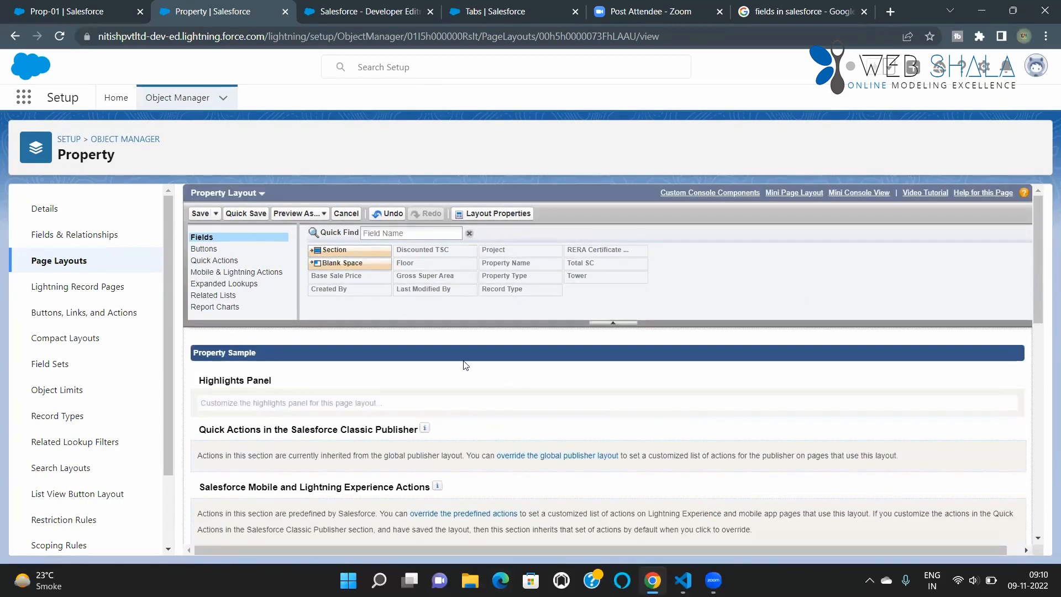
{"action": "left_click", "coordinate": [200, 214]}
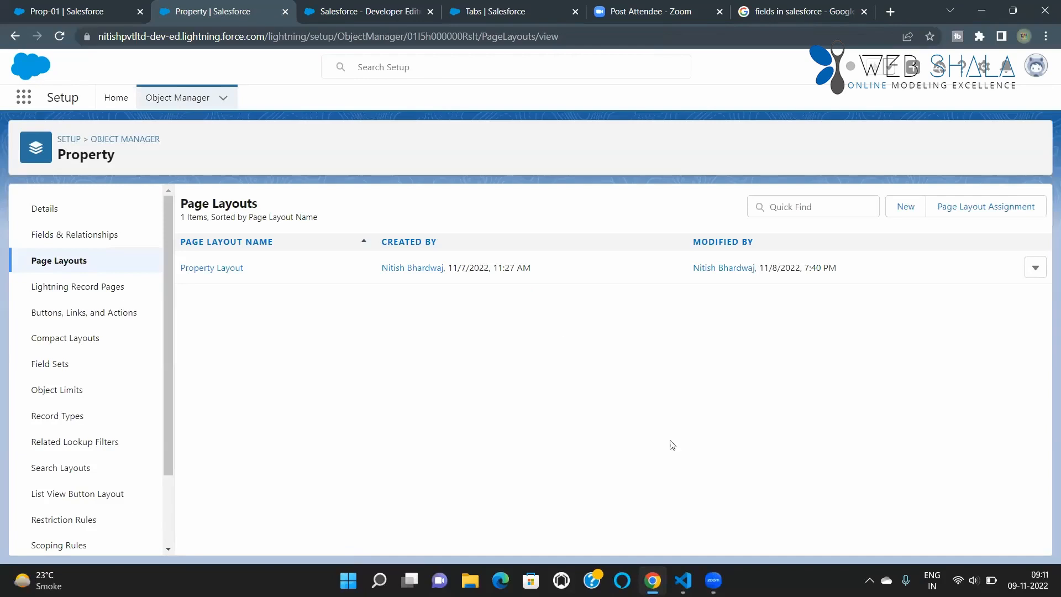
Step: Reload the Prop-01 record and review its details, including the record types it can be changed to, without changing the record type
{"action": "left_click", "coordinate": [68, 8]}
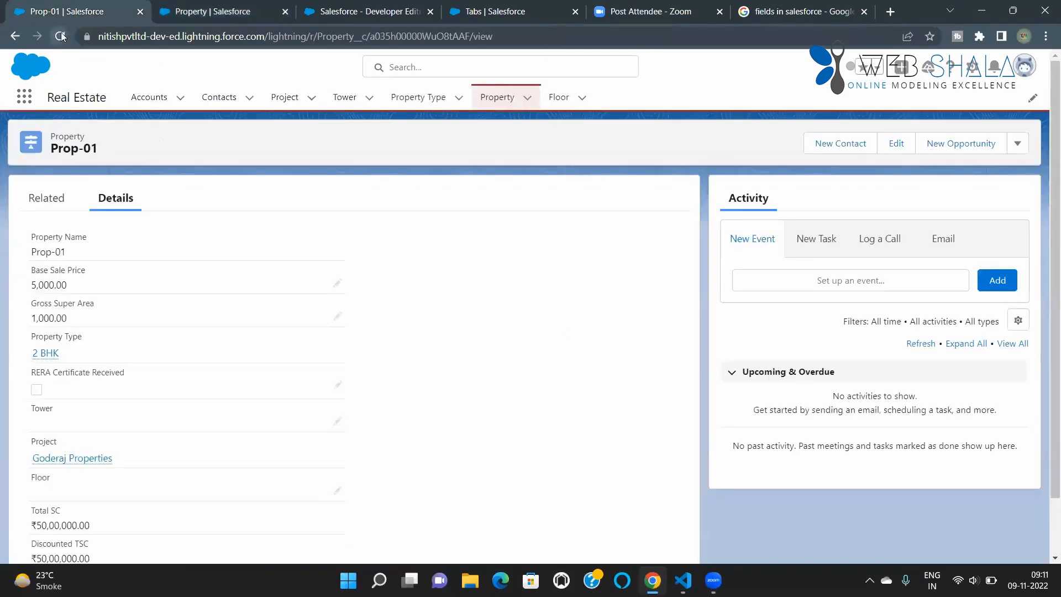
{"action": "left_click", "coordinate": [59, 36]}
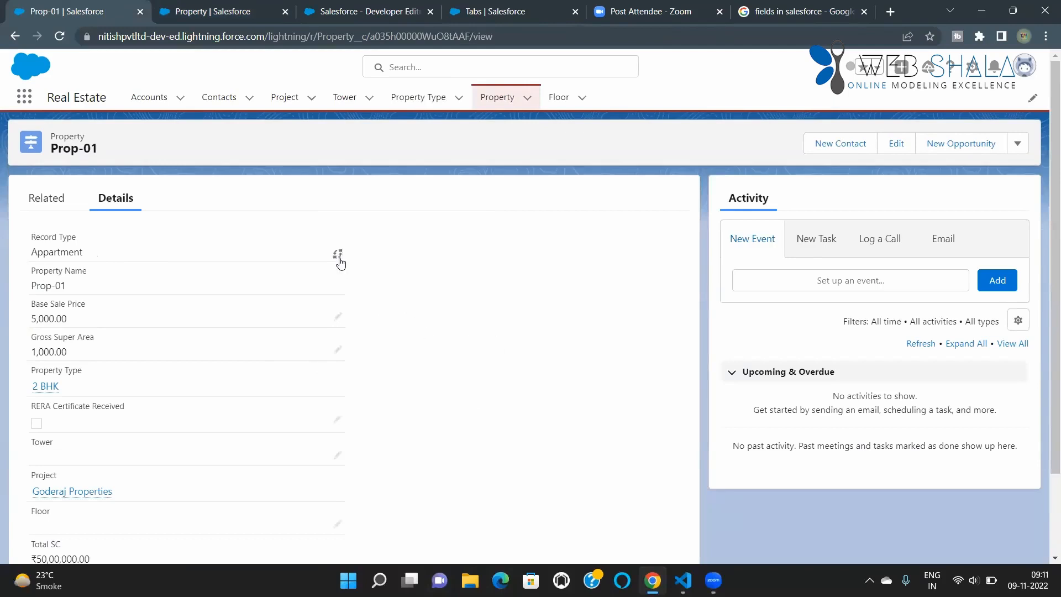
{"action": "left_click", "coordinate": [339, 257]}
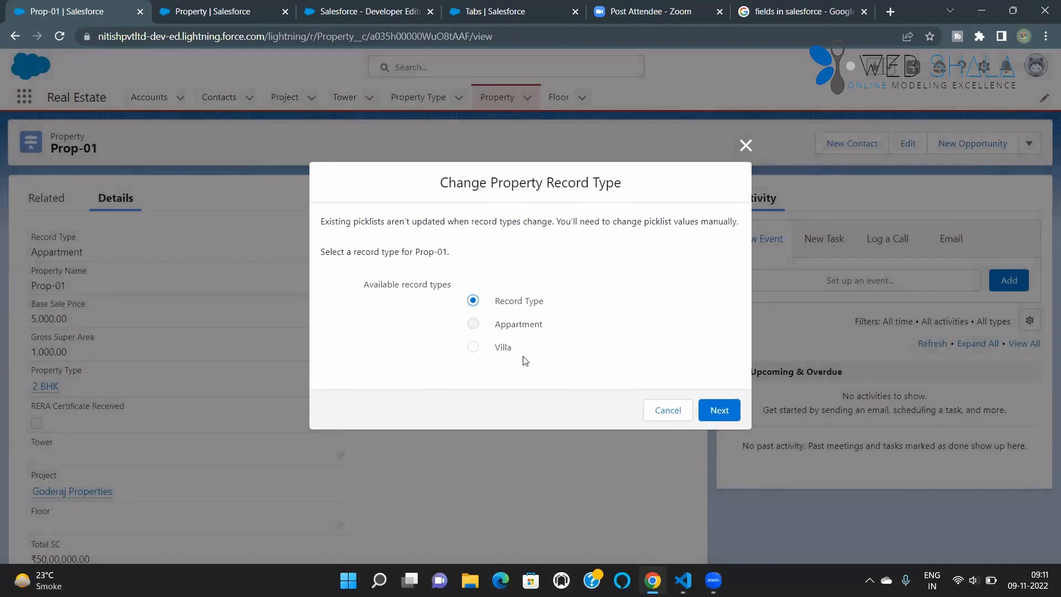
{"action": "left_click", "coordinate": [666, 420]}
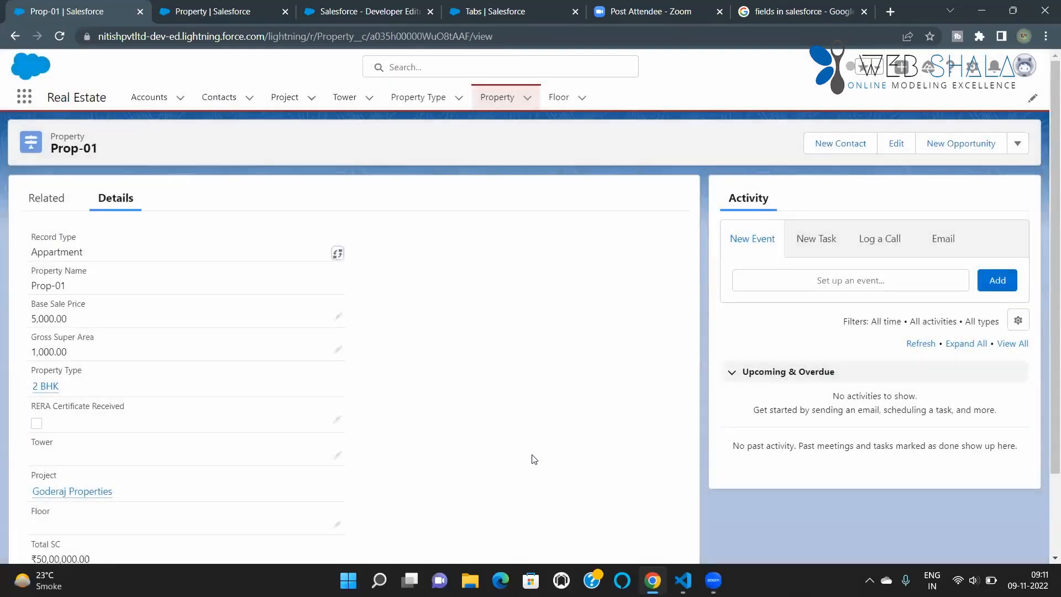
{"action": "scroll", "coordinate": [532, 454], "scroll_direction": "down", "scroll_amount": 2}
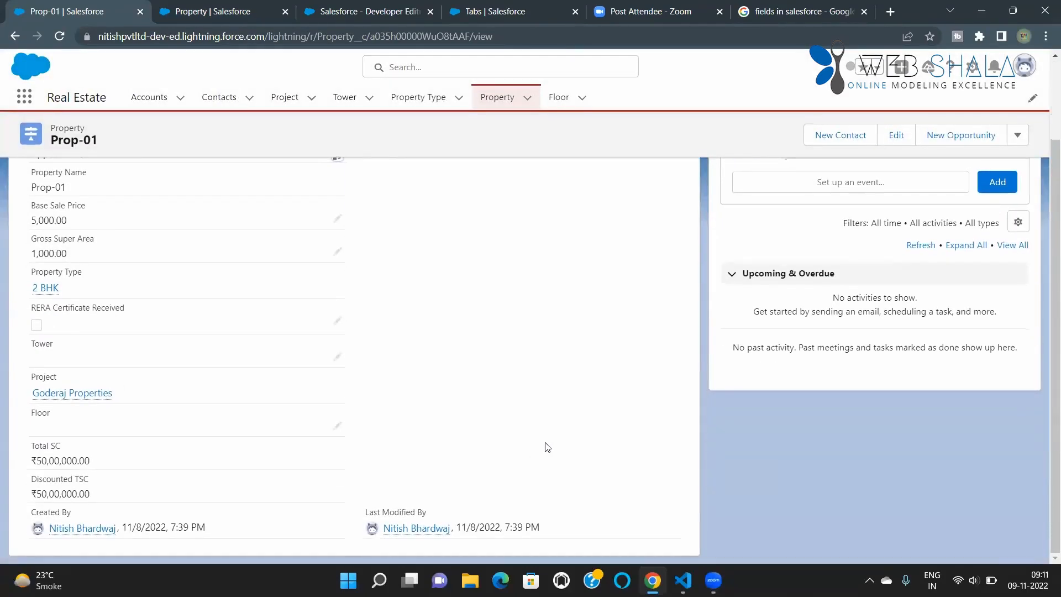
{"action": "scroll", "coordinate": [547, 447], "scroll_direction": "up", "scroll_amount": 2}
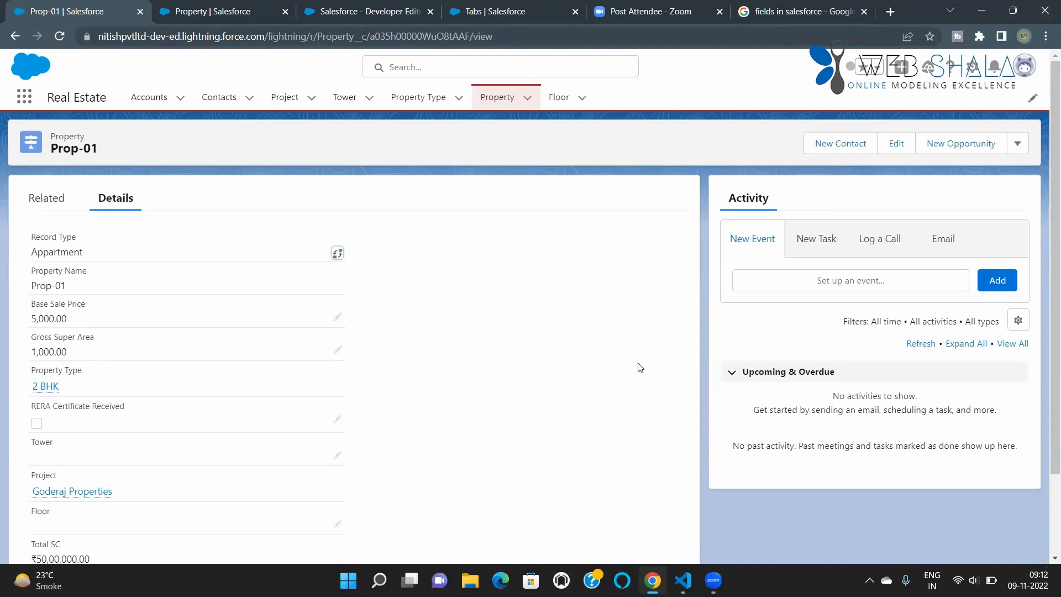
{"action": "scroll", "coordinate": [401, 377], "scroll_direction": "down", "scroll_amount": 2}
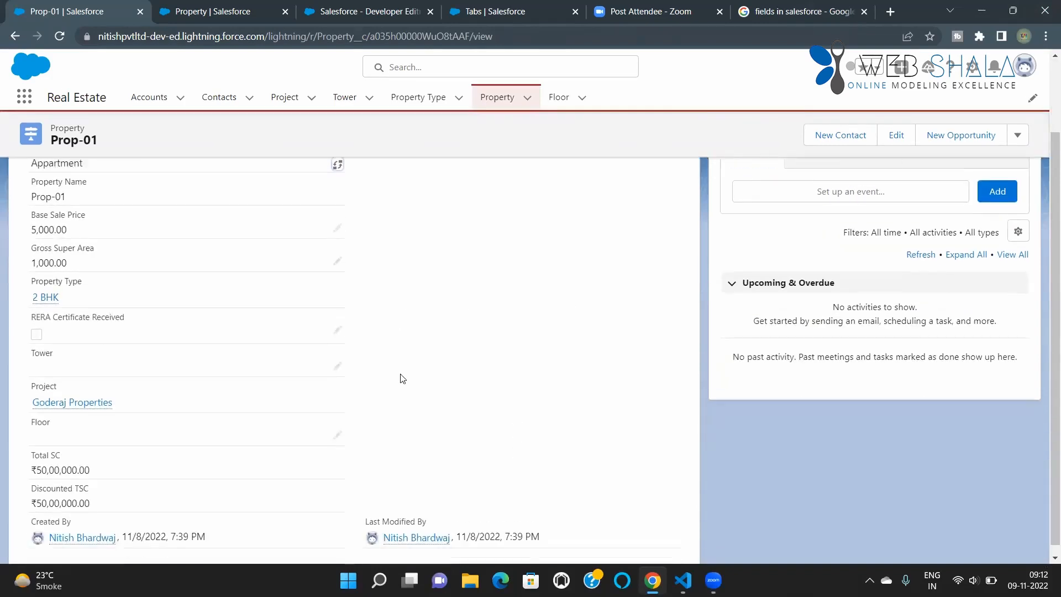